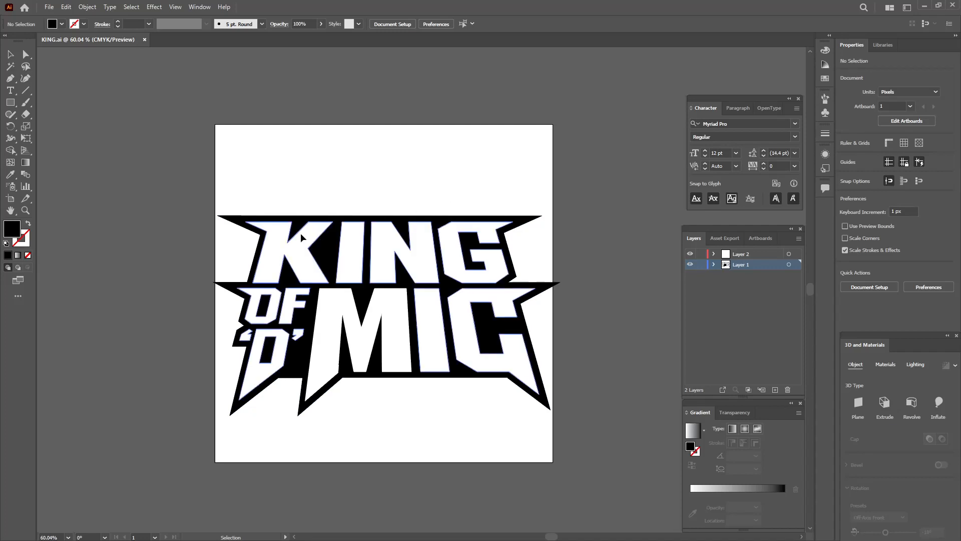
Remove the white lettering group and the separate white M, leaving only the black backing shape on the artboard selected.
{"action": "left_click", "coordinate": [299, 248]}
{"action": "key", "text": "ctrl+2"}
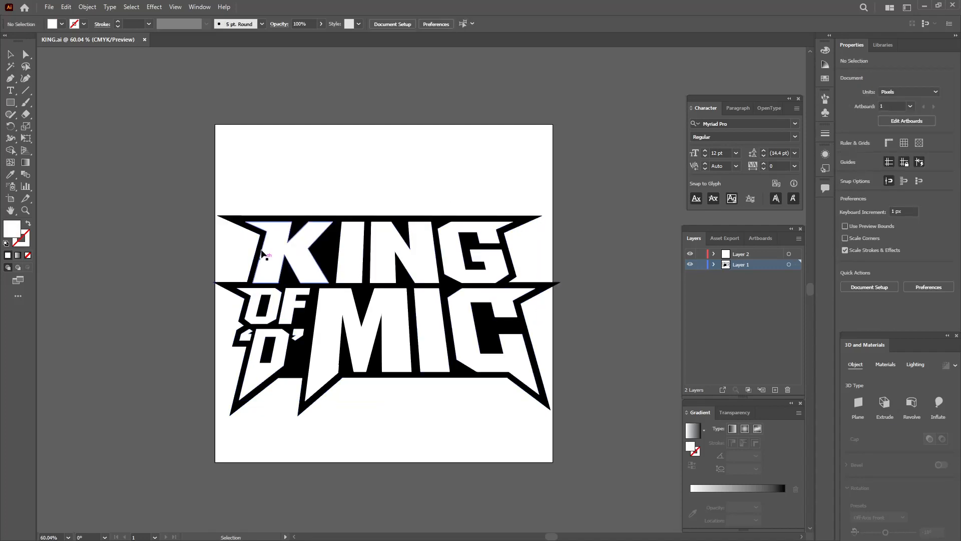
{"action": "key", "text": "ctrl+z"}
{"action": "key", "text": "ctrl+3"}
{"action": "left_click", "coordinate": [383, 302]}
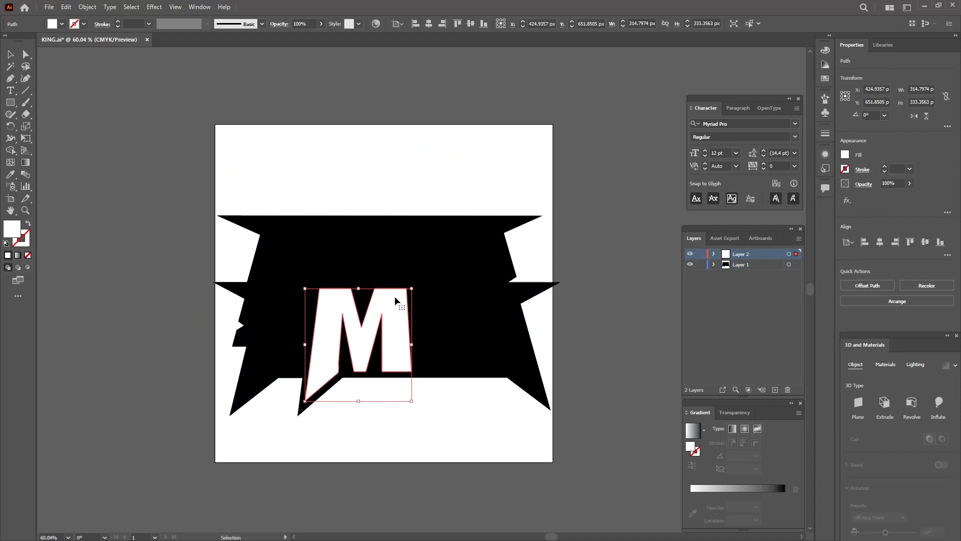
{"action": "key", "text": "ctrl+3"}
{"action": "left_click", "coordinate": [488, 252]}
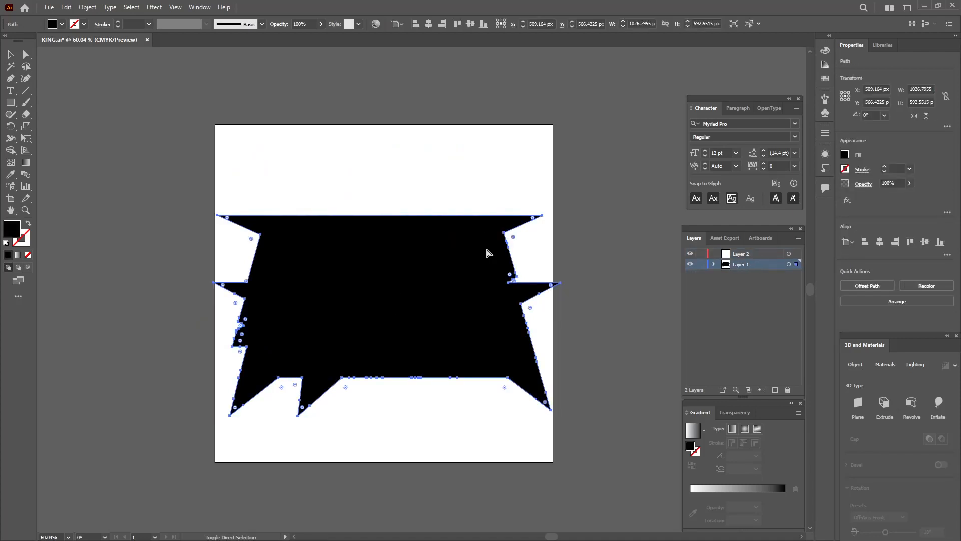
Save a copy of the document as Board in Adobe Illustrator format, using the Illustrator 8 version.
{"action": "key", "text": "ctrl+shift+s"}
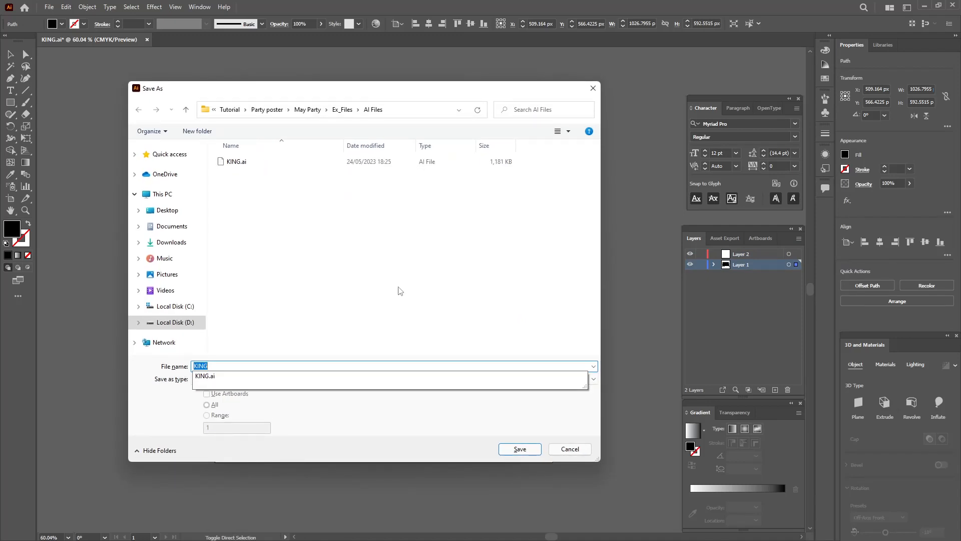
{"action": "left_click", "coordinate": [354, 414]}
{"action": "type", "text": "Board"}
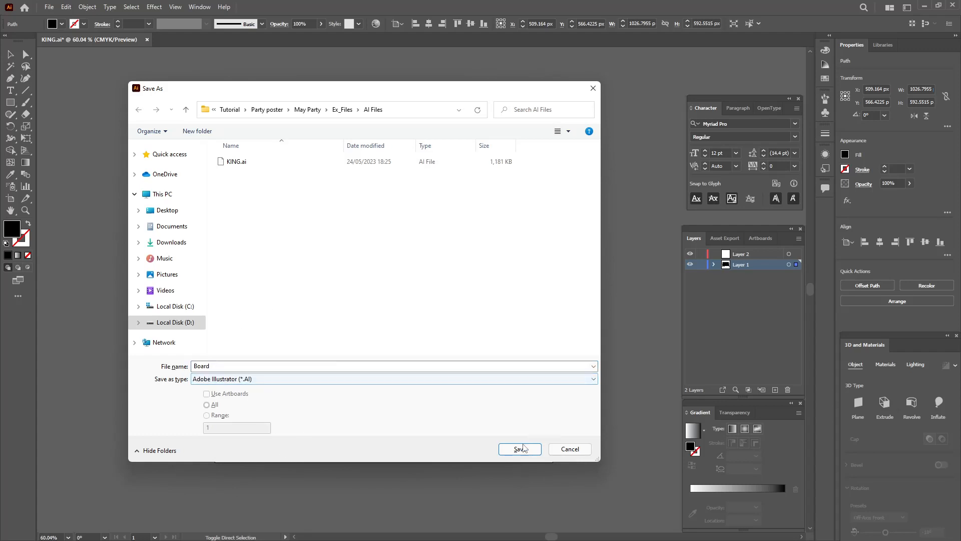
{"action": "left_click", "coordinate": [520, 449]}
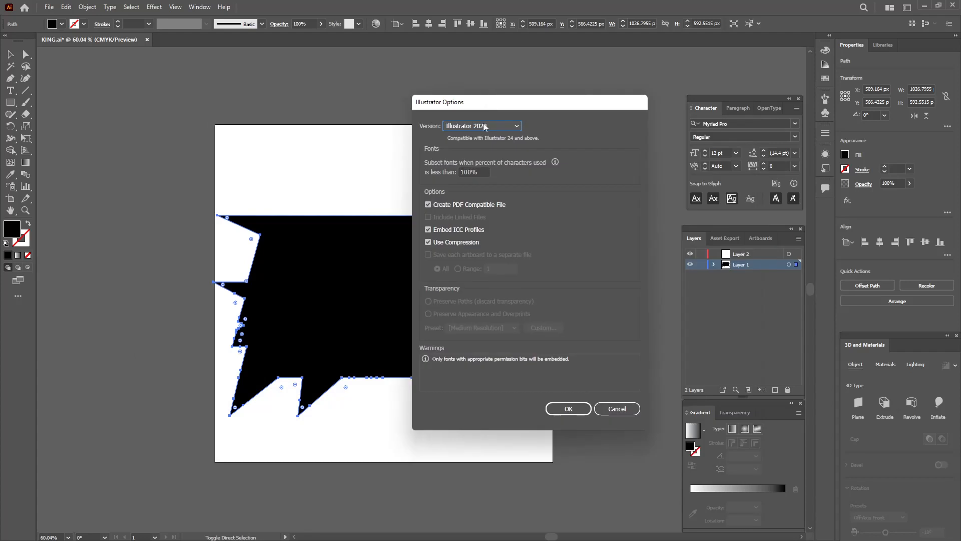
{"action": "left_click", "coordinate": [483, 126]}
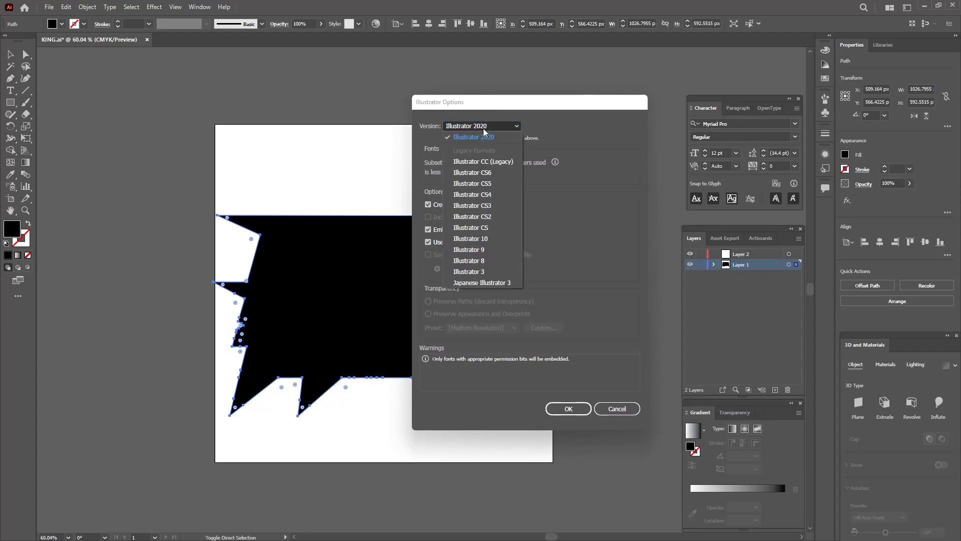
{"action": "left_click", "coordinate": [484, 260]}
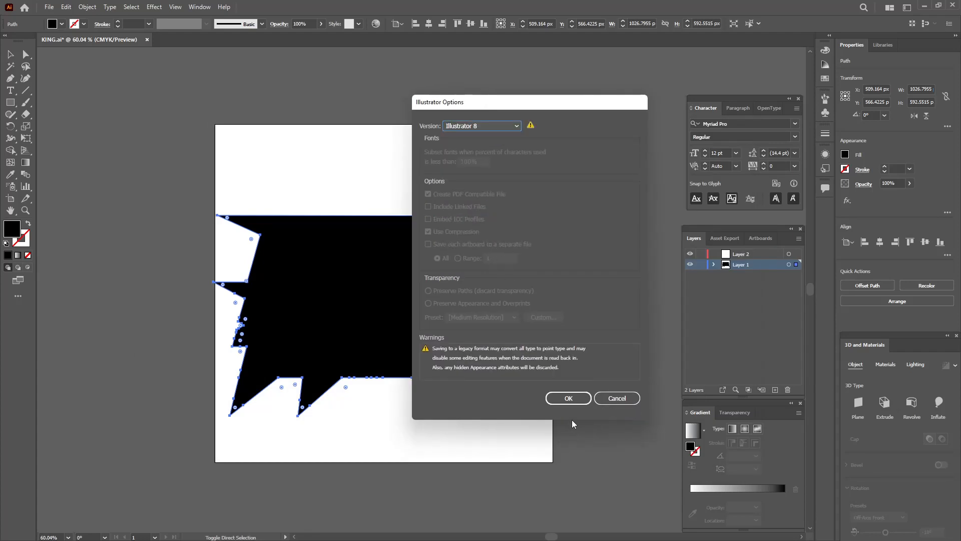
{"action": "left_click", "coordinate": [568, 398]}
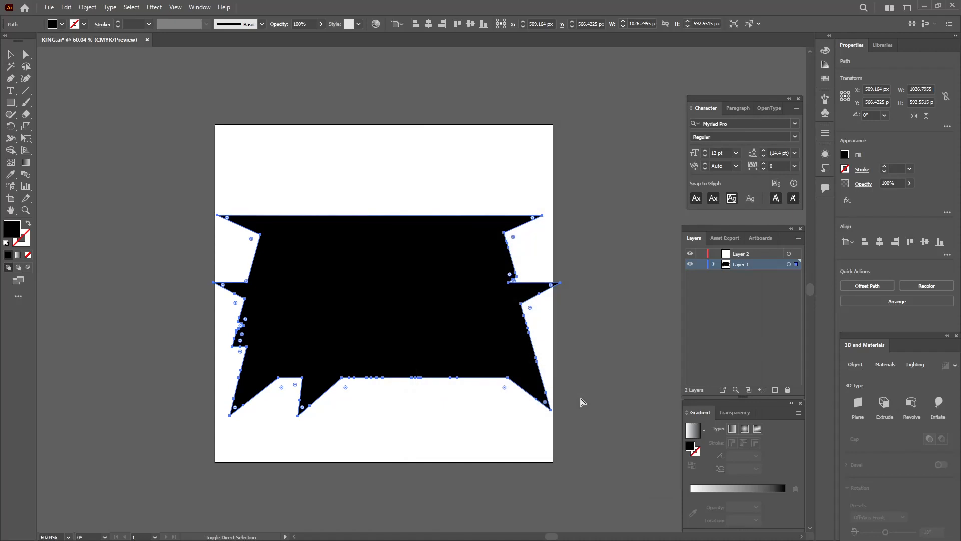
Bring back all the white lettering and delete the black backing shape behind it.
{"action": "left_click", "coordinate": [491, 187]}
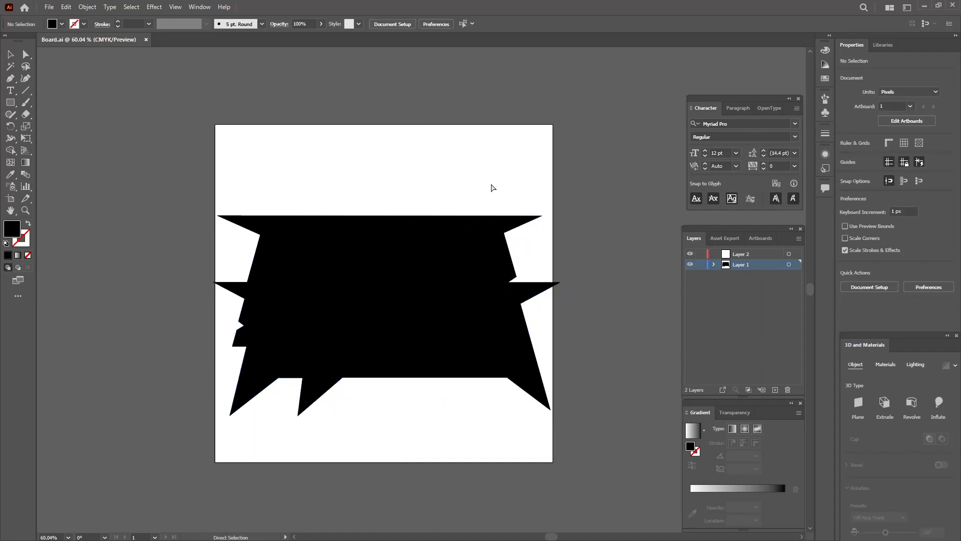
{"action": "key", "text": "ctrl+f"}
{"action": "left_click", "coordinate": [511, 153]}
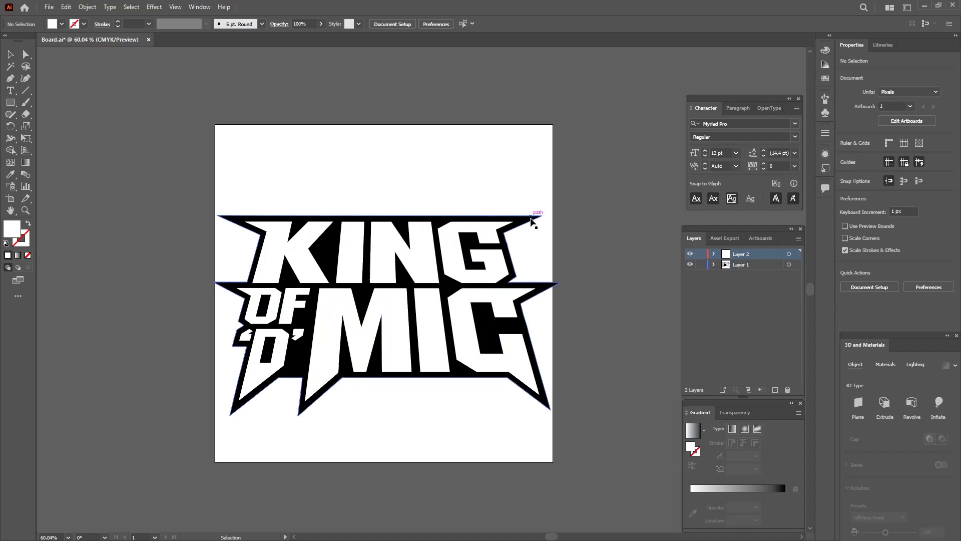
{"action": "left_click", "coordinate": [531, 219]}
{"action": "key", "text": "Delete"}
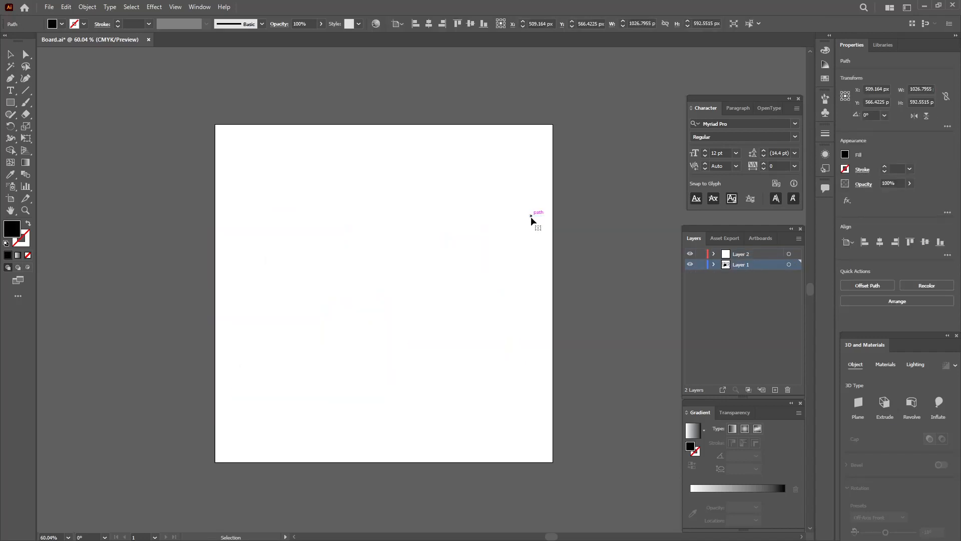
Delete the white M and select the remaining lettering group.
{"action": "left_click", "coordinate": [323, 350]}
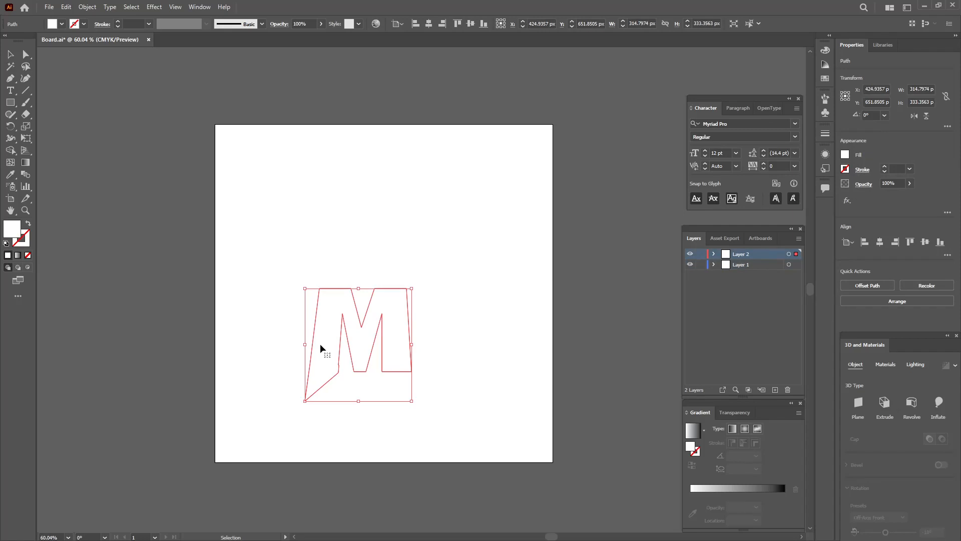
{"action": "key", "text": "Delete"}
{"action": "key", "text": "ctrl+a"}
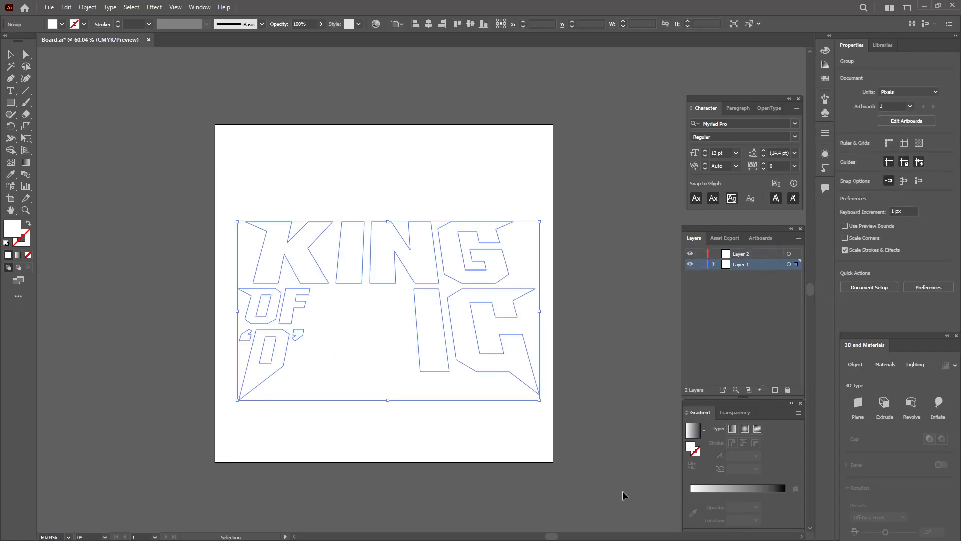
Save the remaining lettering as a separate Adobe Illustrator file named King of d, using the Illustrator 8 version.
{"action": "key", "text": "ctrl+shift+s"}
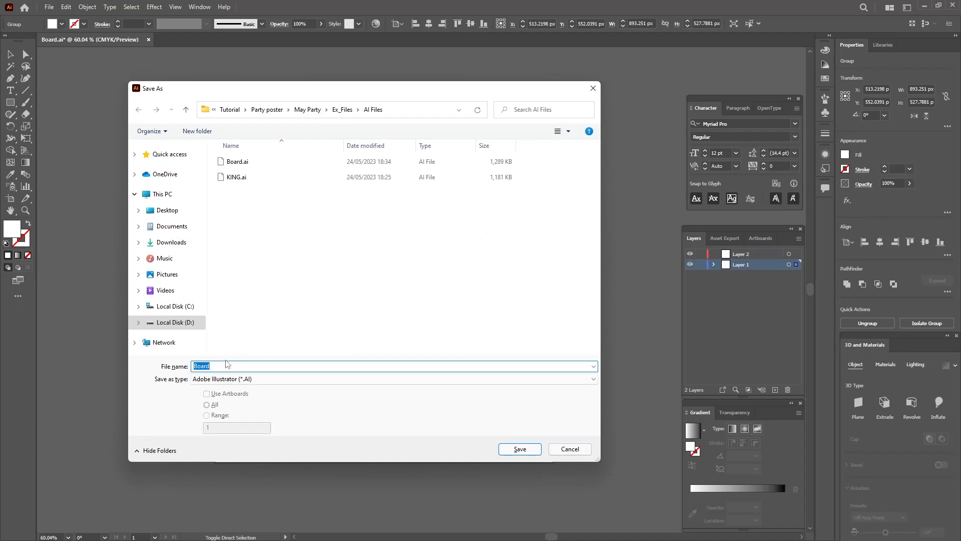
{"action": "type", "text": "King of d"}
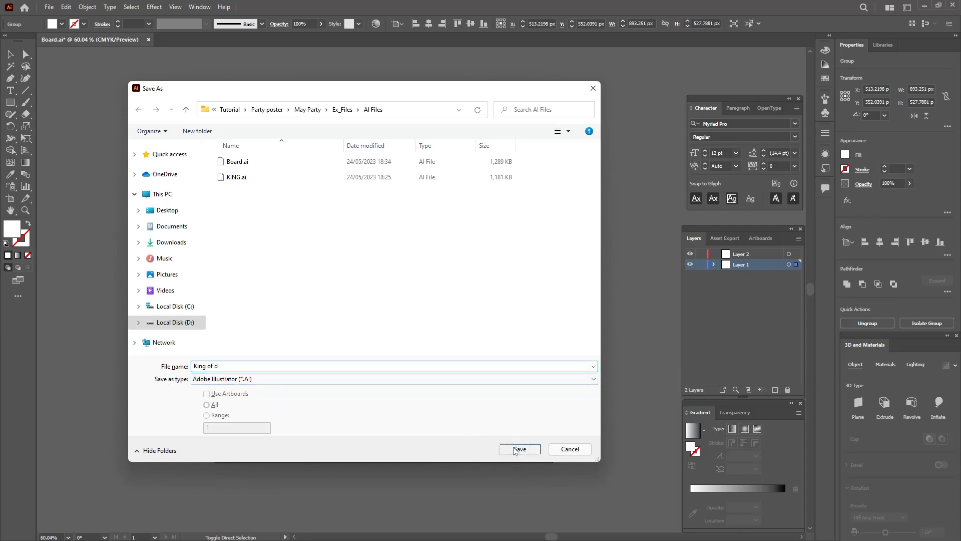
{"action": "left_click", "coordinate": [514, 449]}
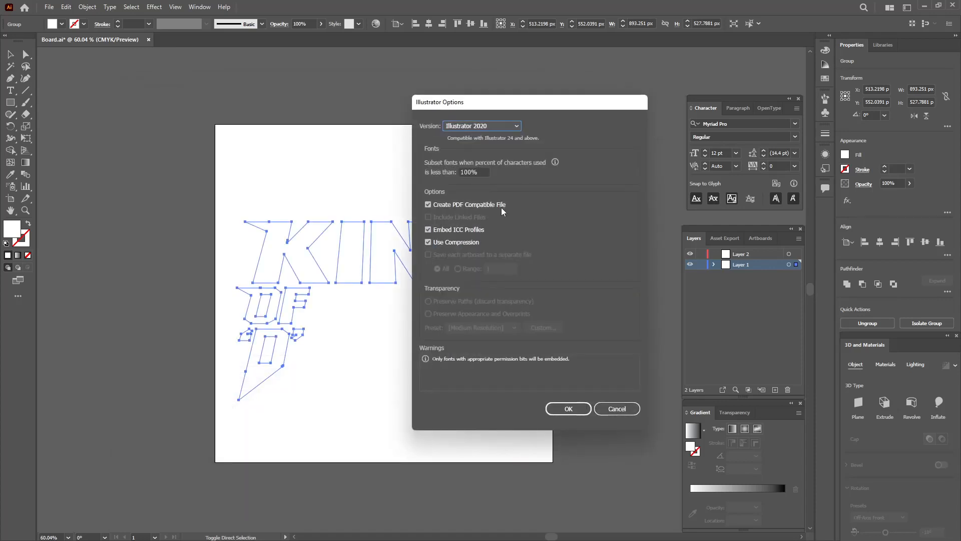
{"action": "left_click", "coordinate": [468, 126]}
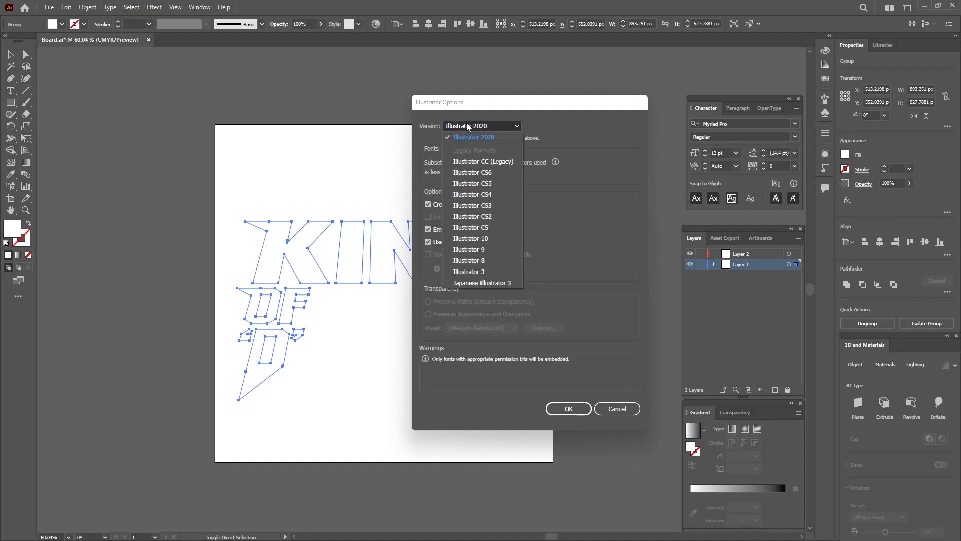
{"action": "left_click", "coordinate": [476, 260]}
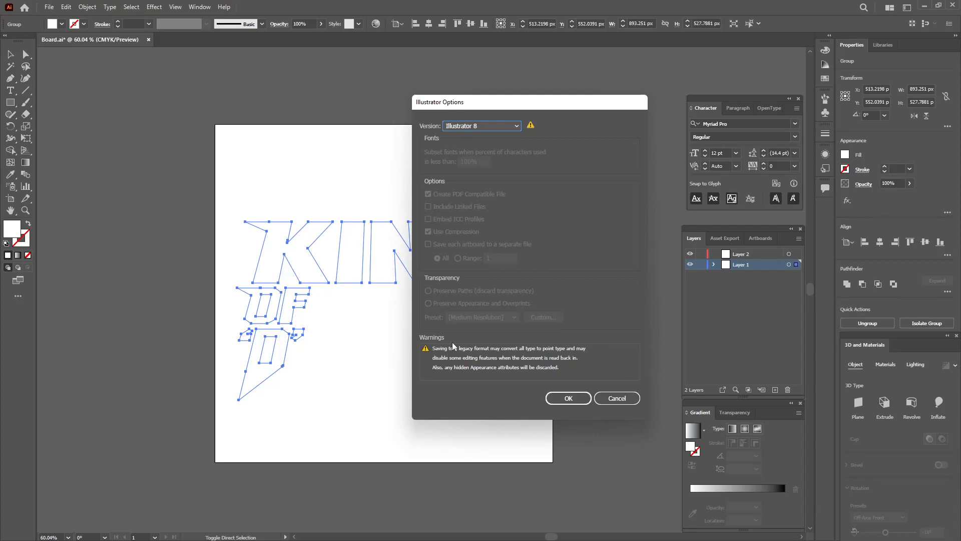
{"action": "left_click", "coordinate": [555, 401]}
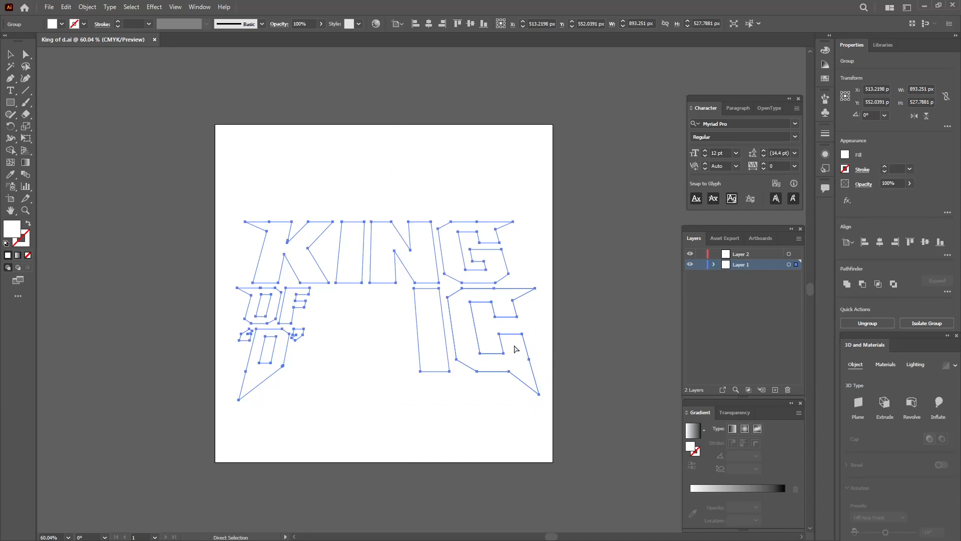
Restore the deleted M and remove the rest of the lettering, leaving only the M selected.
{"action": "key", "text": "ctrl+z"}
{"action": "key", "text": "v"}
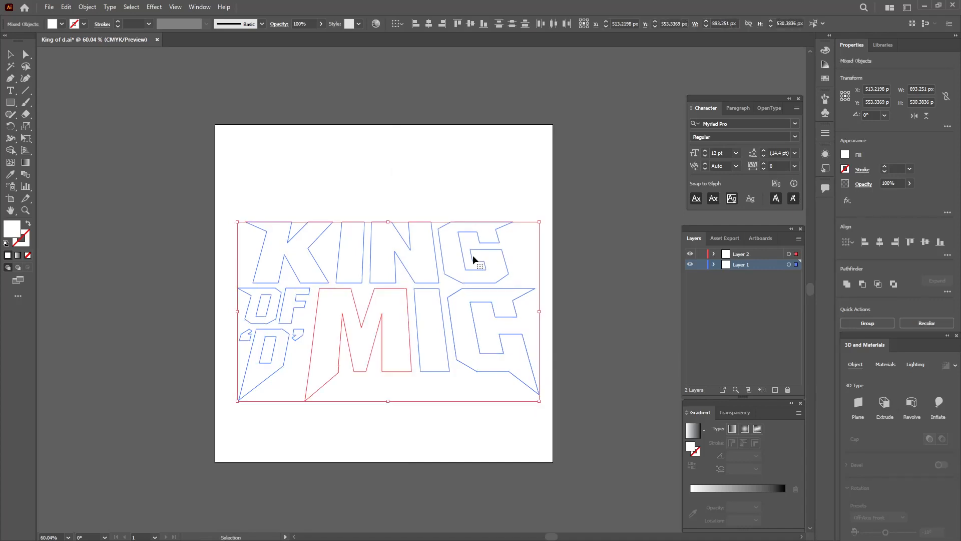
{"action": "left_click", "coordinate": [416, 143]}
{"action": "left_click", "coordinate": [416, 248]}
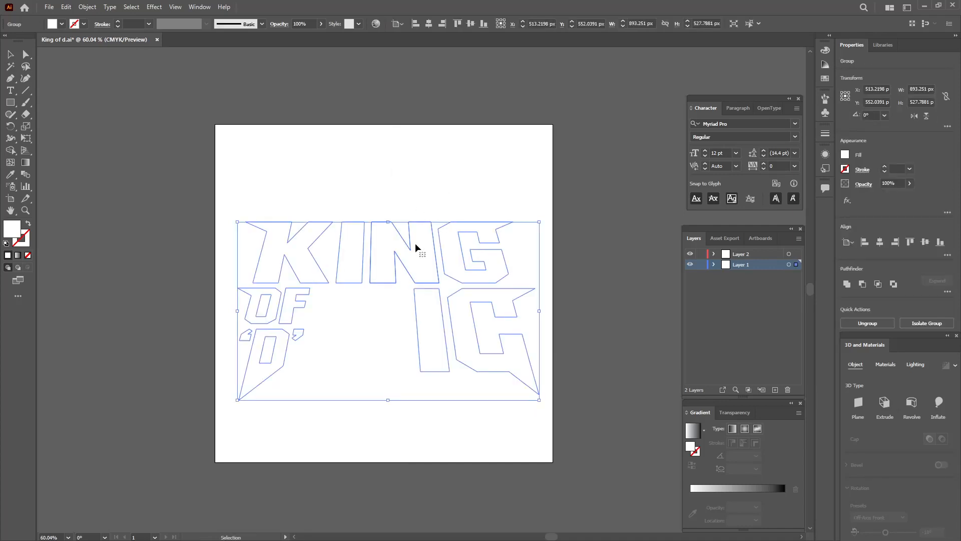
{"action": "left_click_drag", "start_coordinate": [476, 253], "coordinate": [264, 485]}
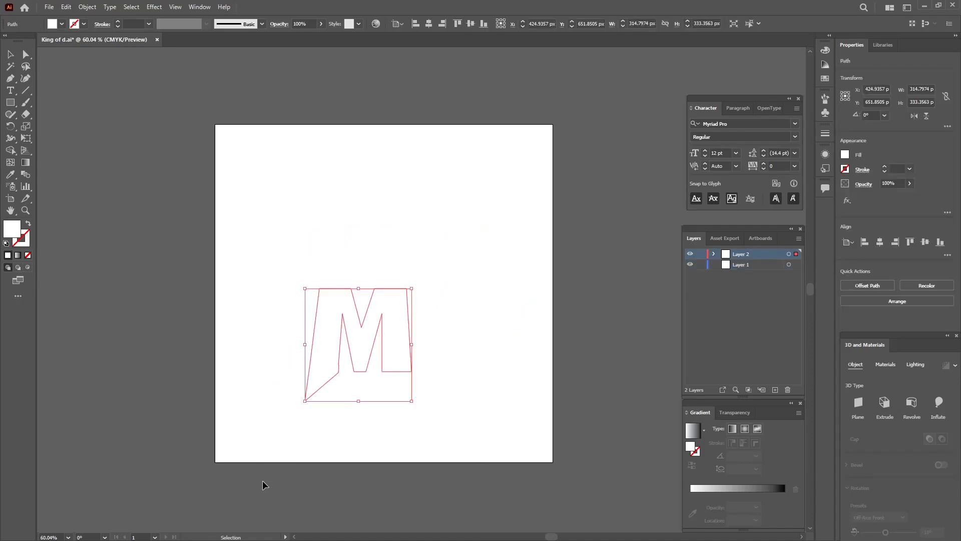
{"action": "key", "text": "a"}
{"action": "key", "text": "v"}
{"action": "key", "text": "ctrl"}
{"action": "key", "text": "ctrl"}
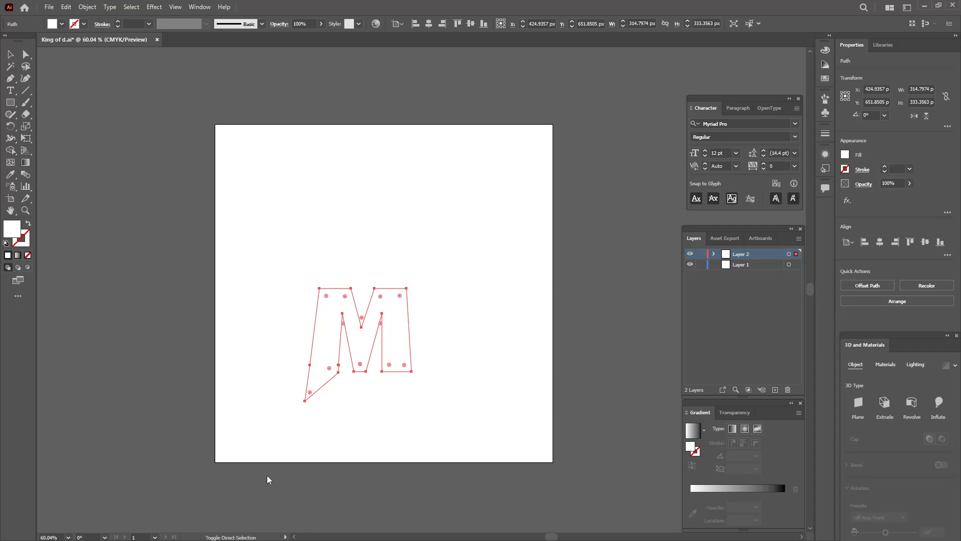
Save the isolated letter as a separate Adobe Illustrator file named M, using the Illustrator 8 version.
{"action": "key", "text": "ctrl+shift+s"}
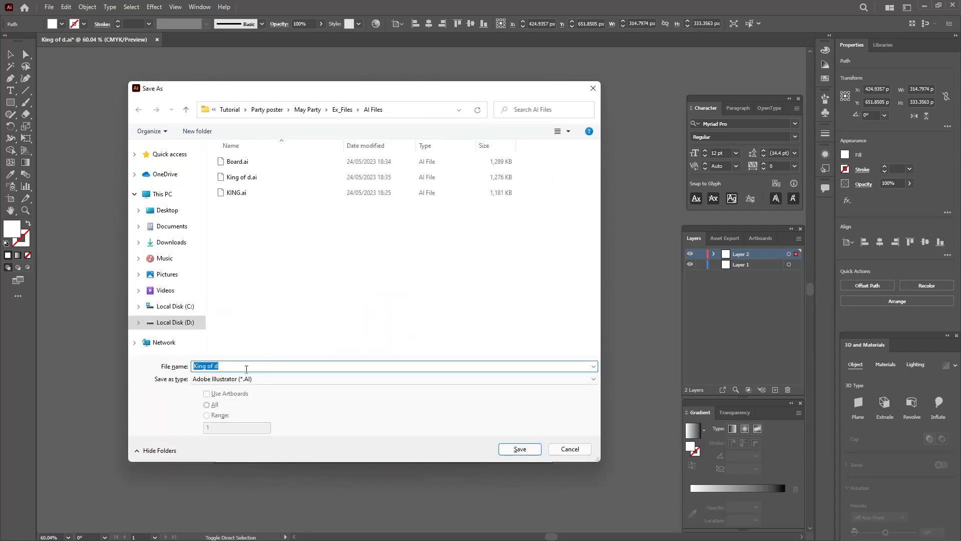
{"action": "type", "text": "M"}
{"action": "left_click", "coordinate": [534, 449]}
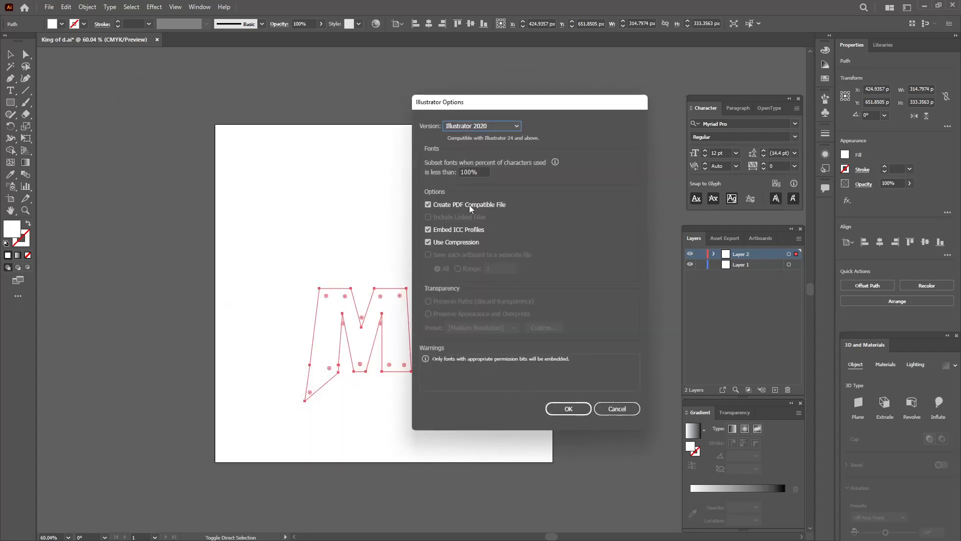
{"action": "left_click", "coordinate": [488, 125]}
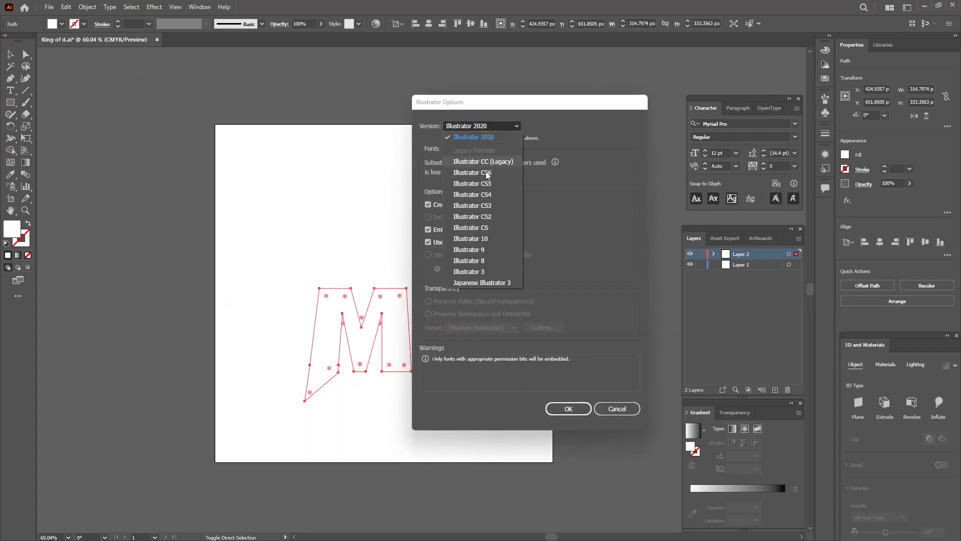
{"action": "left_click", "coordinate": [476, 261]}
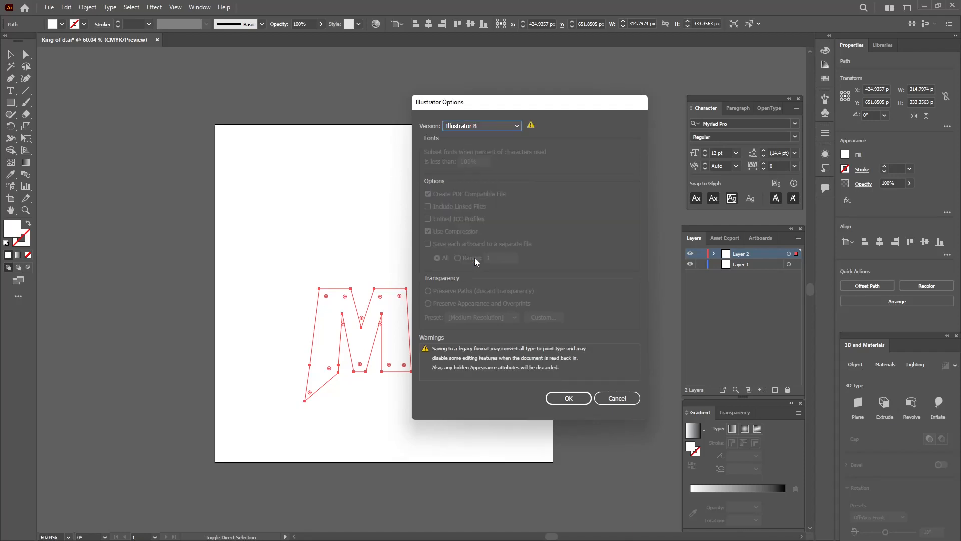
{"action": "left_click", "coordinate": [571, 396]}
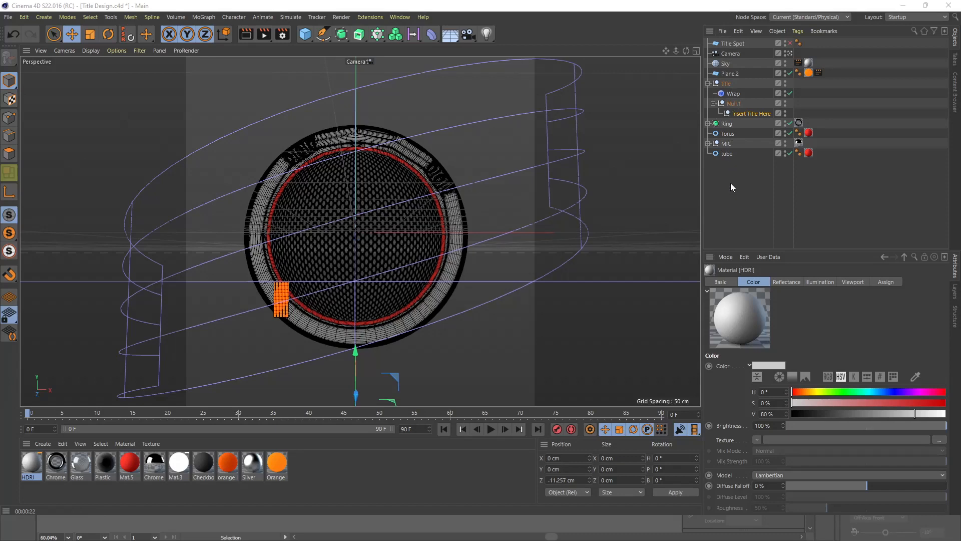
Merge Board.ai from the AI Files folder into the title scene at a scale of 1 centimeter with splines connected.
{"action": "left_click", "coordinate": [792, 52]}
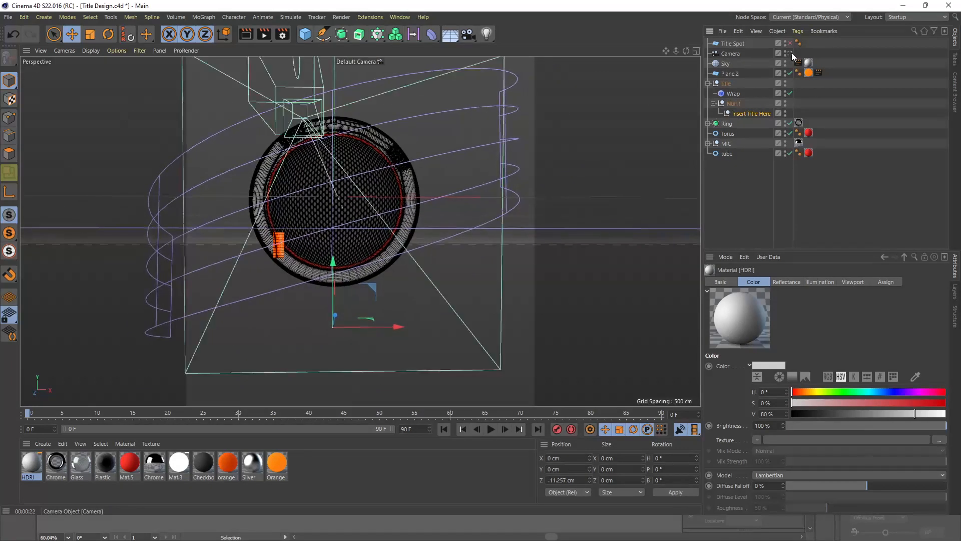
{"action": "left_click", "coordinate": [792, 52]}
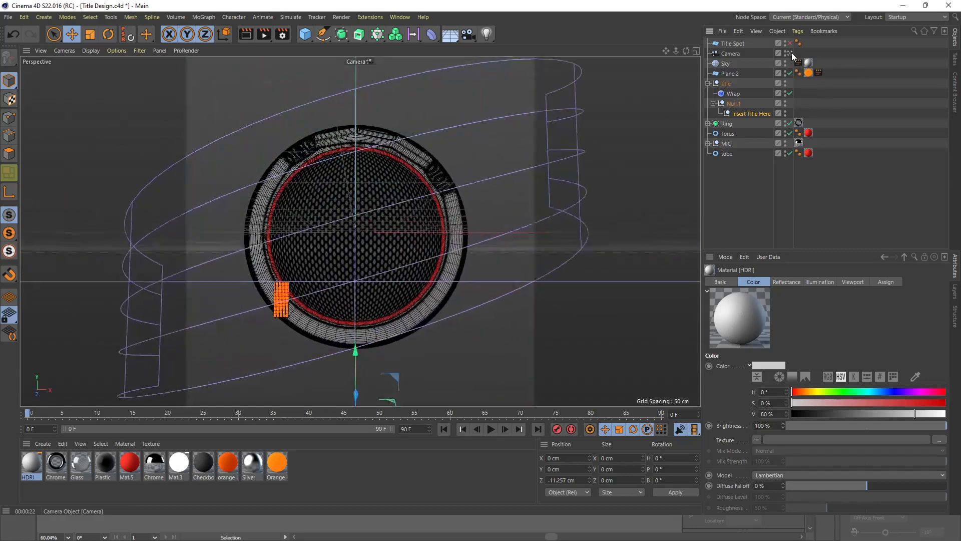
{"action": "left_click", "coordinate": [723, 33]}
{"action": "left_click", "coordinate": [746, 49]}
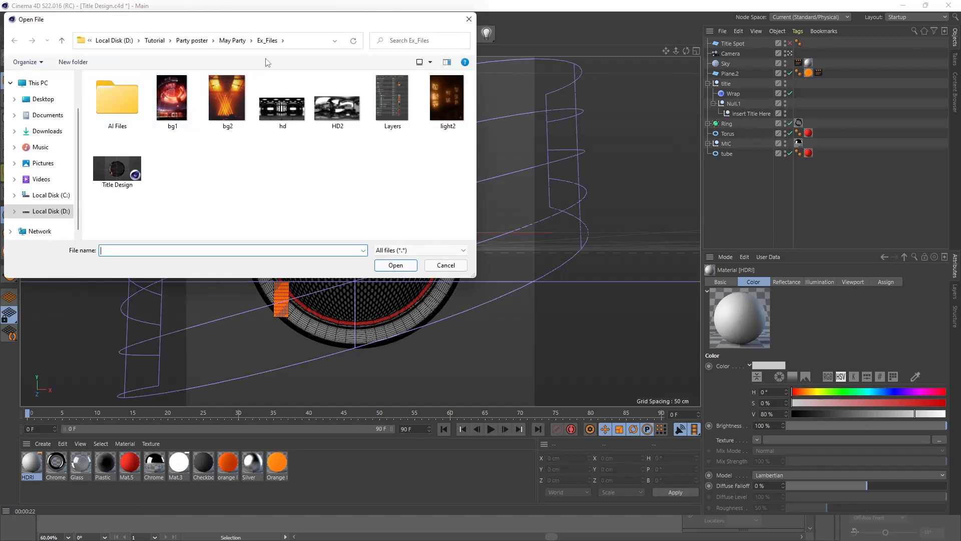
{"action": "double_click", "coordinate": [121, 98]}
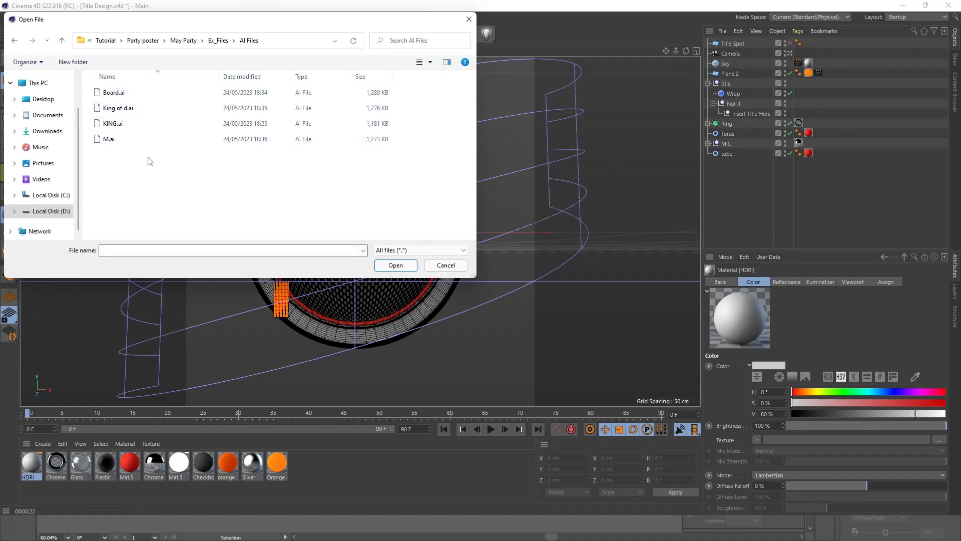
{"action": "left_click", "coordinate": [120, 93]}
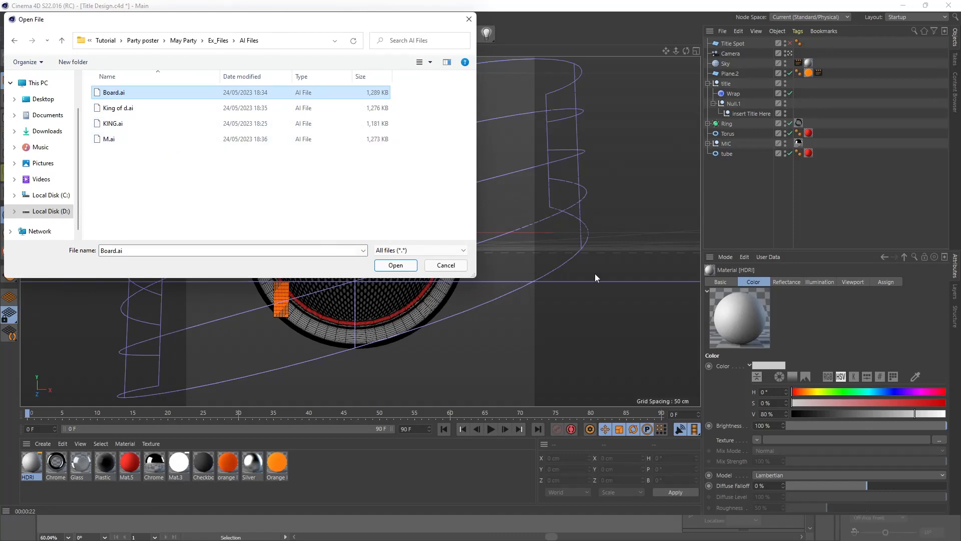
{"action": "left_click", "coordinate": [400, 267]}
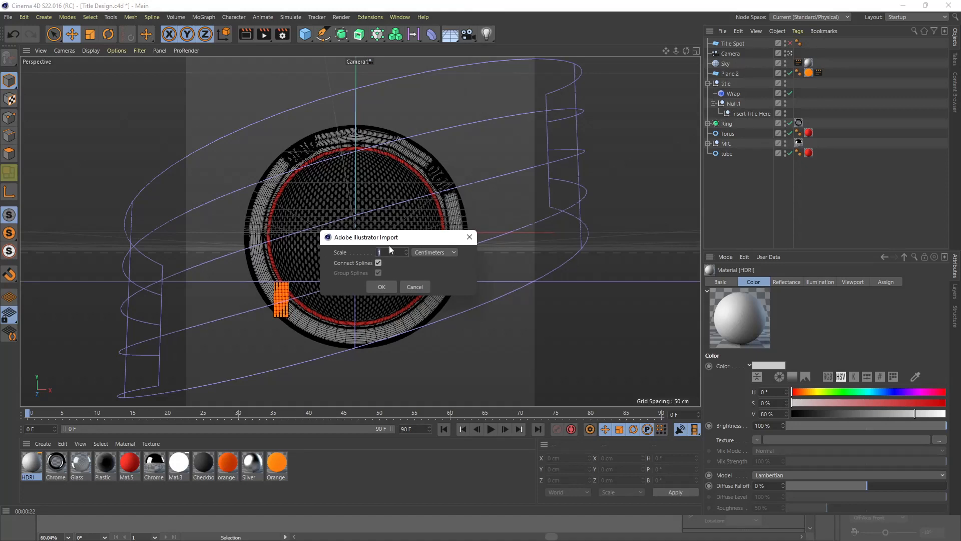
{"action": "left_click", "coordinate": [388, 286]}
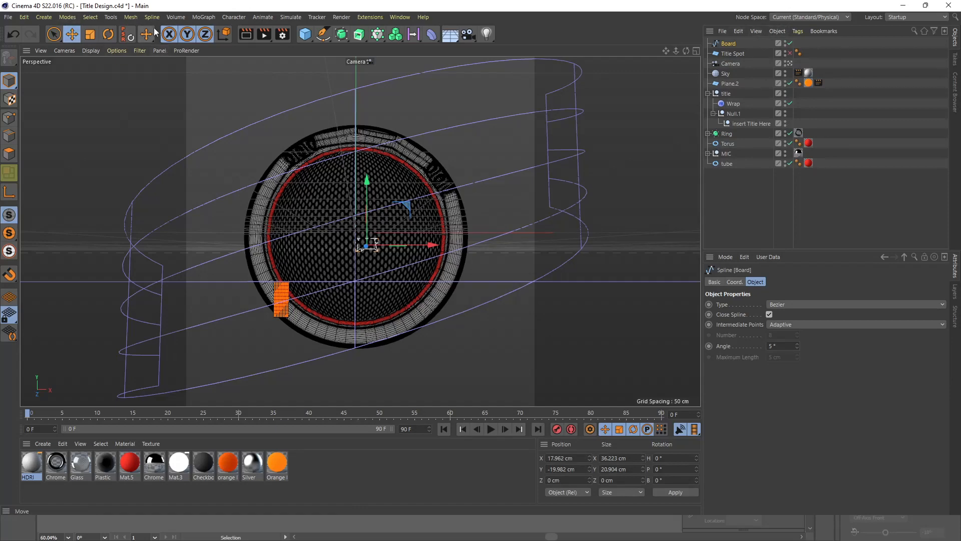
Merge King of d.ai into the scene at a scale of 1 centimeter with splines connected.
{"action": "left_click", "coordinate": [756, 31]}
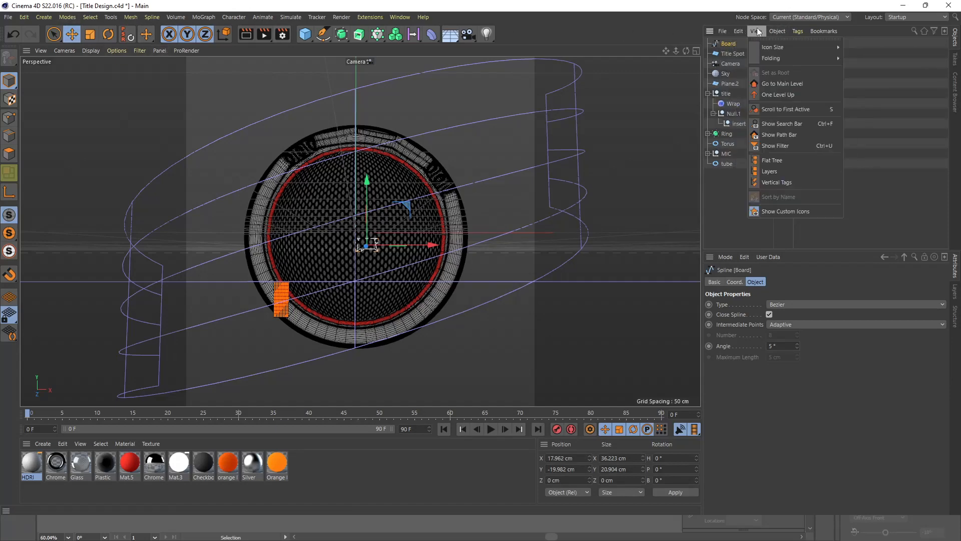
{"action": "left_click", "coordinate": [728, 45]}
{"action": "left_click", "coordinate": [134, 111]}
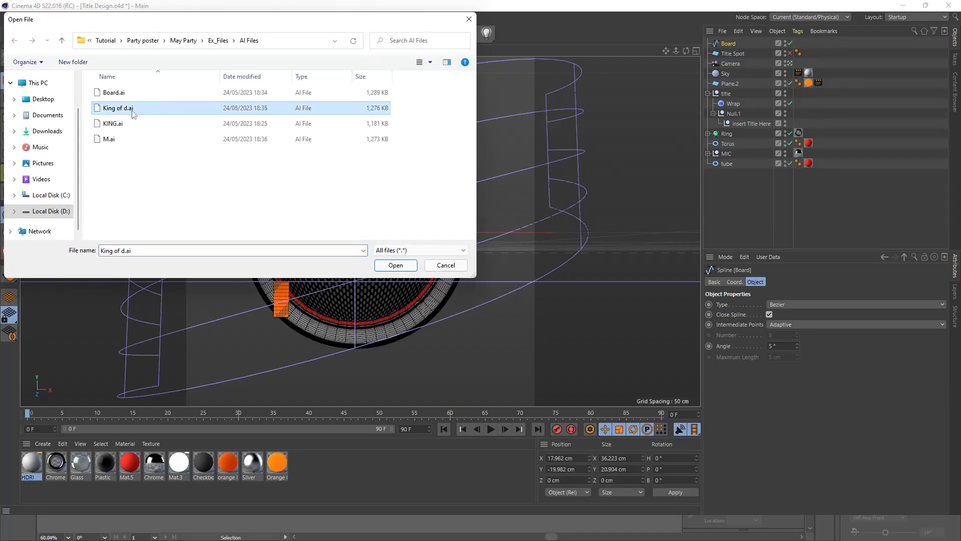
{"action": "left_click", "coordinate": [132, 111]}
{"action": "left_click", "coordinate": [113, 110]}
{"action": "left_click", "coordinate": [97, 108]}
{"action": "left_click", "coordinate": [396, 265]}
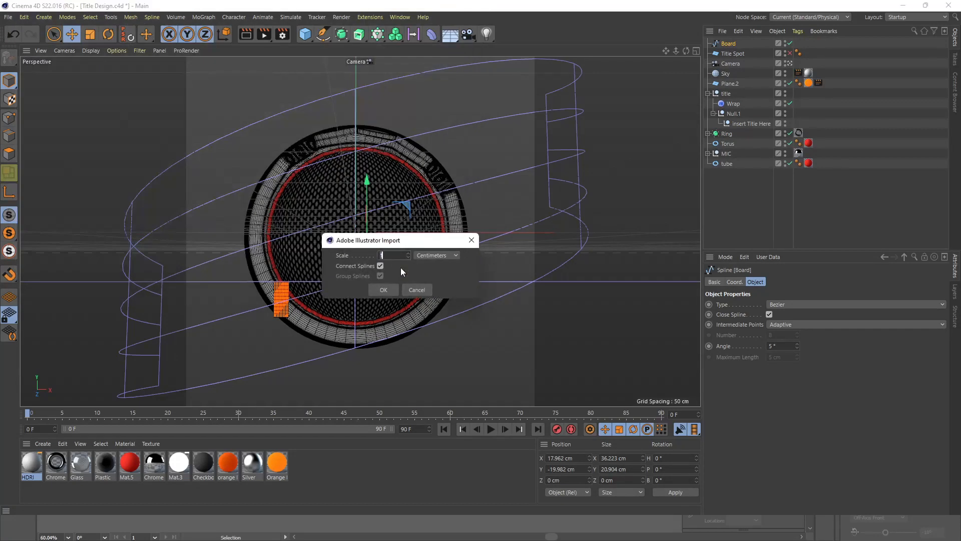
{"action": "left_click", "coordinate": [380, 289]}
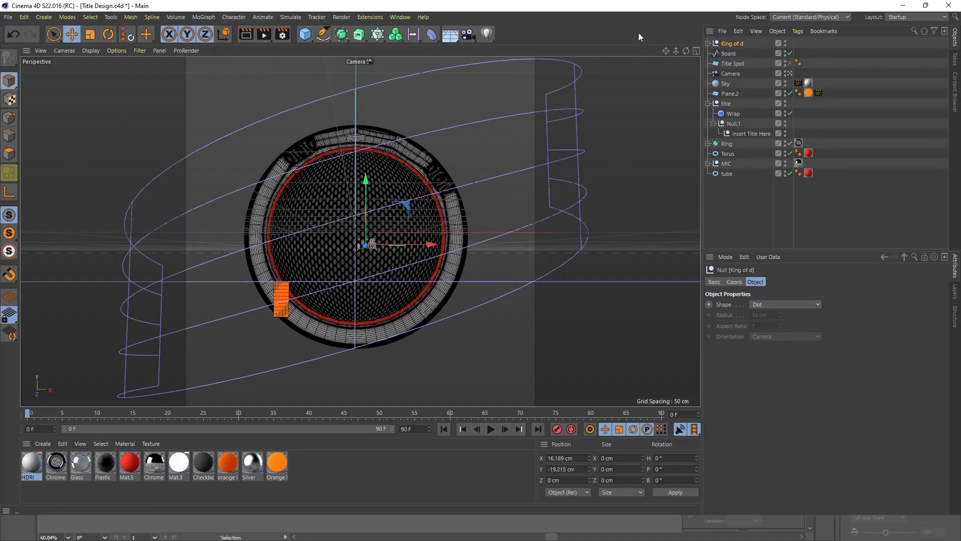
Merge M.ai into the scene with the same Illustrator import settings.
{"action": "left_click", "coordinate": [722, 33]}
{"action": "left_click", "coordinate": [747, 50]}
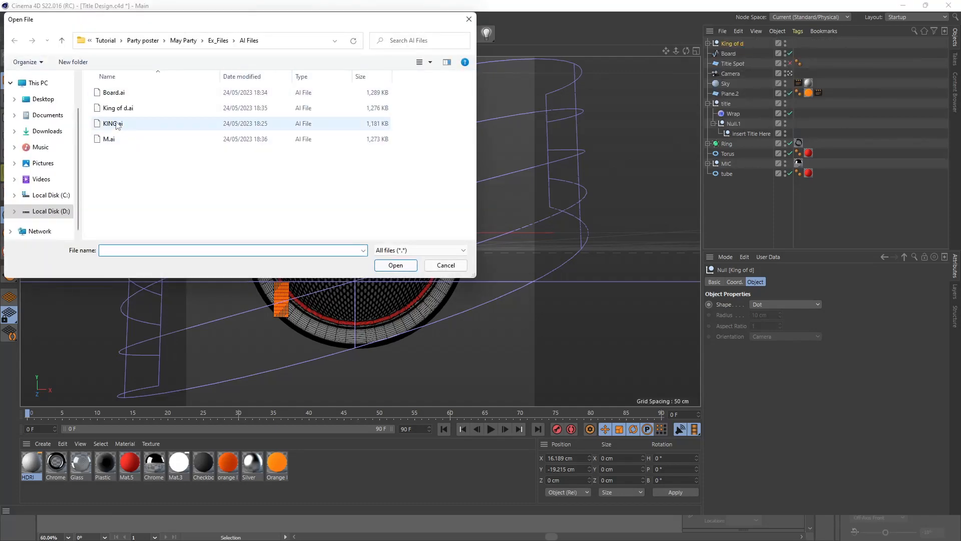
{"action": "left_click", "coordinate": [127, 139]}
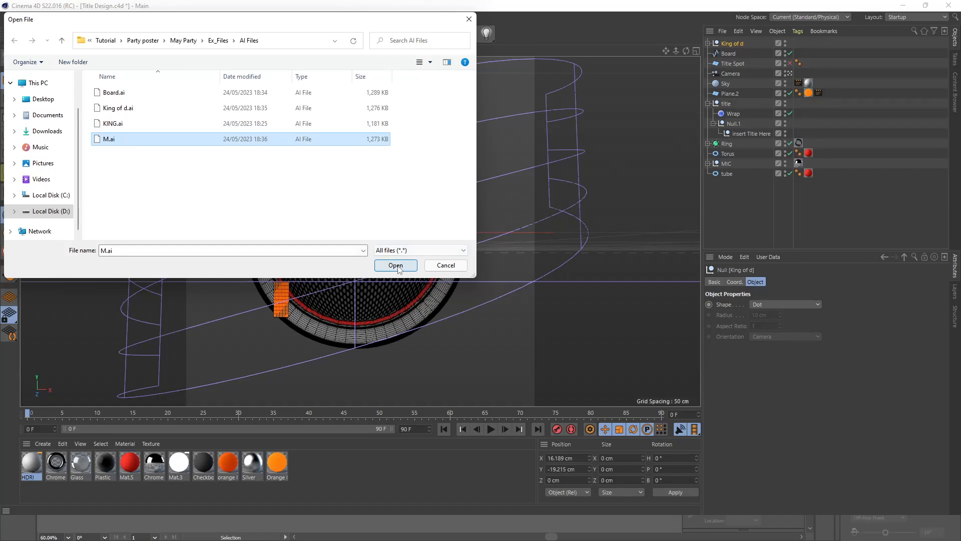
{"action": "left_click", "coordinate": [397, 266]}
{"action": "left_click", "coordinate": [387, 289]}
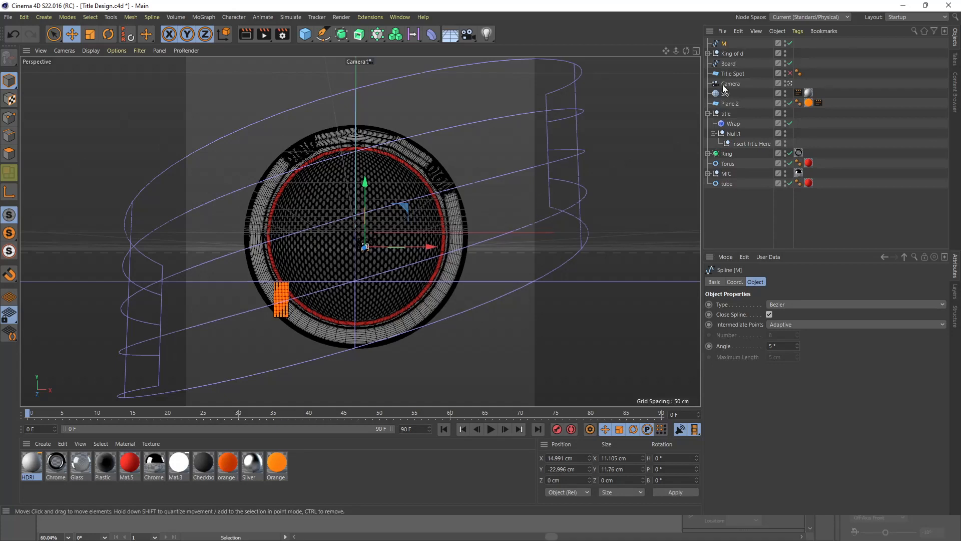
Hide the Ring, MIC, Torus and tube objects in the viewport.
{"action": "left_click", "coordinate": [786, 151]}
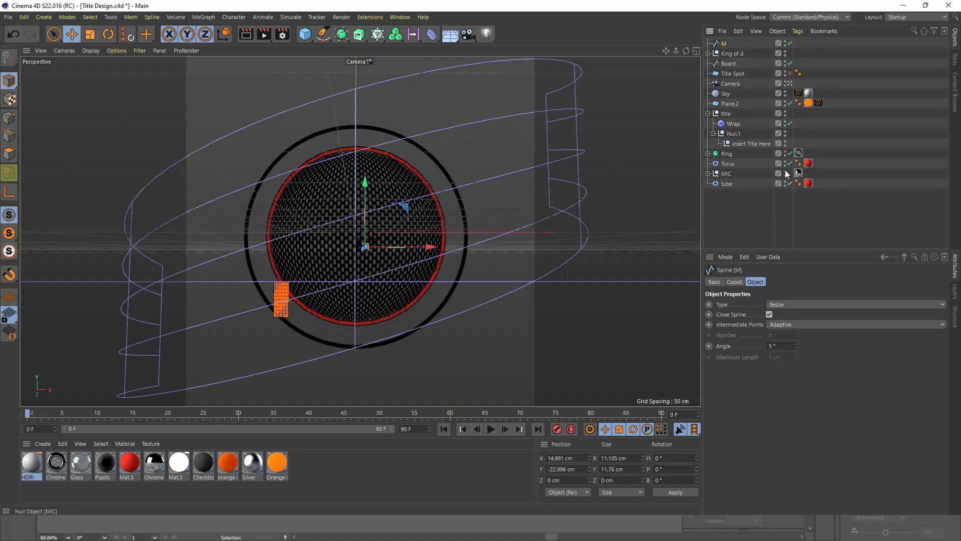
{"action": "left_click", "coordinate": [786, 173]}
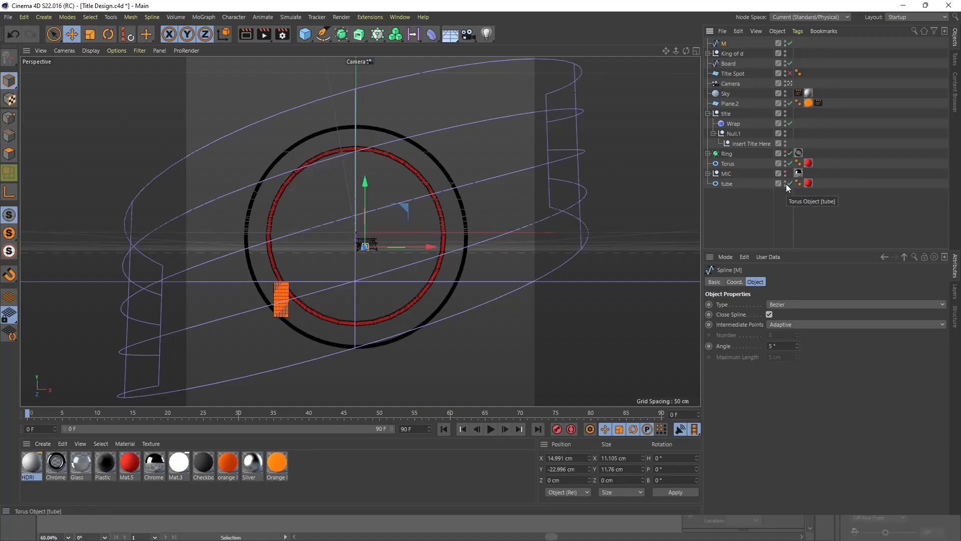
{"action": "left_click", "coordinate": [786, 162]}
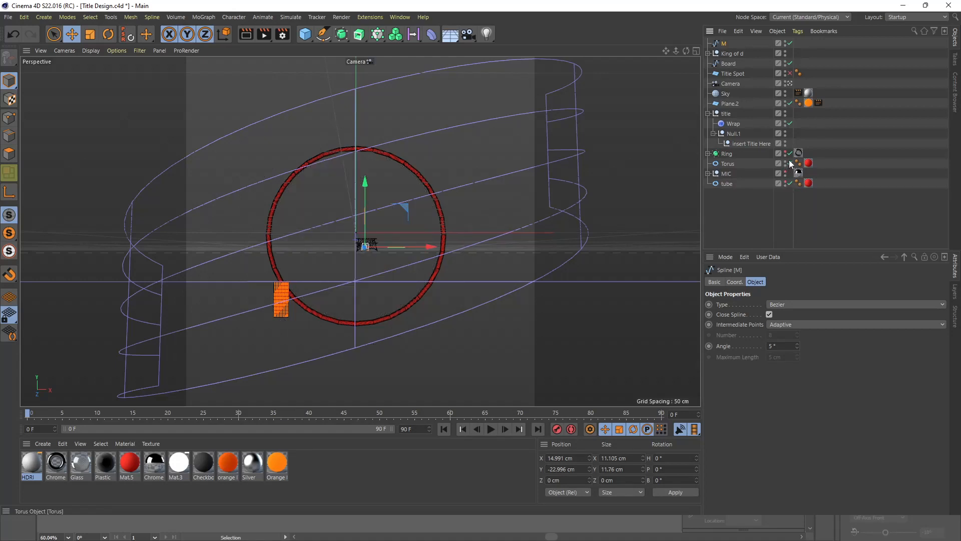
{"action": "left_click", "coordinate": [785, 160]}
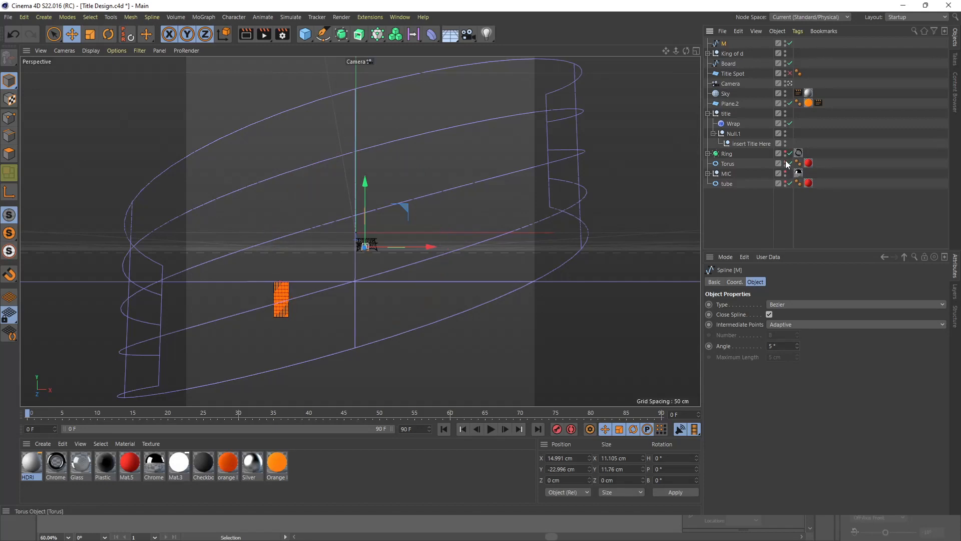
Enable the Title Spot plane and scale up M, King of d and Board together to roughly the plane's width.
{"action": "left_click", "coordinate": [728, 63], "text": "ctrl"}
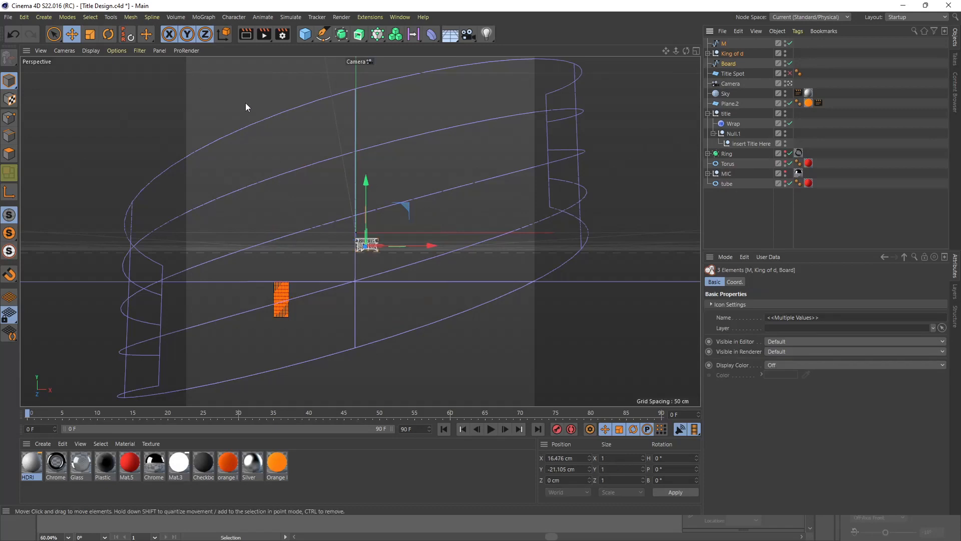
{"action": "left_click", "coordinate": [790, 73]}
{"action": "left_click", "coordinate": [790, 73]}
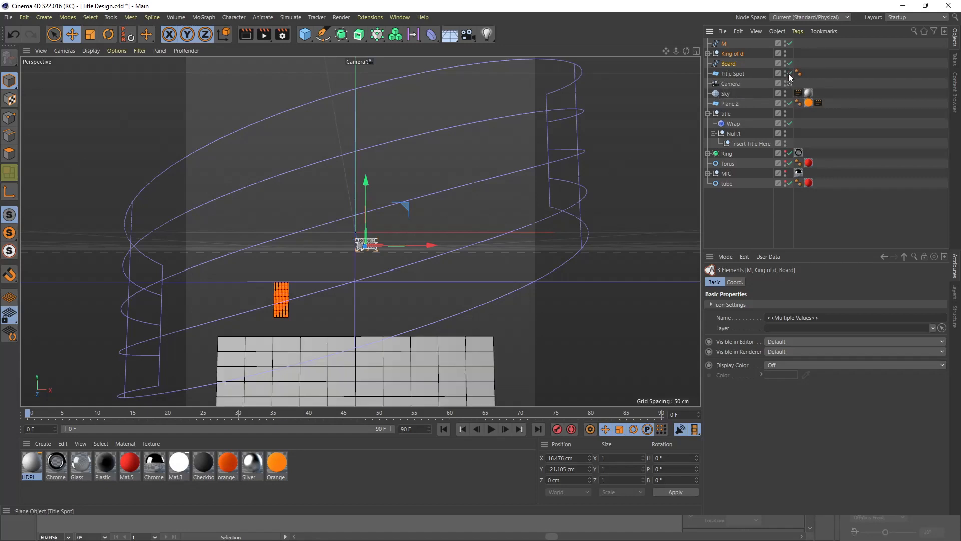
{"action": "left_click", "coordinate": [91, 35]}
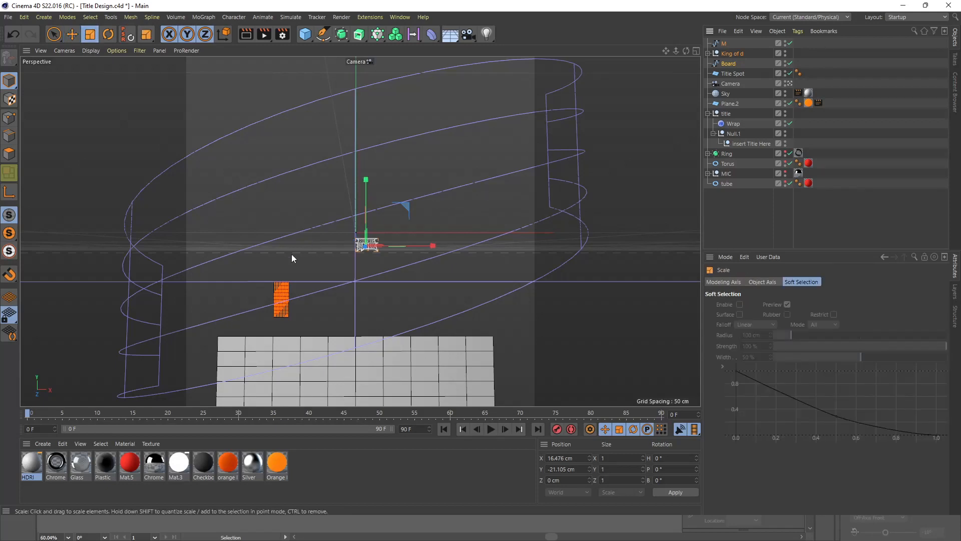
{"action": "left_click_drag", "start_coordinate": [278, 251], "coordinate": [555, 249]}
{"action": "left_click_drag", "start_coordinate": [337, 252], "coordinate": [571, 253]}
{"action": "left_click_drag", "start_coordinate": [238, 249], "coordinate": [425, 239]}
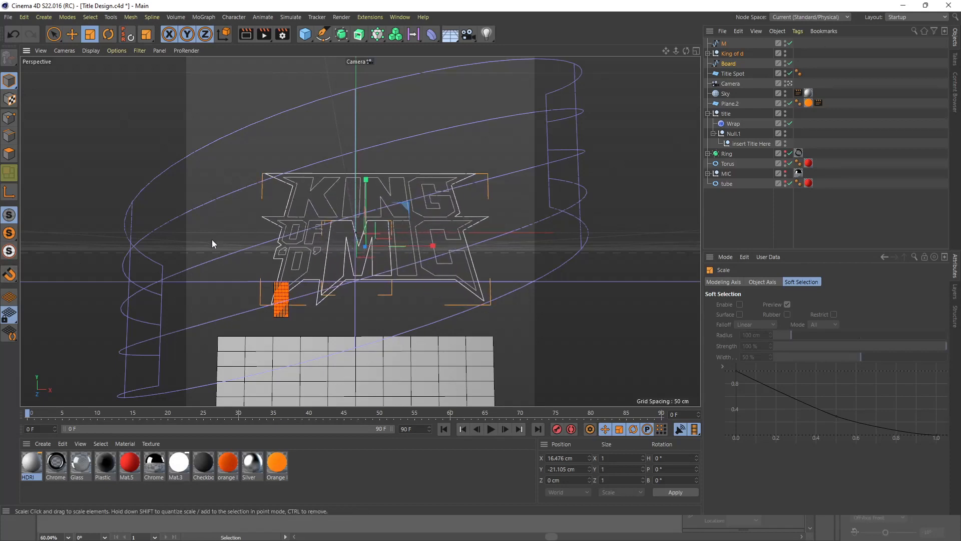
{"action": "left_click_drag", "start_coordinate": [211, 240], "coordinate": [380, 270]}
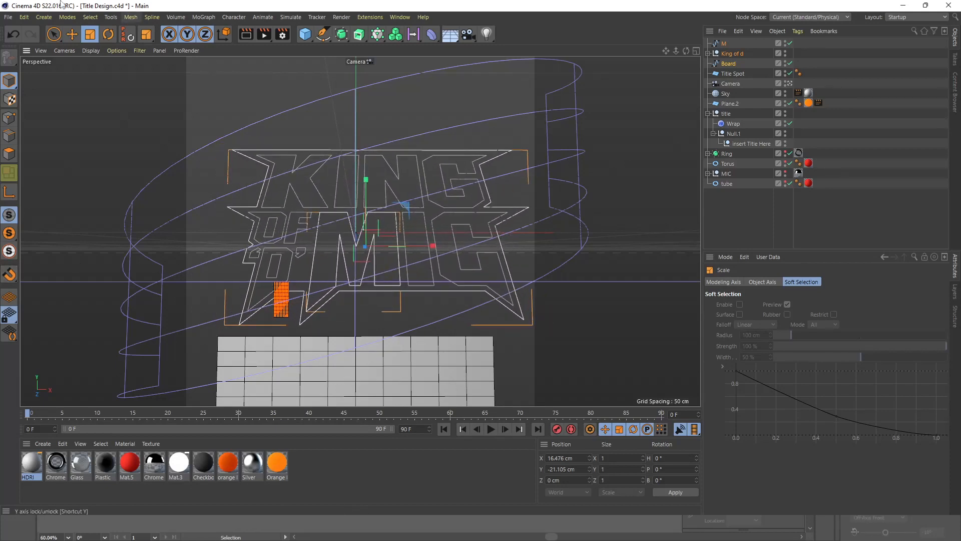
Move the three imported title objects down onto the Title Spot plane, to about X -33 cm and Y -321 cm.
{"action": "left_click", "coordinate": [72, 35]}
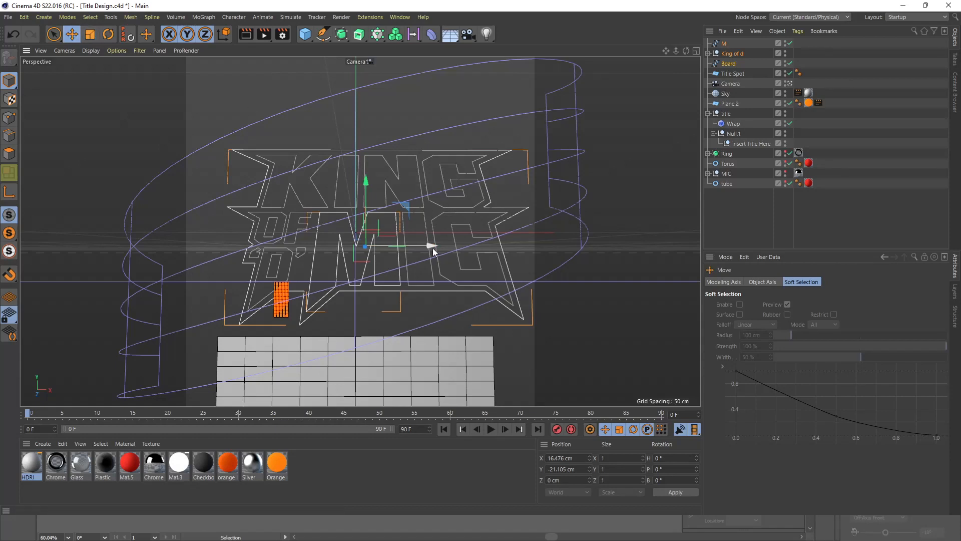
{"action": "left_click_drag", "start_coordinate": [433, 248], "coordinate": [401, 248]}
{"action": "left_click_drag", "start_coordinate": [335, 182], "coordinate": [347, 373]}
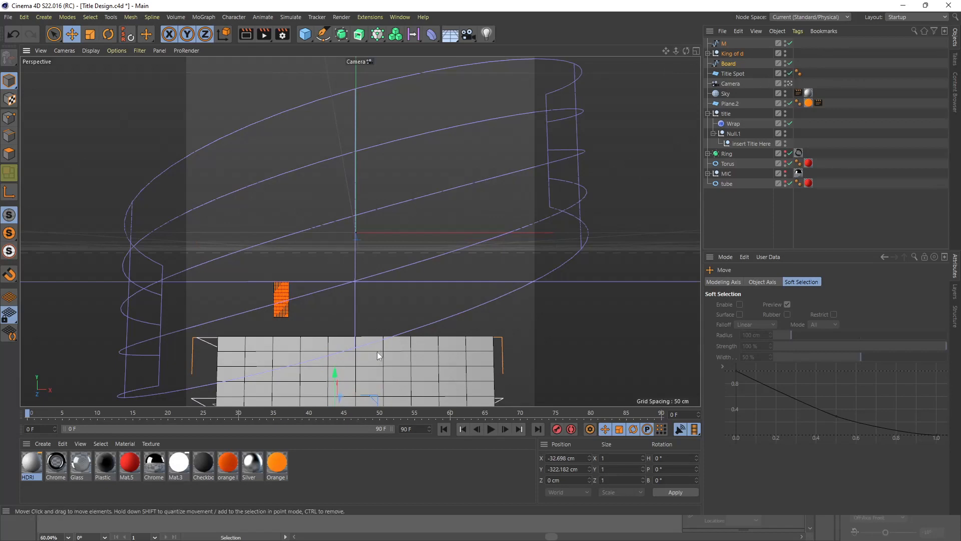
{"action": "mouse_move", "coordinate": [334, 375]}
{"action": "left_mouse_down"}
{"action": "mouse_move", "coordinate": [334, 351]}
{"action": "mouse_move", "coordinate": [334, 374]}
{"action": "left_mouse_up"}
Leave the scene camera view and fit the title objects to the Title Spot plane, at about X -19 cm and Y -296 cm.
{"action": "key", "text": "t"}
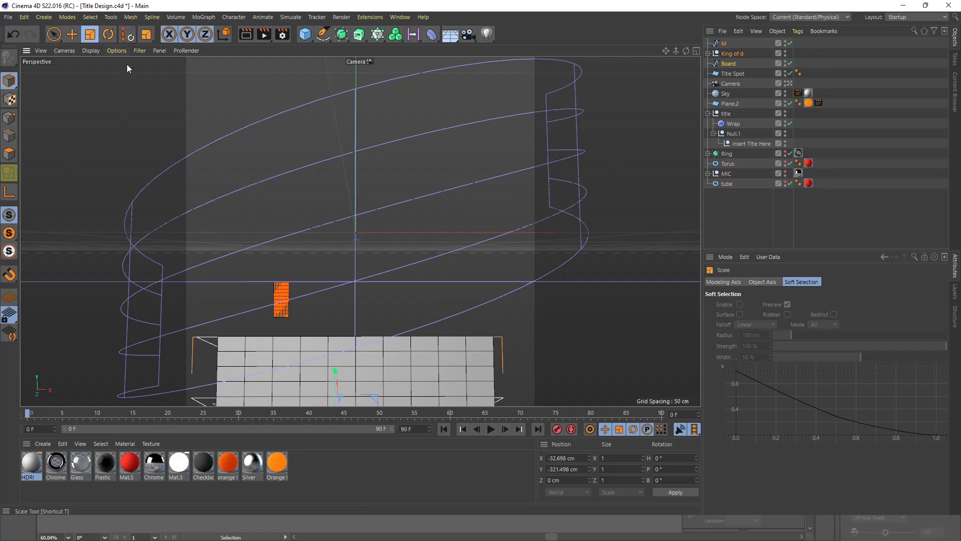
{"action": "left_click", "coordinate": [789, 83]}
{"action": "left_click", "coordinate": [790, 83]}
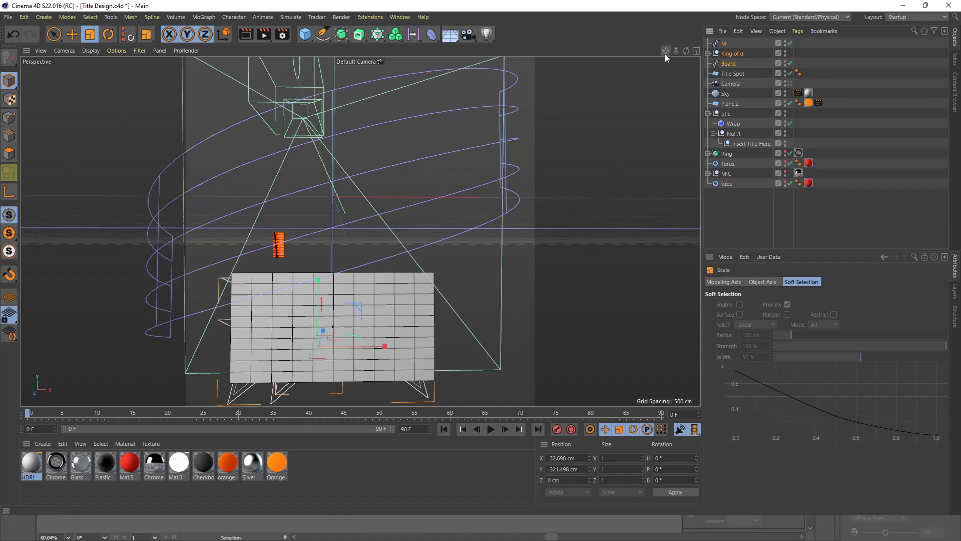
{"action": "left_click_drag", "start_coordinate": [666, 51], "coordinate": [674, 7]}
{"action": "scroll", "coordinate": [375, 261], "scroll_direction": "up", "scroll_amount": 2}
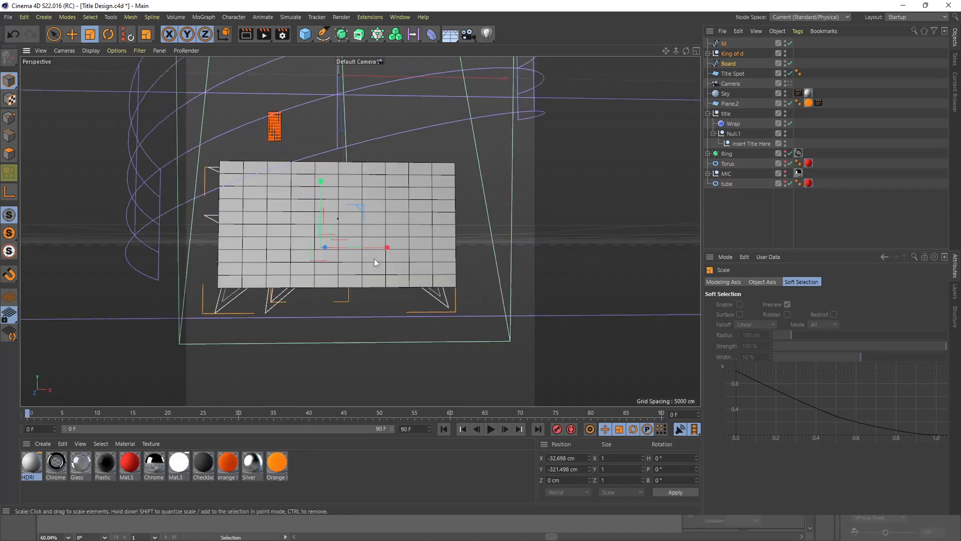
{"action": "left_click", "coordinate": [72, 34]}
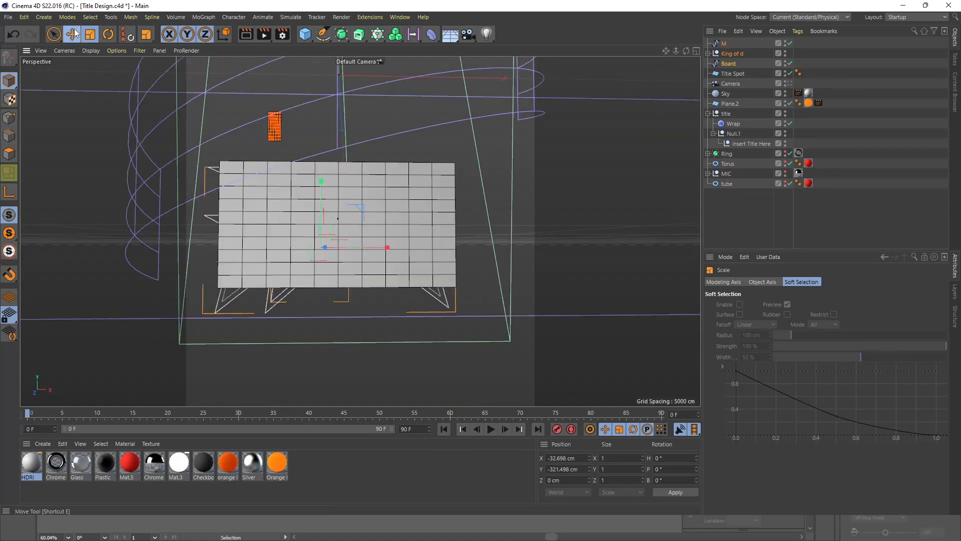
{"action": "mouse_move", "coordinate": [317, 180]}
{"action": "left_mouse_down"}
{"action": "mouse_move", "coordinate": [322, 161]}
{"action": "mouse_move", "coordinate": [322, 175]}
{"action": "left_mouse_up"}
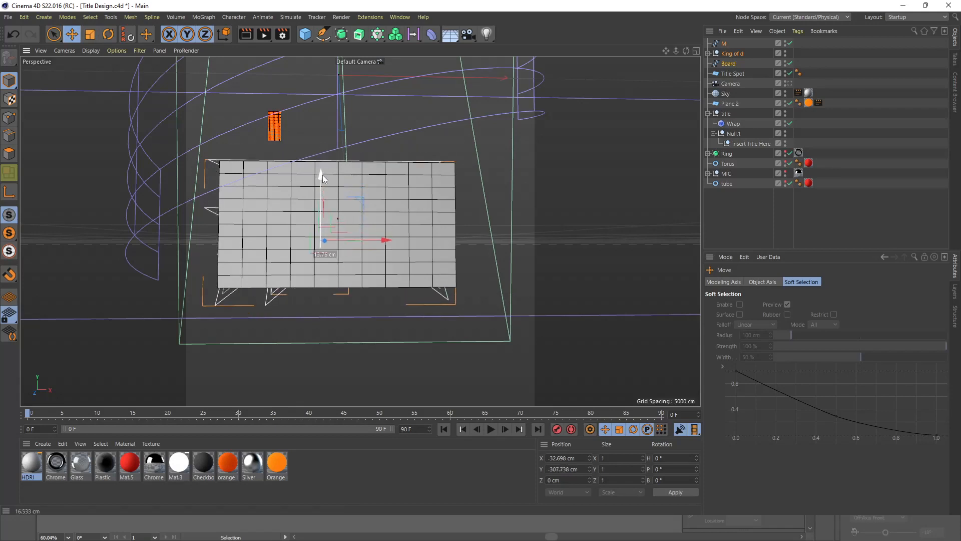
{"action": "key", "text": "t"}
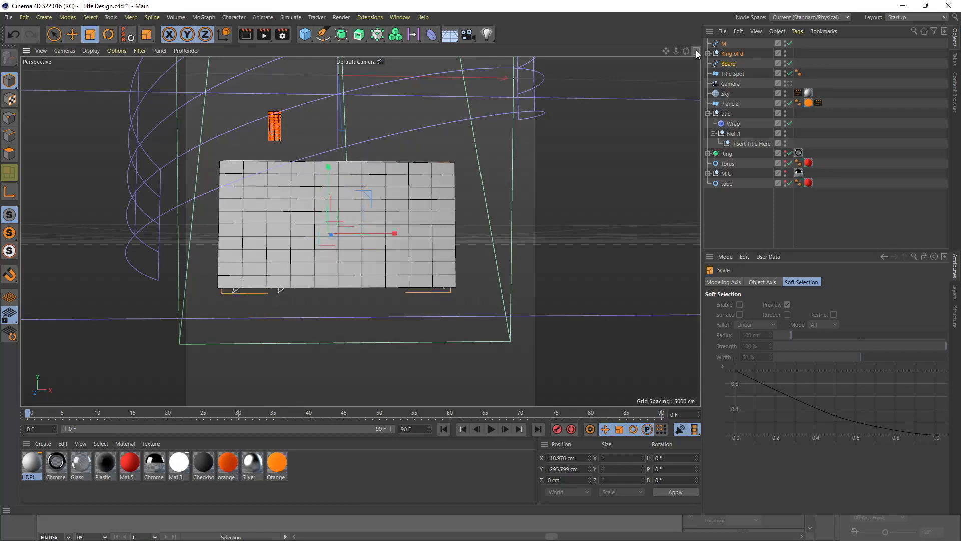
Examine the depth of the title splines relative to the Title Spot plane in the top view.
{"action": "left_click", "coordinate": [696, 51]}
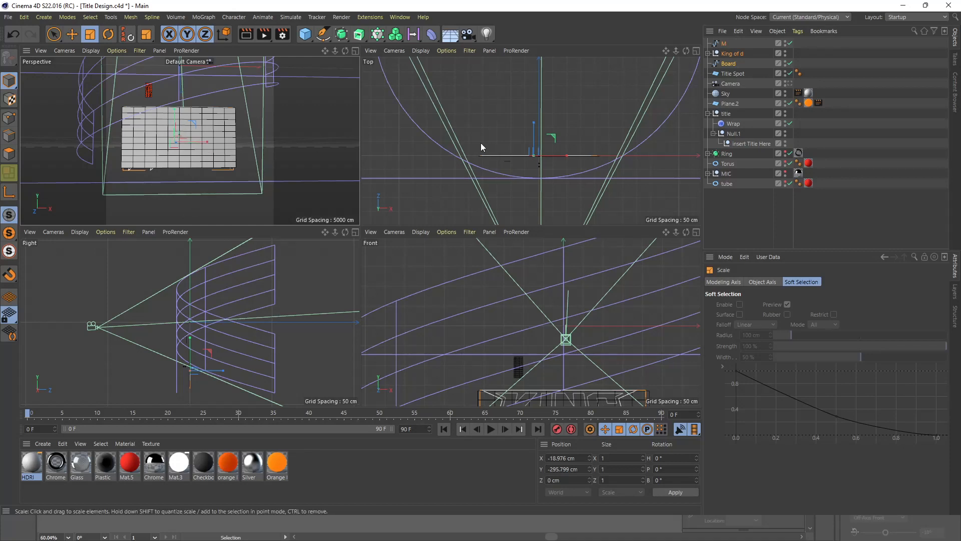
{"action": "left_click", "coordinate": [696, 51]}
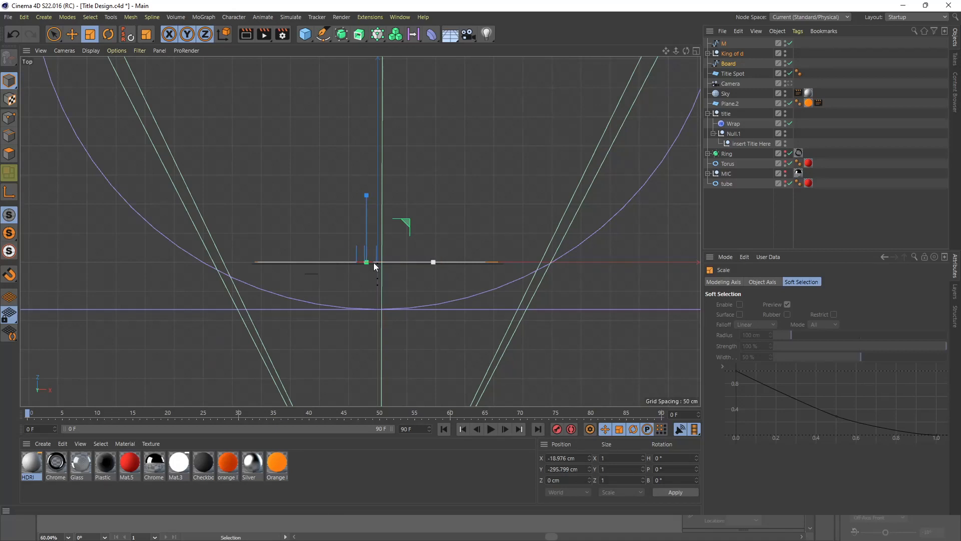
{"action": "scroll", "coordinate": [365, 261], "scroll_direction": "up", "scroll_amount": 10}
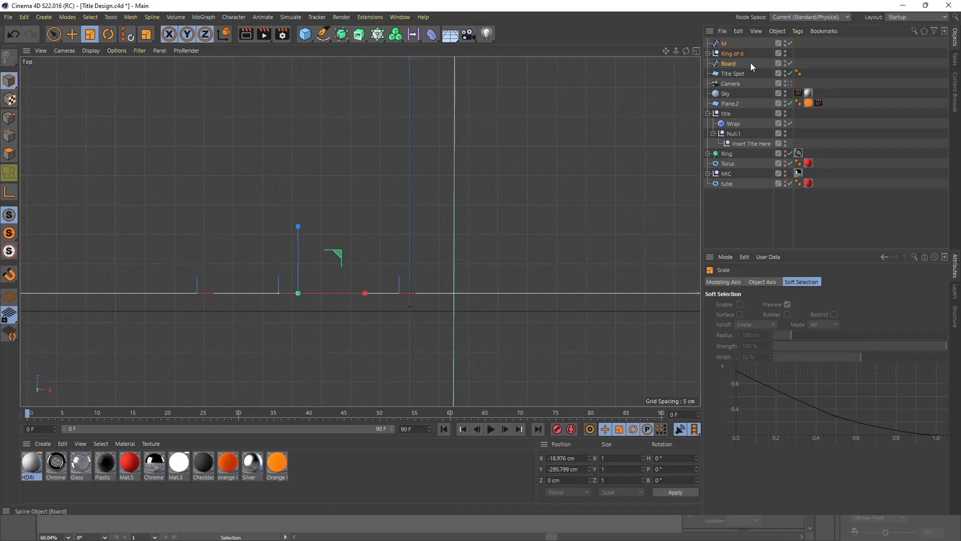
{"action": "left_click", "coordinate": [696, 51]}
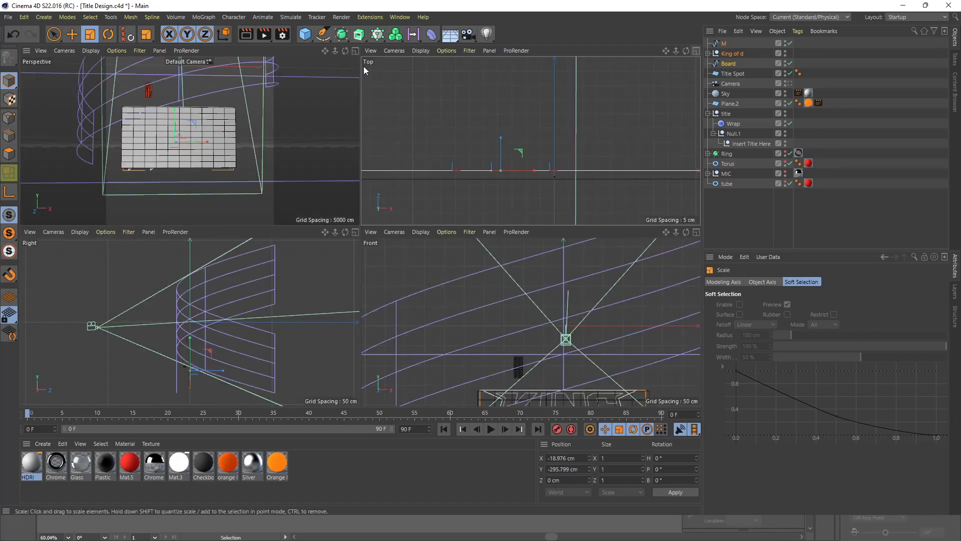
Enlarge the perspective view to fill the viewport area and turn off the Title Spot plane.
{"action": "left_click", "coordinate": [355, 50]}
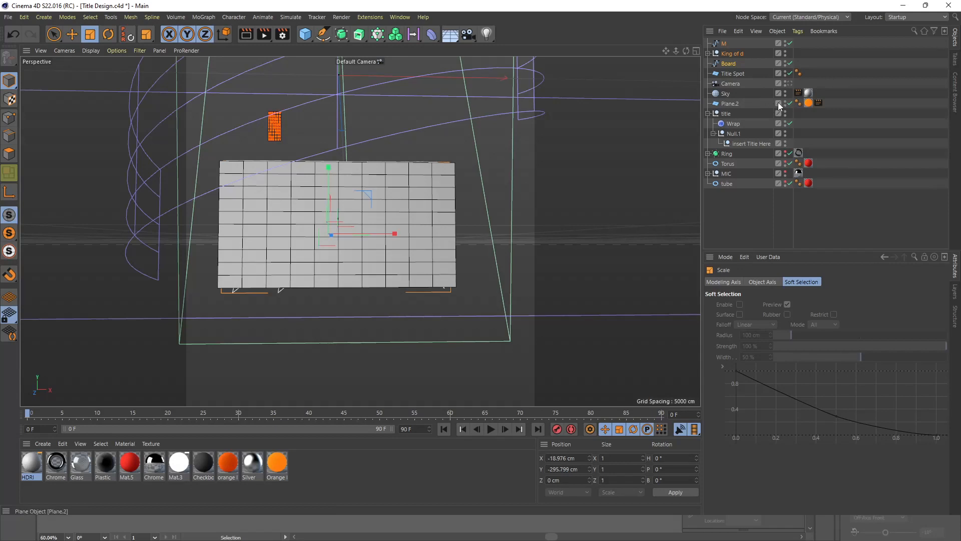
{"action": "left_click", "coordinate": [786, 72]}
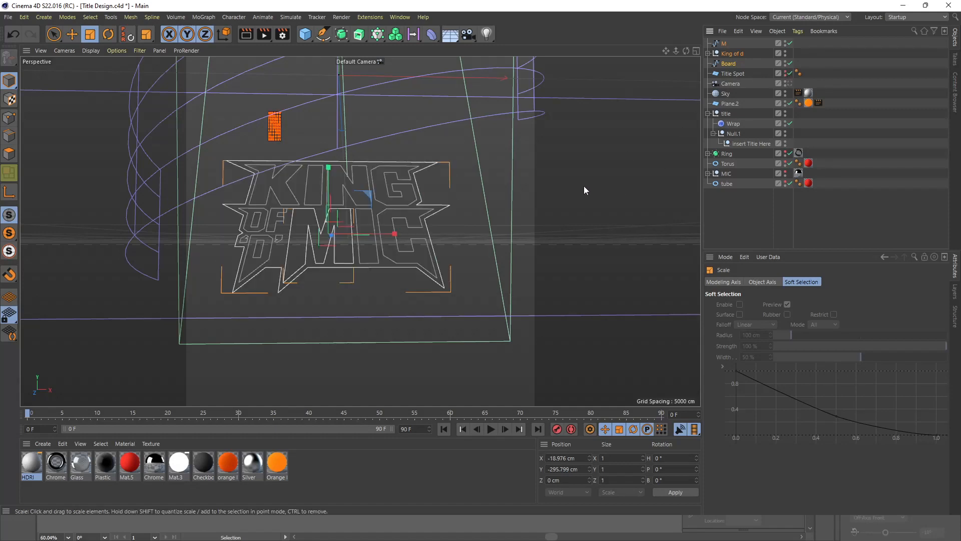
{"action": "left_click", "coordinate": [726, 43]}
Move all the splines from Path 1 to Path 13 out of the King of d null, directly below M.
{"action": "left_click", "coordinate": [707, 53]}
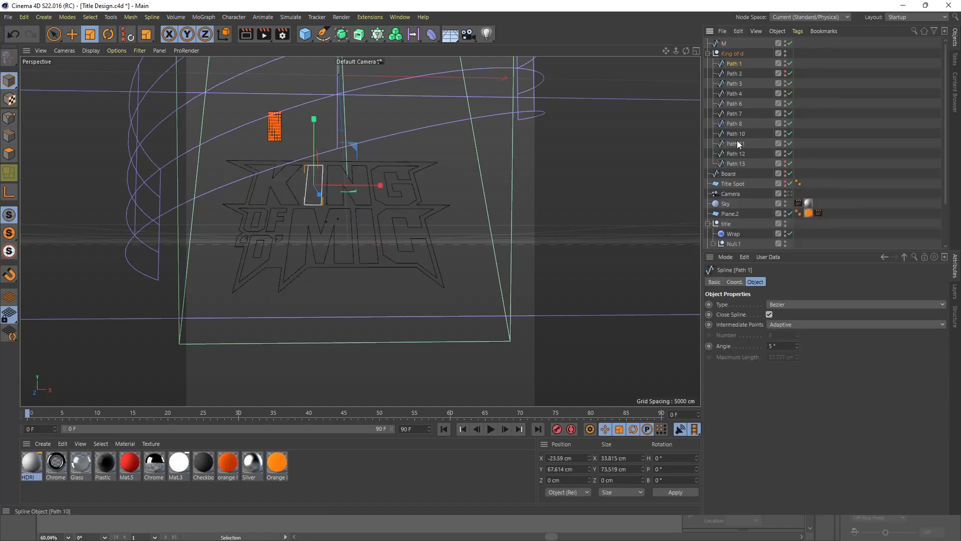
{"action": "left_click", "coordinate": [733, 154], "text": "shift"}
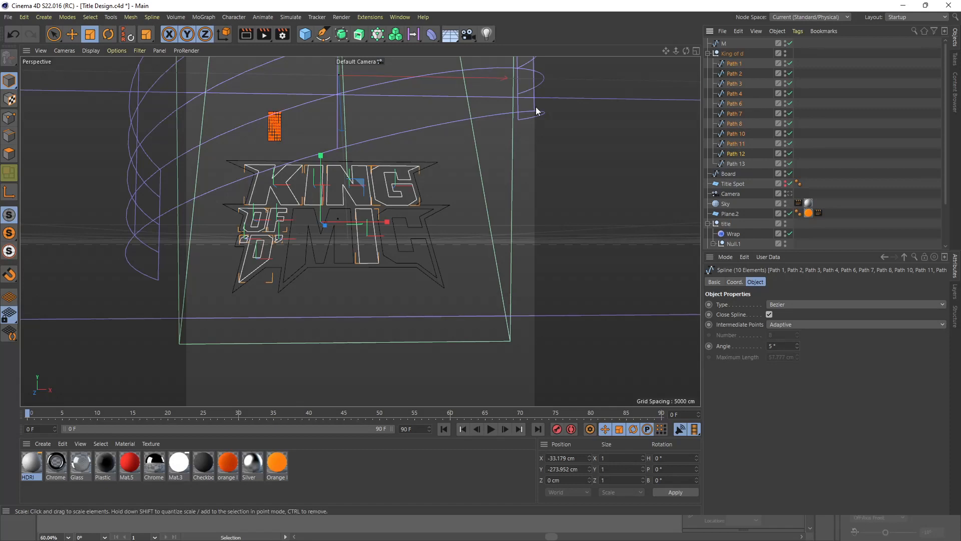
{"action": "left_click", "coordinate": [736, 164]}
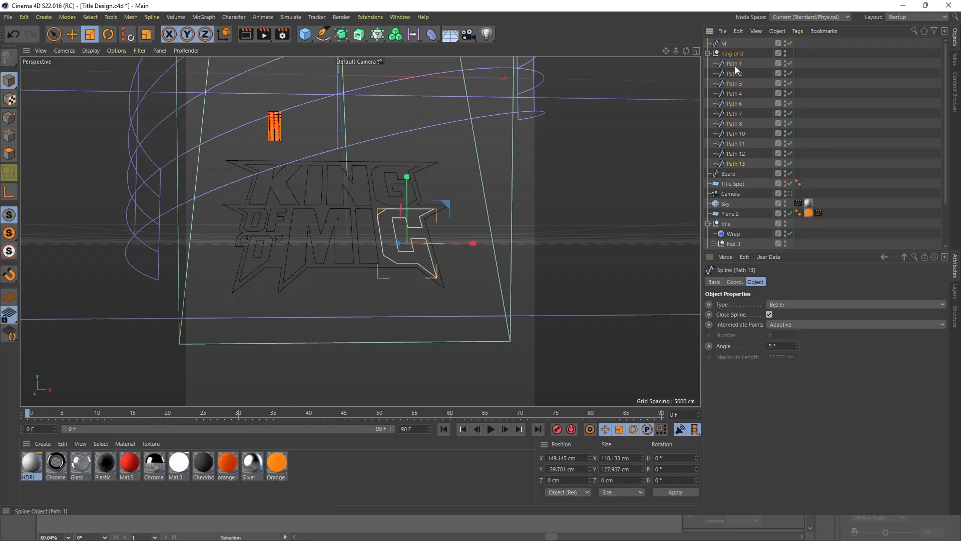
{"action": "left_click", "coordinate": [735, 64], "text": "shift"}
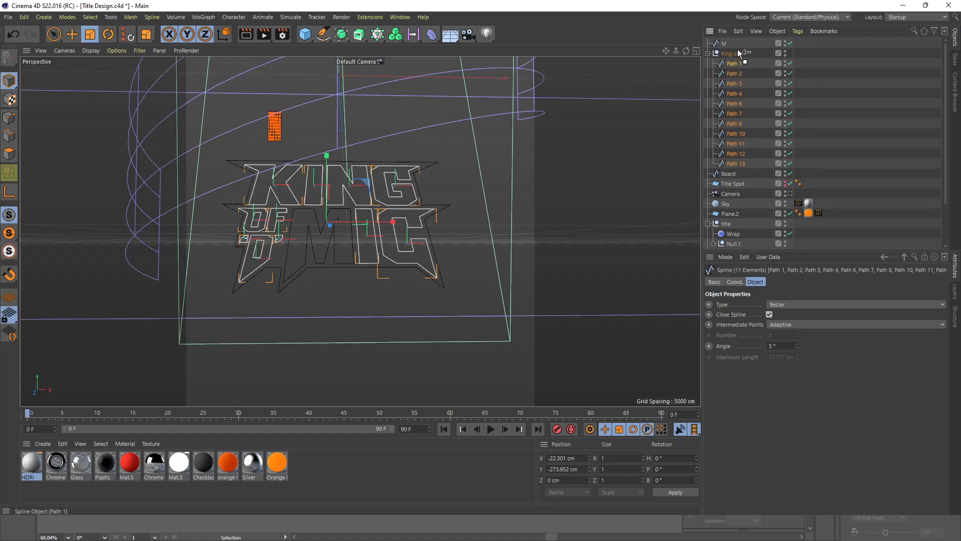
{"action": "left_click_drag", "start_coordinate": [738, 49], "coordinate": [738, 49]}
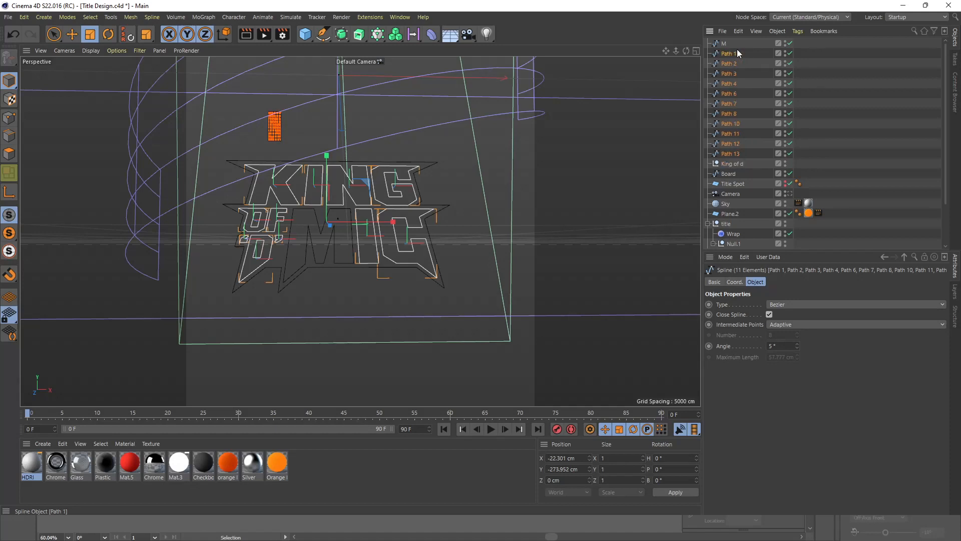
Merge the path splines into one object with Connect Objects + Delete and rename it "King of D".
{"action": "right_click", "coordinate": [727, 113]}
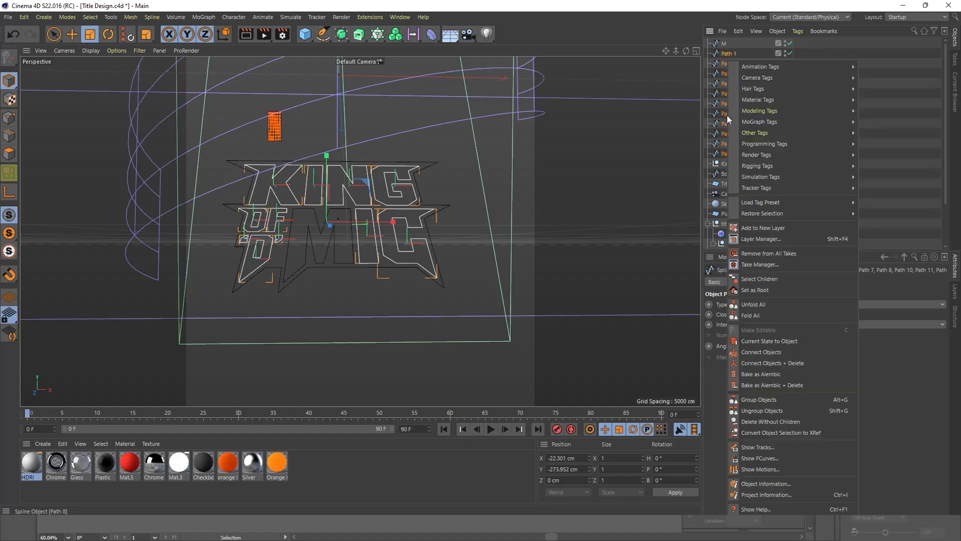
{"action": "left_click", "coordinate": [785, 364]}
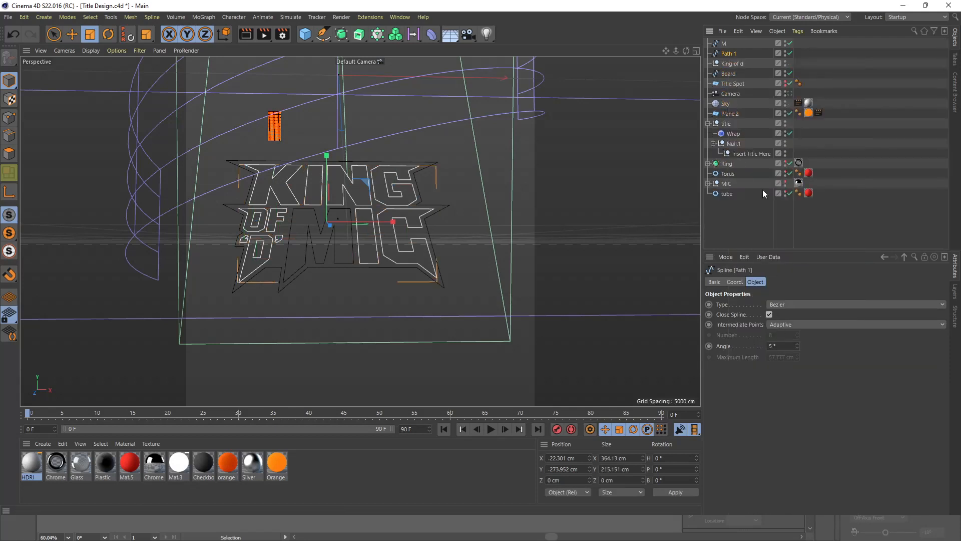
{"action": "double_click", "coordinate": [727, 54]}
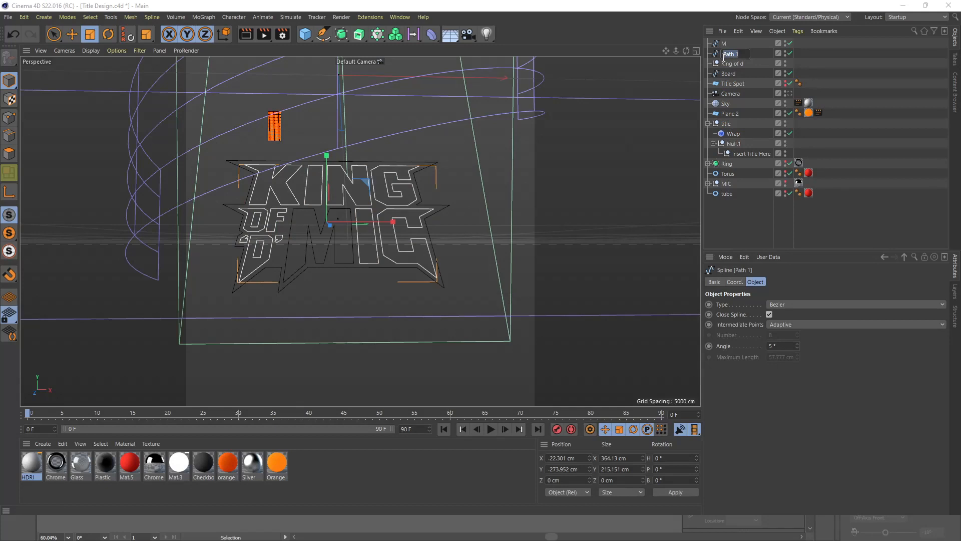
{"action": "type", "text": "King of D"}
{"action": "key", "text": "Return"}
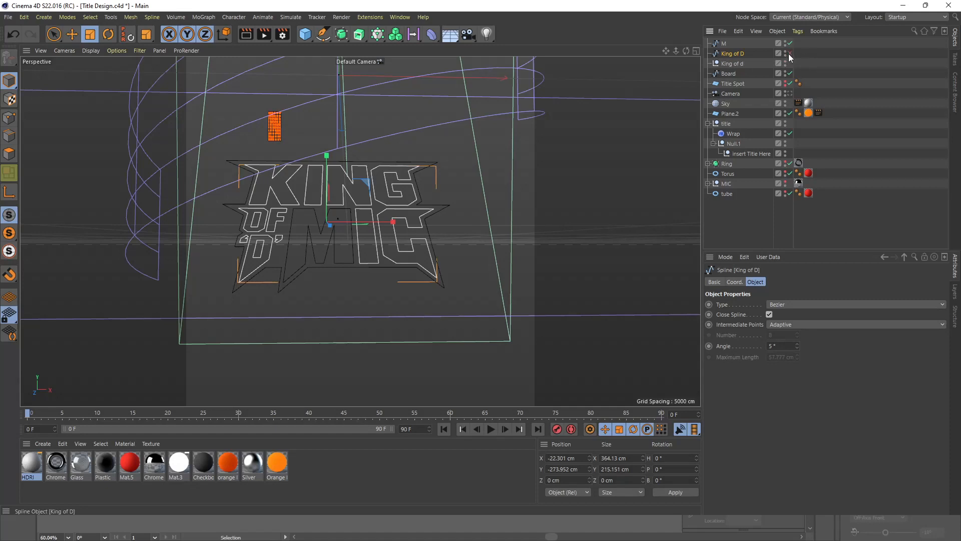
Check the merged King of D spline by toggling it, and delete the leftover King of d null.
{"action": "left_click", "coordinate": [789, 54]}
{"action": "left_click", "coordinate": [789, 54]}
{"action": "left_click", "coordinate": [789, 53]}
{"action": "left_click", "coordinate": [731, 61]}
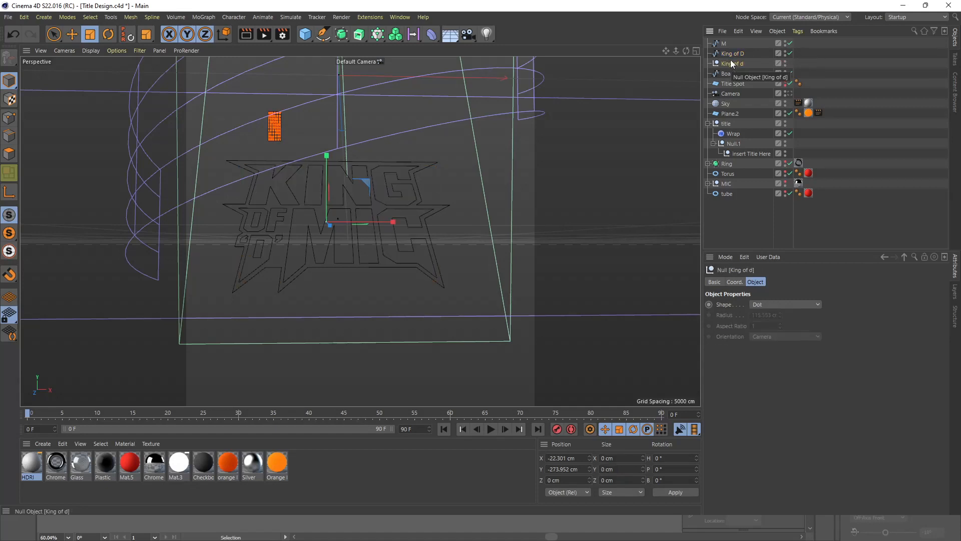
{"action": "key", "text": "Delete"}
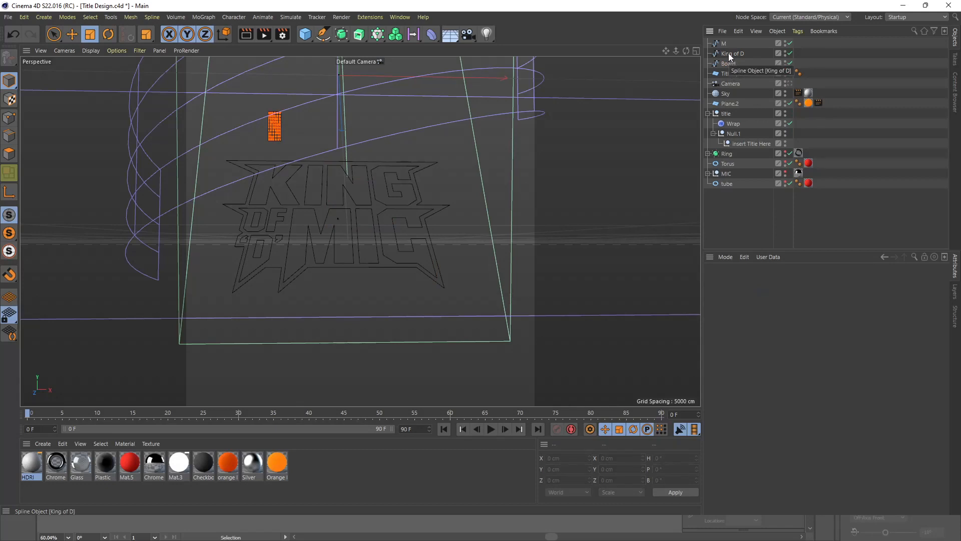
Extrude the King of D spline by nesting it under a new Extrude object and rename the generator "king of d".
{"action": "left_click", "coordinate": [728, 53]}
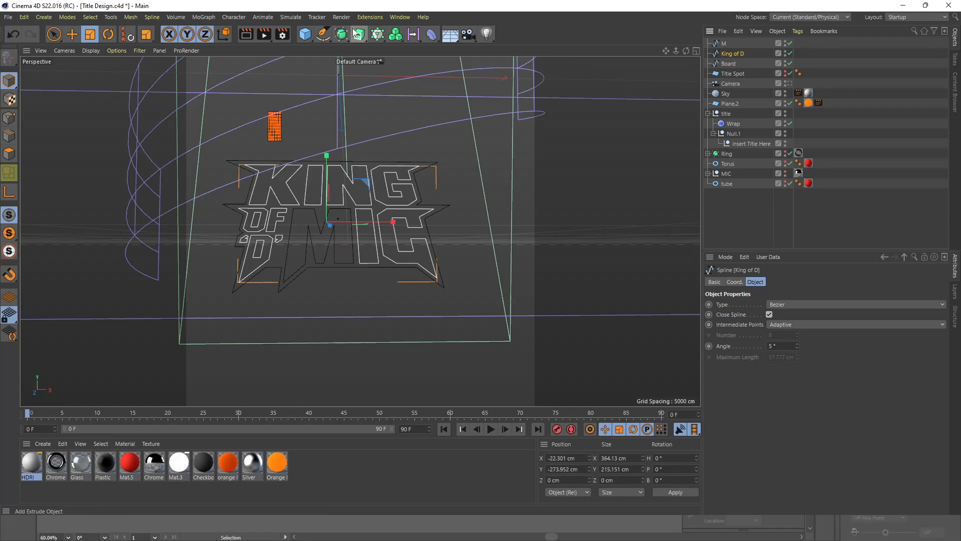
{"action": "left_click_drag", "start_coordinate": [354, 33], "coordinate": [399, 44]}
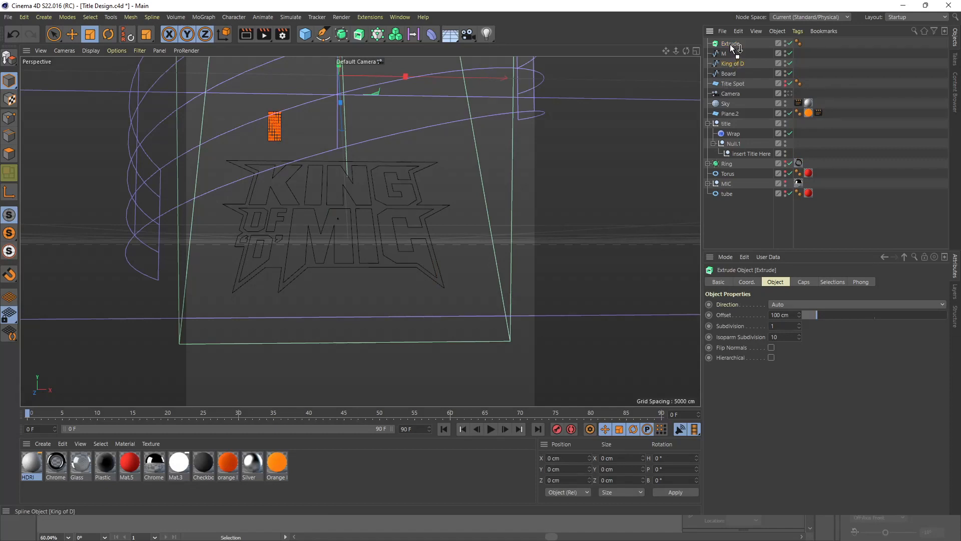
{"action": "left_click_drag", "start_coordinate": [729, 43], "coordinate": [729, 44]}
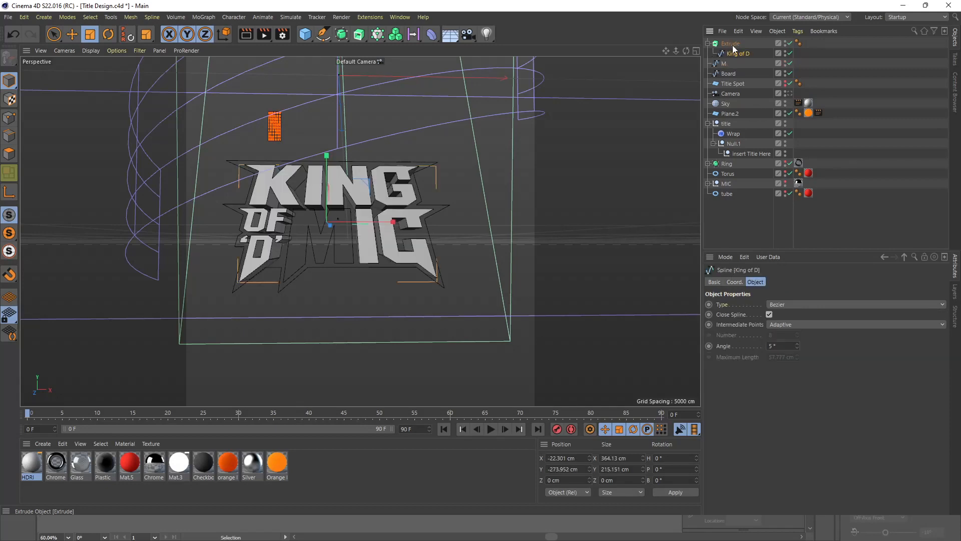
{"action": "double_click", "coordinate": [732, 44]}
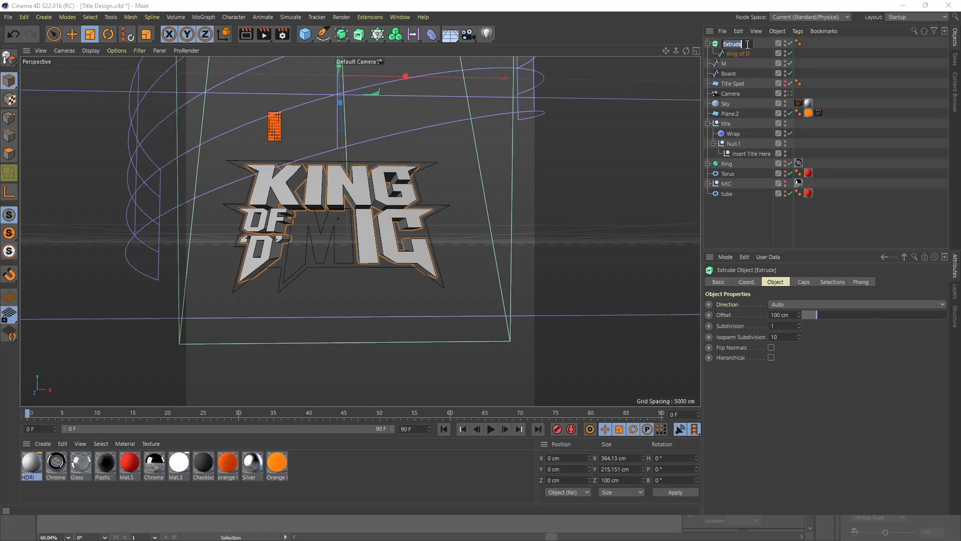
{"action": "type", "text": "kin"}
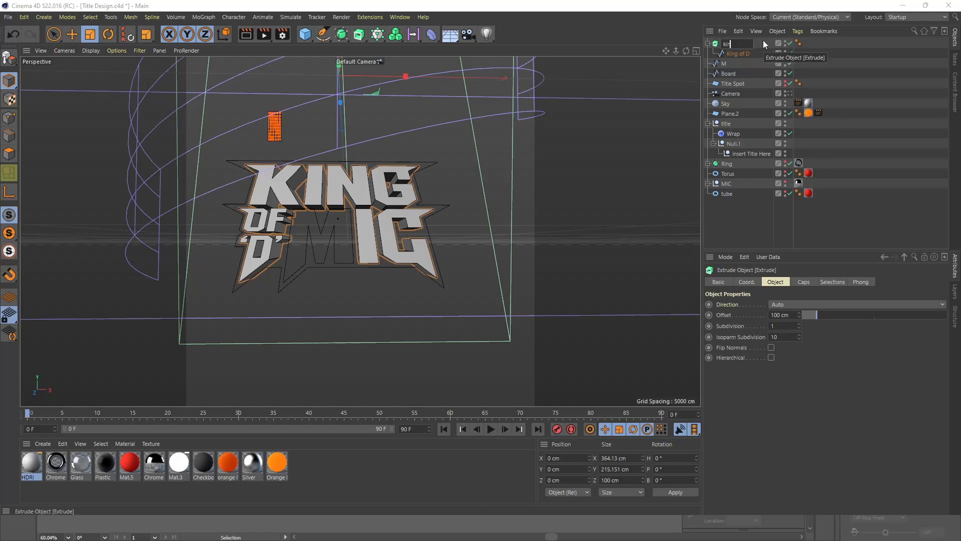
{"action": "type", "text": "g of d"}
{"action": "key", "text": "Return"}
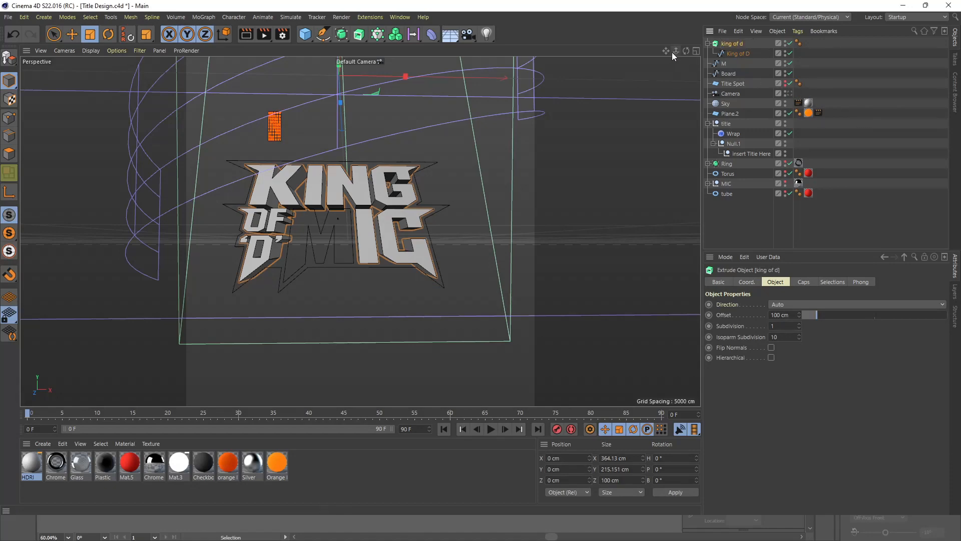
Reduce the king of d extrusion's offset to 16 cm, checking its depth from the side.
{"action": "left_click_drag", "start_coordinate": [685, 51], "coordinate": [615, 55]}
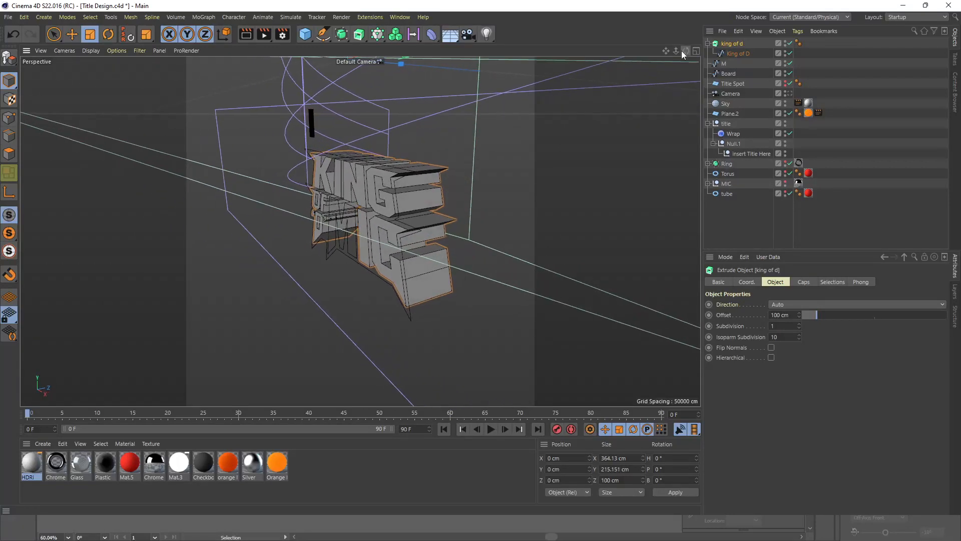
{"action": "left_click", "coordinate": [741, 53]}
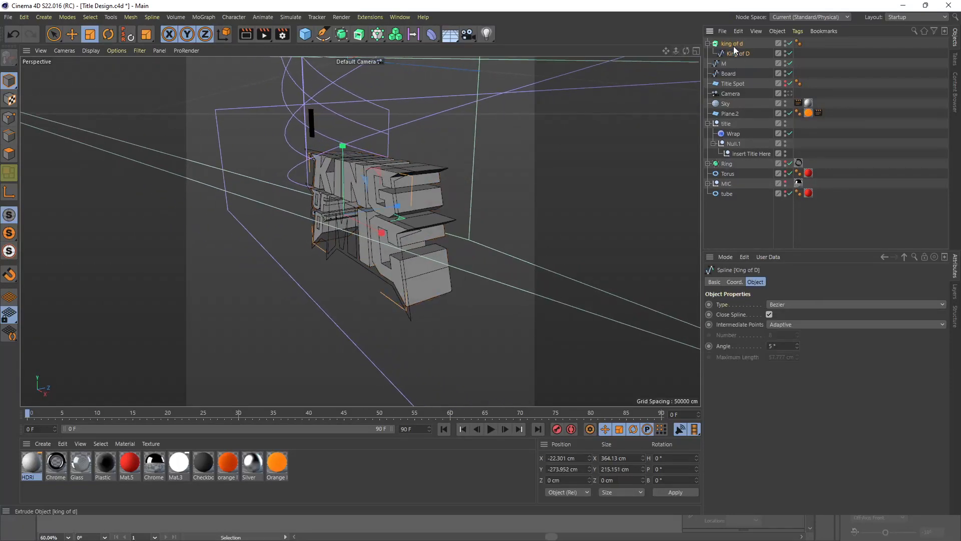
{"action": "left_click", "coordinate": [734, 44]}
{"action": "scroll", "coordinate": [374, 164], "scroll_direction": "up", "scroll_amount": 5}
{"action": "scroll", "coordinate": [374, 164], "scroll_direction": "down", "scroll_amount": 4}
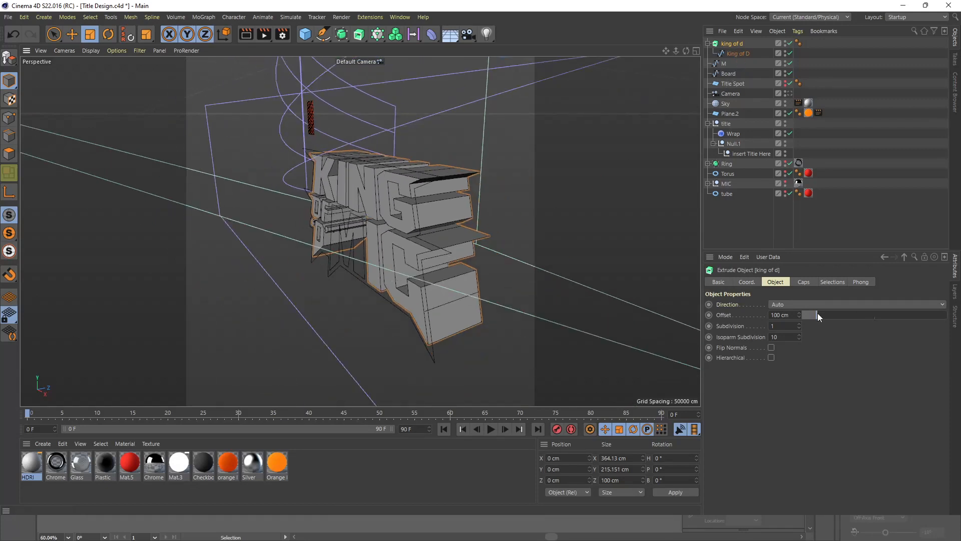
{"action": "left_click_drag", "start_coordinate": [818, 313], "coordinate": [805, 311]}
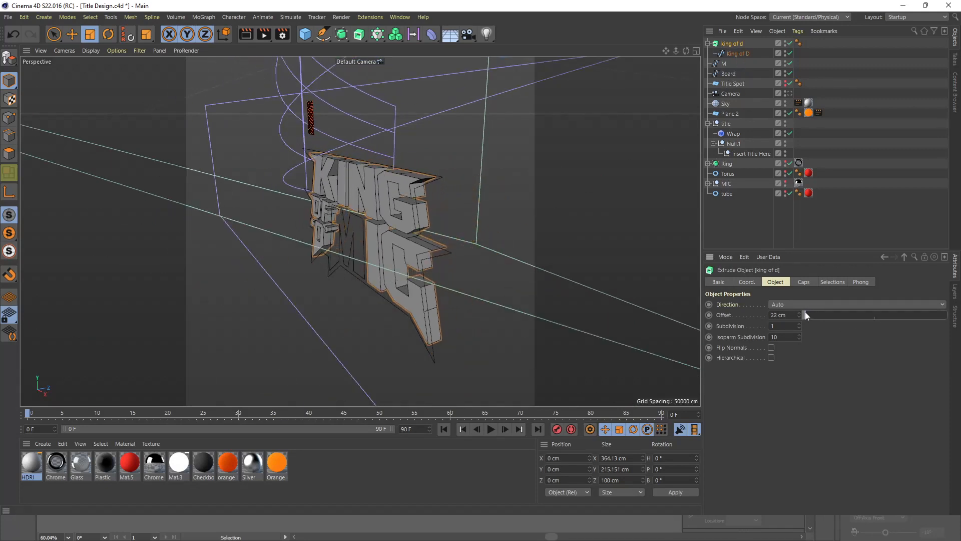
{"action": "mouse_move", "coordinate": [686, 50]}
{"action": "left_mouse_down"}
{"action": "mouse_move", "coordinate": [756, 64]}
{"action": "mouse_move", "coordinate": [748, 33]}
{"action": "mouse_move", "coordinate": [714, 38]}
{"action": "mouse_move", "coordinate": [746, 34]}
{"action": "mouse_move", "coordinate": [736, 67]}
{"action": "mouse_move", "coordinate": [719, 40]}
{"action": "mouse_move", "coordinate": [746, 33]}
{"action": "mouse_move", "coordinate": [701, 44]}
{"action": "mouse_move", "coordinate": [736, 65]}
{"action": "mouse_move", "coordinate": [715, 42]}
{"action": "mouse_move", "coordinate": [689, 45]}
{"action": "mouse_move", "coordinate": [729, 64]}
{"action": "mouse_move", "coordinate": [701, 46]}
{"action": "left_mouse_up"}
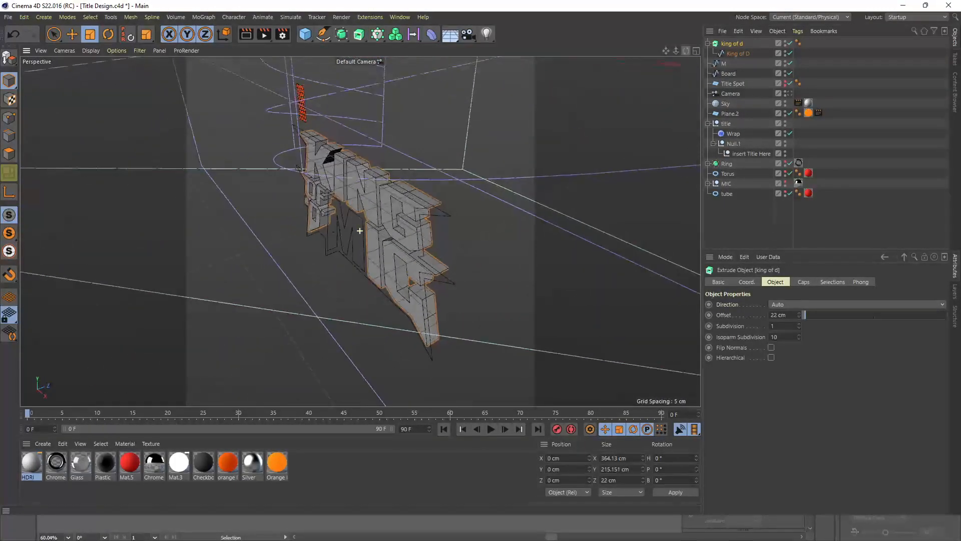
{"action": "left_click", "coordinate": [798, 317]}
{"action": "left_click", "coordinate": [798, 317]}
{"action": "left_click", "coordinate": [798, 317]}
{"action": "left_click", "coordinate": [797, 317]}
{"action": "left_click", "coordinate": [798, 317]}
{"action": "left_click", "coordinate": [798, 317]}
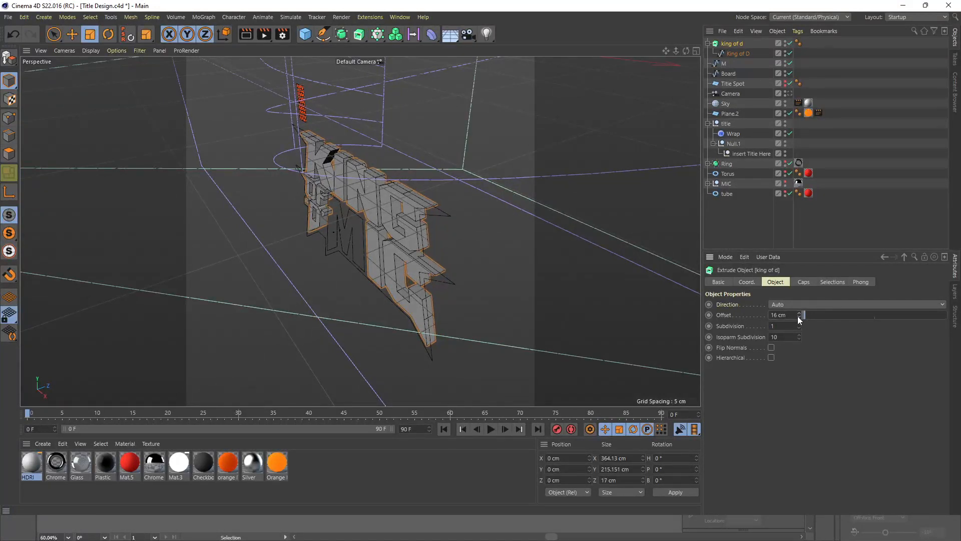
Duplicate the king of d extrude object and name the copy "king of d2".
{"action": "left_click", "coordinate": [708, 44]}
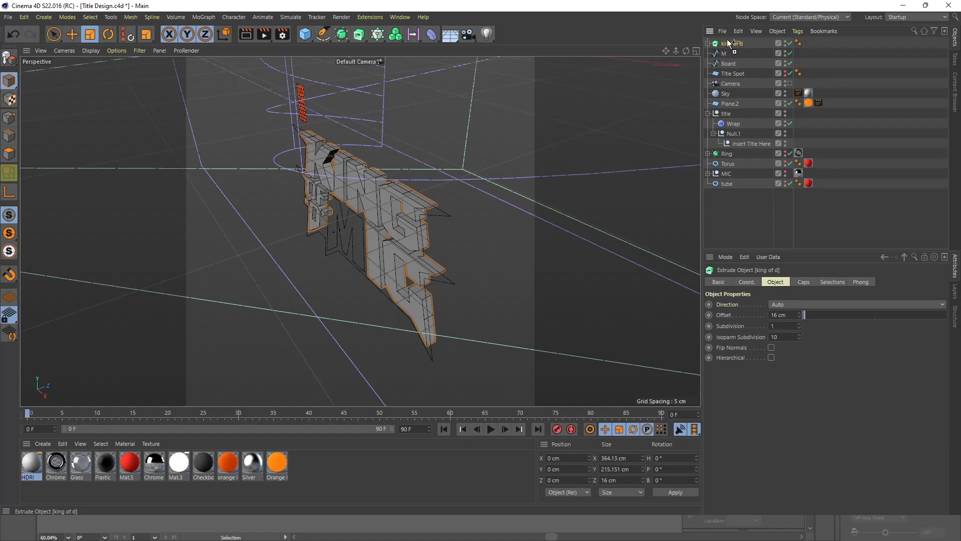
{"action": "left_click_drag", "start_coordinate": [728, 40], "coordinate": [728, 41], "text": "ctrl"}
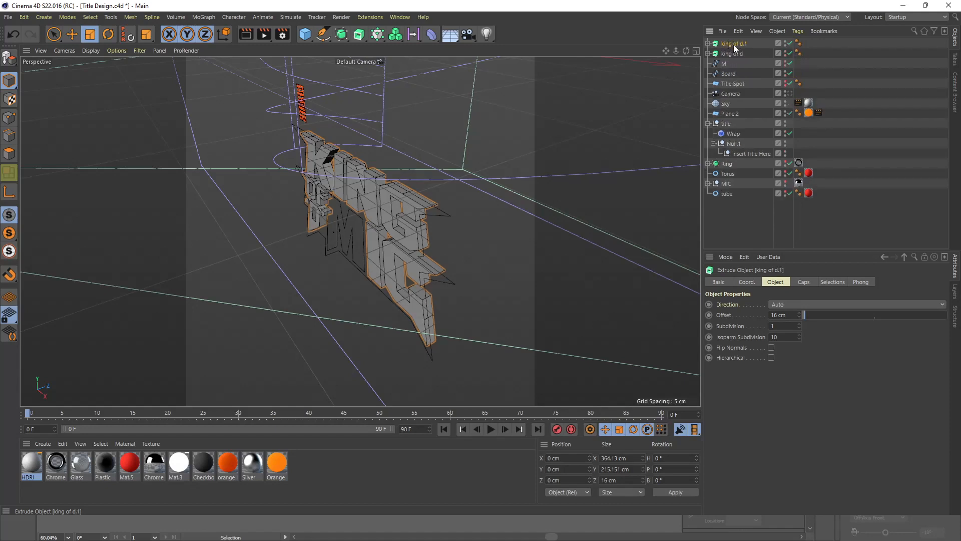
{"action": "double_click", "coordinate": [734, 44]}
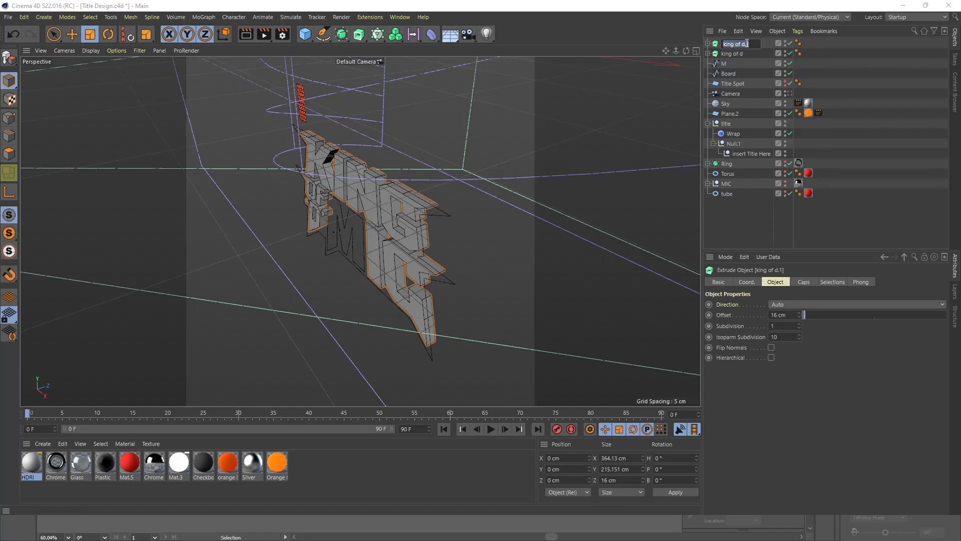
{"action": "left_click", "coordinate": [749, 44]}
{"action": "left_click_drag", "start_coordinate": [745, 43], "coordinate": [755, 44]}
{"action": "type", "text": "2"}
{"action": "key", "text": "Return"}
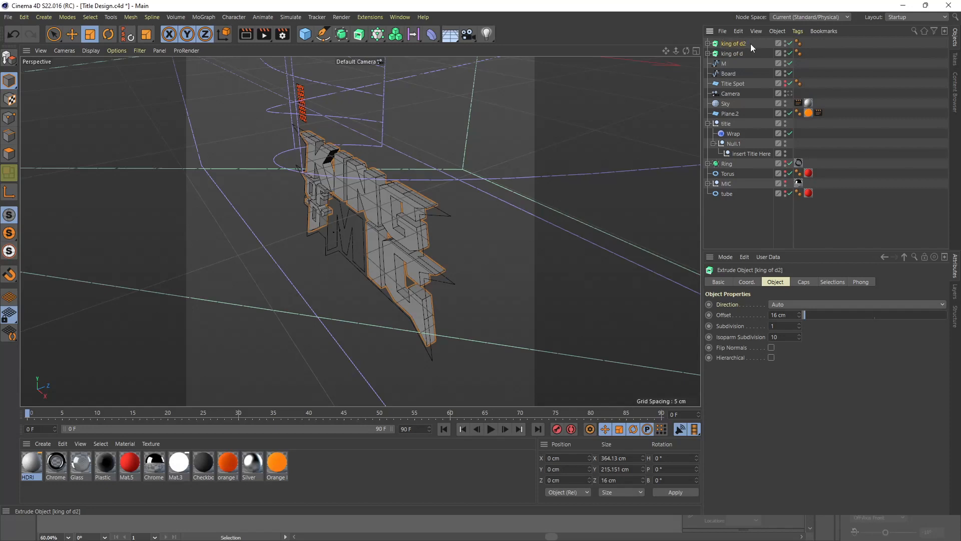
Rename the duplicated extrude object "king of d light".
{"action": "double_click", "coordinate": [745, 45]}
{"action": "left_click", "coordinate": [745, 45]}
{"action": "left_click_drag", "start_coordinate": [746, 44], "coordinate": [752, 46]}
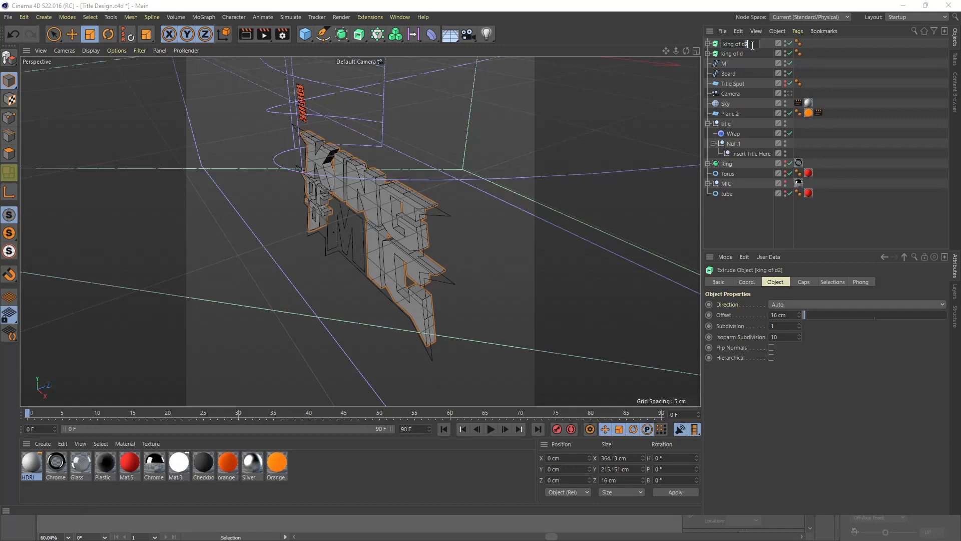
{"action": "key", "text": "BackSpace"}
{"action": "key", "text": "BackSpace"}
{"action": "type", "text": "light"}
{"action": "key", "text": "Return"}
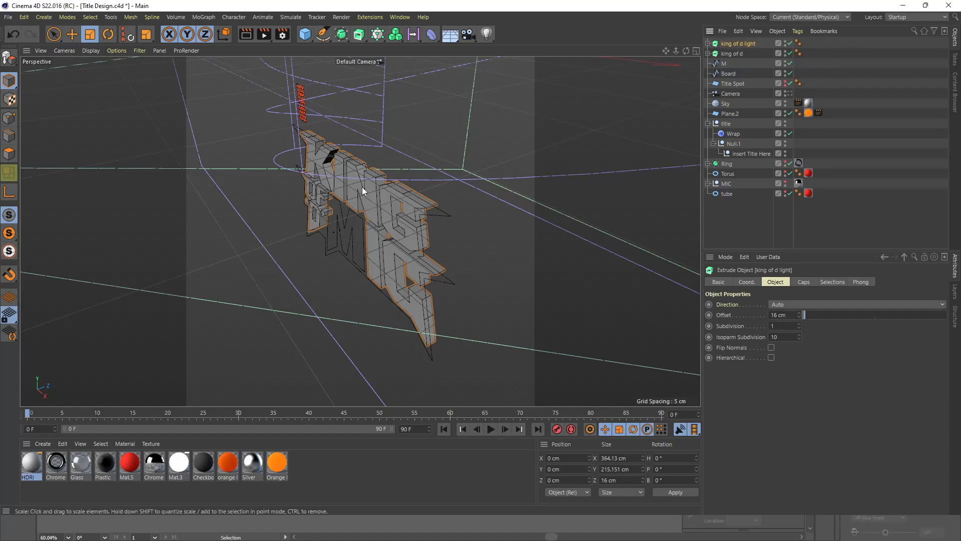
Apply the orange light material to the king of d light extrusion.
{"action": "left_click", "coordinate": [228, 463]}
{"action": "left_click_drag", "start_coordinate": [228, 463], "coordinate": [735, 43]}
{"action": "left_click", "coordinate": [735, 43]}
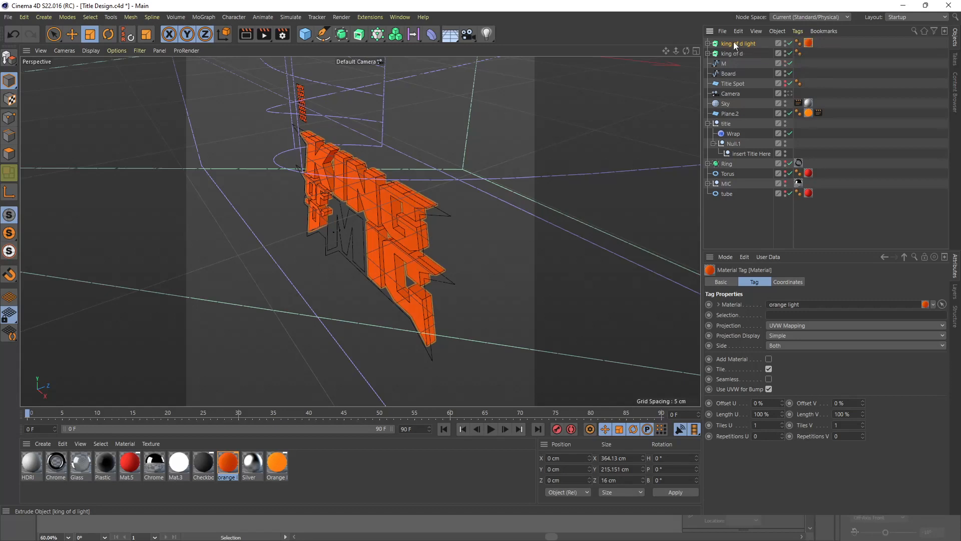
Set the extrusion offset to 12 cm for king of d light and 6 cm for king of d.
{"action": "left_click_drag", "start_coordinate": [798, 317], "coordinate": [799, 314]}
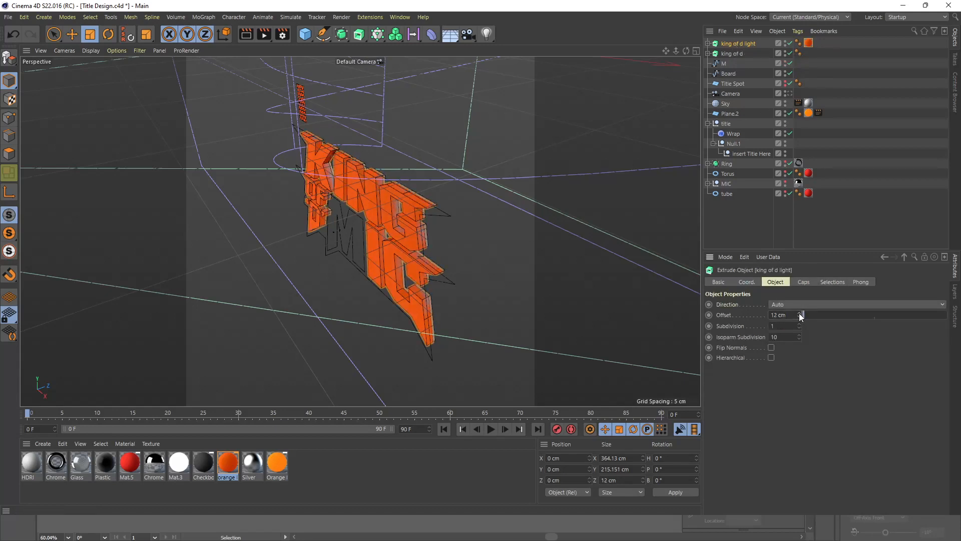
{"action": "left_click", "coordinate": [758, 54]}
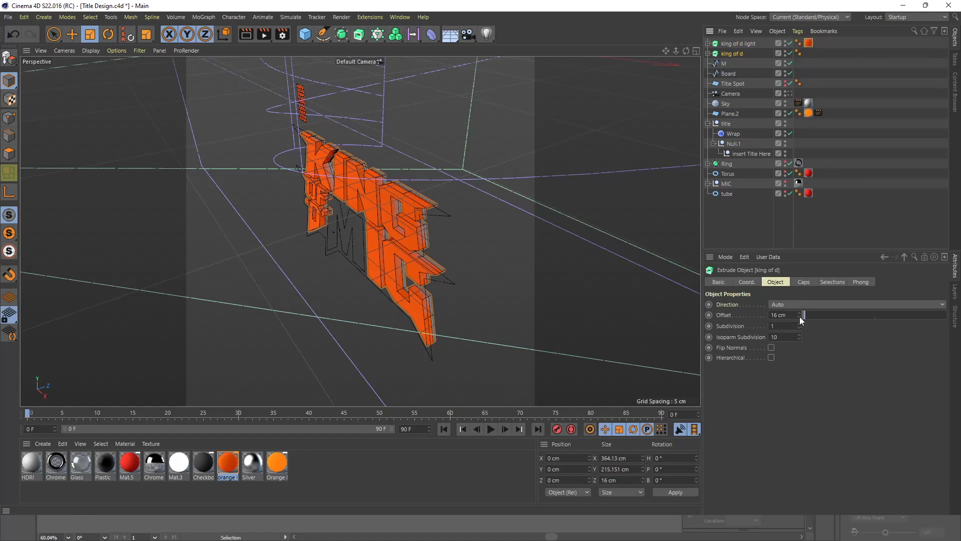
{"action": "left_click_drag", "start_coordinate": [800, 317], "coordinate": [802, 316]}
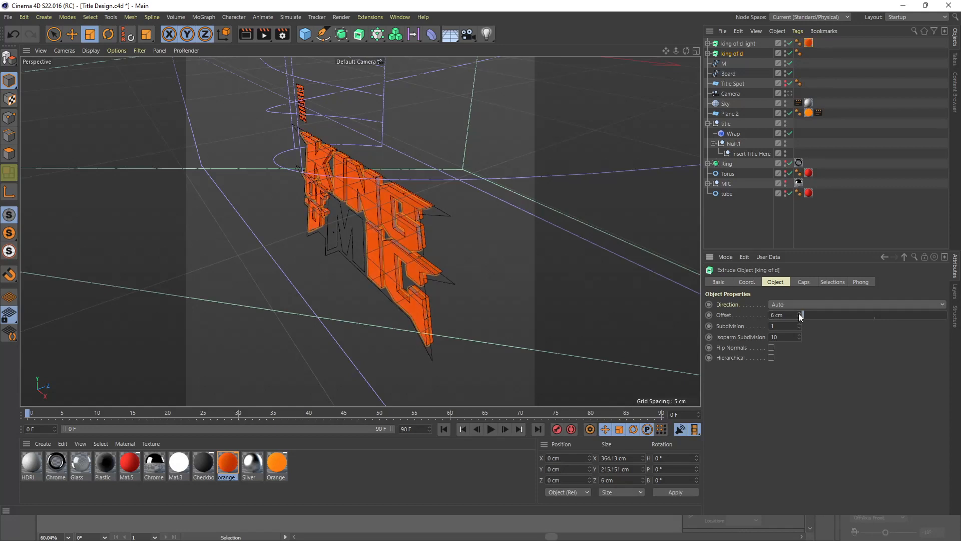
Set the king of d light extrusion offset to 5 cm and move it back behind the lettering to about 9.66 cm in Z.
{"action": "left_click", "coordinate": [740, 43]}
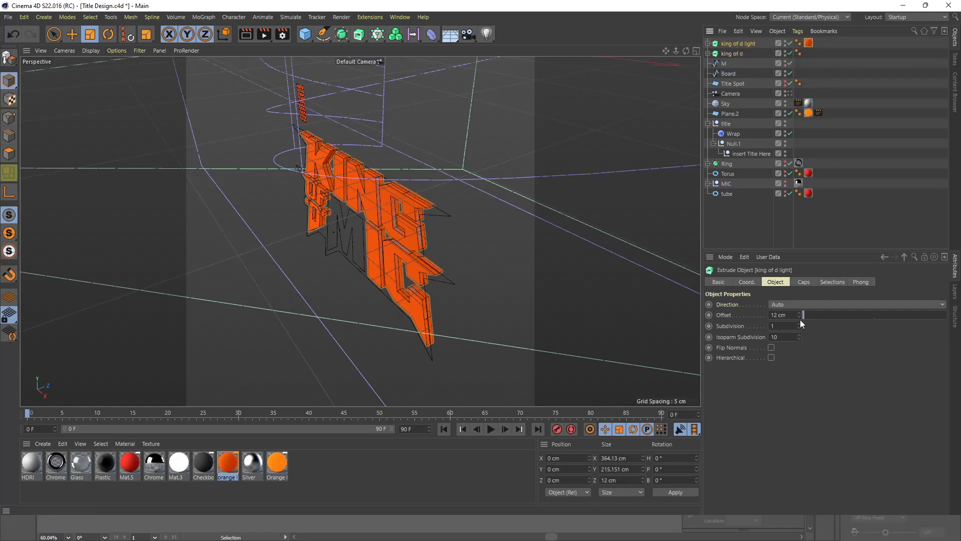
{"action": "left_click_drag", "start_coordinate": [800, 319], "coordinate": [800, 322]}
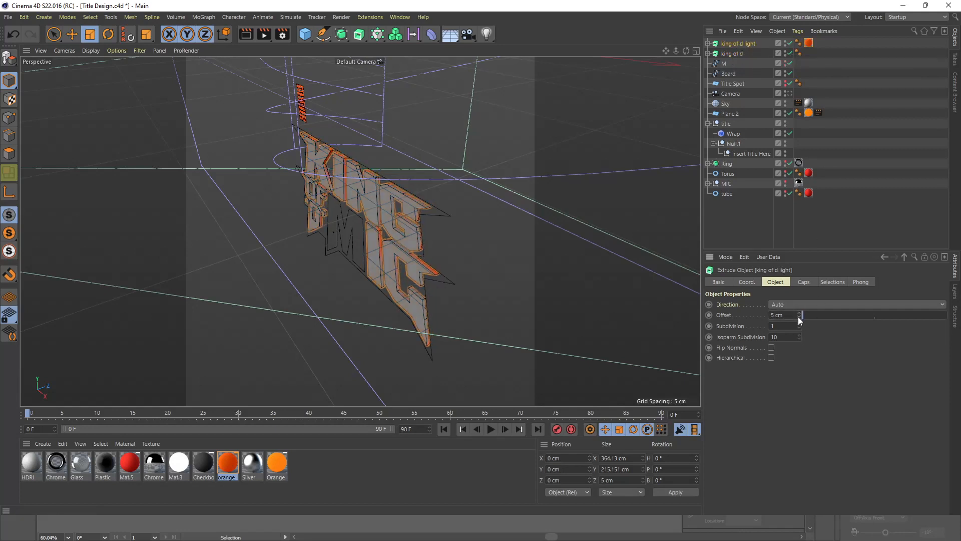
{"action": "scroll", "coordinate": [429, 165], "scroll_direction": "up", "scroll_amount": 8}
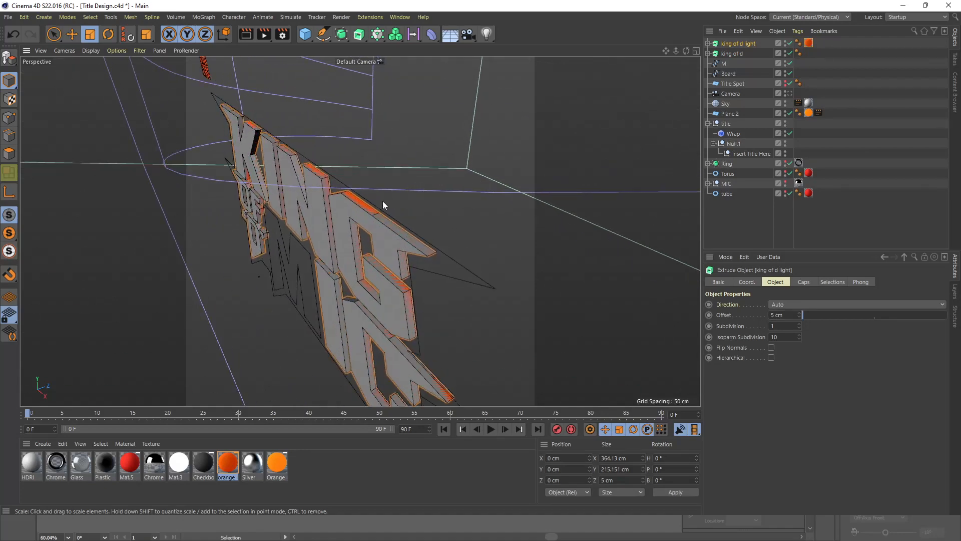
{"action": "left_click", "coordinate": [71, 34]}
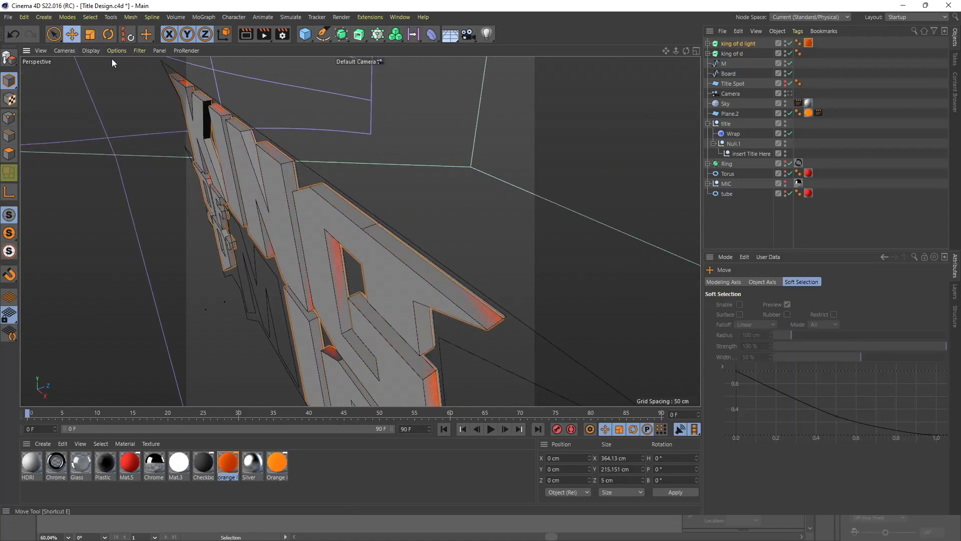
{"action": "scroll", "coordinate": [382, 290], "scroll_direction": "down", "scroll_amount": 8}
{"action": "left_click_drag", "start_coordinate": [383, 295], "coordinate": [361, 193], "text": "alt"}
{"action": "scroll", "coordinate": [337, 298], "scroll_direction": "up", "scroll_amount": 10}
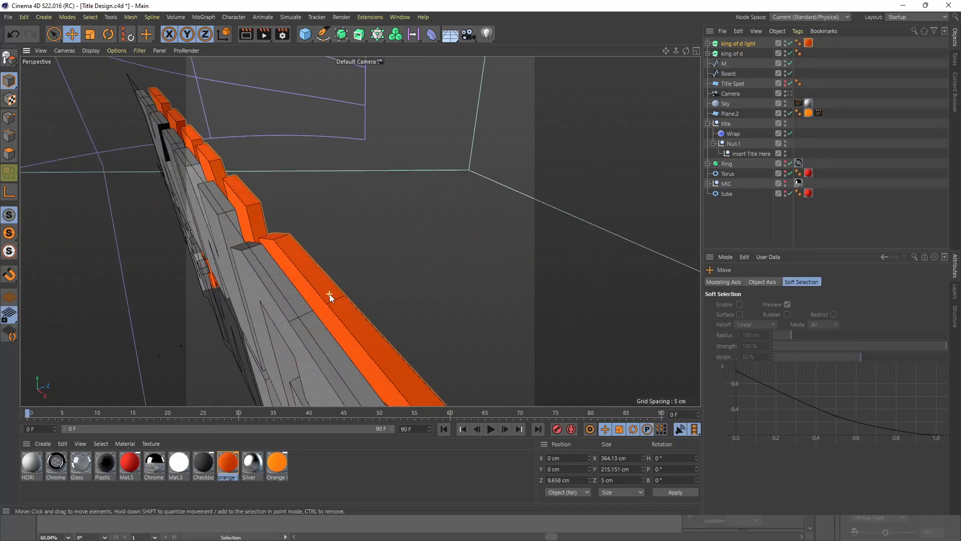
Increase the king of d extrusion offset to 11 cm.
{"action": "left_click", "coordinate": [736, 53]}
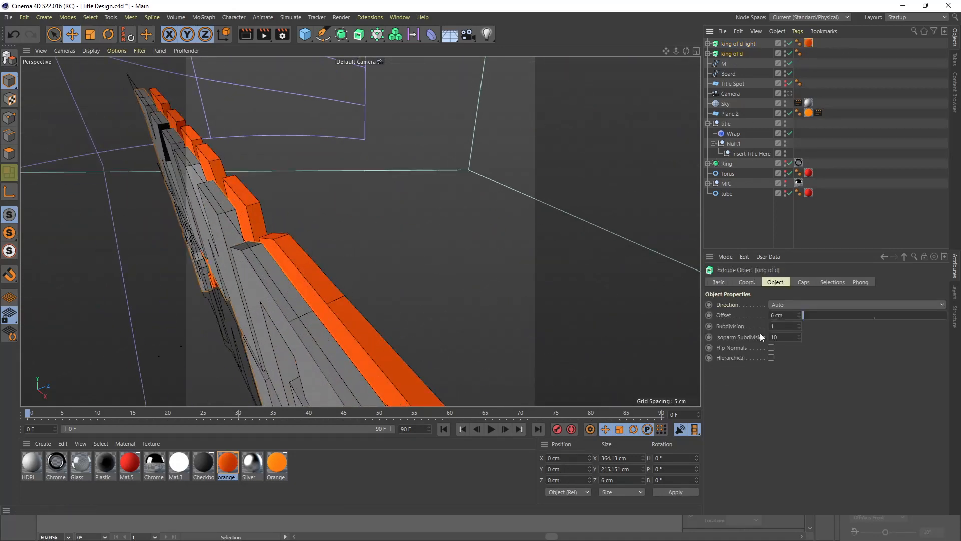
{"action": "left_click", "coordinate": [800, 313]}
{"action": "left_click", "coordinate": [800, 314]}
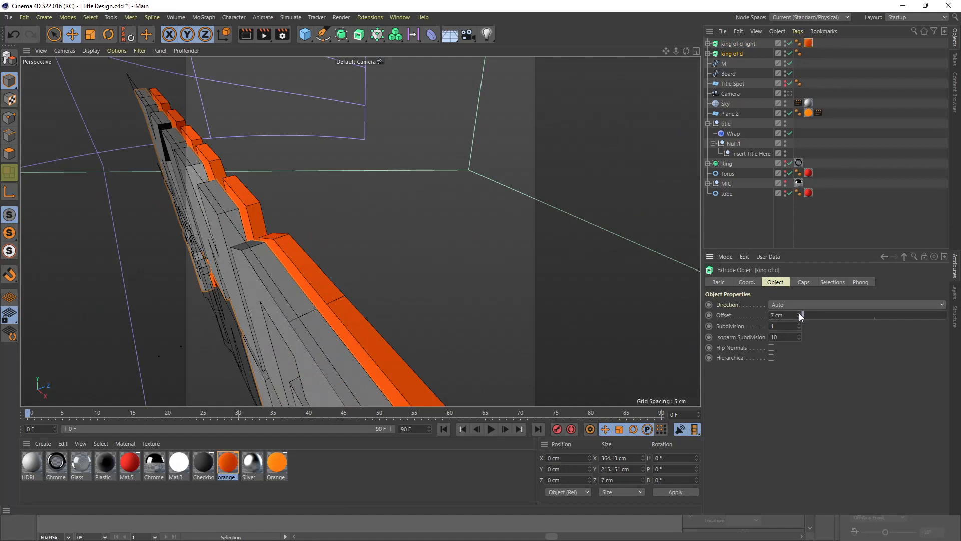
{"action": "left_click", "coordinate": [800, 314]}
{"action": "left_click", "coordinate": [799, 313]}
{"action": "left_click", "coordinate": [800, 313]}
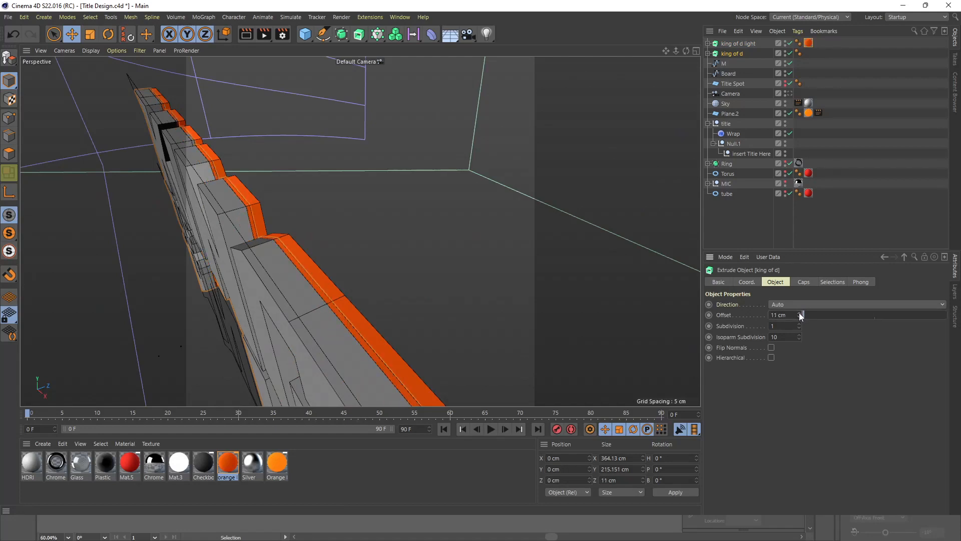
Reduce the king of d light extrusion offset to 3 cm.
{"action": "left_click", "coordinate": [736, 44]}
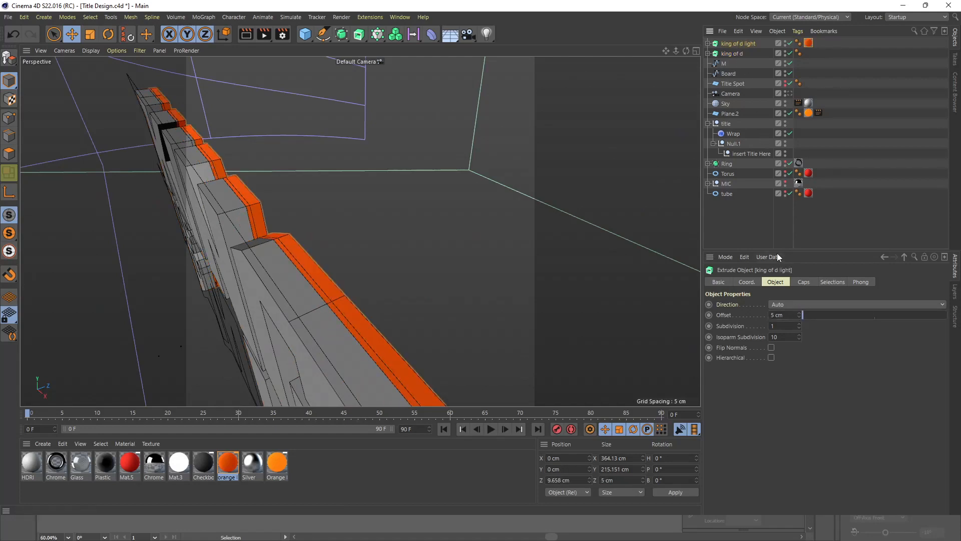
{"action": "left_click", "coordinate": [799, 317]}
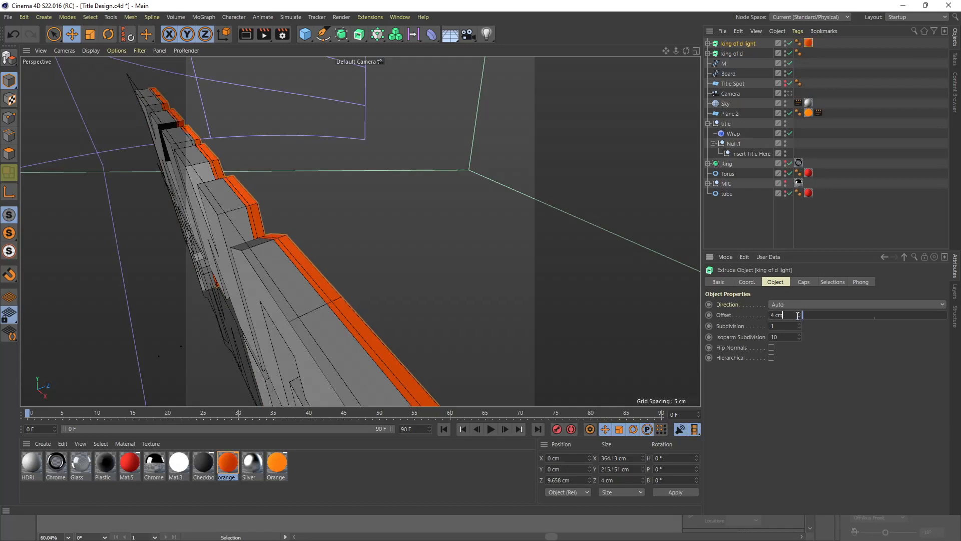
{"action": "left_click", "coordinate": [800, 318]}
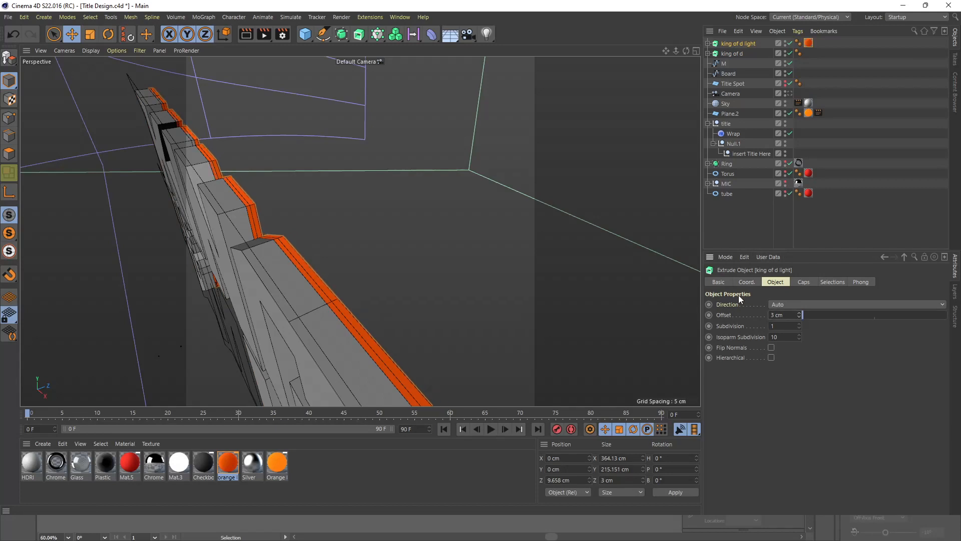
{"action": "left_click", "coordinate": [518, 170]}
{"action": "scroll", "coordinate": [520, 210], "scroll_direction": "down", "scroll_amount": 10}
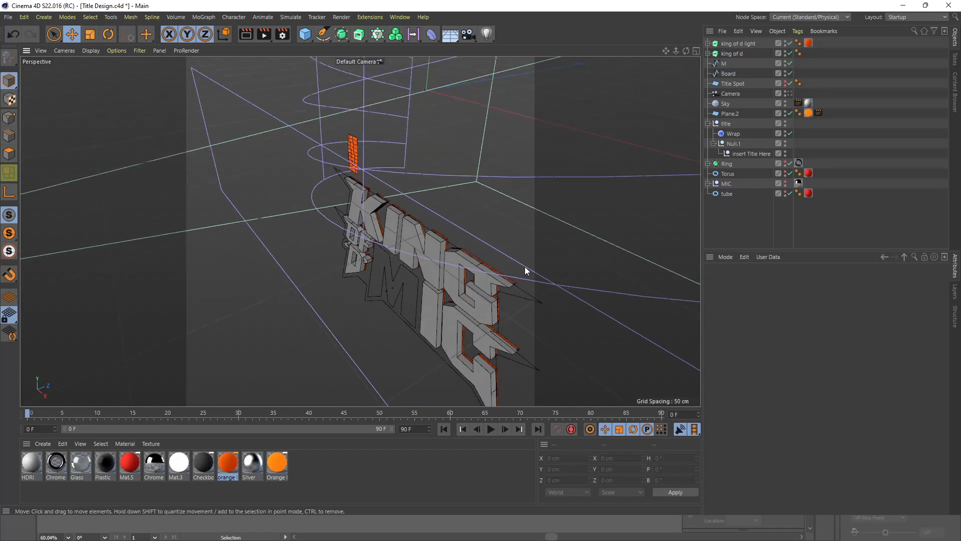
{"action": "scroll", "coordinate": [525, 270], "scroll_direction": "up", "scroll_amount": 3}
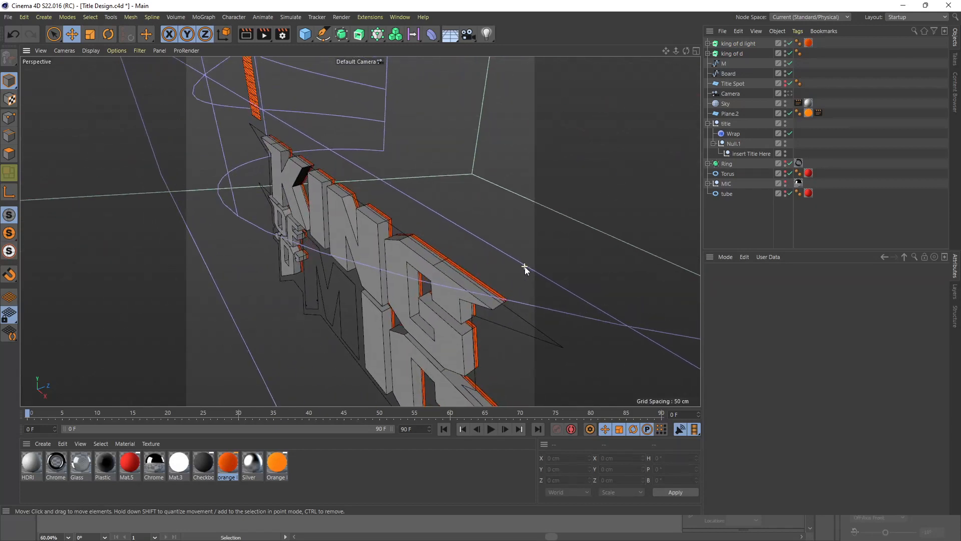
Set the king of d extrusion offset to 13 cm.
{"action": "left_click", "coordinate": [734, 54]}
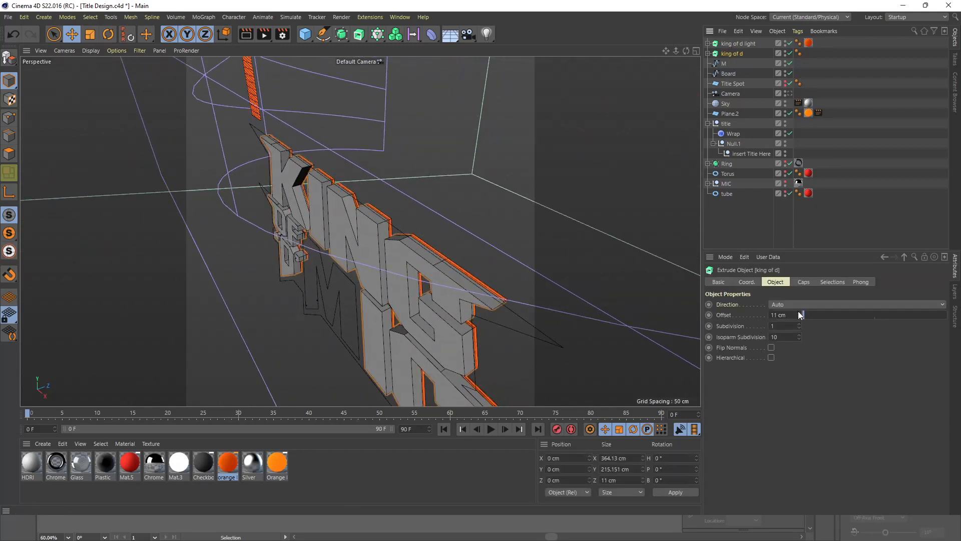
{"action": "left_click_drag", "start_coordinate": [800, 315], "coordinate": [800, 315]}
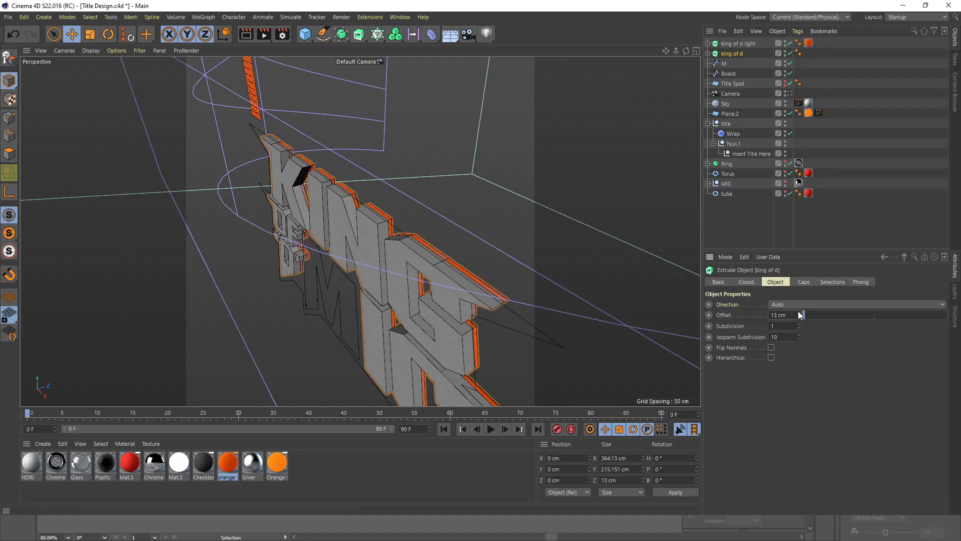
{"action": "left_click", "coordinate": [800, 313]}
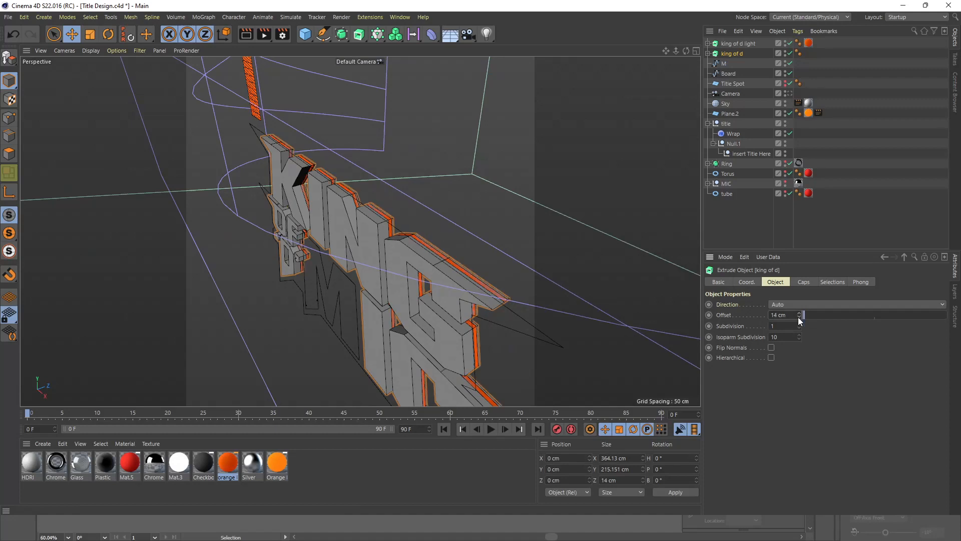
{"action": "left_click", "coordinate": [799, 317]}
Move king of d light further back behind the lettering, to about 12.57 cm in Z.
{"action": "left_click", "coordinate": [73, 34]}
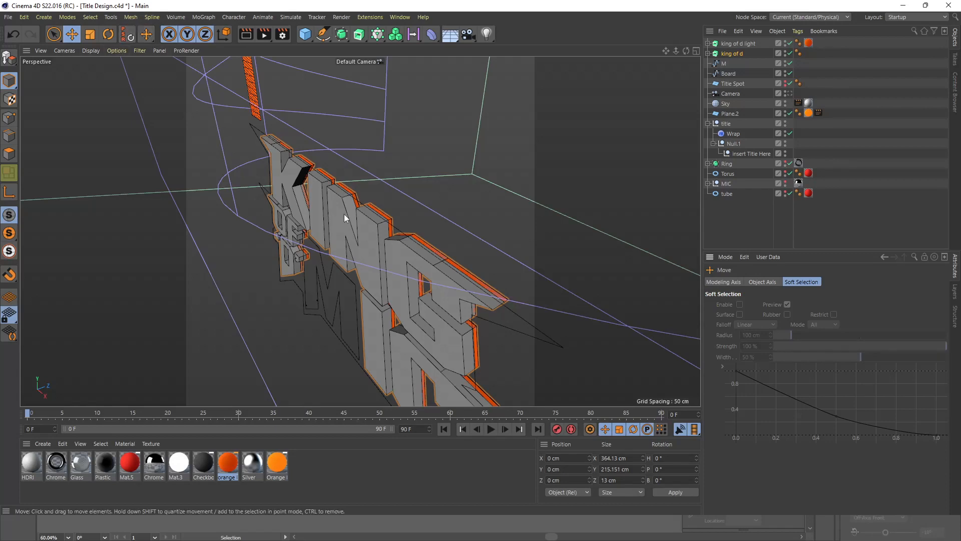
{"action": "left_click", "coordinate": [738, 44]}
{"action": "left_click", "coordinate": [146, 35]}
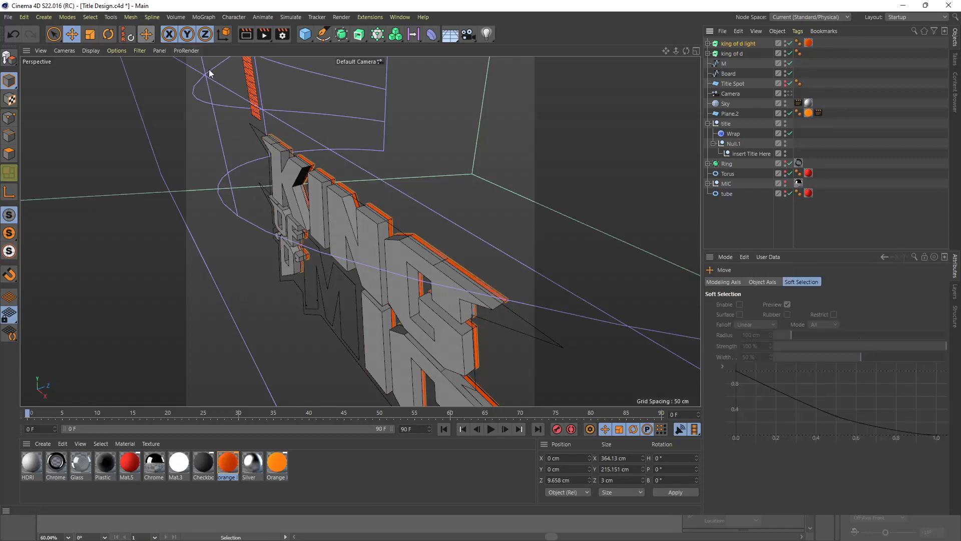
{"action": "left_click", "coordinate": [743, 44]}
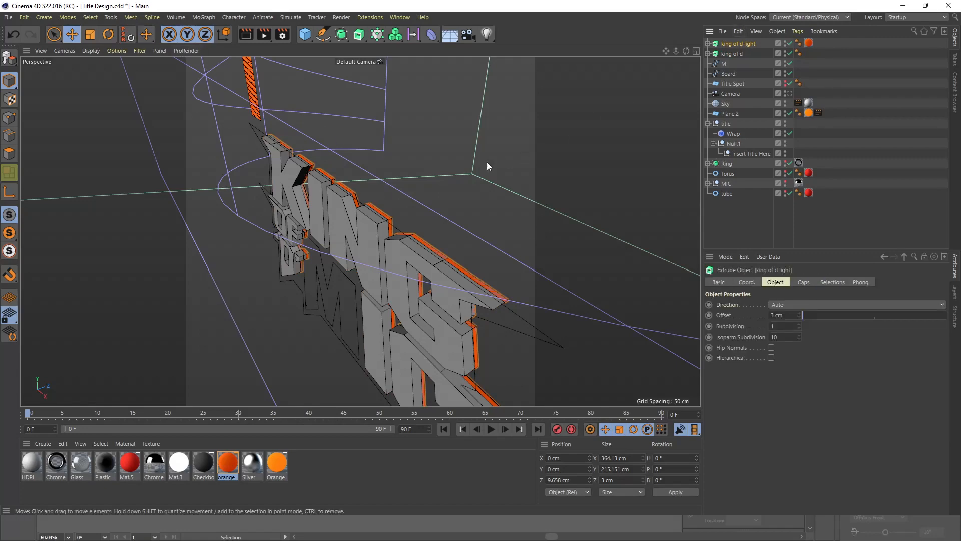
{"action": "scroll", "coordinate": [379, 218], "scroll_direction": "down", "scroll_amount": 6}
{"action": "scroll", "coordinate": [423, 99], "scroll_direction": "up", "scroll_amount": 1}
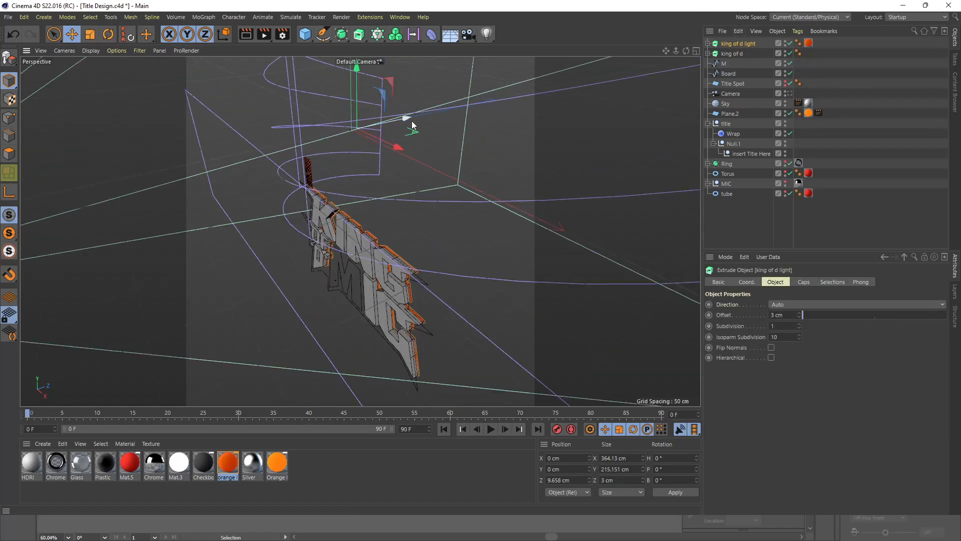
{"action": "left_click_drag", "start_coordinate": [408, 121], "coordinate": [407, 122]}
{"action": "scroll", "coordinate": [317, 329], "scroll_direction": "up", "scroll_amount": 8}
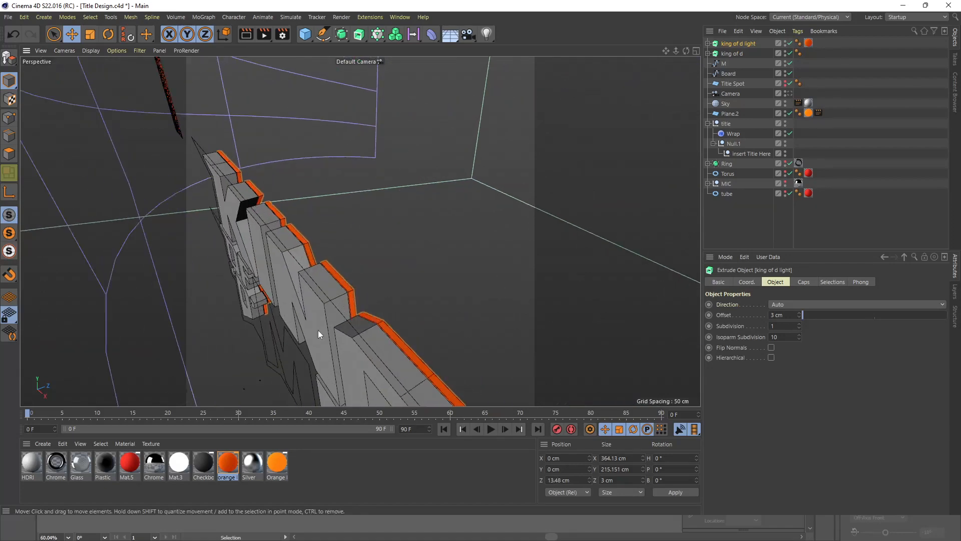
{"action": "scroll", "coordinate": [368, 231], "scroll_direction": "down", "scroll_amount": 8}
{"action": "left_click_drag", "start_coordinate": [360, 231], "coordinate": [359, 230], "text": "alt"}
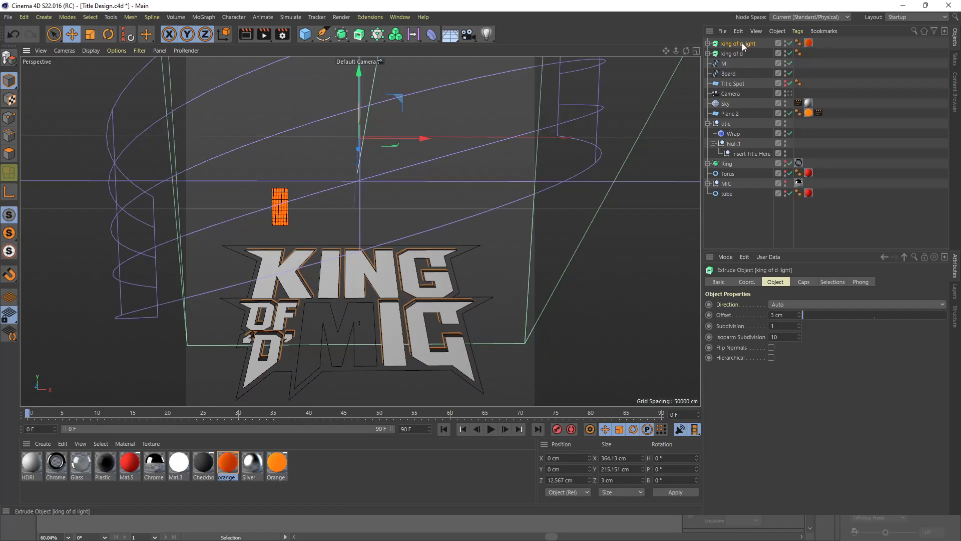
Duplicate the king of d extrude object and rename the copy "M".
{"action": "mouse_move", "coordinate": [742, 45]}
{"action": "left_mouse_down", "text": "ctrl"}
{"action": "mouse_move", "coordinate": [740, 35]}
{"action": "mouse_move", "coordinate": [744, 44]}
{"action": "left_mouse_up", "text": "ctrl"}
{"action": "left_click", "coordinate": [733, 53]}
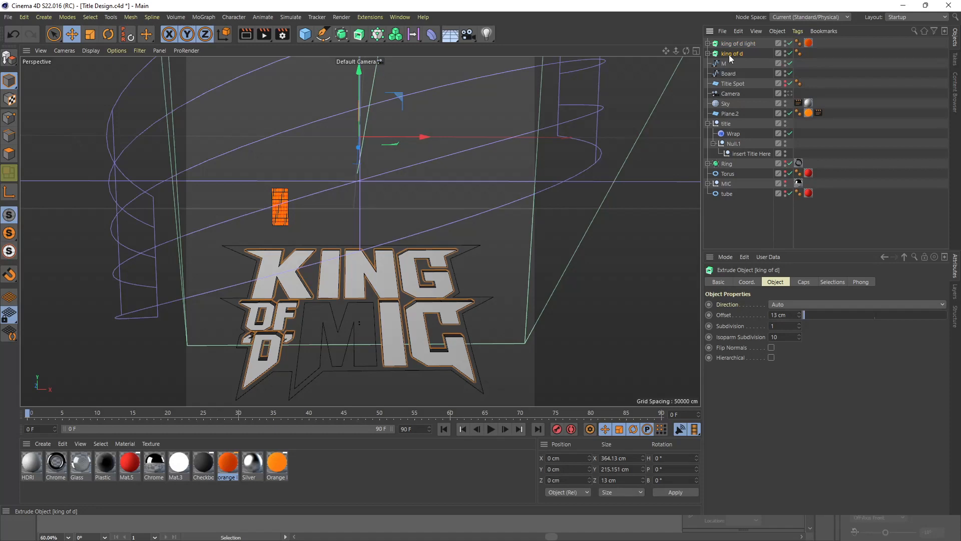
{"action": "left_click_drag", "start_coordinate": [730, 53], "coordinate": [731, 56], "text": "ctrl"}
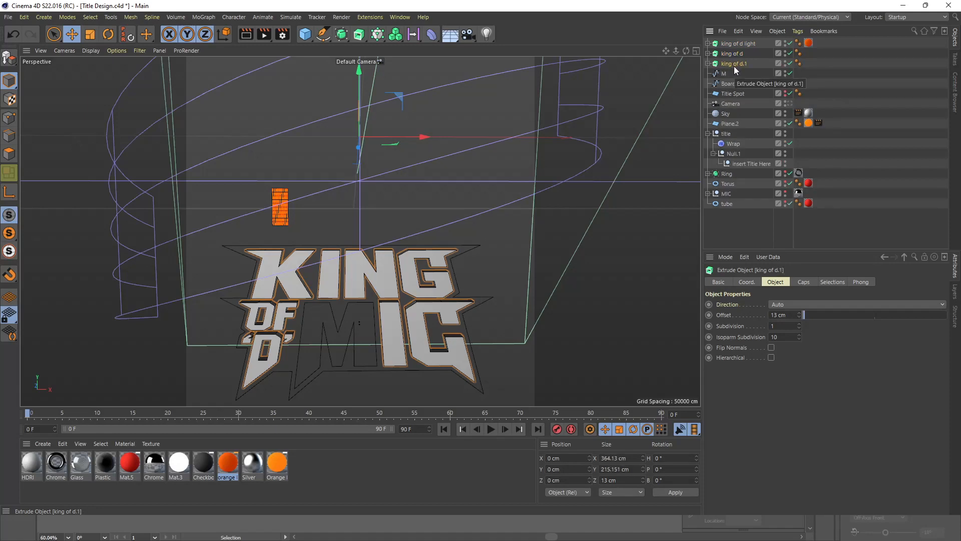
{"action": "double_click", "coordinate": [737, 63]}
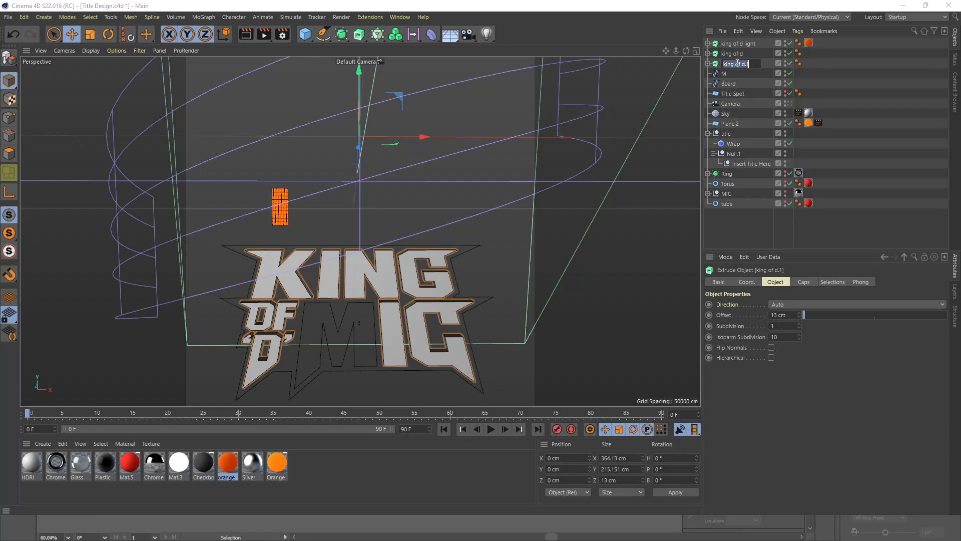
{"action": "type", "text": "M"}
{"action": "key", "text": "Return"}
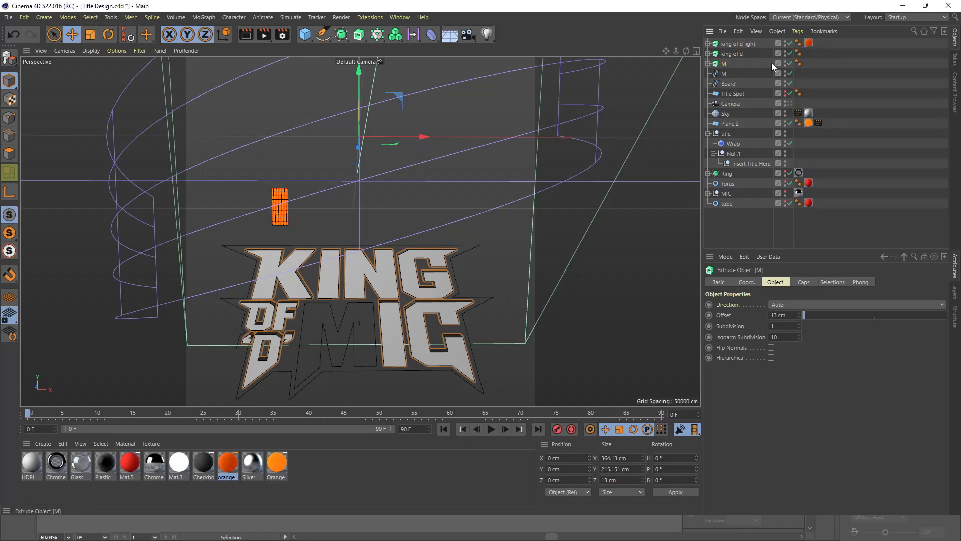
Replace the King of D spline inside the M extrude object with the M spline.
{"action": "left_click", "coordinate": [707, 64]}
{"action": "left_click", "coordinate": [732, 73]}
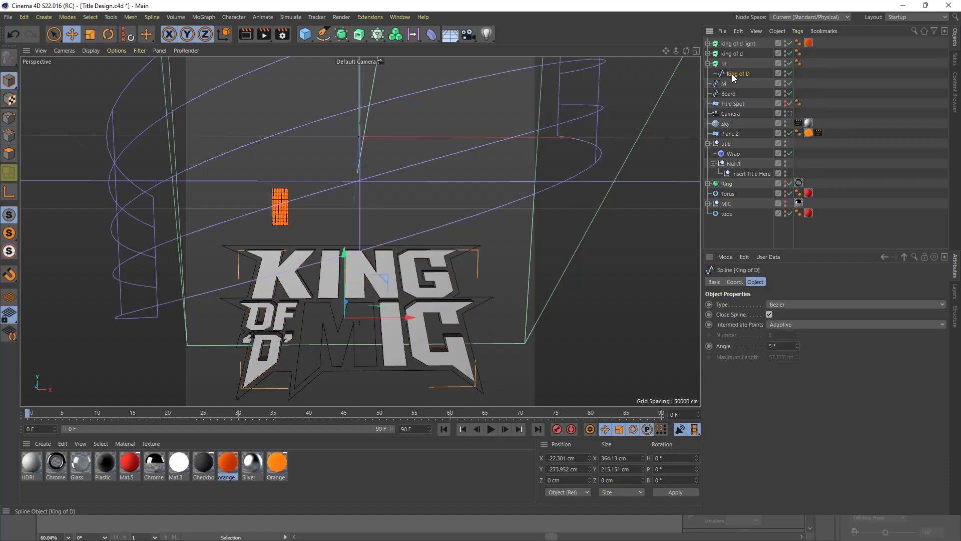
{"action": "key", "text": "Delete"}
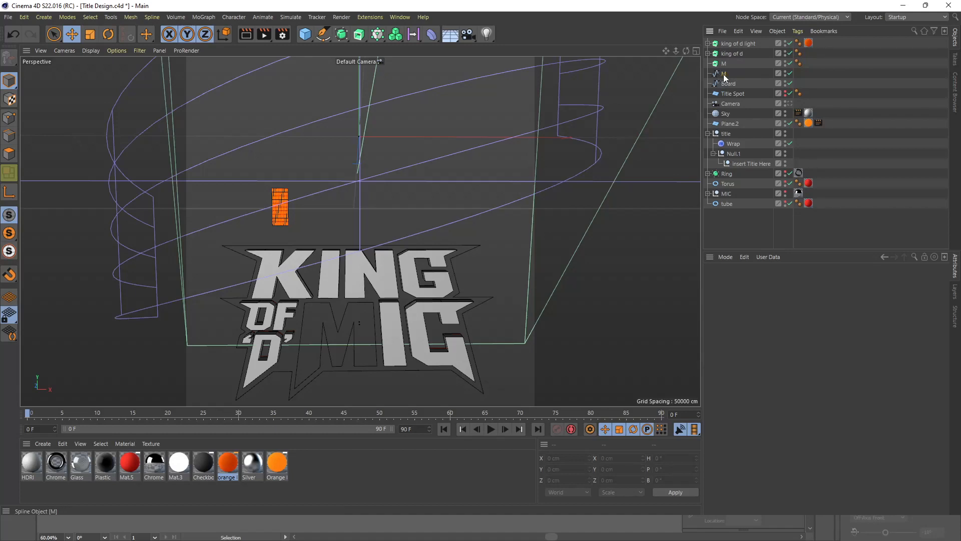
{"action": "left_click_drag", "start_coordinate": [723, 76], "coordinate": [724, 62]}
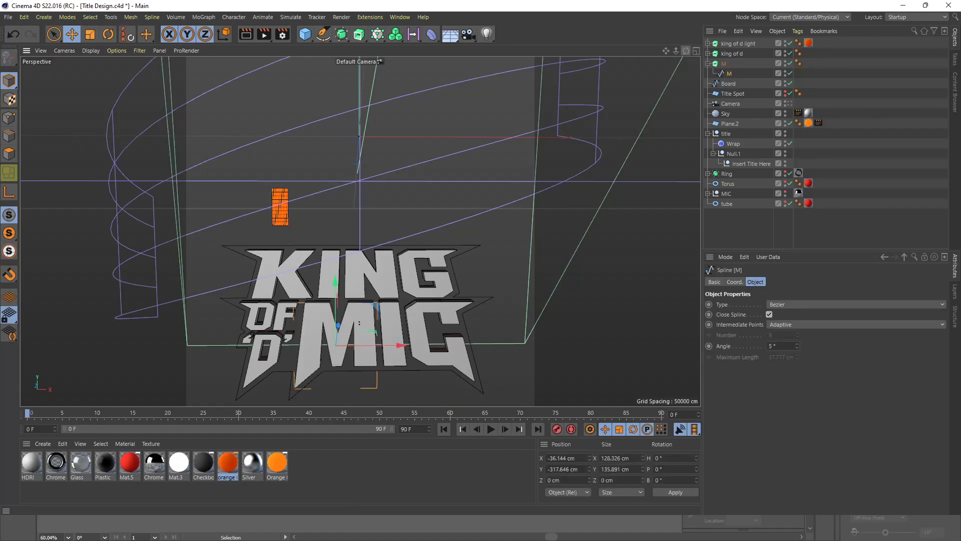
{"action": "left_click_drag", "start_coordinate": [687, 52], "coordinate": [716, 60]}
{"action": "left_click", "coordinate": [721, 63]}
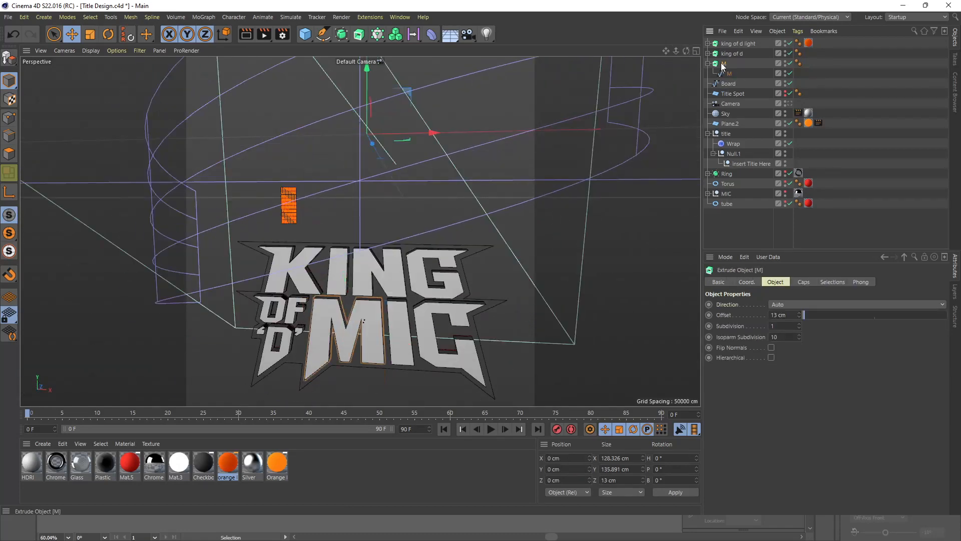
{"action": "left_click", "coordinate": [707, 63]}
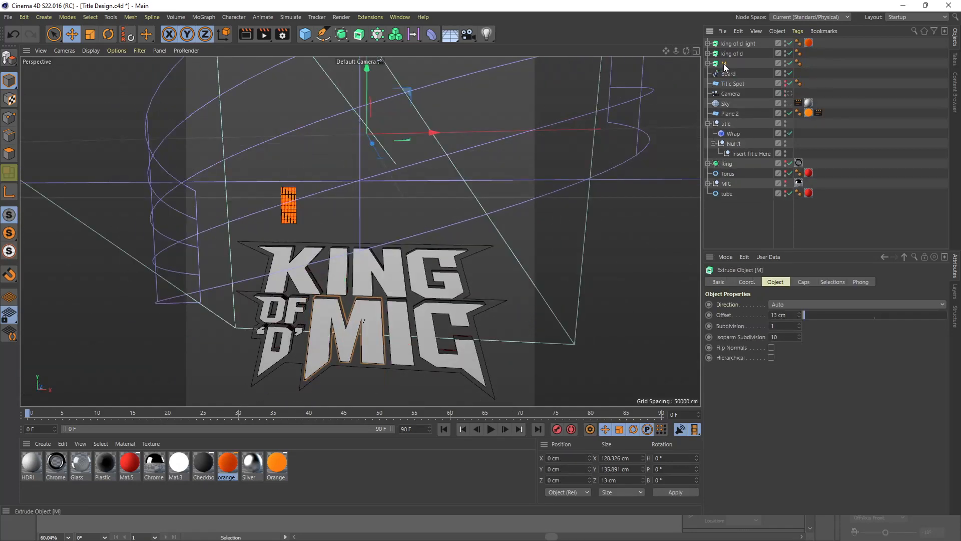
Duplicate the M extrude object and rename the copy "M glass".
{"action": "left_click_drag", "start_coordinate": [722, 69], "coordinate": [723, 70], "text": "ctrl"}
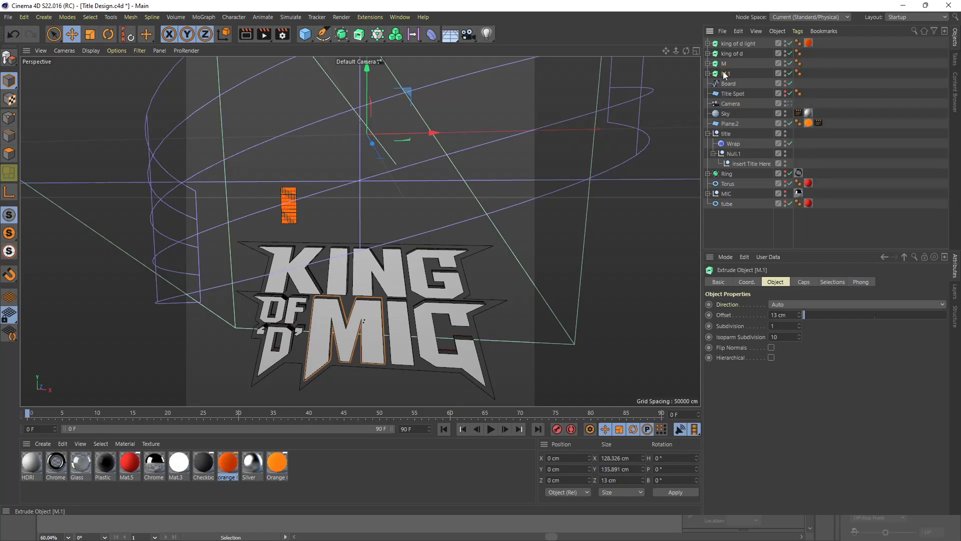
{"action": "double_click", "coordinate": [728, 73]}
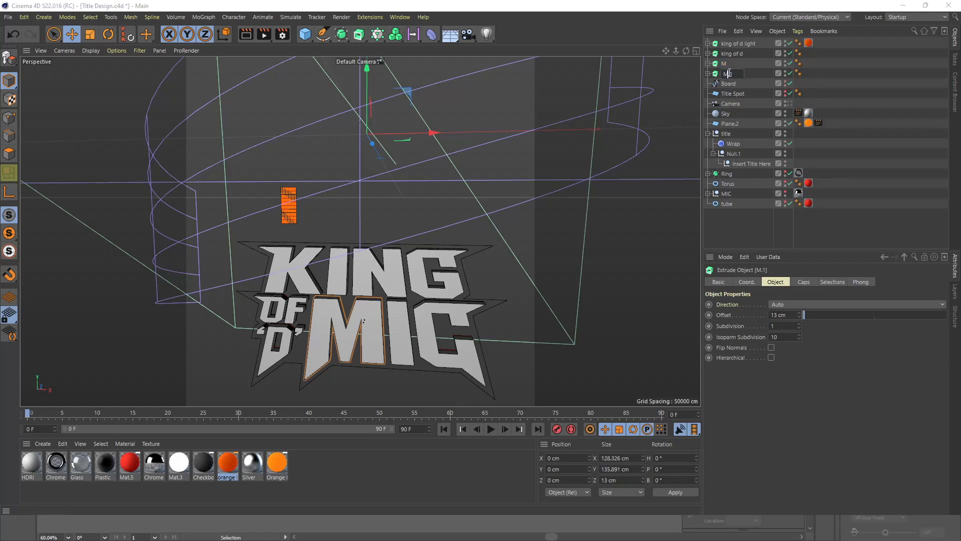
{"action": "type", "text": "M glass"}
{"action": "key", "text": "Return"}
Apply the Glass material to the M glass extrusion and select that extrude object.
{"action": "left_click_drag", "start_coordinate": [78, 469], "coordinate": [728, 75]}
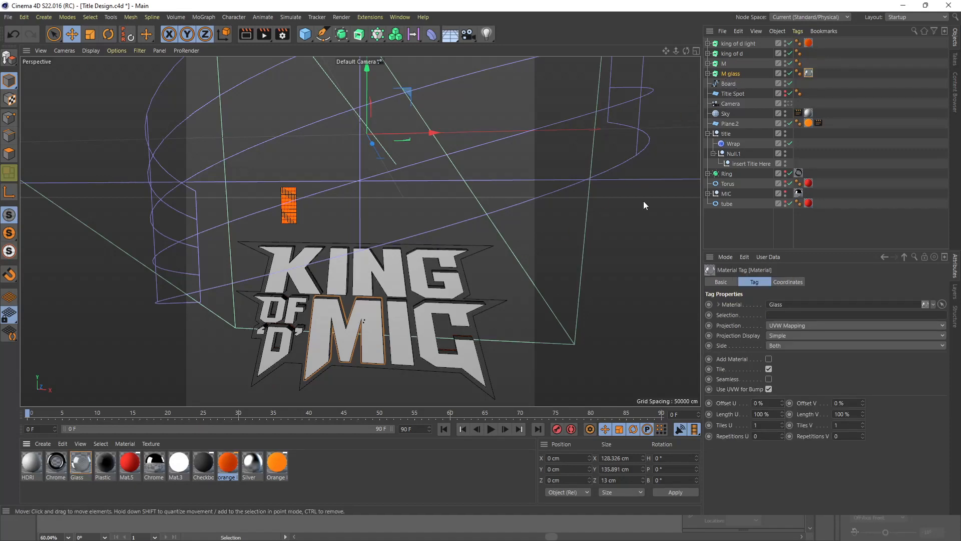
{"action": "left_click", "coordinate": [732, 75]}
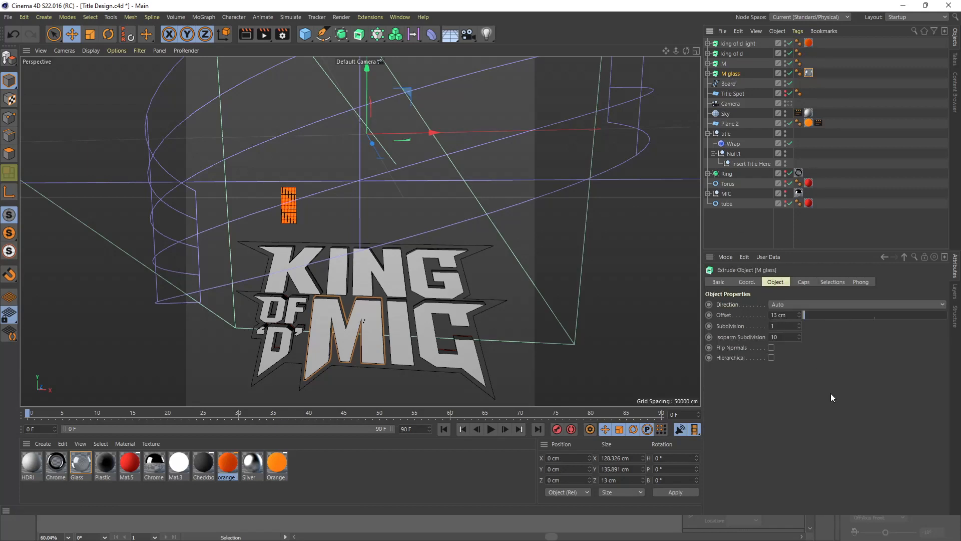
Reduce the M glass extrusion's offset to 2 cm.
{"action": "left_click", "coordinate": [800, 318]}
{"action": "left_click", "coordinate": [800, 317]}
{"action": "left_click", "coordinate": [800, 317]}
{"action": "left_click", "coordinate": [800, 317]}
{"action": "left_click", "coordinate": [800, 318]}
{"action": "left_click", "coordinate": [800, 317]}
{"action": "left_click", "coordinate": [800, 317]}
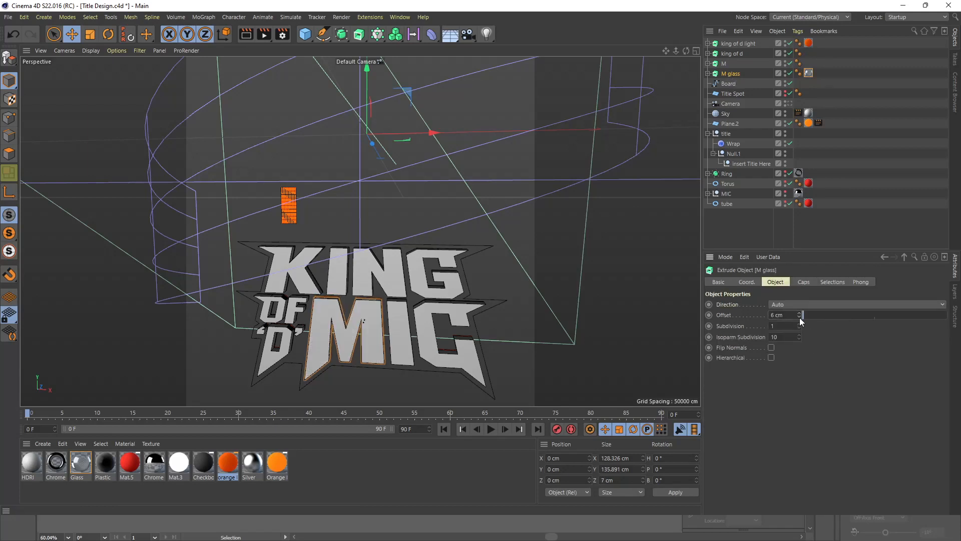
{"action": "left_click", "coordinate": [800, 317]}
{"action": "left_click", "coordinate": [800, 318]}
Move the M glass extrusion in front of the M letter and bring its axis down to about Y -283.6, Z -18.9 cm.
{"action": "mouse_move", "coordinate": [686, 49]}
{"action": "left_mouse_down"}
{"action": "mouse_move", "coordinate": [655, 73]}
{"action": "mouse_move", "coordinate": [683, 55]}
{"action": "left_mouse_up"}
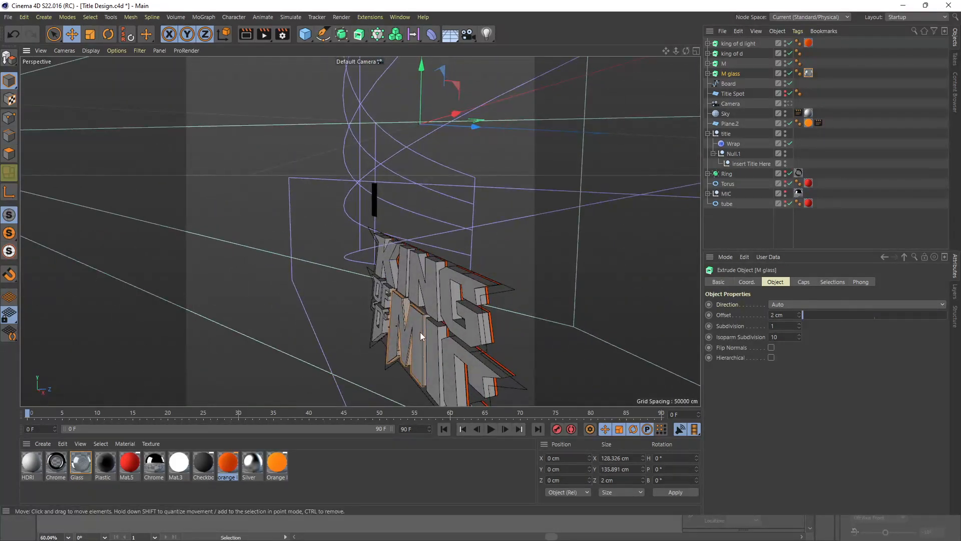
{"action": "scroll", "coordinate": [419, 331], "scroll_direction": "down", "scroll_amount": 2}
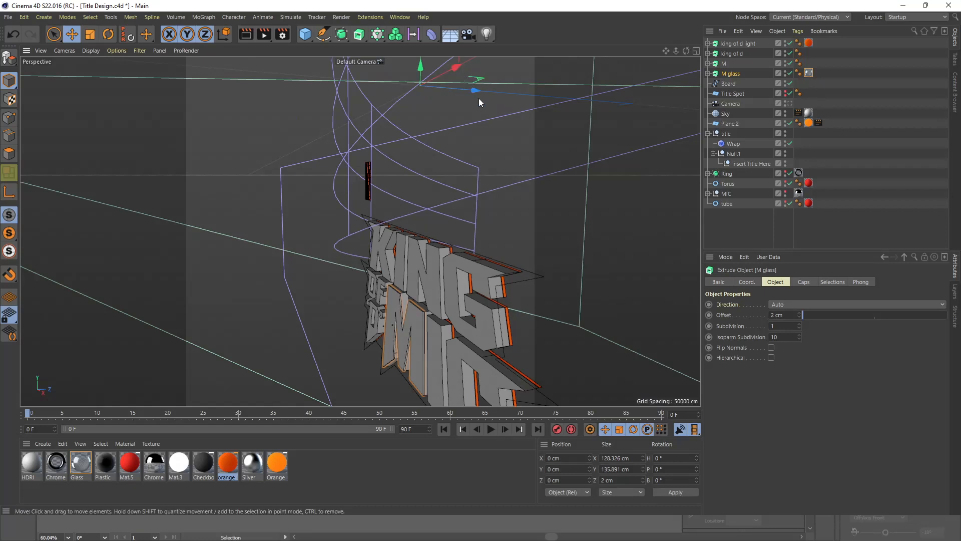
{"action": "left_click_drag", "start_coordinate": [474, 92], "coordinate": [470, 92]}
{"action": "left_click_drag", "start_coordinate": [467, 91], "coordinate": [466, 89]}
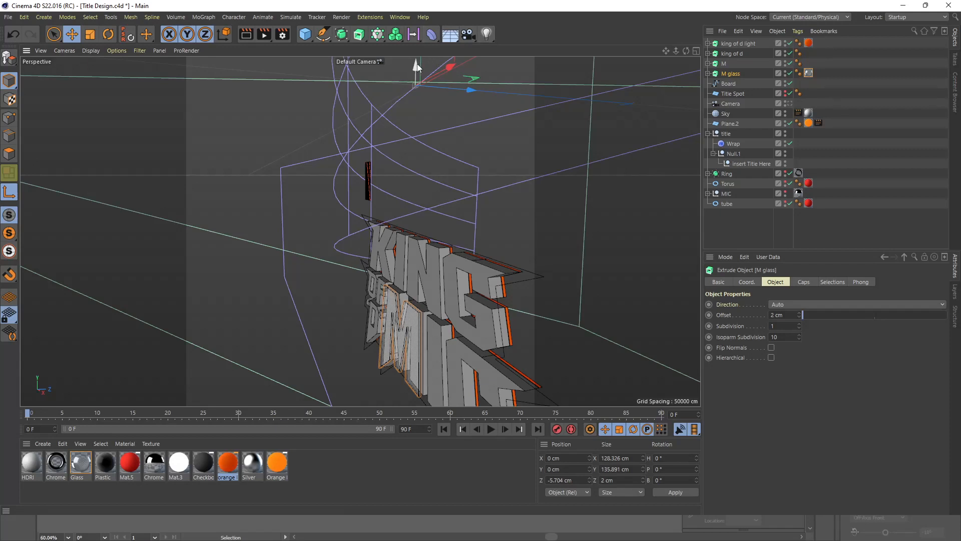
{"action": "left_click_drag", "start_coordinate": [417, 64], "coordinate": [455, 327]}
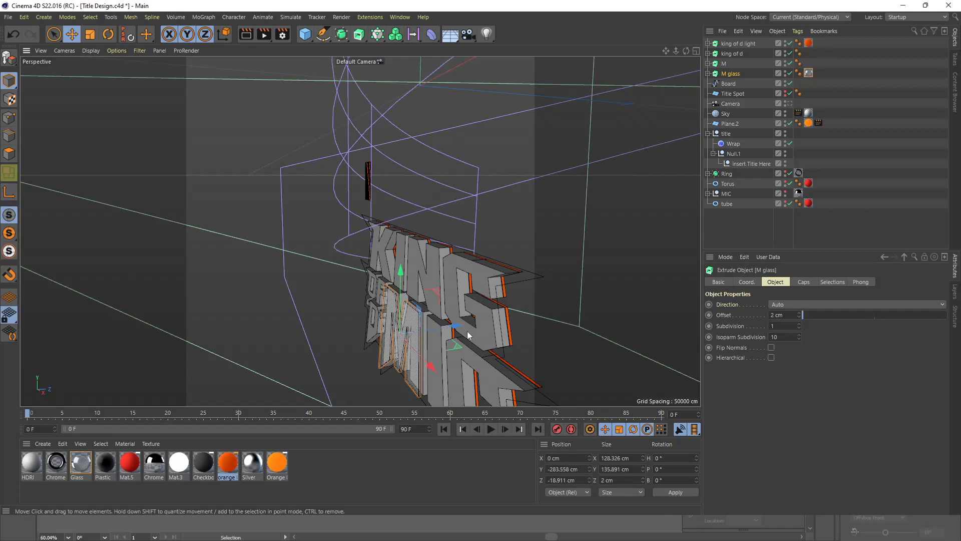
Apply the orange light material to the M extrude object.
{"action": "mouse_move", "coordinate": [666, 51]}
{"action": "left_mouse_down"}
{"action": "mouse_move", "coordinate": [662, 33]}
{"action": "mouse_move", "coordinate": [713, 52]}
{"action": "mouse_move", "coordinate": [751, 50]}
{"action": "mouse_move", "coordinate": [676, 42]}
{"action": "mouse_move", "coordinate": [682, 54]}
{"action": "left_mouse_up"}
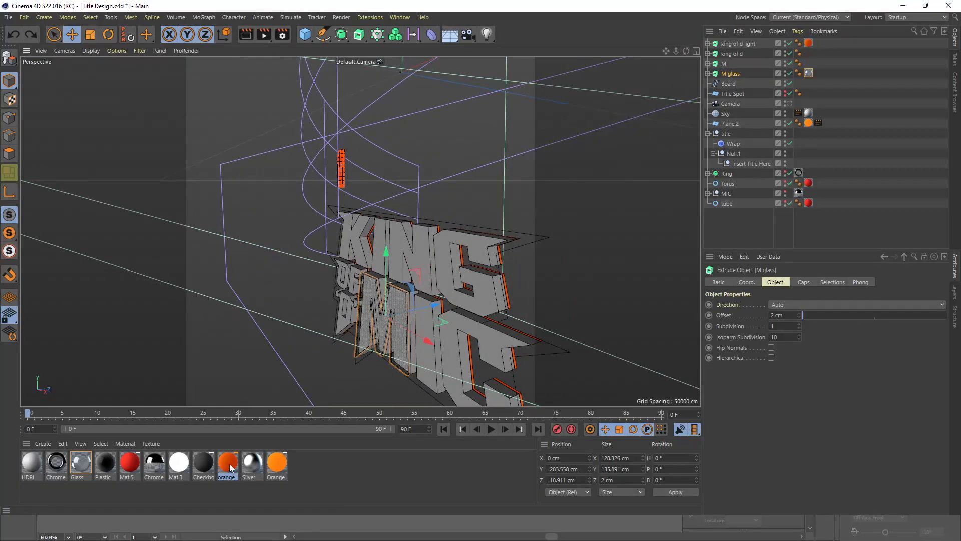
{"action": "left_click_drag", "start_coordinate": [227, 466], "coordinate": [671, 139]}
{"action": "left_click_drag", "start_coordinate": [726, 76], "coordinate": [660, 57]}
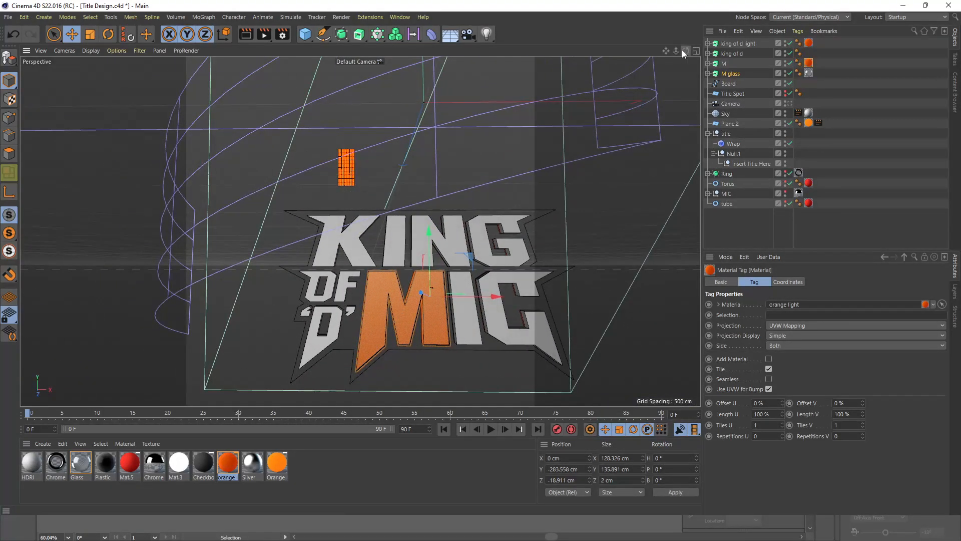
Duplicate the M extrude object below M glass and replace the copy's M spline with the Board spline.
{"action": "left_click", "coordinate": [727, 84]}
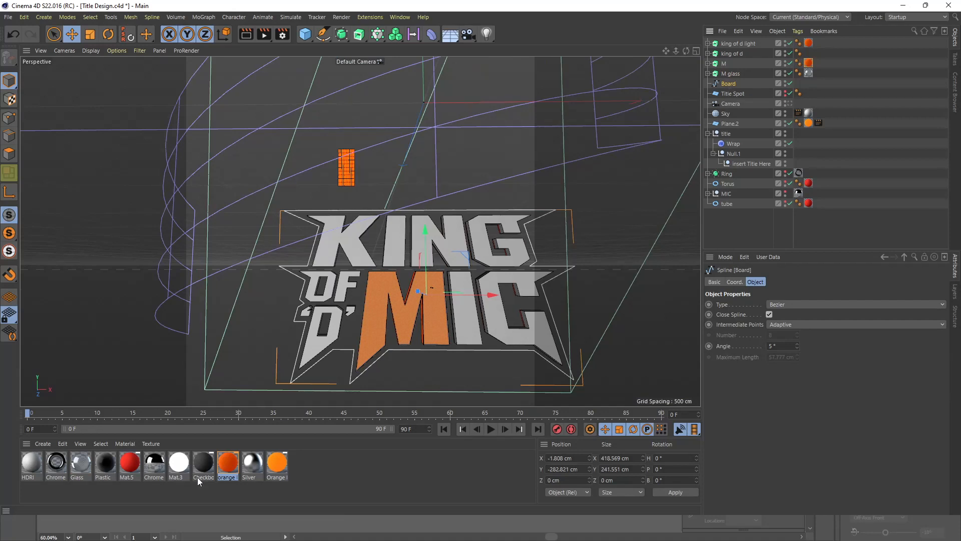
{"action": "left_click", "coordinate": [725, 75]}
{"action": "left_click", "coordinate": [722, 65]}
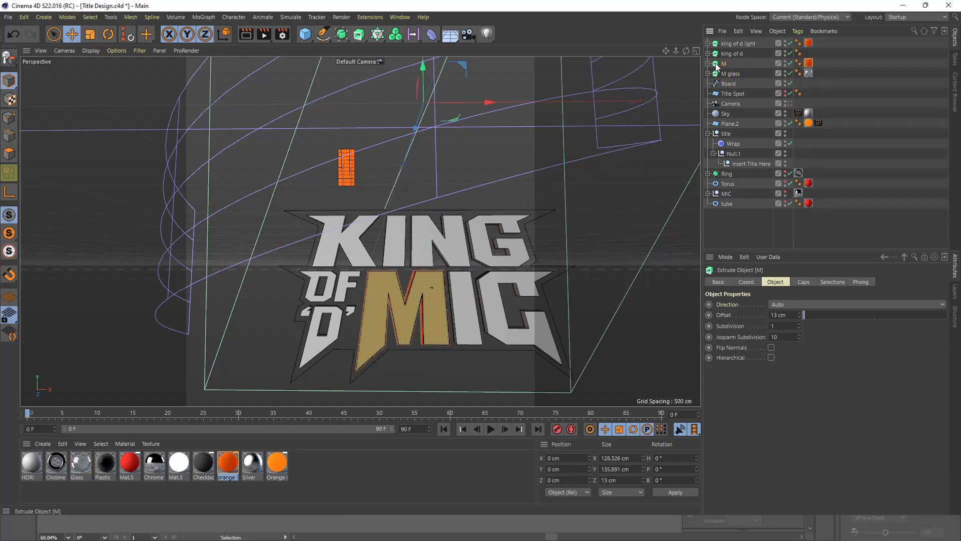
{"action": "left_click_drag", "start_coordinate": [721, 72], "coordinate": [722, 96], "text": "ctrl"}
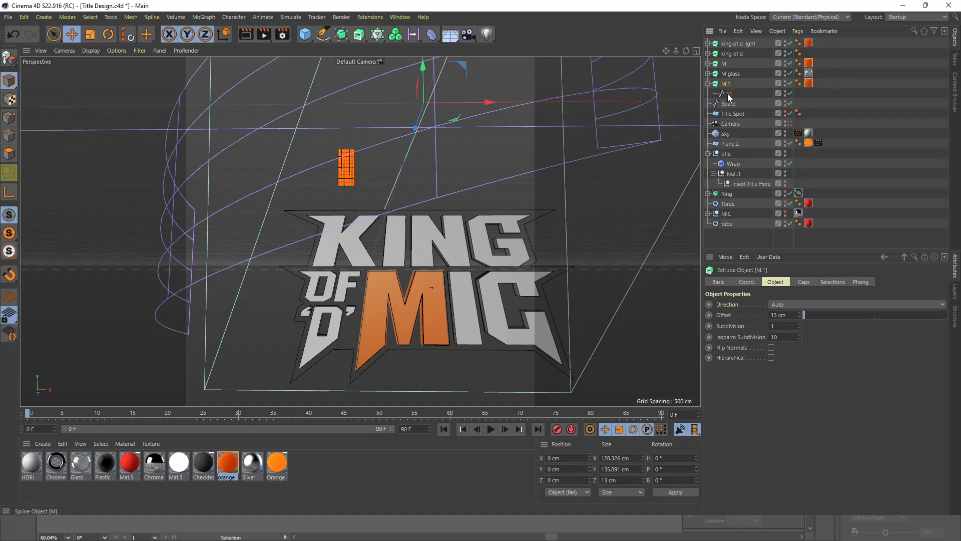
{"action": "left_click", "coordinate": [728, 94]}
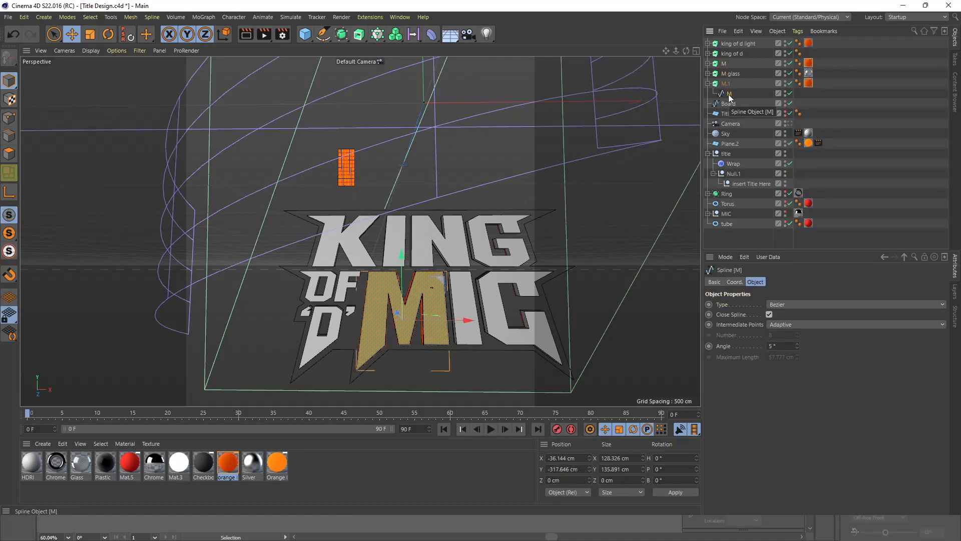
{"action": "key", "text": "Delete"}
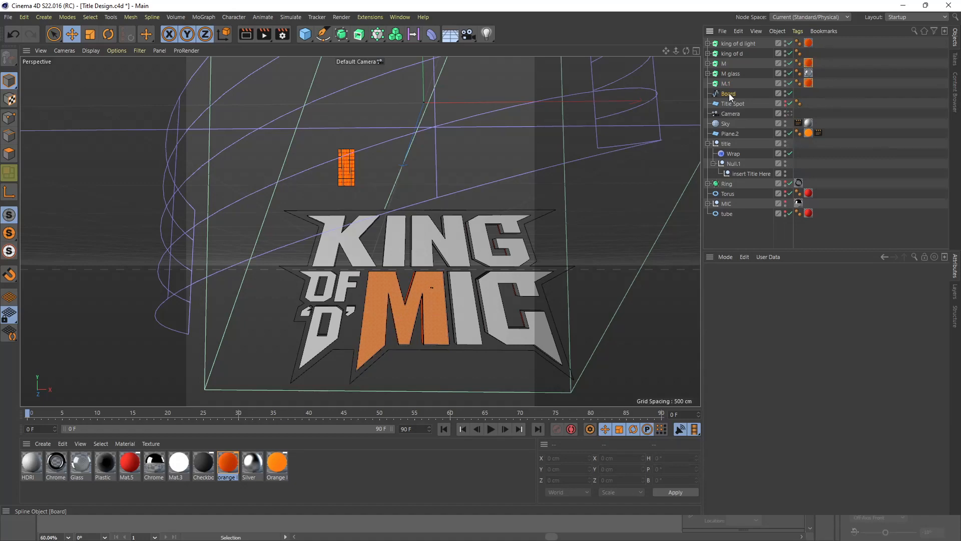
{"action": "left_click_drag", "start_coordinate": [730, 82], "coordinate": [729, 84]}
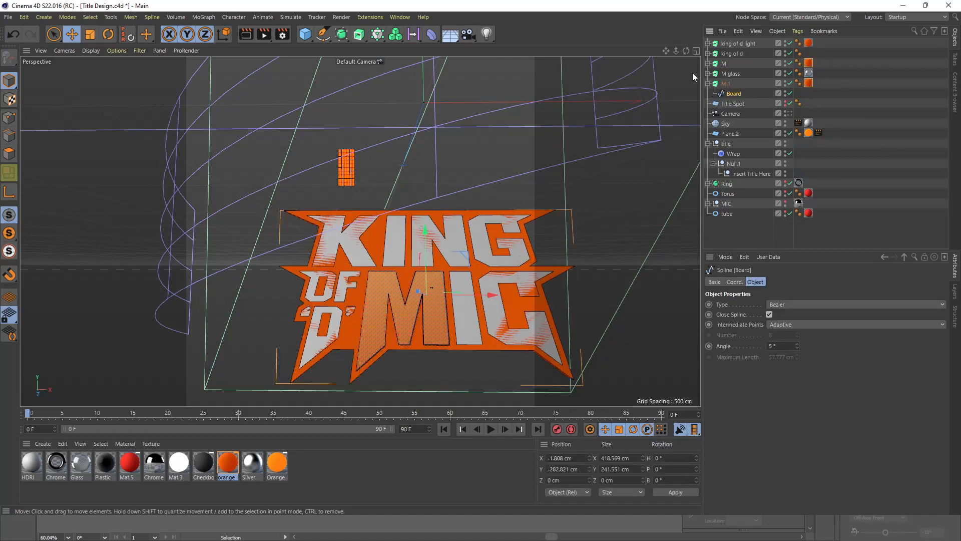
Set the board extrusion's offset to 6 cm and remove its orange light material tag.
{"action": "left_click_drag", "start_coordinate": [690, 50], "coordinate": [618, 56]}
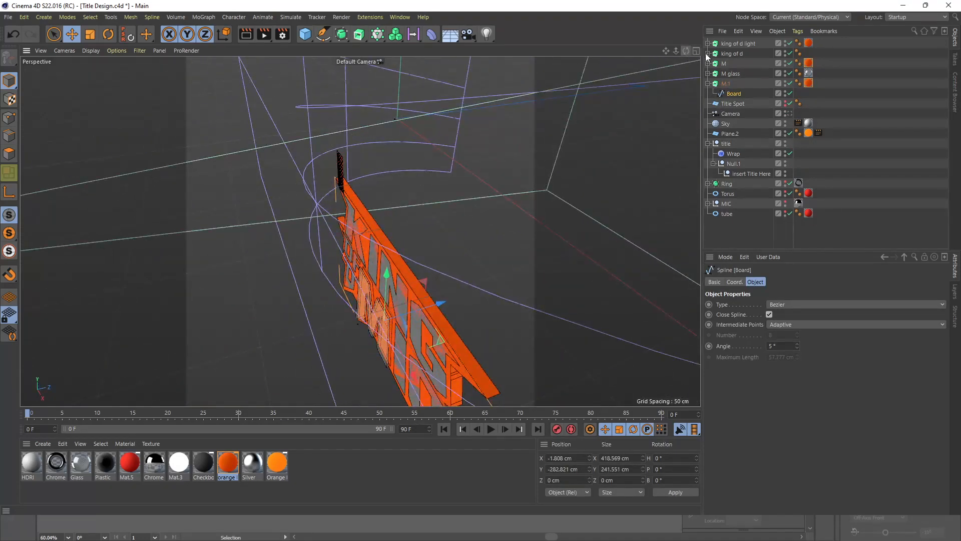
{"action": "left_click", "coordinate": [727, 84]}
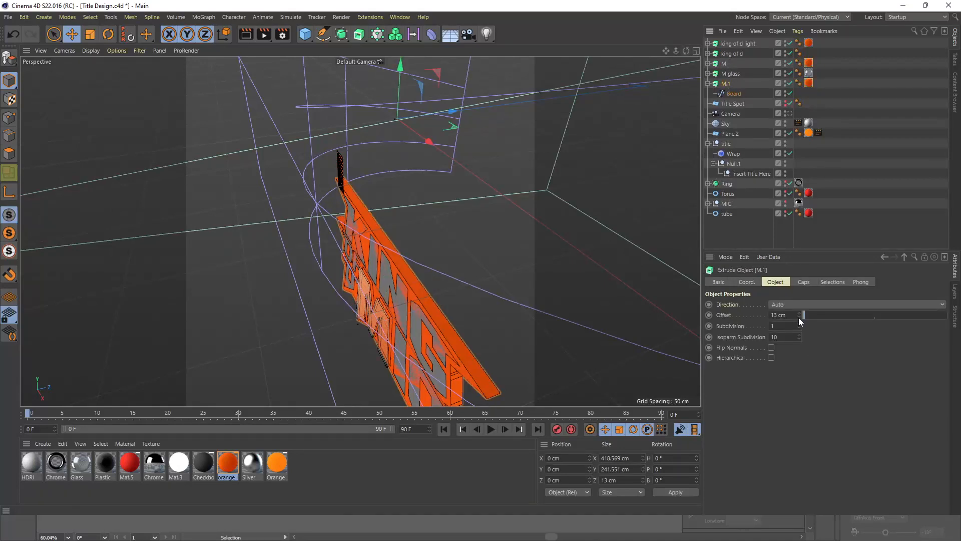
{"action": "left_click_drag", "start_coordinate": [799, 317], "coordinate": [802, 316]}
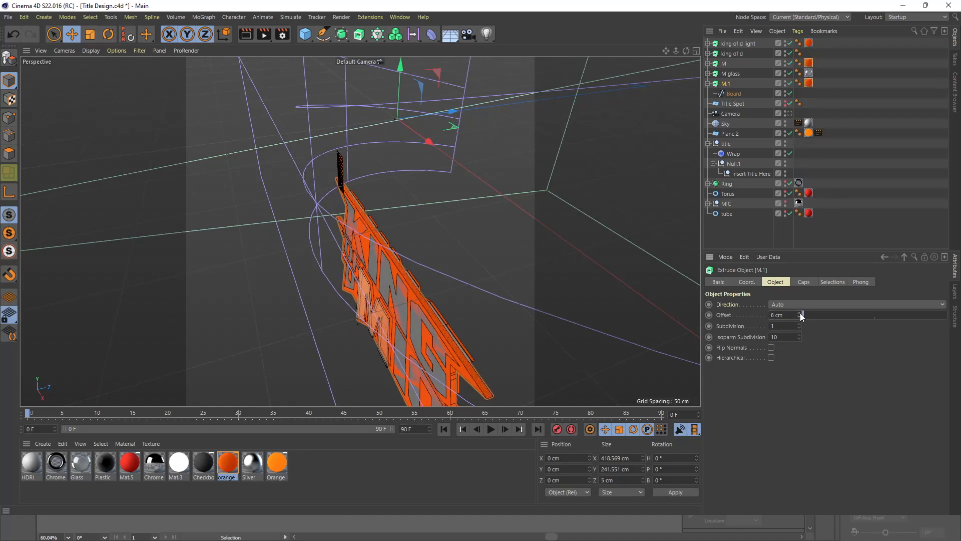
{"action": "left_click", "coordinate": [808, 83]}
{"action": "key", "text": "Delete"}
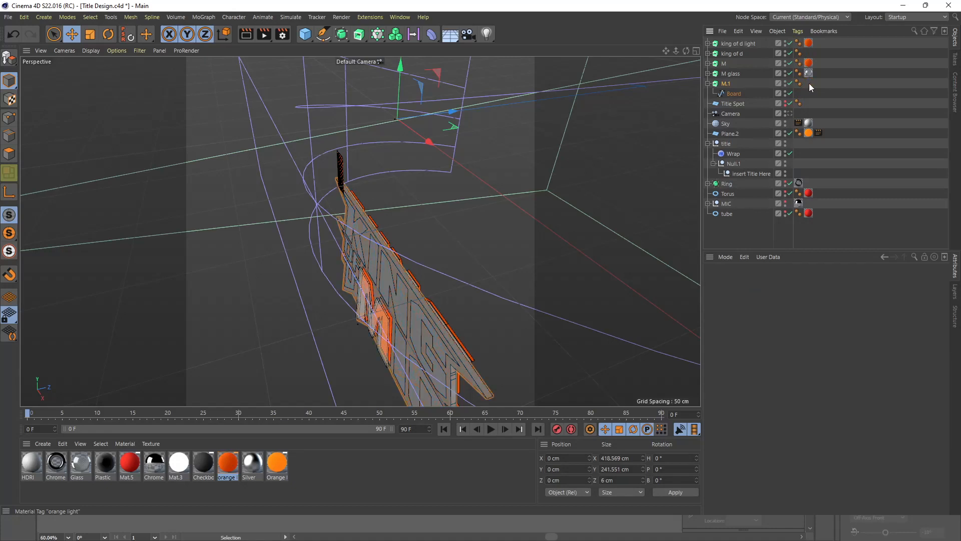
{"action": "left_click", "coordinate": [725, 84]}
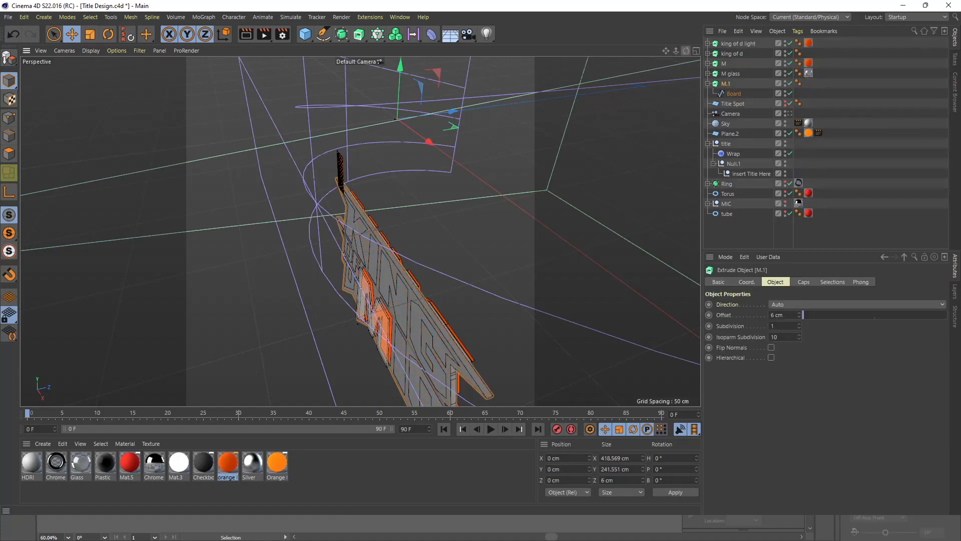
Lower the axis of the board extrusion onto the board itself, at about Y -245.9 cm.
{"action": "left_click_drag", "start_coordinate": [686, 51], "coordinate": [617, 74]}
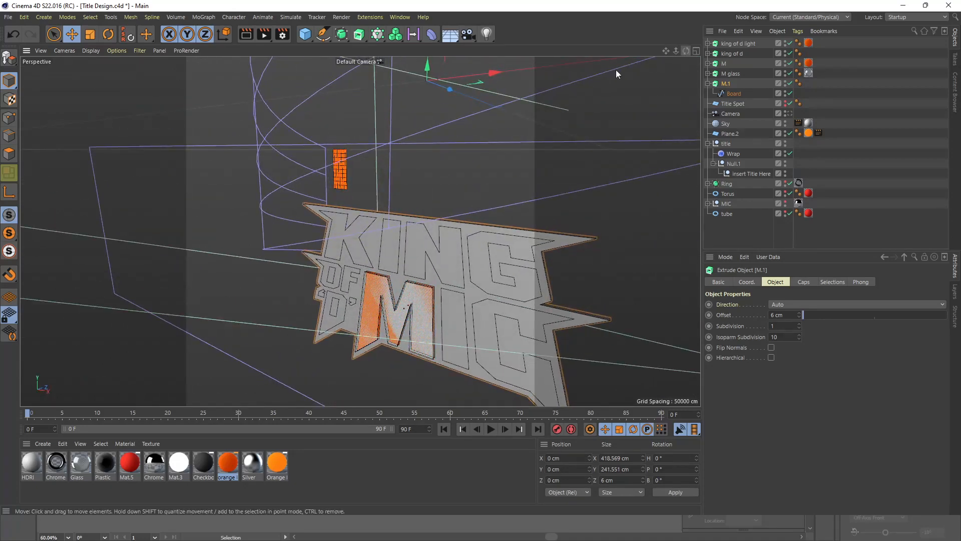
{"action": "left_click", "coordinate": [8, 195]}
{"action": "left_click_drag", "start_coordinate": [676, 52], "coordinate": [564, 67]}
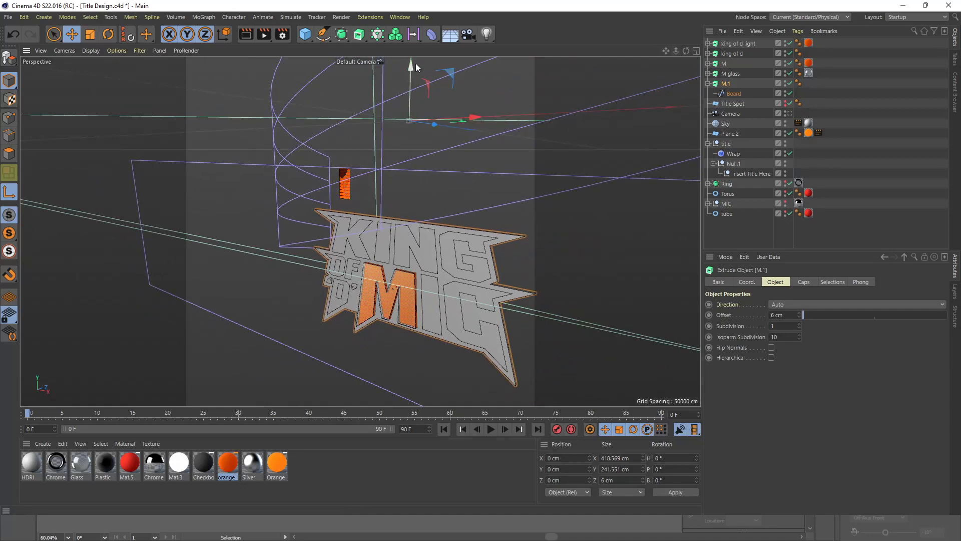
{"action": "left_click_drag", "start_coordinate": [413, 64], "coordinate": [413, 220]}
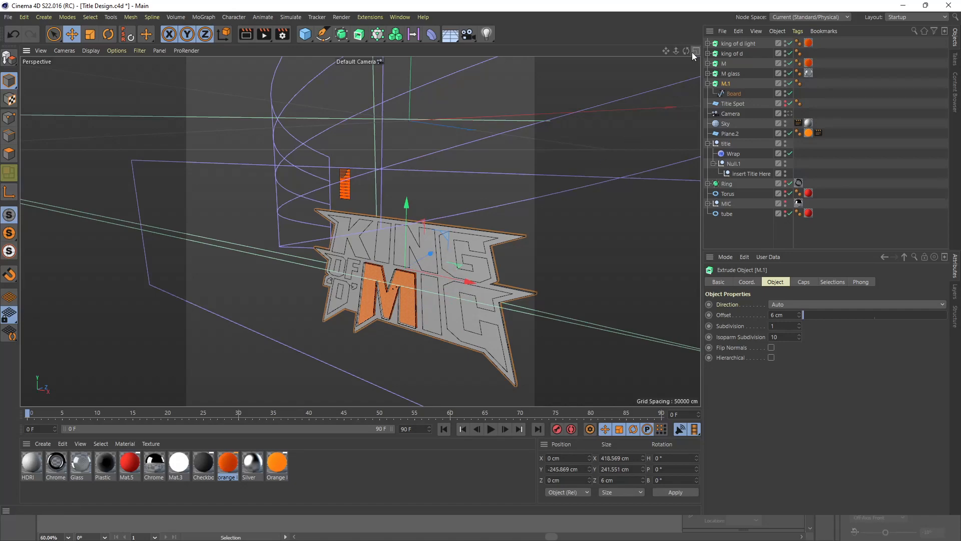
Move the board extrusion back behind the lettering to about Z 15.5 cm.
{"action": "left_click_drag", "start_coordinate": [687, 51], "coordinate": [661, 86]}
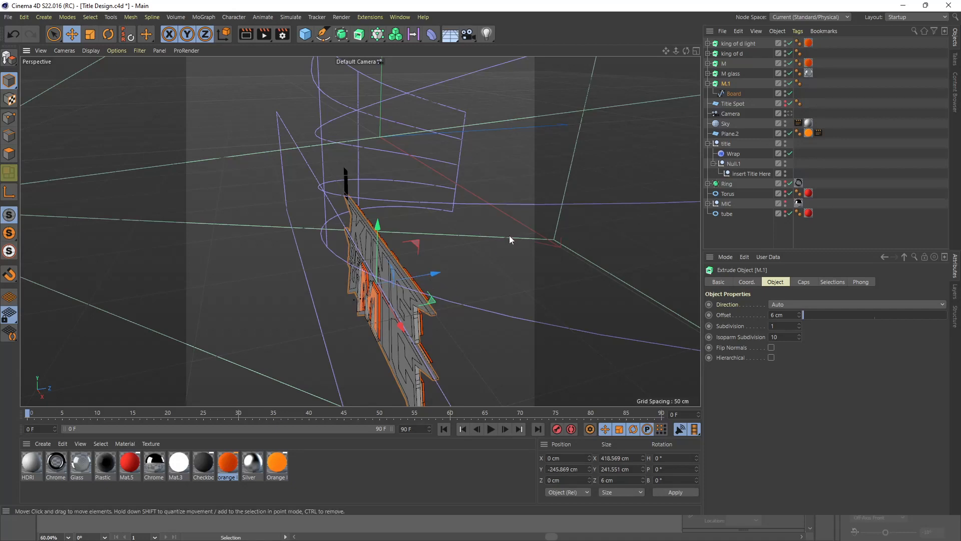
{"action": "left_click_drag", "start_coordinate": [435, 274], "coordinate": [443, 278]}
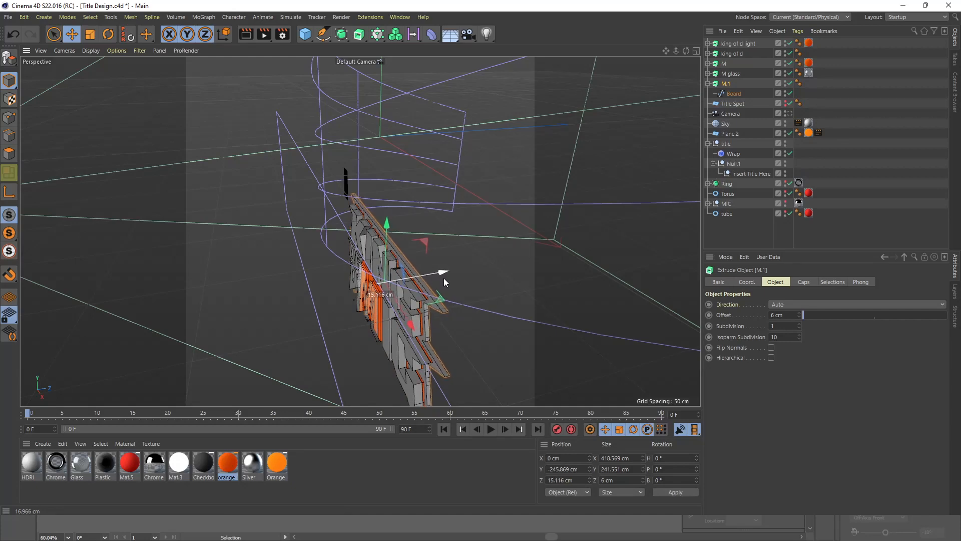
{"action": "left_click_drag", "start_coordinate": [686, 51], "coordinate": [952, 69]}
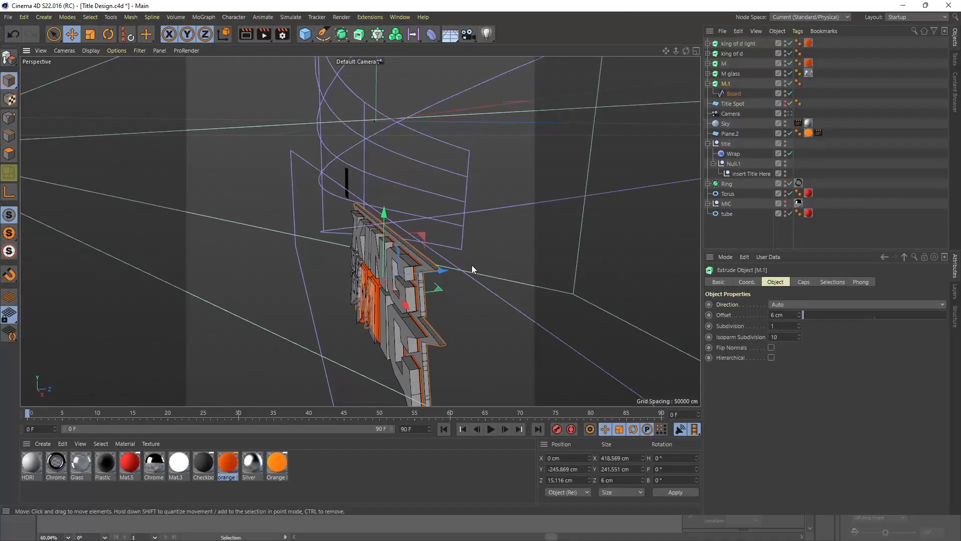
{"action": "scroll", "coordinate": [436, 278], "scroll_direction": "up", "scroll_amount": 5}
{"action": "scroll", "coordinate": [427, 273], "scroll_direction": "down", "scroll_amount": 1}
{"action": "scroll", "coordinate": [289, 232], "scroll_direction": "down", "scroll_amount": 2}
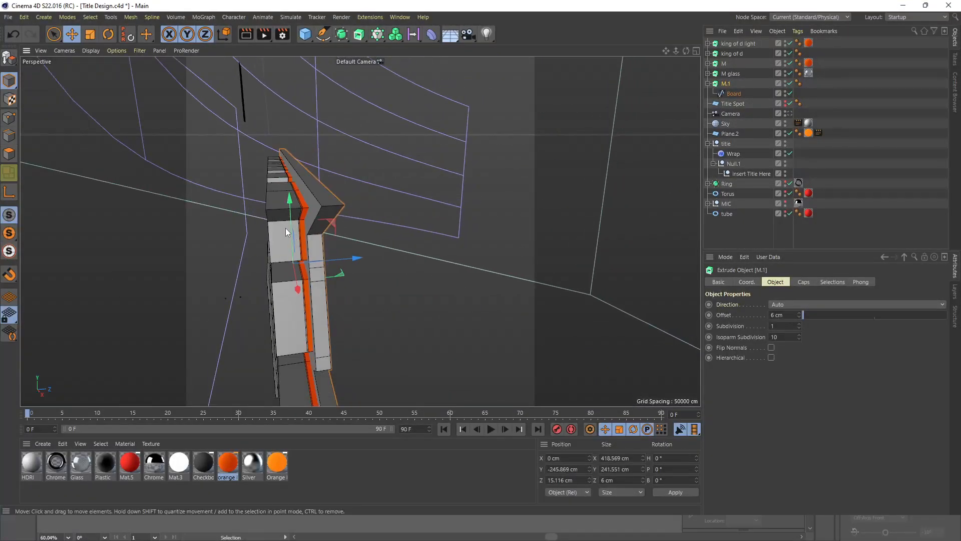
{"action": "left_click_drag", "start_coordinate": [356, 258], "coordinate": [355, 262]}
{"action": "mouse_move", "coordinate": [678, 51]}
{"action": "left_mouse_down"}
{"action": "mouse_move", "coordinate": [640, 55]}
{"action": "mouse_move", "coordinate": [796, 53]}
{"action": "mouse_move", "coordinate": [743, 35]}
{"action": "mouse_move", "coordinate": [818, 39]}
{"action": "mouse_move", "coordinate": [678, 52]}
{"action": "mouse_move", "coordinate": [711, 35]}
{"action": "mouse_move", "coordinate": [681, 33]}
{"action": "mouse_move", "coordinate": [716, 60]}
{"action": "mouse_move", "coordinate": [713, 37]}
{"action": "mouse_move", "coordinate": [676, 42]}
{"action": "mouse_move", "coordinate": [705, 41]}
{"action": "mouse_move", "coordinate": [668, 59]}
{"action": "left_mouse_up"}
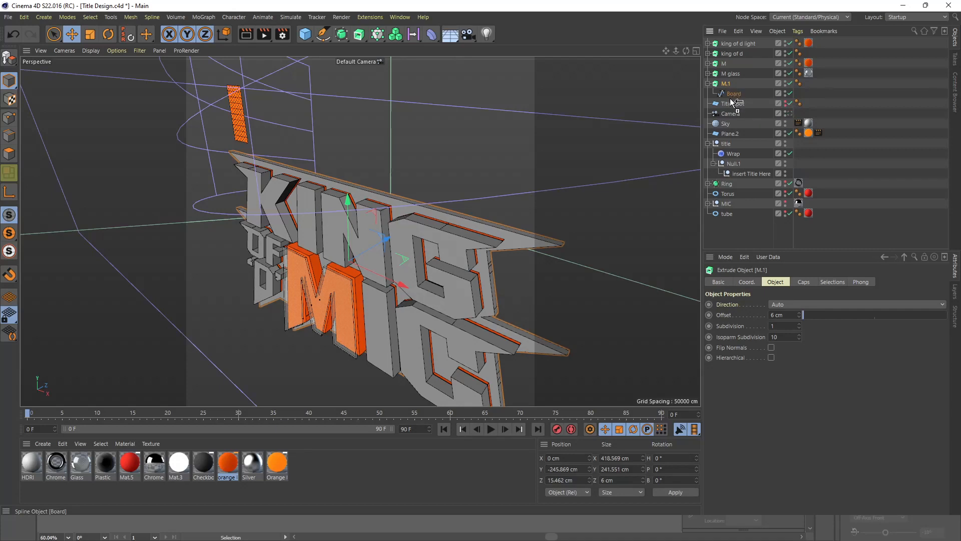
Copy the Board spline out of the M.1 extrude object and rename that extrude object "board".
{"action": "left_click_drag", "start_coordinate": [732, 102], "coordinate": [732, 103], "text": "ctrl"}
{"action": "key", "text": "ctrl+z"}
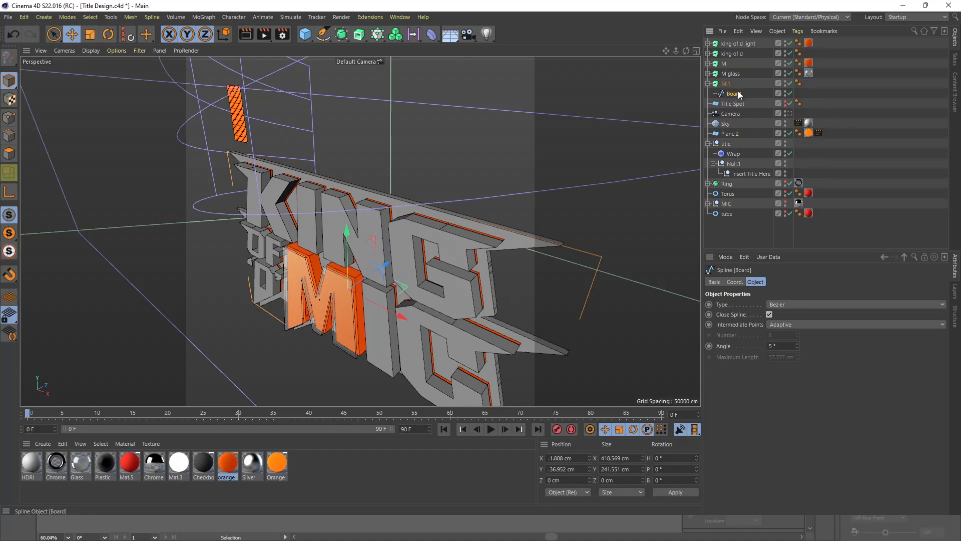
{"action": "left_click_drag", "start_coordinate": [739, 95], "coordinate": [738, 115], "text": "ctrl"}
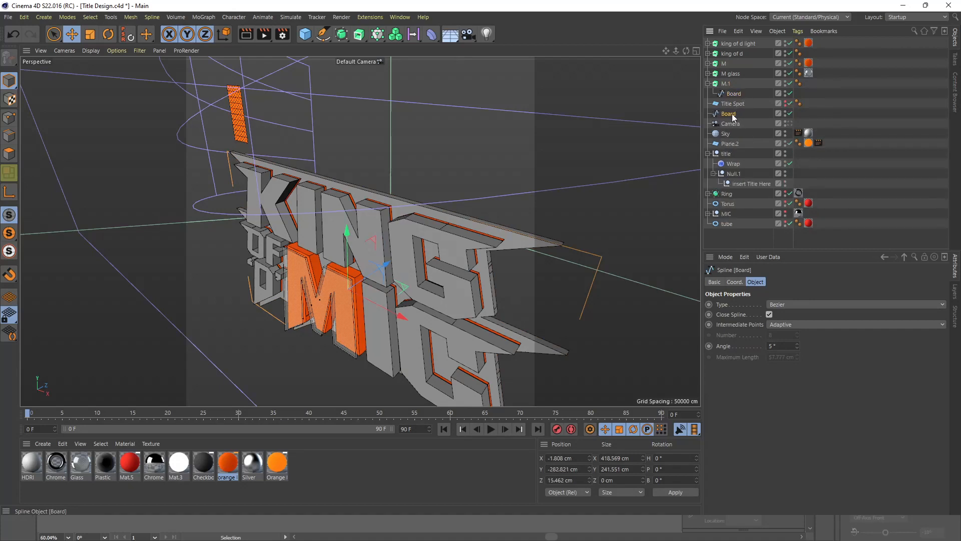
{"action": "left_click", "coordinate": [709, 84]}
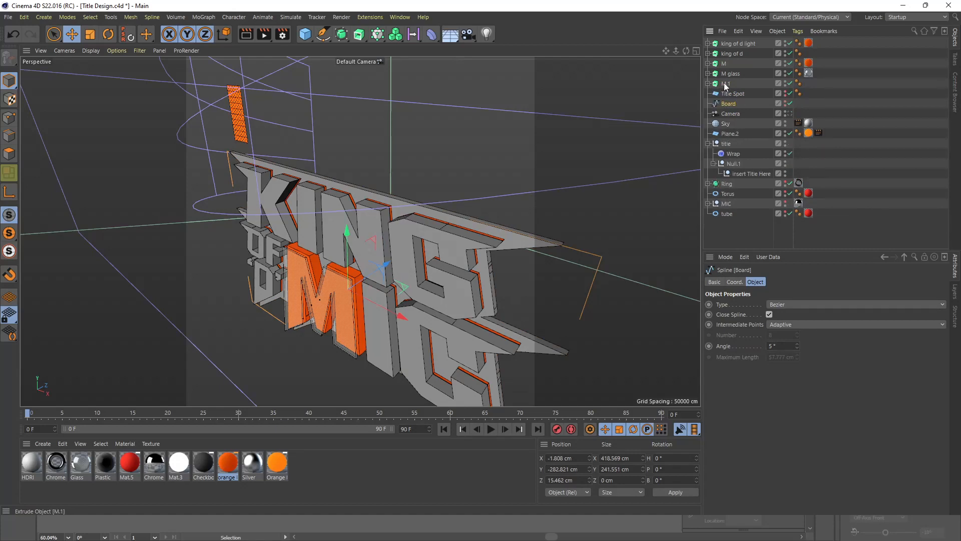
{"action": "double_click", "coordinate": [726, 85]}
{"action": "type", "text": "board"}
Add a Sweep object and a Rectangle spline to the scene.
{"action": "left_click", "coordinate": [729, 104]}
{"action": "left_click", "coordinate": [359, 34]}
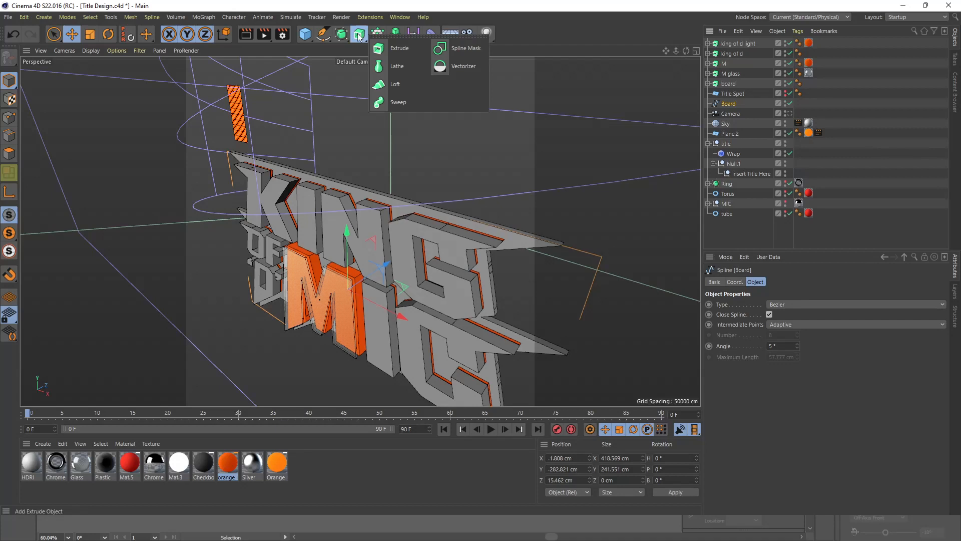
{"action": "left_click", "coordinate": [398, 103]}
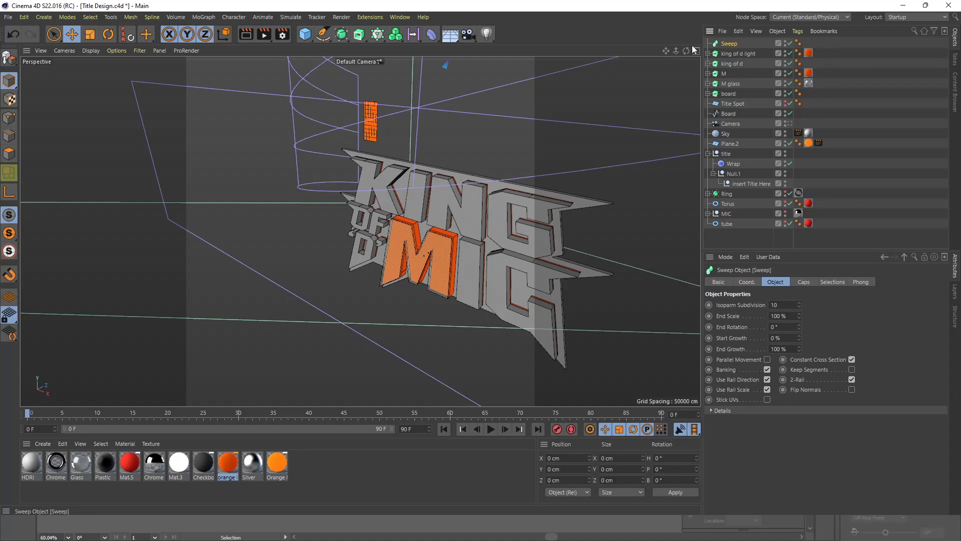
{"action": "left_click", "coordinate": [324, 35]}
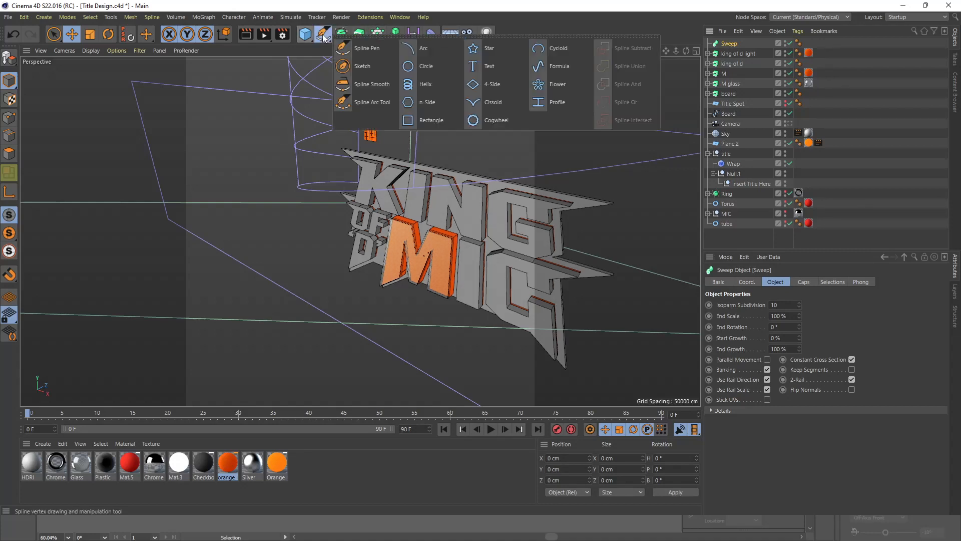
{"action": "left_click", "coordinate": [432, 120]}
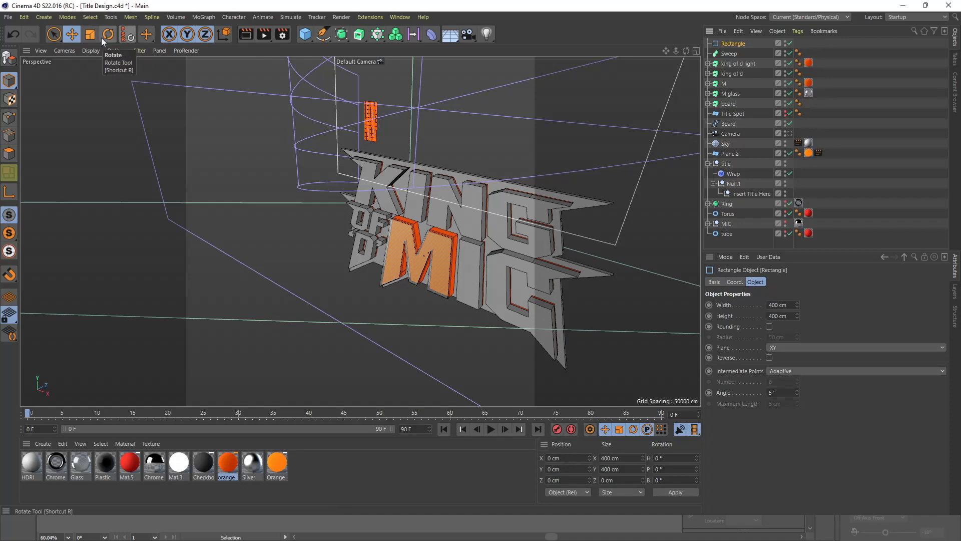
Scale the rectangle spline down to about 35 cm square.
{"action": "key", "text": "t"}
{"action": "left_click_drag", "start_coordinate": [454, 214], "coordinate": [152, 196]}
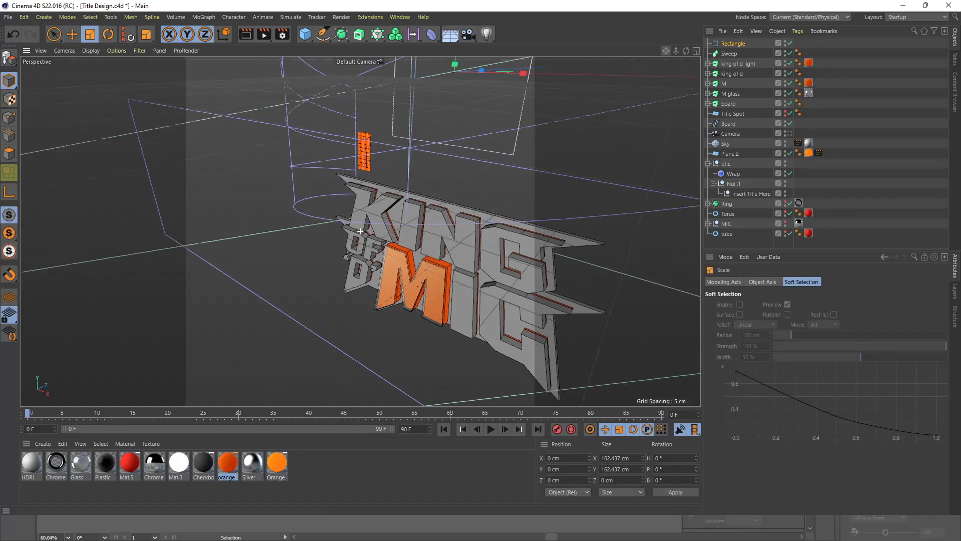
{"action": "left_click_drag", "start_coordinate": [666, 50], "coordinate": [655, 113]}
{"action": "left_click_drag", "start_coordinate": [506, 155], "coordinate": [320, 250]}
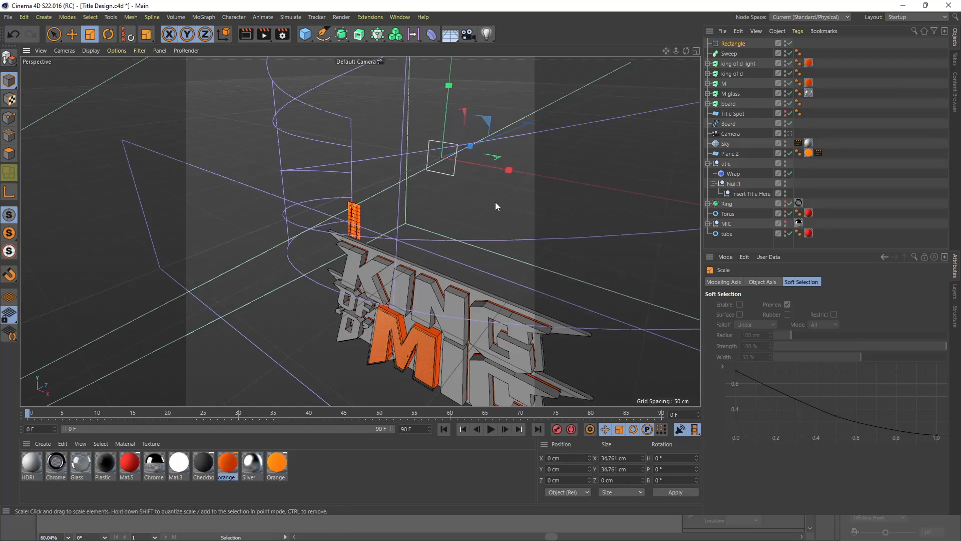
Lower the rectangle spline to about Y -64 cm and scale it down to about 5.8 cm square.
{"action": "left_click_drag", "start_coordinate": [495, 203], "coordinate": [416, 215]}
{"action": "key", "text": "e"}
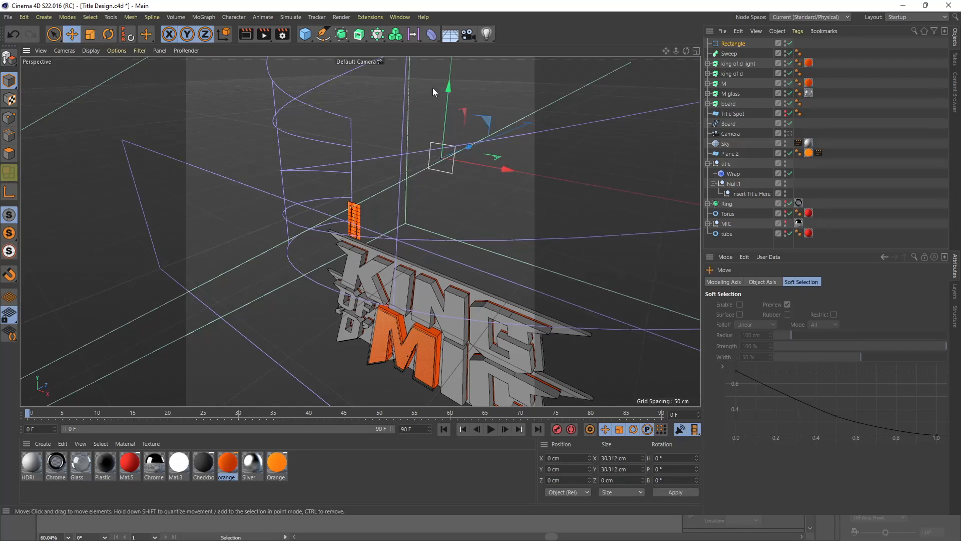
{"action": "left_click_drag", "start_coordinate": [448, 90], "coordinate": [444, 143]}
{"action": "left_click", "coordinate": [91, 34]}
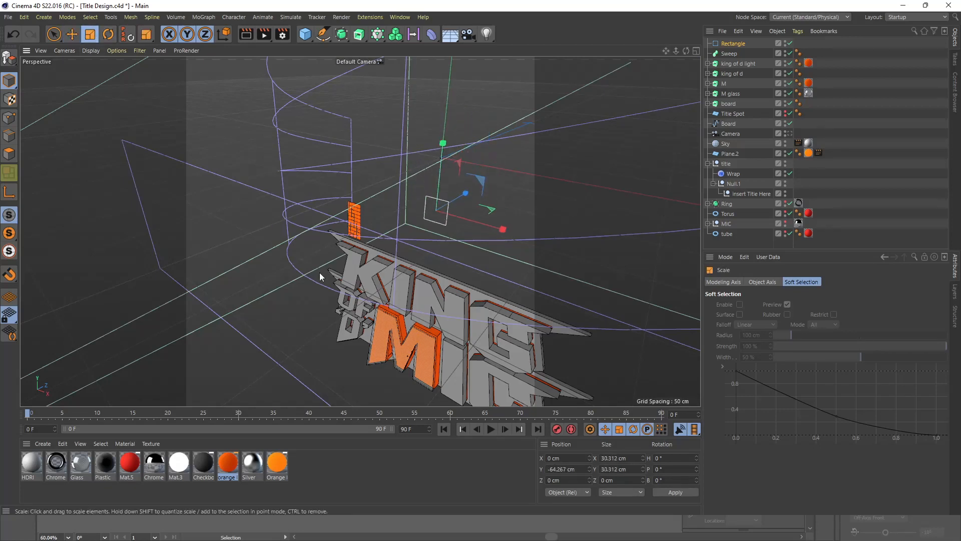
{"action": "left_click_drag", "start_coordinate": [455, 247], "coordinate": [150, 287]}
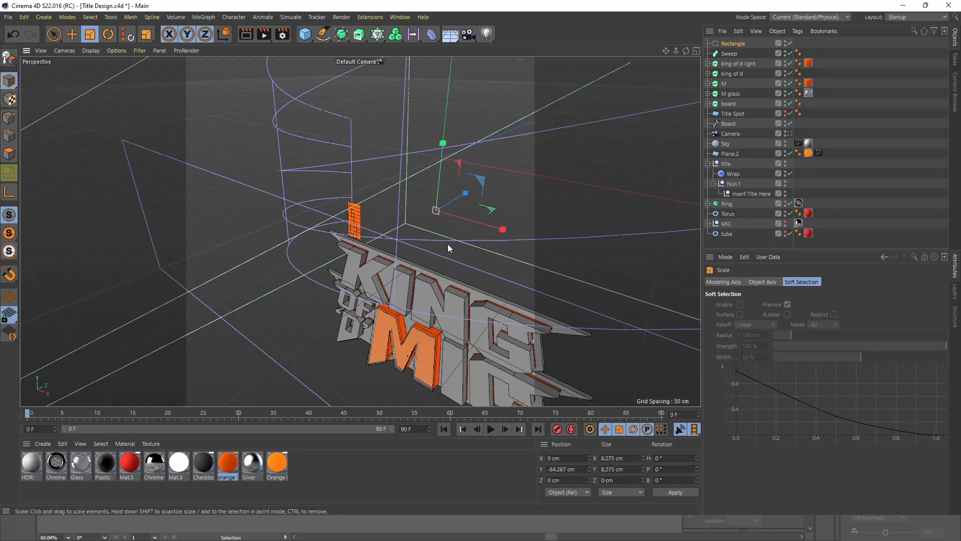
{"action": "left_click_drag", "start_coordinate": [425, 235], "coordinate": [409, 227]}
{"action": "scroll", "coordinate": [429, 206], "scroll_direction": "up", "scroll_amount": 2}
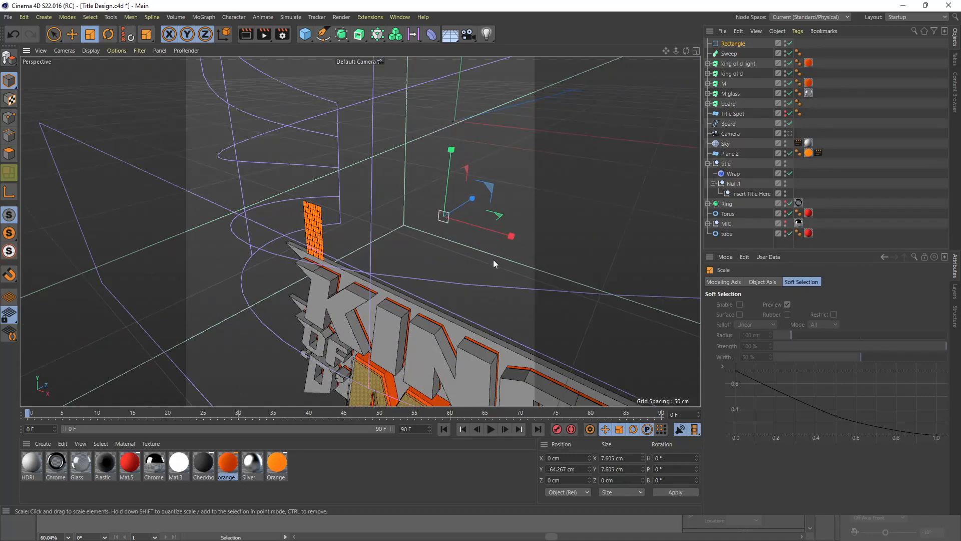
{"action": "left_click_drag", "start_coordinate": [494, 259], "coordinate": [400, 277]}
{"action": "scroll", "coordinate": [506, 279], "scroll_direction": "down", "scroll_amount": 3}
{"action": "scroll", "coordinate": [590, 273], "scroll_direction": "up", "scroll_amount": 1}
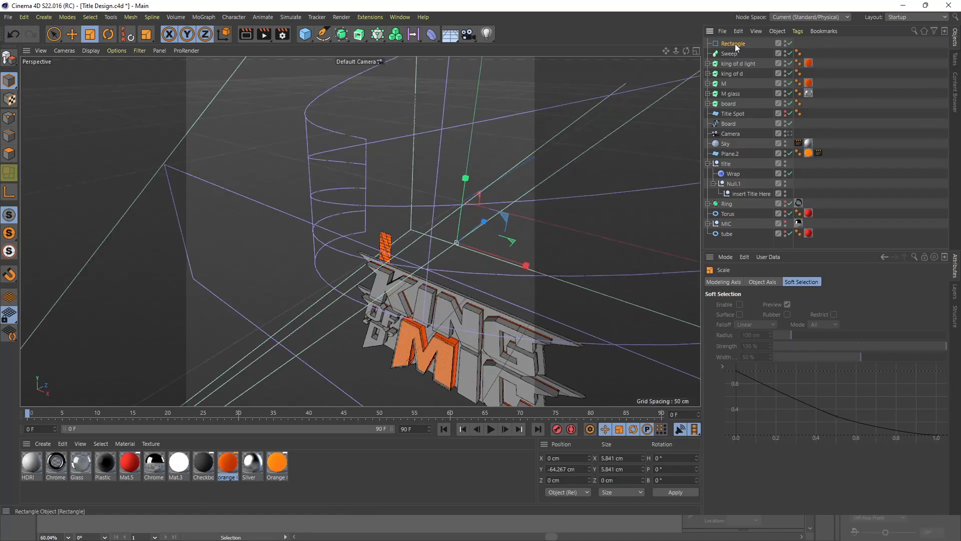
Nest the Rectangle and Board splines under the Sweep object, with Rectangle first as the profile and Board as the path.
{"action": "left_click_drag", "start_coordinate": [734, 52], "coordinate": [733, 53]}
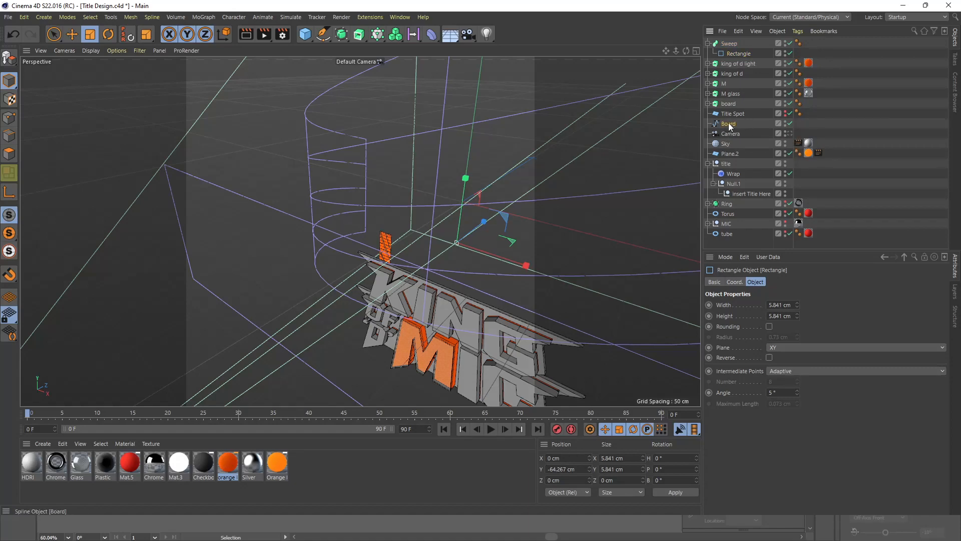
{"action": "left_click_drag", "start_coordinate": [729, 124], "coordinate": [732, 52]}
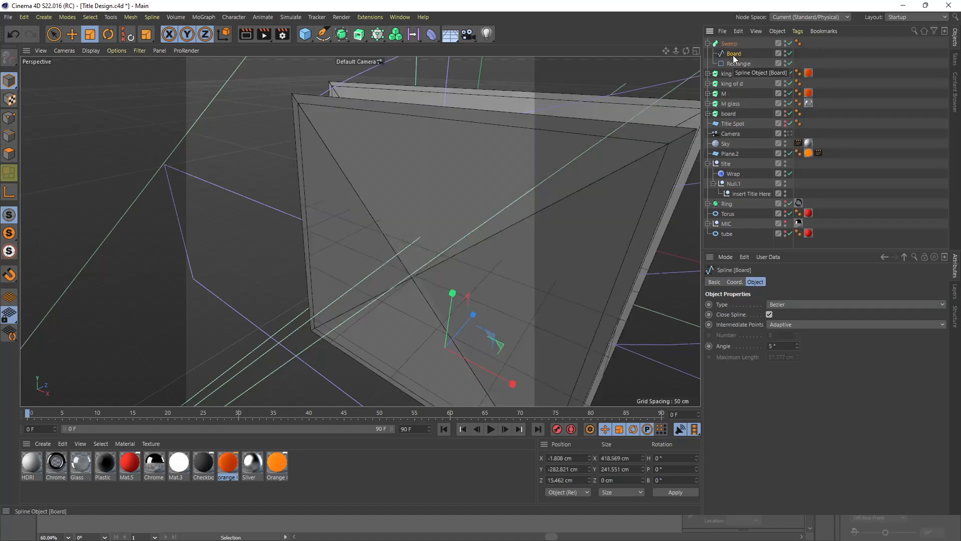
{"action": "left_click", "coordinate": [734, 64]}
{"action": "left_click_drag", "start_coordinate": [734, 64], "coordinate": [736, 49]}
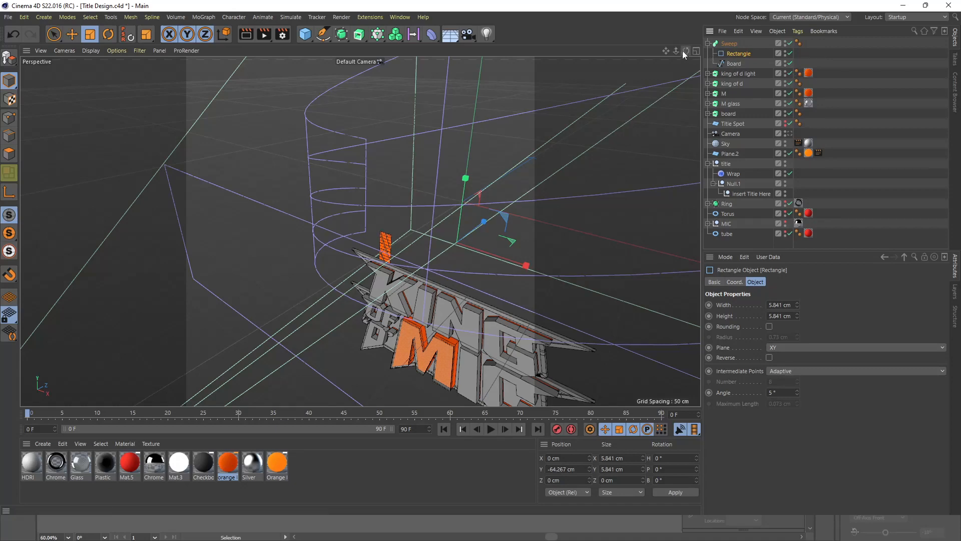
Inspect the swept edge at the board's corner and apply the Chrome material to the Sweep object.
{"action": "left_click_drag", "start_coordinate": [666, 51], "coordinate": [600, 55]}
{"action": "left_click_drag", "start_coordinate": [471, 198], "coordinate": [475, 197], "text": "alt"}
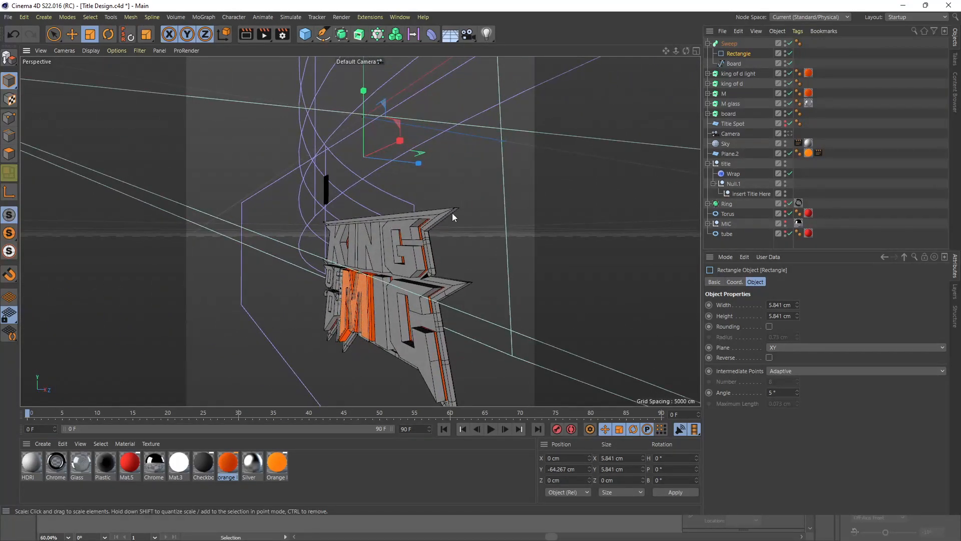
{"action": "scroll", "coordinate": [437, 226], "scroll_direction": "up", "scroll_amount": 6}
{"action": "left_click_drag", "start_coordinate": [684, 51], "coordinate": [756, 36]}
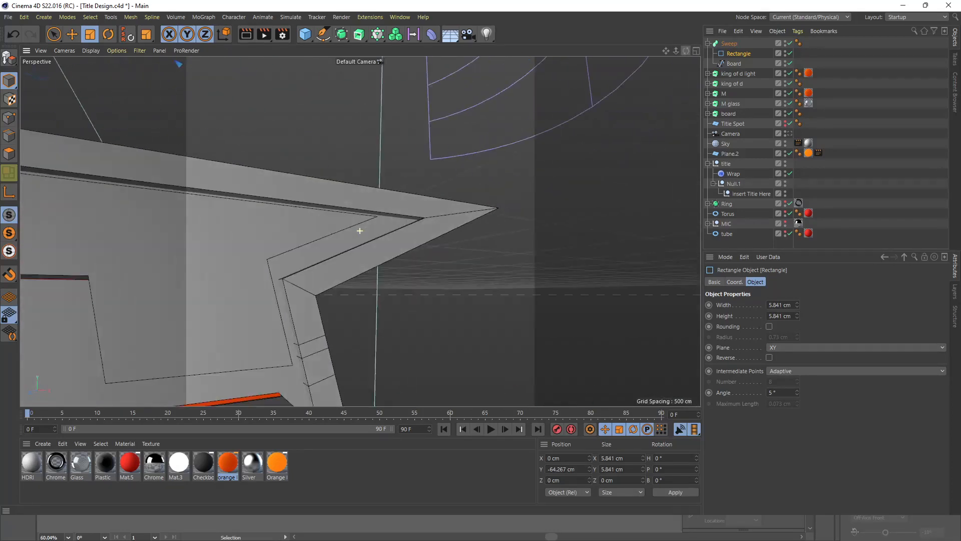
{"action": "left_click", "coordinate": [729, 44]}
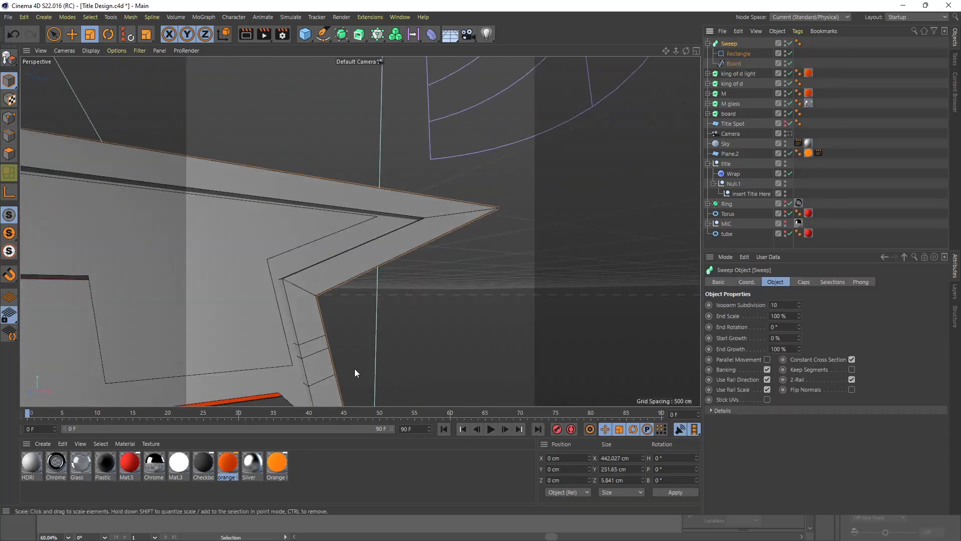
{"action": "left_click_drag", "start_coordinate": [766, 72], "coordinate": [736, 47]}
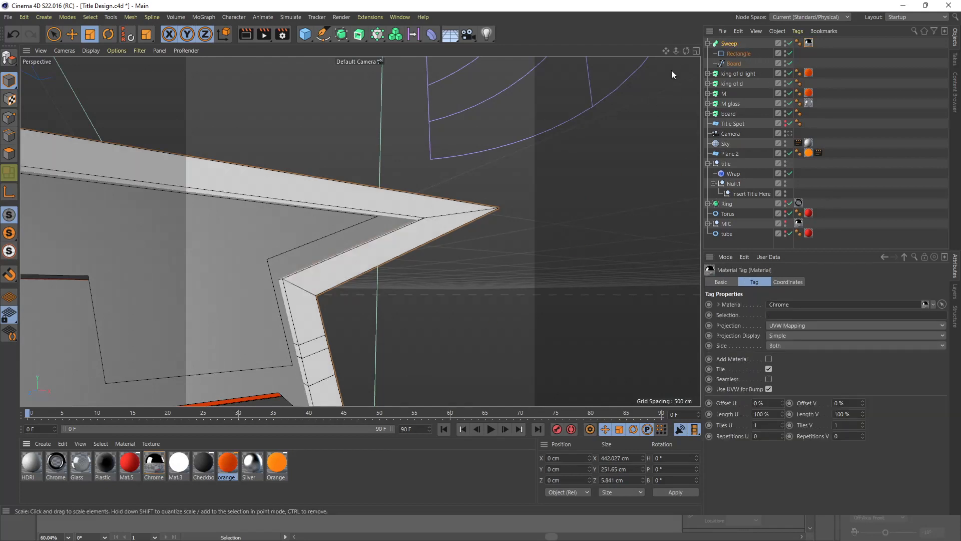
Set the sweep's rectangle profile to a width of 3.841 cm and a height of 8.841 cm.
{"action": "left_click_drag", "start_coordinate": [677, 53], "coordinate": [685, 51]}
{"action": "left_click_drag", "start_coordinate": [357, 218], "coordinate": [280, 216], "text": "alt"}
{"action": "scroll", "coordinate": [358, 224], "scroll_direction": "up", "scroll_amount": 5}
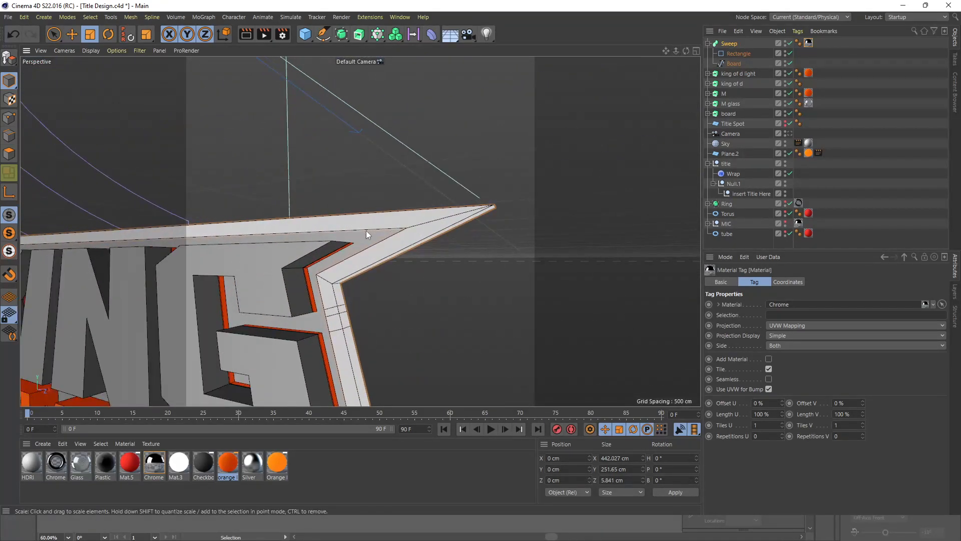
{"action": "left_click", "coordinate": [731, 54]}
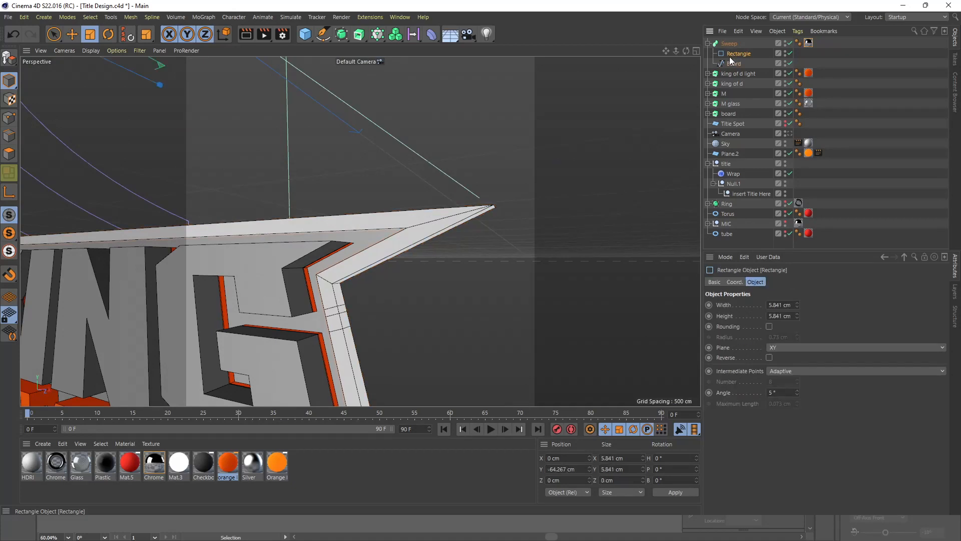
{"action": "left_click", "coordinate": [797, 307]}
{"action": "left_click", "coordinate": [797, 307]}
{"action": "left_click", "coordinate": [797, 303]}
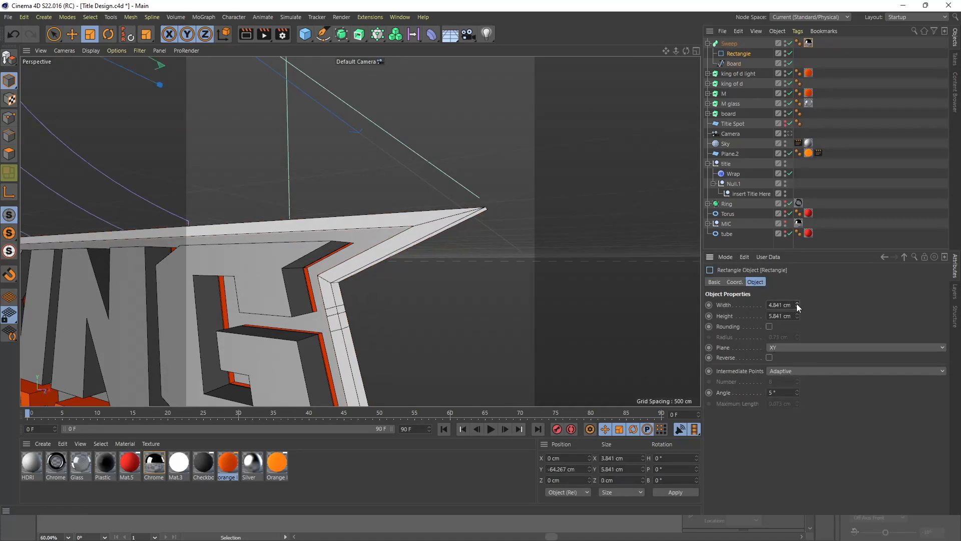
{"action": "left_click", "coordinate": [796, 313]}
{"action": "left_click", "coordinate": [796, 313]}
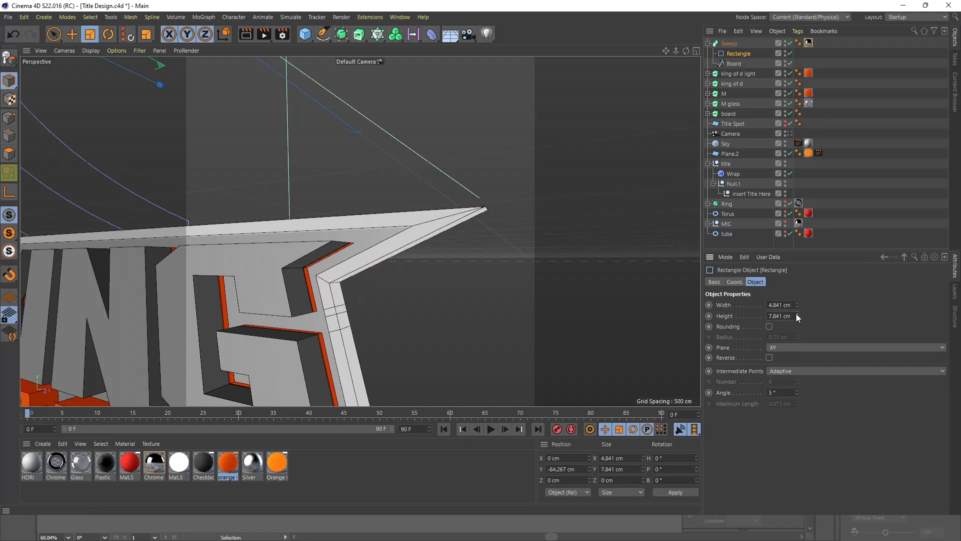
{"action": "left_click", "coordinate": [796, 314]}
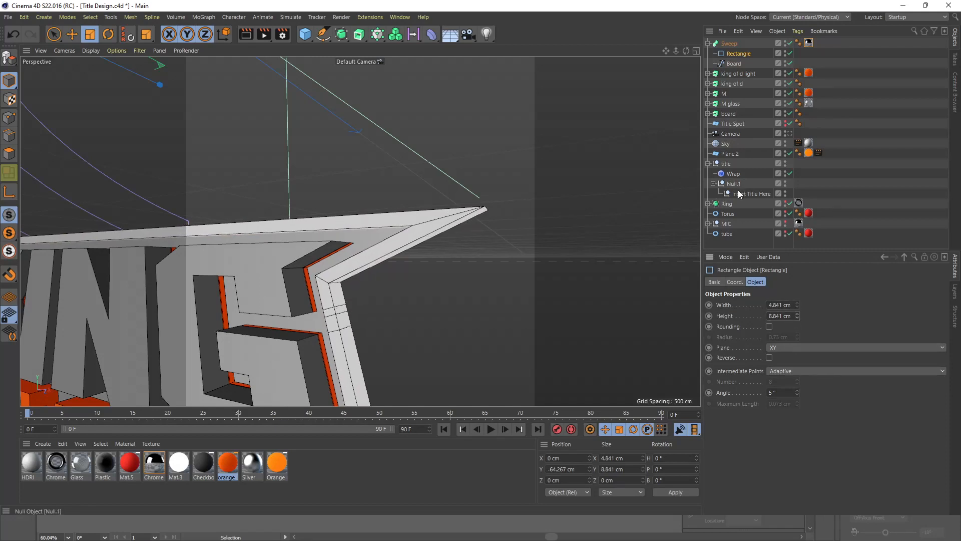
{"action": "left_click", "coordinate": [798, 307]}
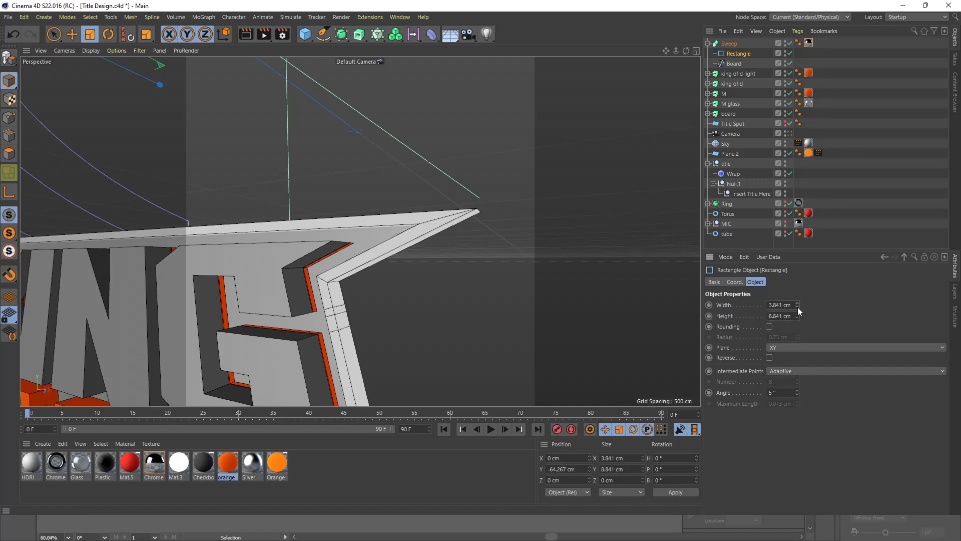
Collapse the Sweep object's hierarchy and rename it "Borad outline".
{"action": "left_click_drag", "start_coordinate": [683, 49], "coordinate": [684, 48]}
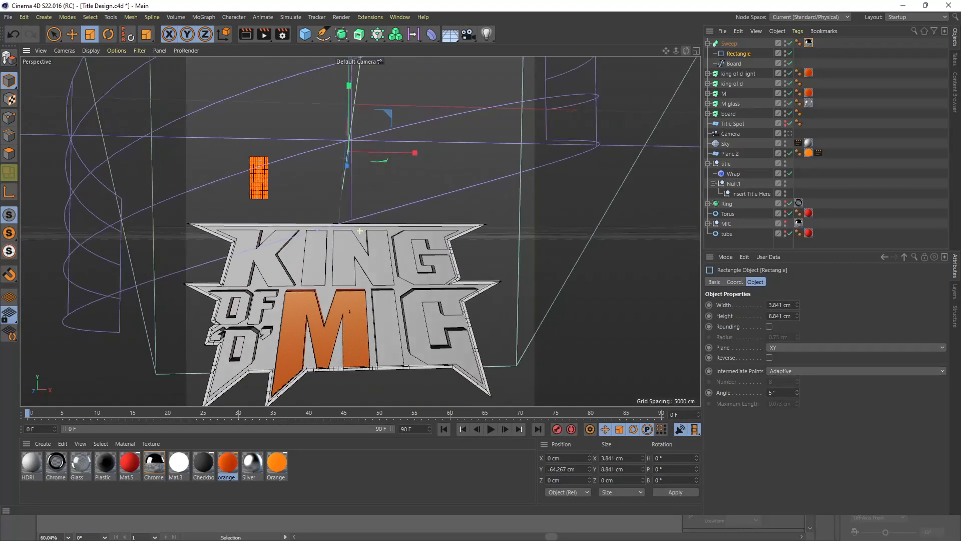
{"action": "left_click", "coordinate": [708, 43]}
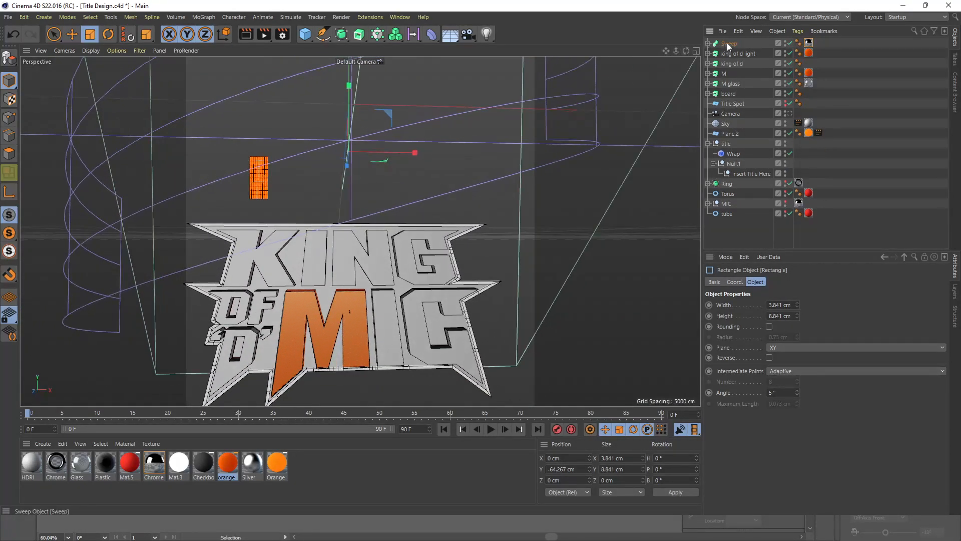
{"action": "double_click", "coordinate": [730, 44]}
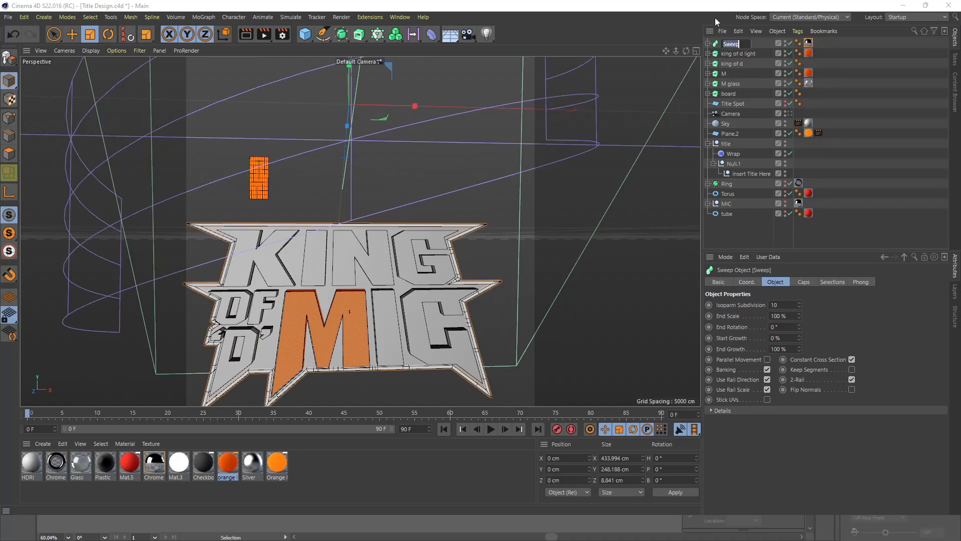
{"action": "type", "text": "Borad outline"}
{"action": "key", "text": "Return"}
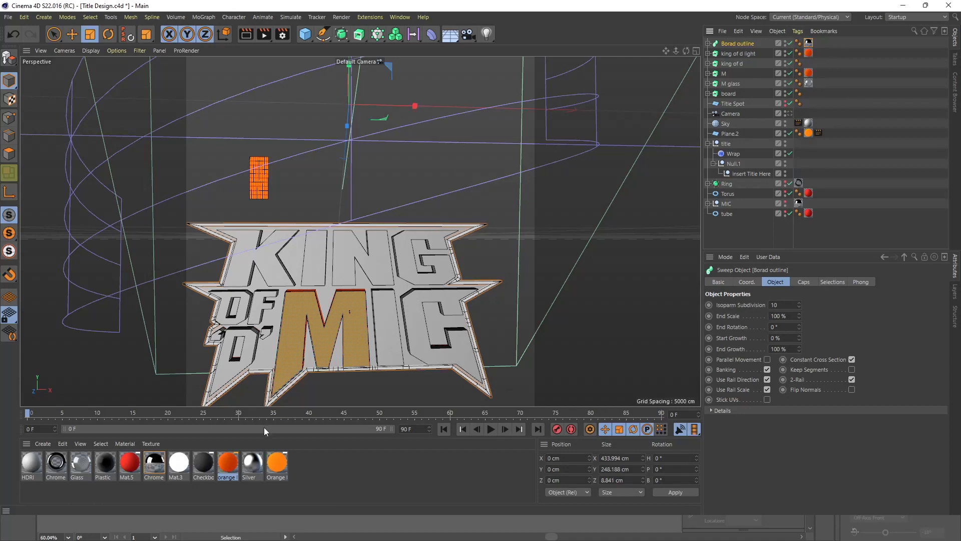
Apply the checkerboard material to the board extrusion and the Silver material to the "king of d" lettering.
{"action": "left_click", "coordinate": [209, 471]}
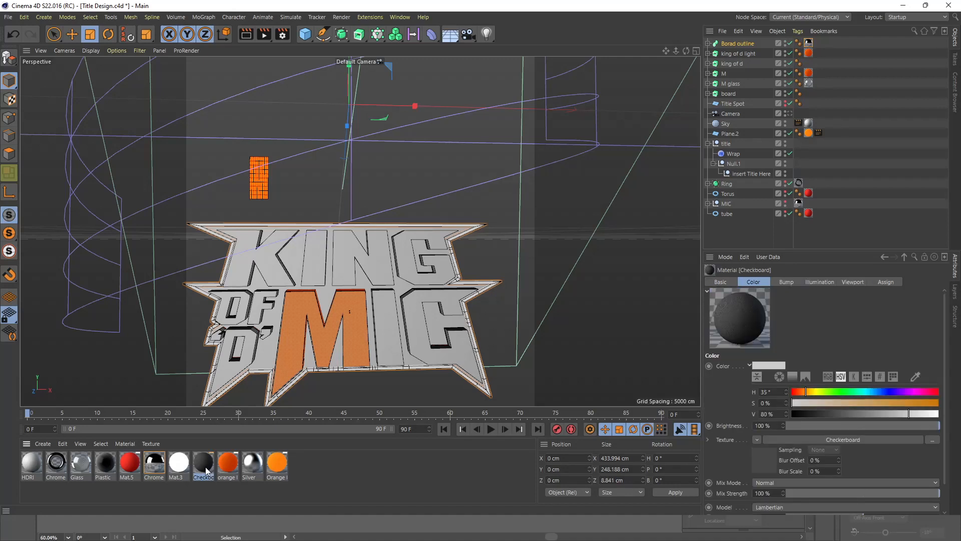
{"action": "left_click_drag", "start_coordinate": [205, 466], "coordinate": [798, 68]}
{"action": "left_click_drag", "start_coordinate": [753, 55], "coordinate": [726, 93]}
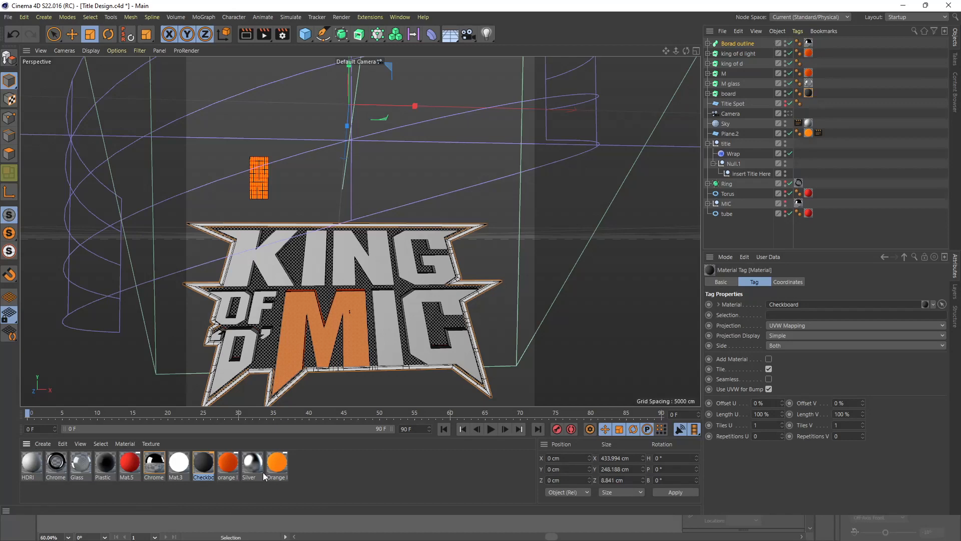
{"action": "left_click", "coordinate": [248, 464]}
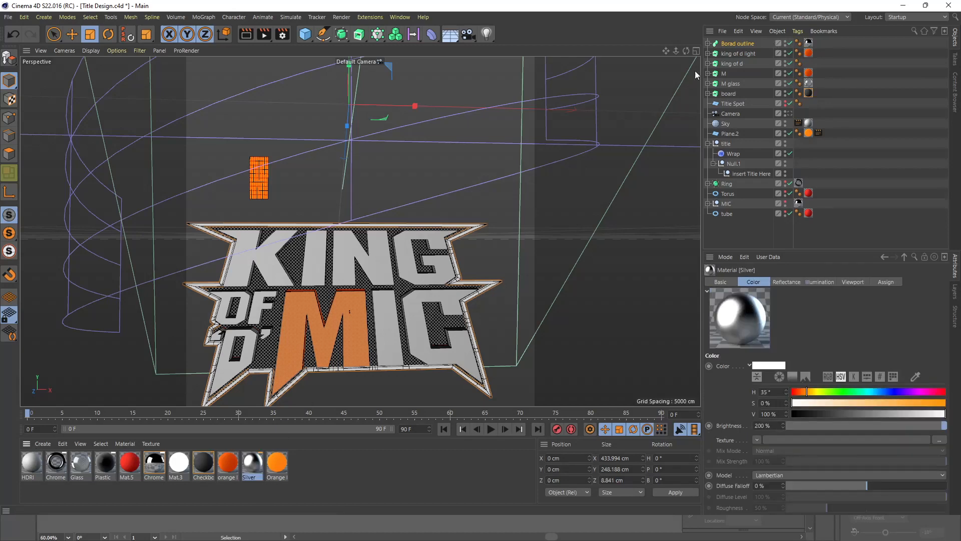
{"action": "left_click_drag", "start_coordinate": [254, 467], "coordinate": [413, 310]}
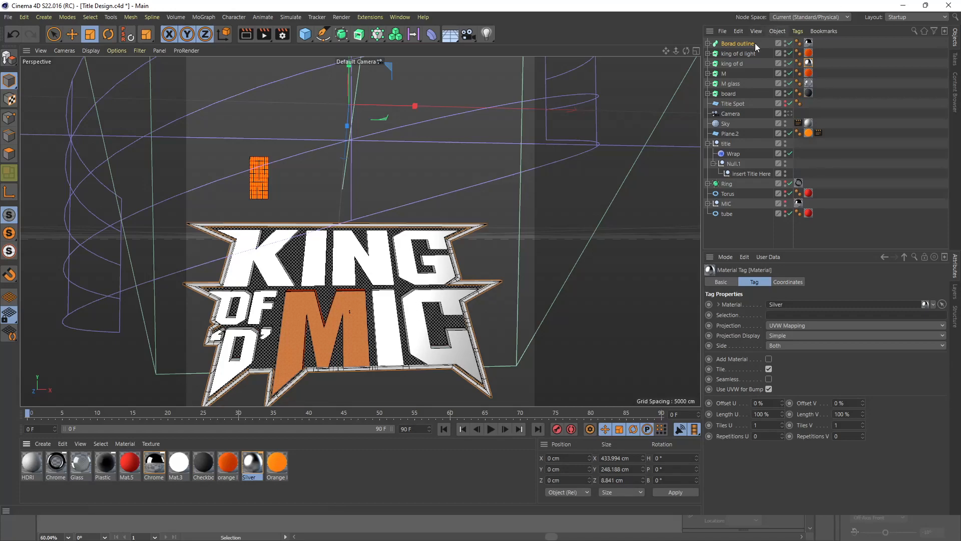
Make the hidden microphone parts visible in the viewport, including the Ring, Torus, MIC and tube objects.
{"action": "mouse_move", "coordinate": [686, 51]}
{"action": "left_mouse_down"}
{"action": "mouse_move", "coordinate": [623, 55]}
{"action": "mouse_move", "coordinate": [686, 50]}
{"action": "left_mouse_up"}
{"action": "left_click", "coordinate": [785, 182]}
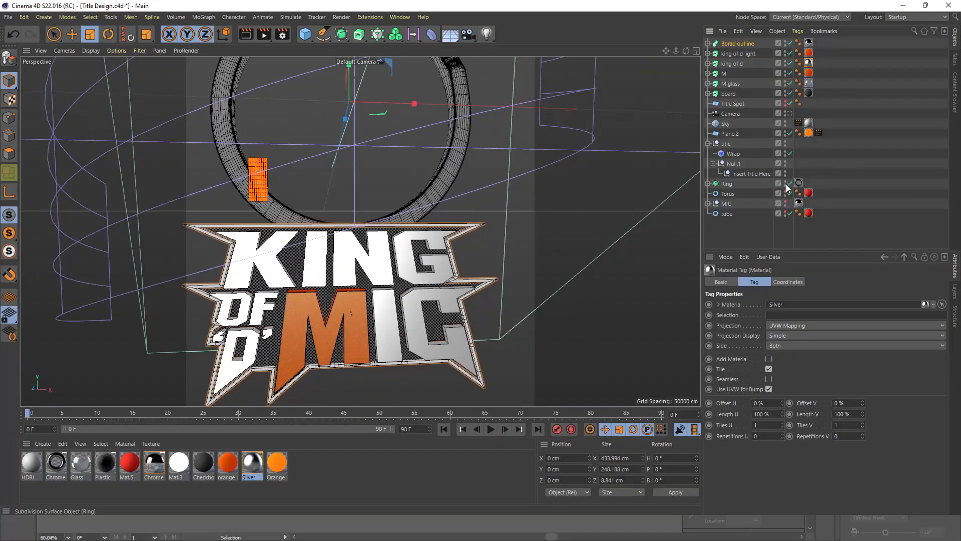
{"action": "left_click", "coordinate": [785, 193]}
{"action": "left_click", "coordinate": [786, 213]}
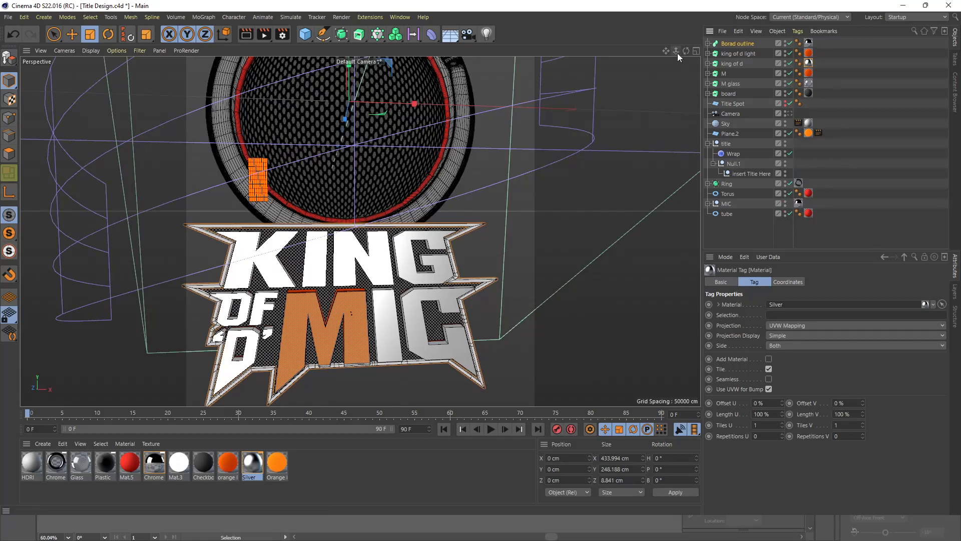
Move the six title objects from "Borad outline" through "board" into Null.1 inside the title group.
{"action": "left_click_drag", "start_coordinate": [675, 51], "coordinate": [664, 109]}
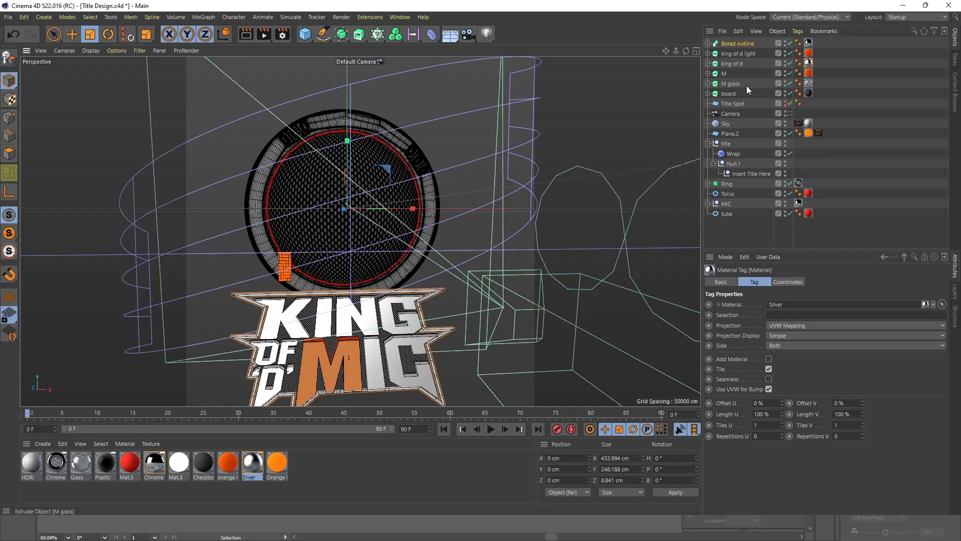
{"action": "left_click", "coordinate": [728, 94], "text": "shift"}
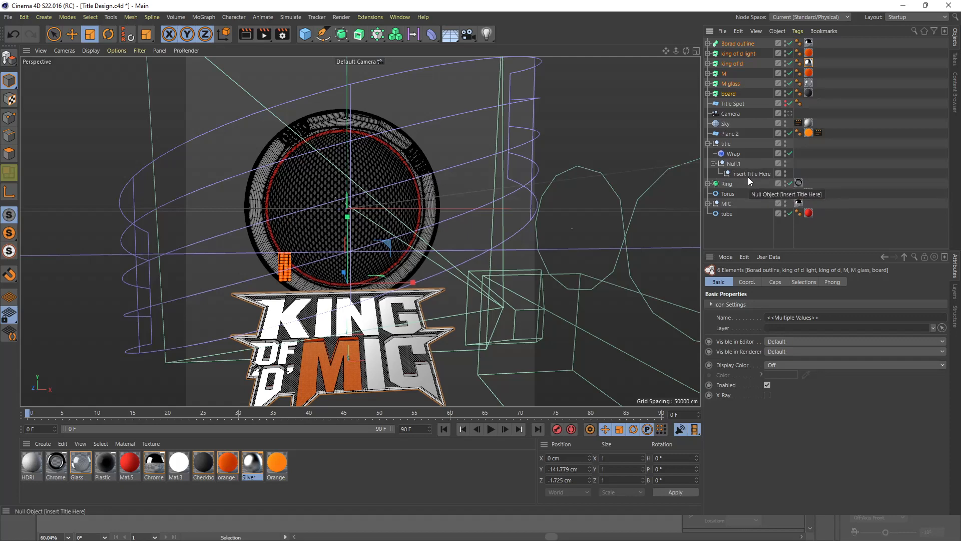
{"action": "left_click_drag", "start_coordinate": [733, 43], "coordinate": [740, 175]}
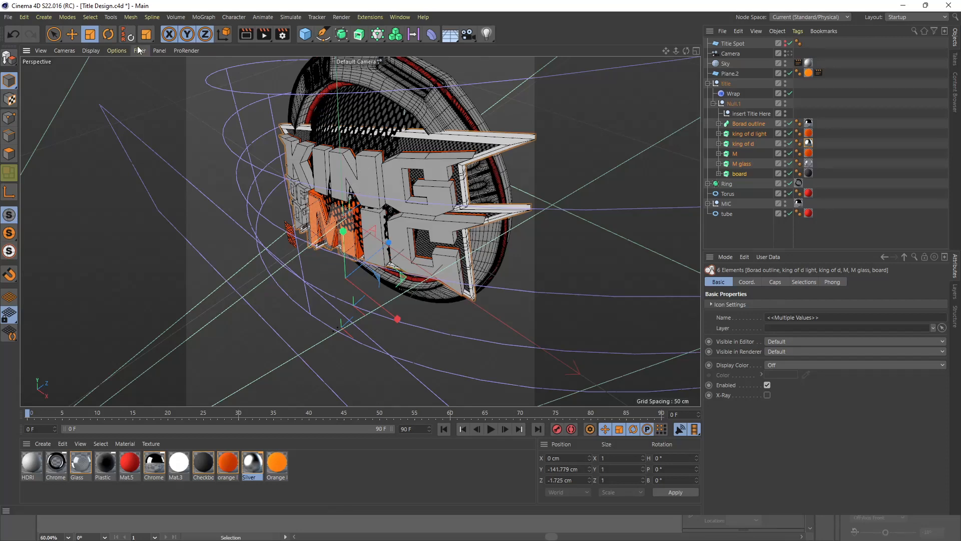
Move the selected title objects forward to about Z -34.8 cm and look through the scene's Camera.
{"action": "left_click", "coordinate": [71, 35]}
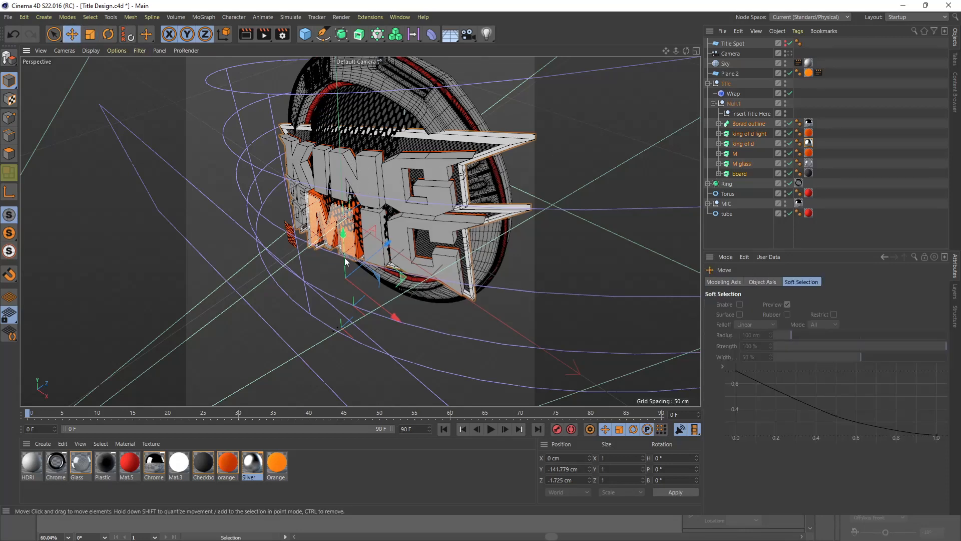
{"action": "left_click_drag", "start_coordinate": [390, 246], "coordinate": [373, 254]}
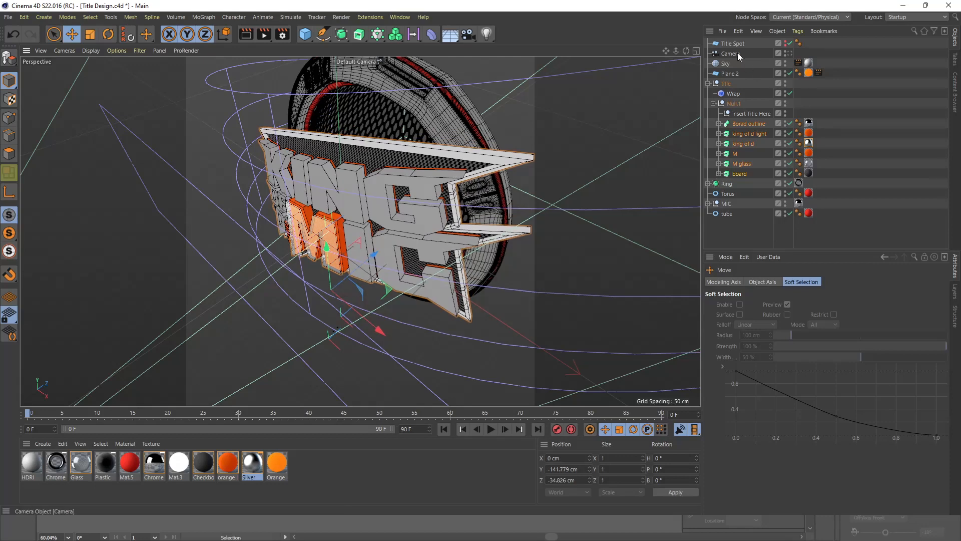
{"action": "left_click", "coordinate": [789, 55]}
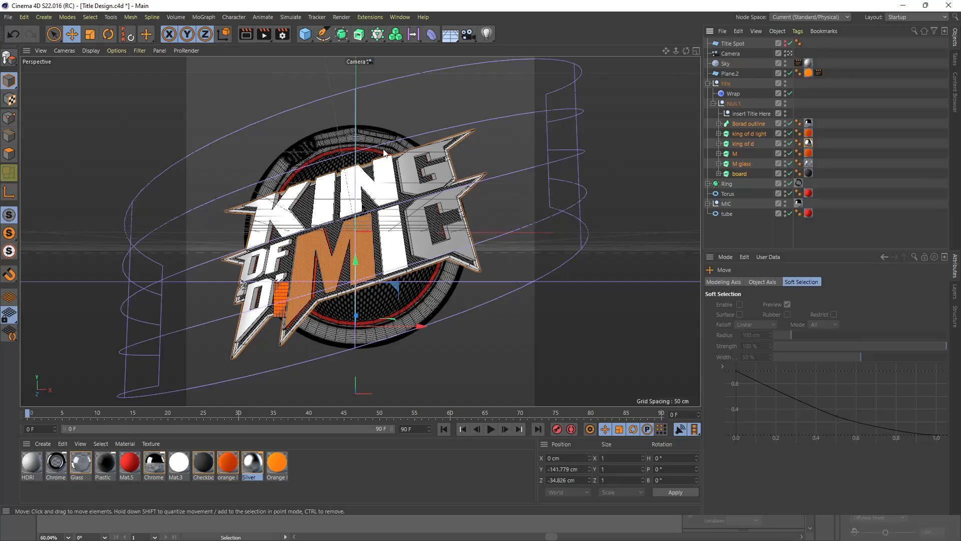
Load the HD2 image as the color texture of the HDRI material.
{"action": "double_click", "coordinate": [34, 464]}
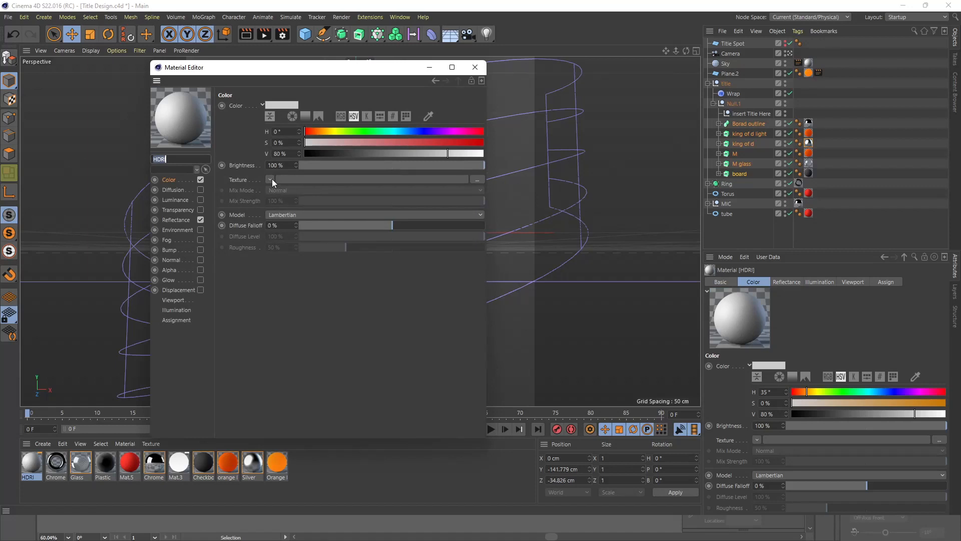
{"action": "left_click", "coordinate": [476, 179]}
{"action": "left_click", "coordinate": [505, 180]}
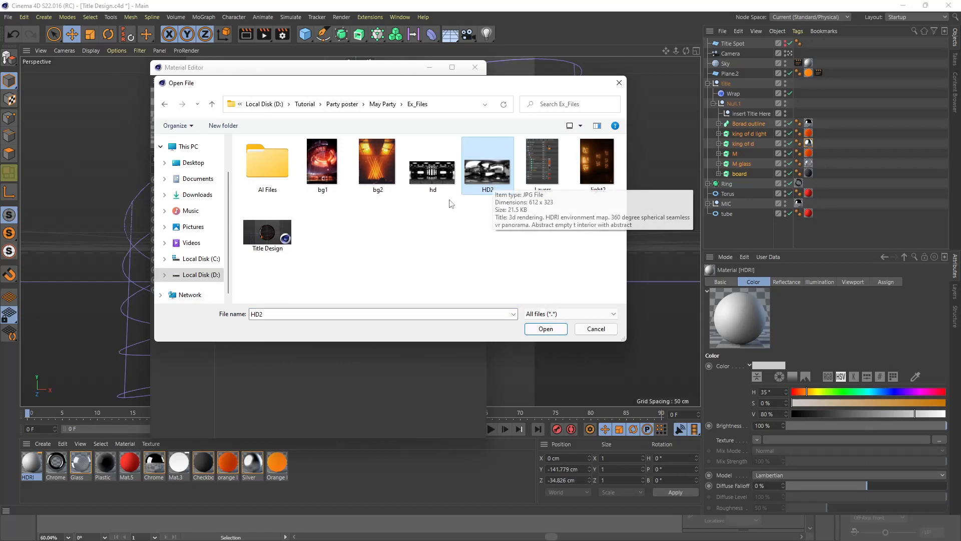
{"action": "left_click", "coordinate": [545, 329]}
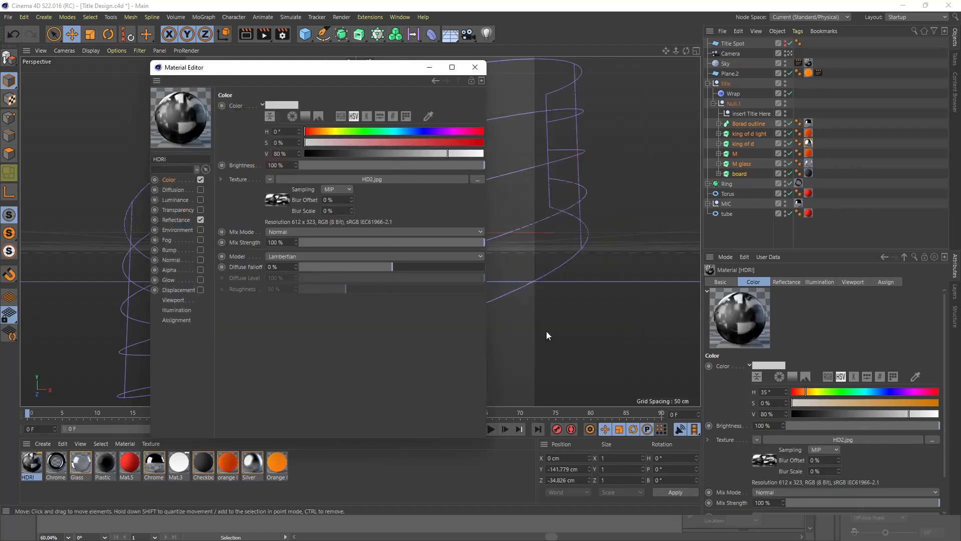
{"action": "left_click", "coordinate": [474, 67]}
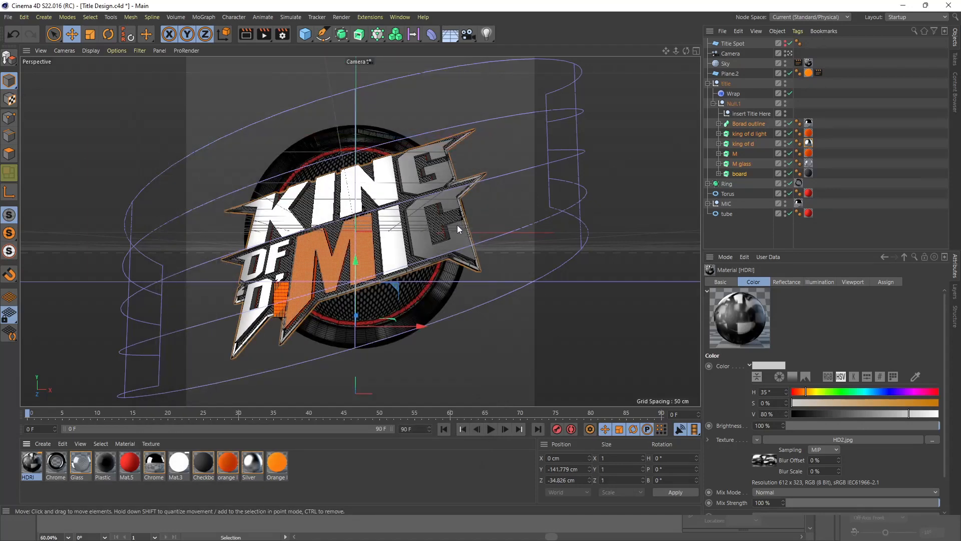
Check the output size in the render settings and render a preview of the title in the camera view.
{"action": "left_click", "coordinate": [282, 34]}
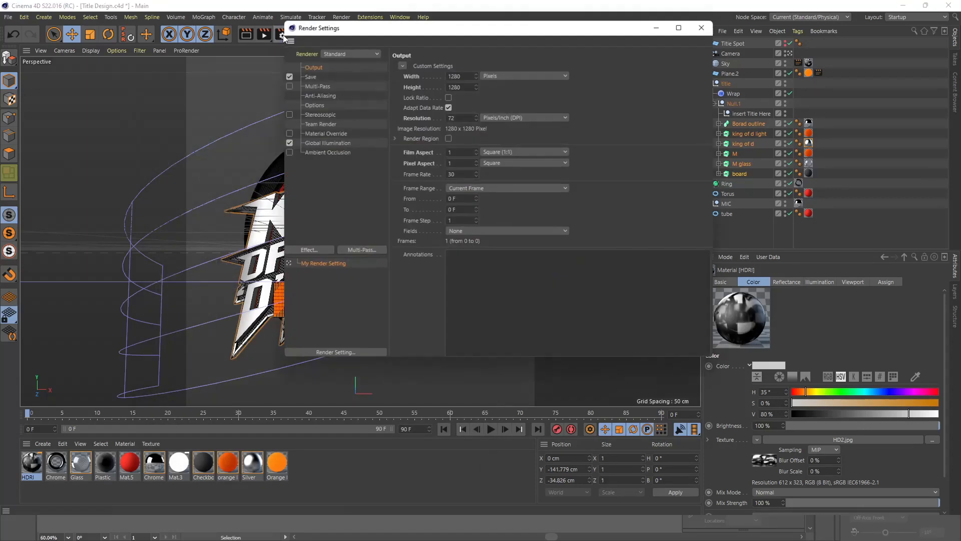
{"action": "left_click_drag", "start_coordinate": [402, 31], "coordinate": [396, 94]}
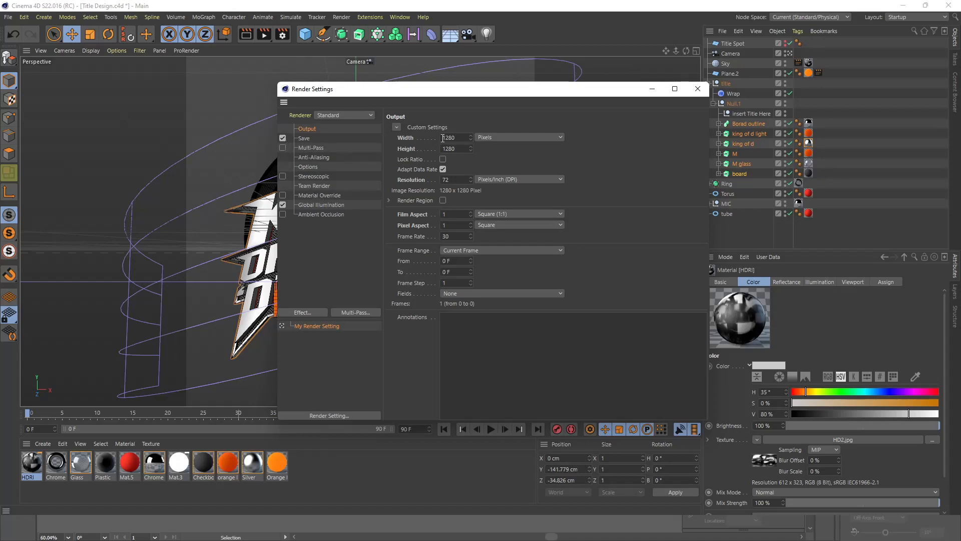
{"action": "double_click", "coordinate": [459, 137]}
{"action": "left_click", "coordinate": [698, 89]}
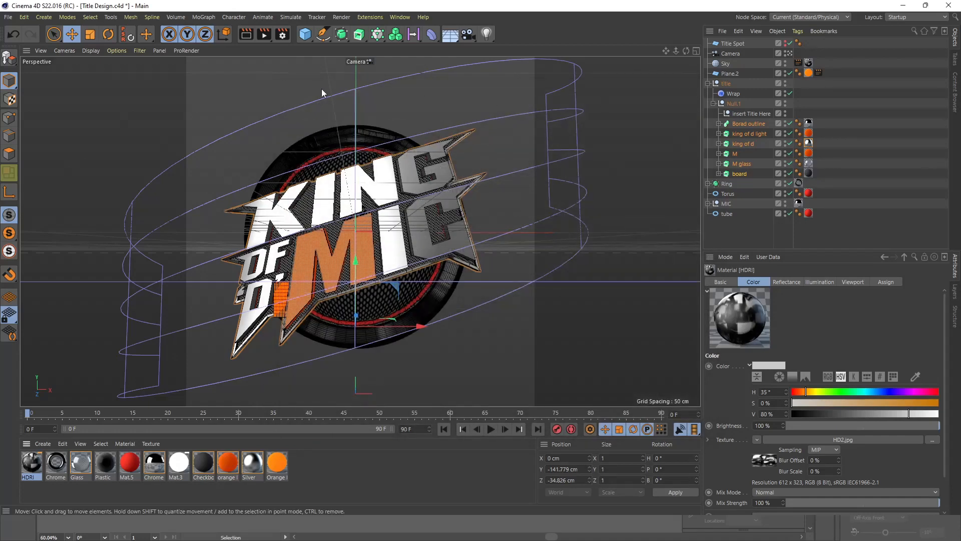
{"action": "left_click", "coordinate": [247, 34]}
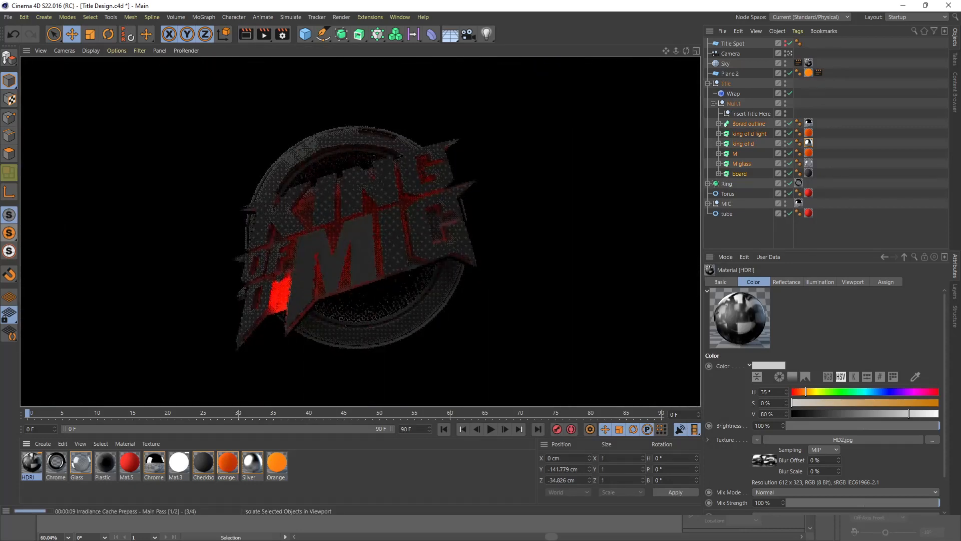
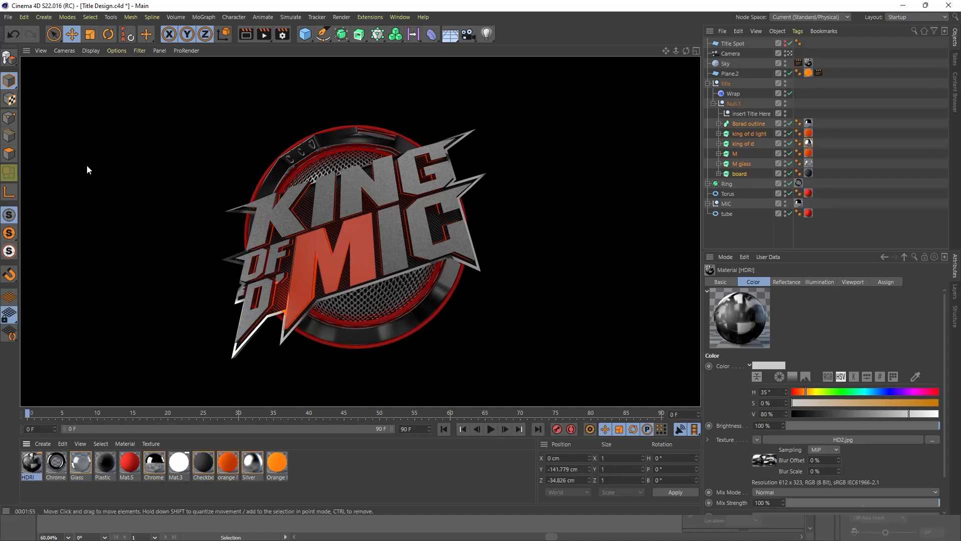
Set the render's save location to the Render folder inside Ex_Files with the file name 3D Art.
{"action": "left_click", "coordinate": [283, 35]}
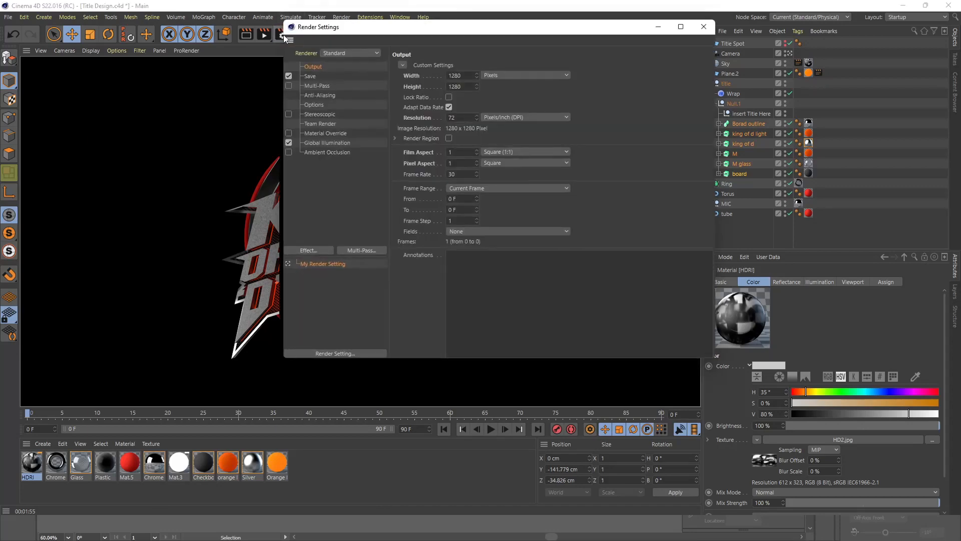
{"action": "left_click_drag", "start_coordinate": [397, 31], "coordinate": [374, 76]}
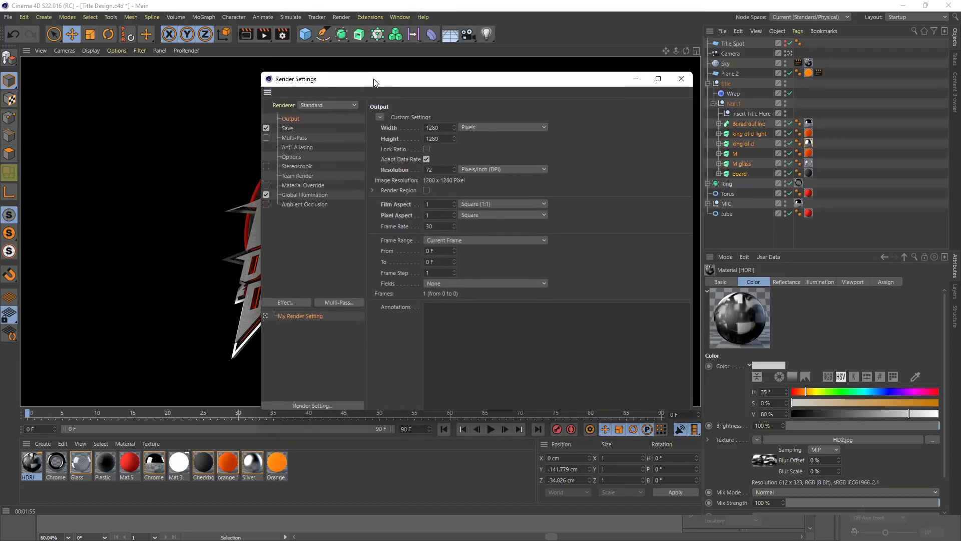
{"action": "left_click", "coordinate": [286, 122]}
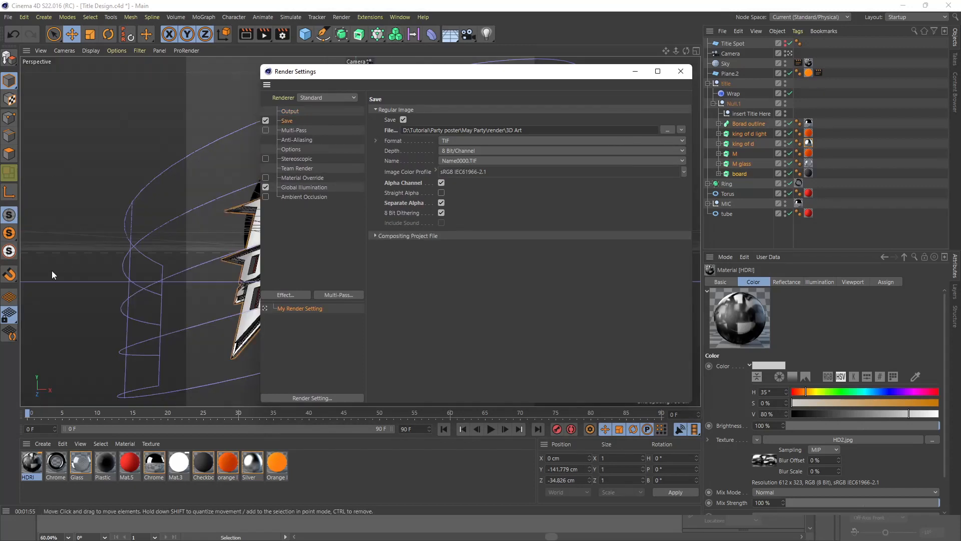
{"action": "left_click", "coordinate": [667, 131]}
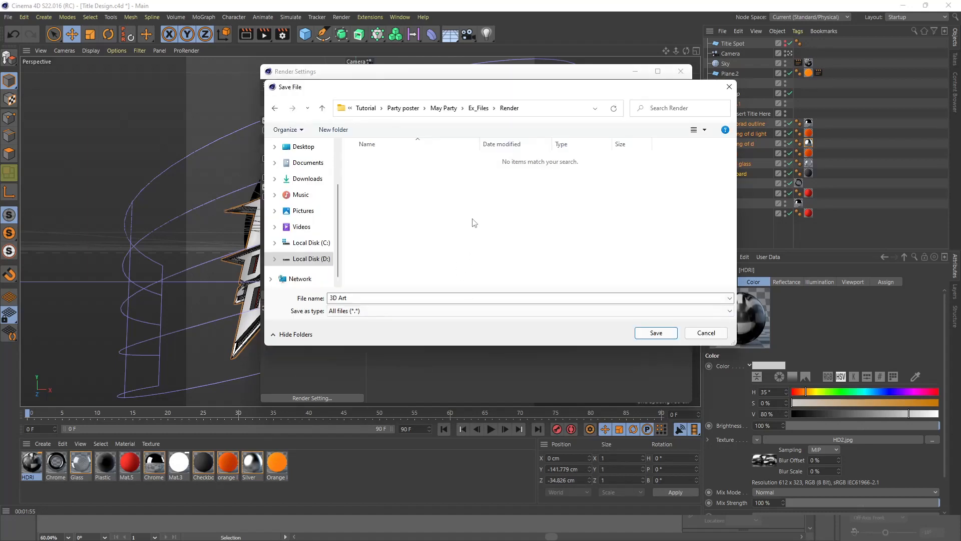
{"action": "left_click", "coordinate": [359, 297]}
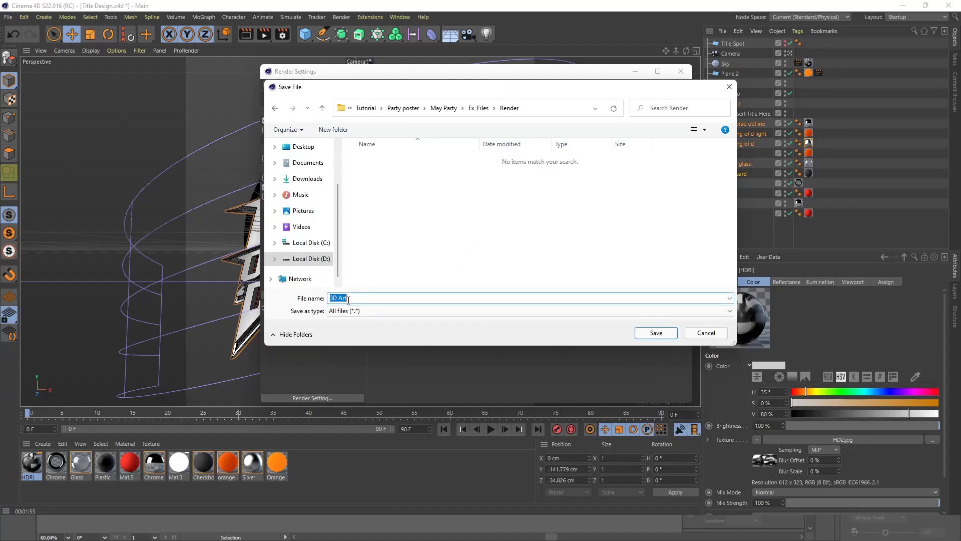
{"action": "left_click", "coordinate": [349, 299]}
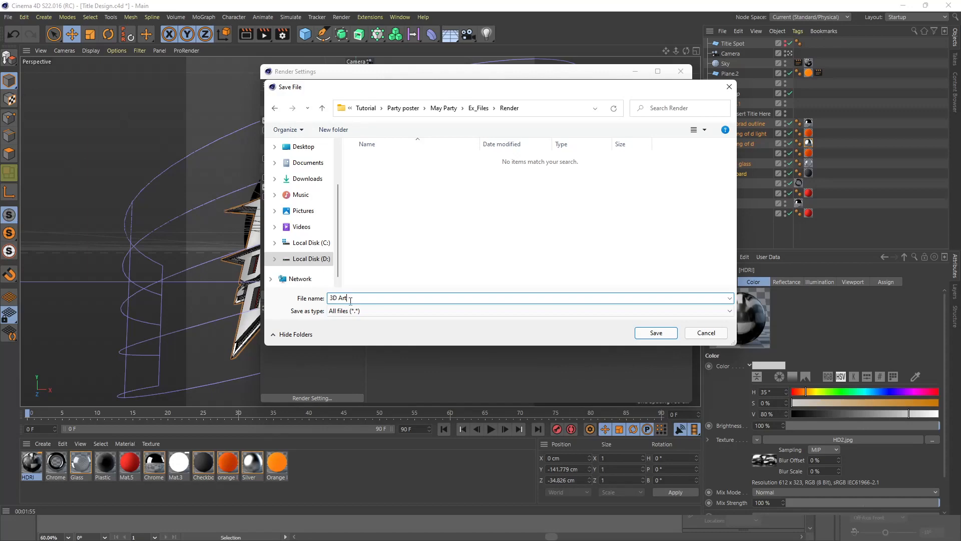
{"action": "left_click", "coordinate": [656, 333]}
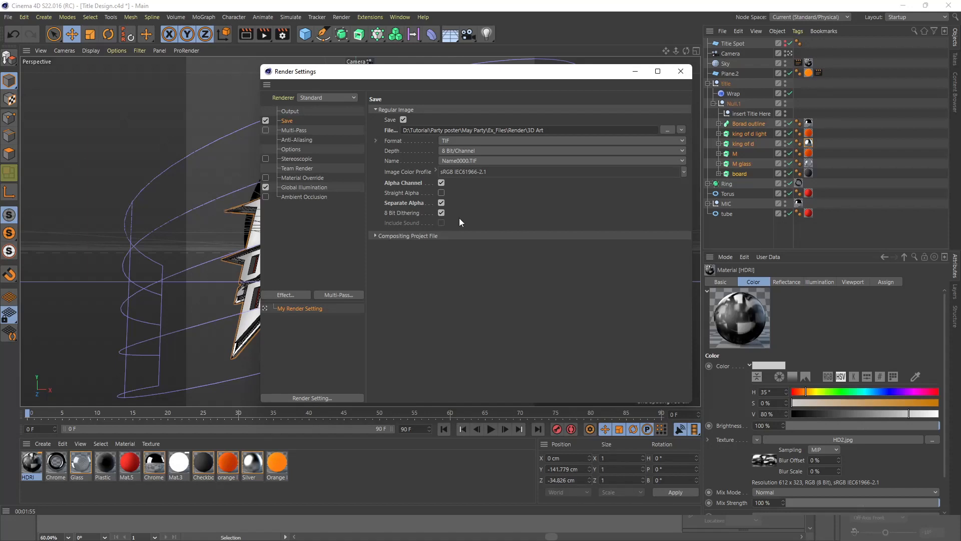
{"action": "left_click_drag", "start_coordinate": [516, 79], "coordinate": [473, 56]}
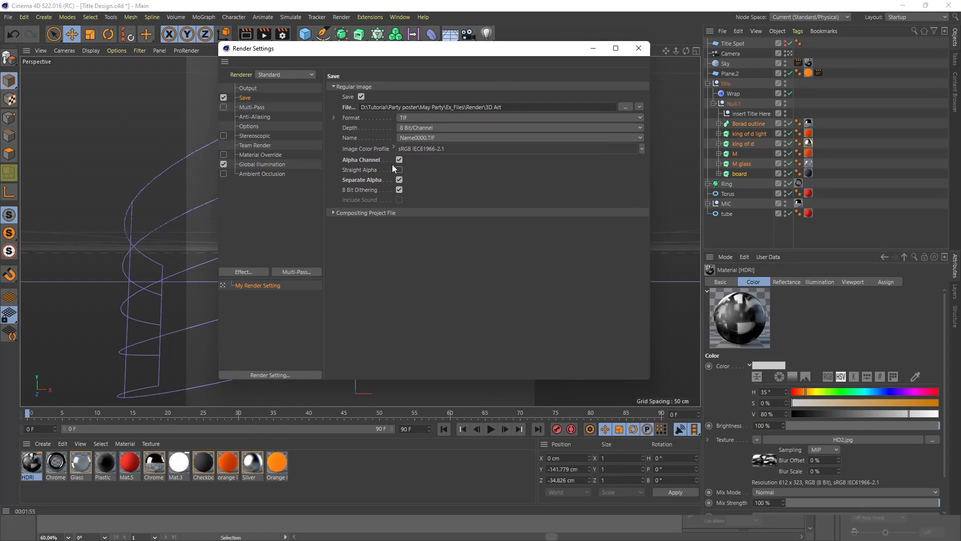
{"action": "left_click", "coordinate": [638, 48]}
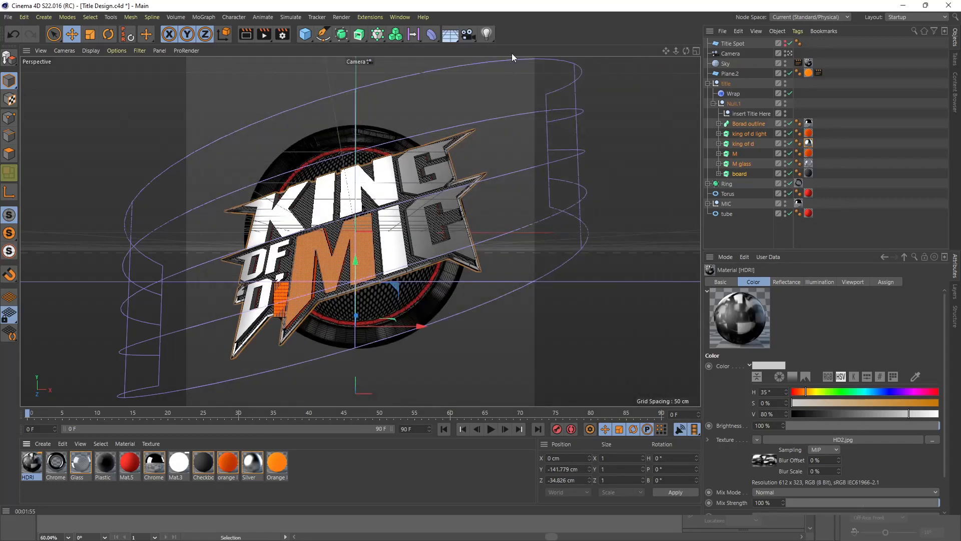
Render the title to the Picture Viewer and inspect the whole image as it renders.
{"action": "left_click", "coordinate": [265, 35]}
{"action": "left_click", "coordinate": [265, 35]}
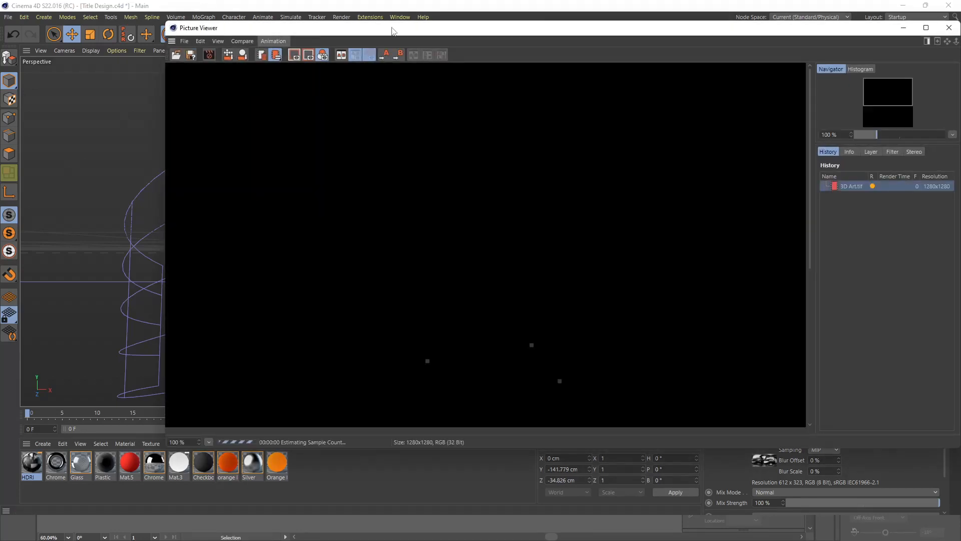
{"action": "left_click_drag", "start_coordinate": [393, 31], "coordinate": [307, 29]}
{"action": "left_click_drag", "start_coordinate": [723, 221], "coordinate": [728, 313]}
{"action": "scroll", "coordinate": [613, 246], "scroll_direction": "down", "scroll_amount": 4}
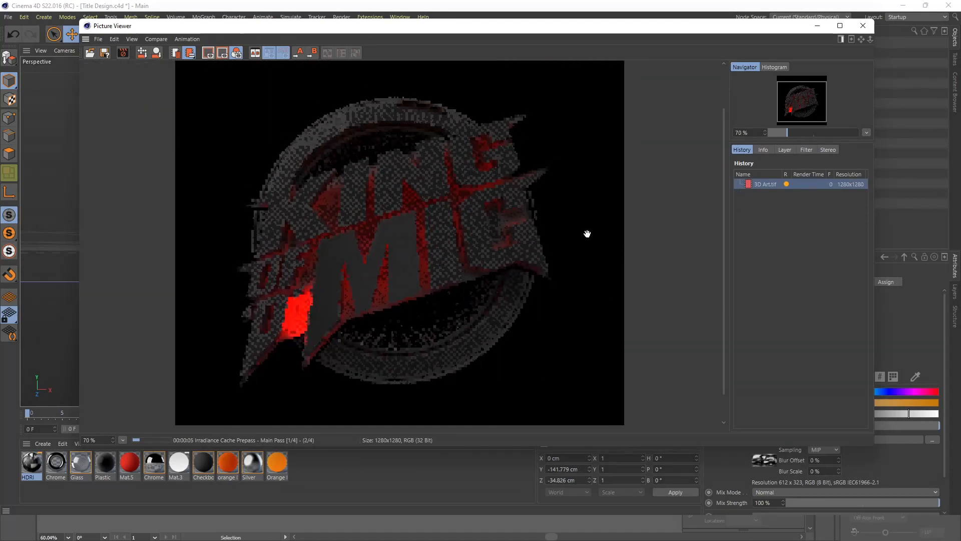
{"action": "scroll", "coordinate": [483, 213], "scroll_direction": "up", "scroll_amount": 3}
{"action": "scroll", "coordinate": [484, 212], "scroll_direction": "down", "scroll_amount": 1}
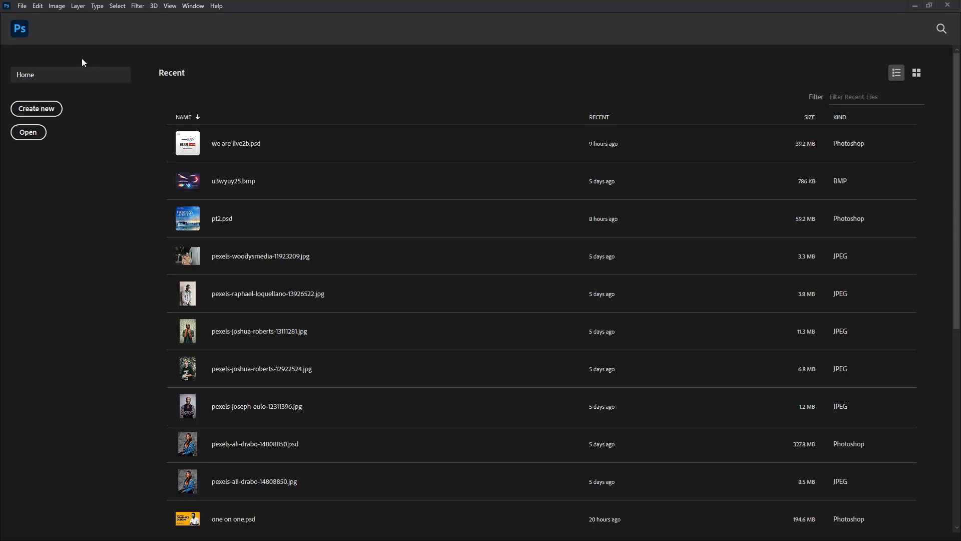
Switch to Photoshop and start a new document with a width and height of 1000 pixels.
{"action": "left_click", "coordinate": [22, 5]}
{"action": "left_click", "coordinate": [33, 16]}
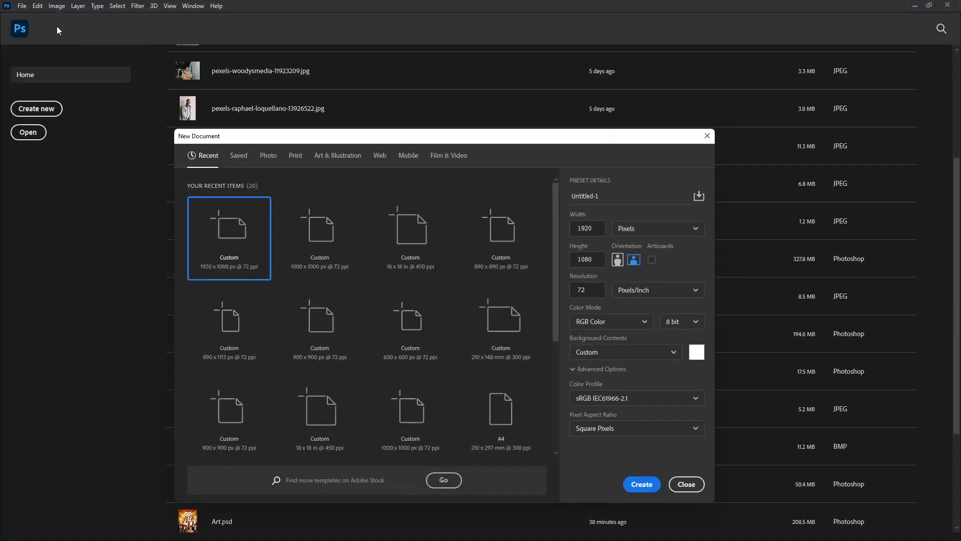
{"action": "left_click_drag", "start_coordinate": [594, 142], "coordinate": [502, 95]}
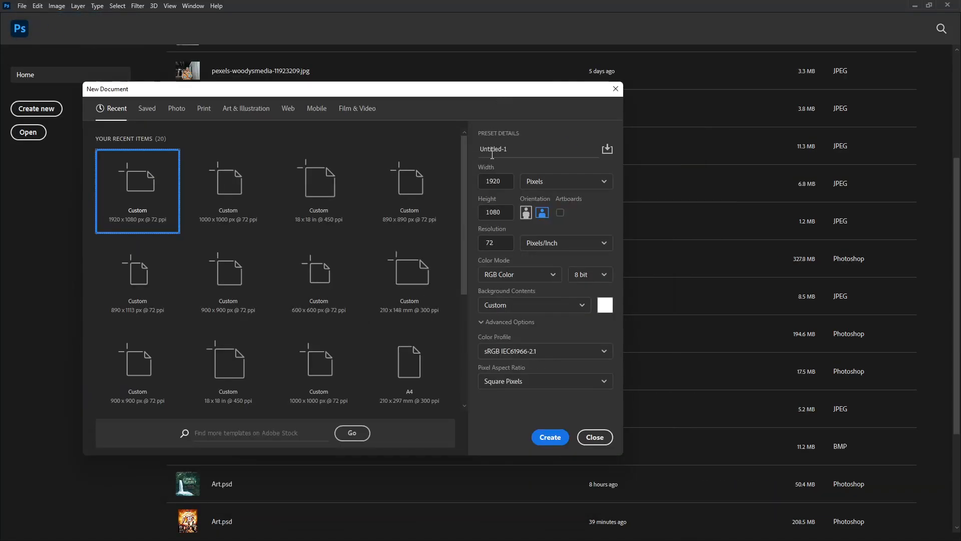
{"action": "left_click_drag", "start_coordinate": [501, 181], "coordinate": [457, 181]}
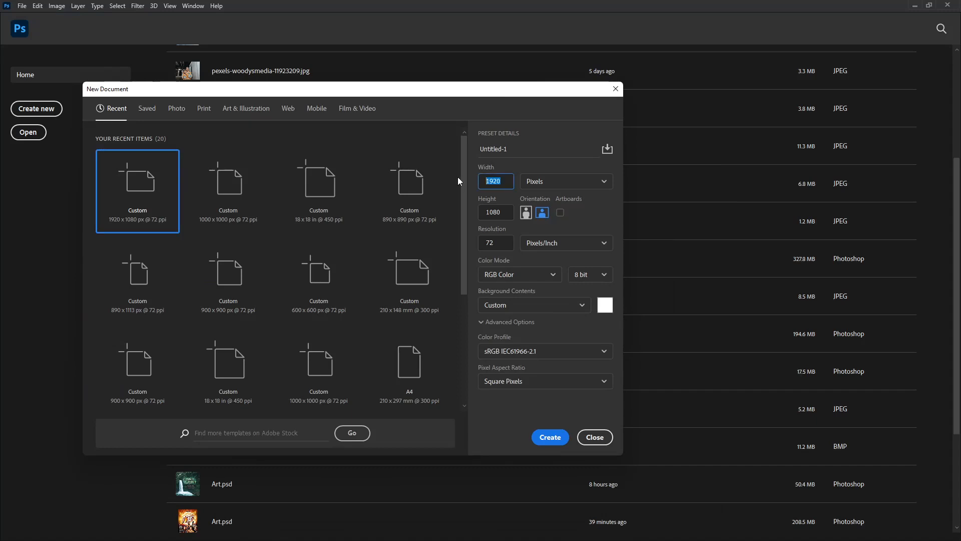
{"action": "type", "text": "1000"}
{"action": "key", "text": "Tab"}
{"action": "type", "text": "10"}
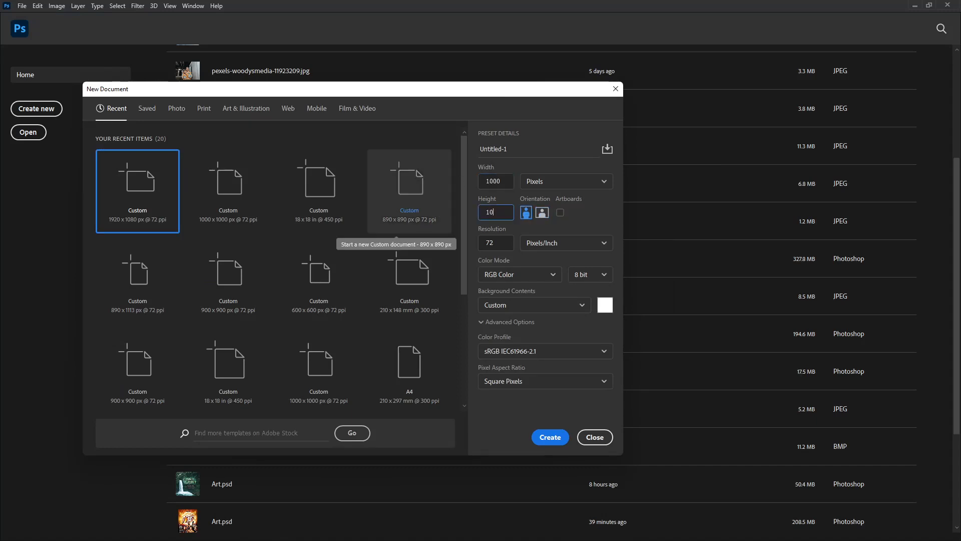
{"action": "type", "text": "00"}
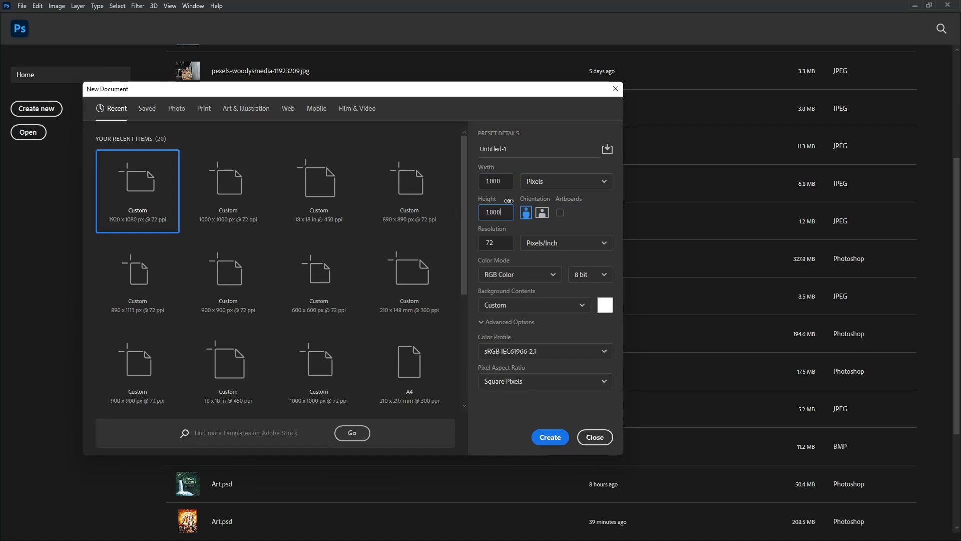
Name the document Party 3D Title and create it at 72 pixels/inch in RGB Color.
{"action": "left_click", "coordinate": [521, 152]}
{"action": "type", "text": "Party 3D Title"}
{"action": "left_click_drag", "start_coordinate": [497, 244], "coordinate": [490, 242]}
{"action": "left_click", "coordinate": [487, 242]}
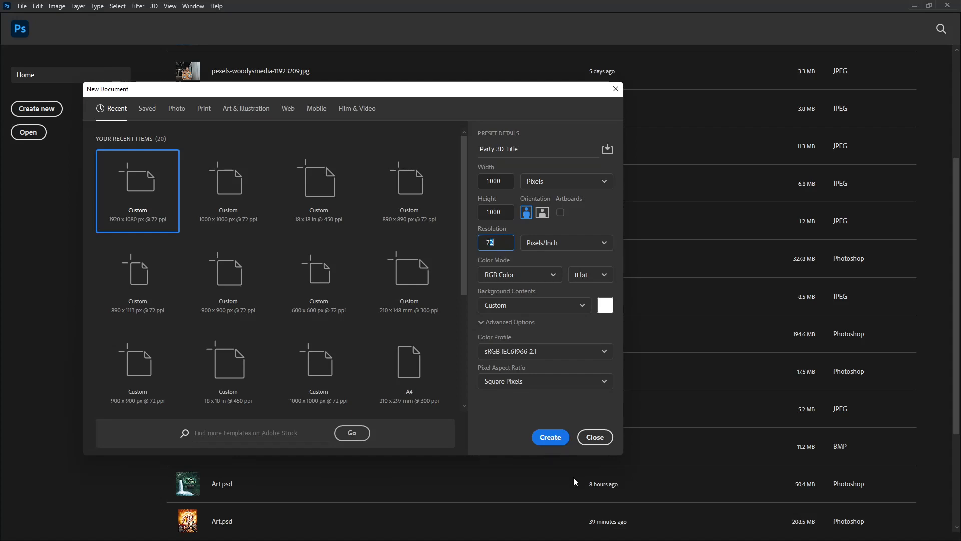
{"action": "left_click", "coordinate": [511, 279]}
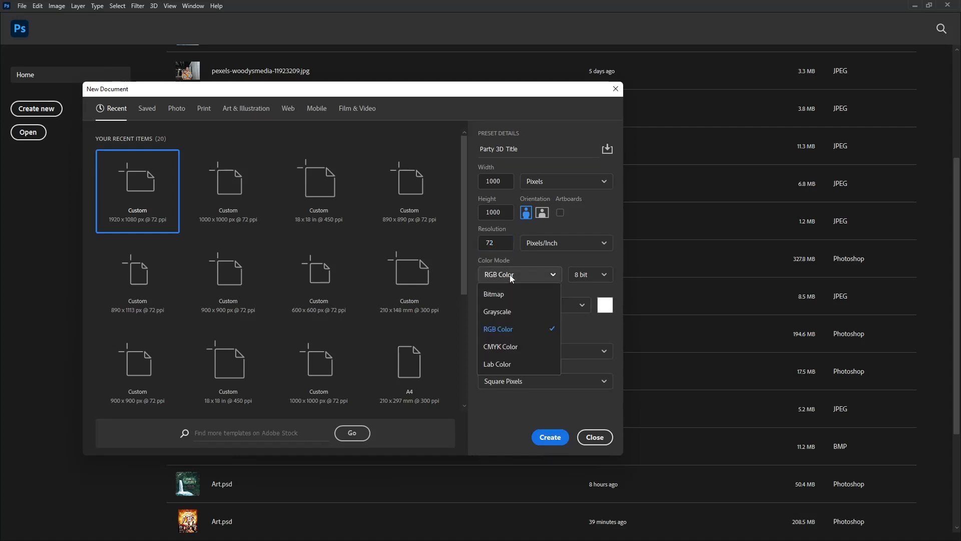
{"action": "left_click", "coordinate": [511, 276]}
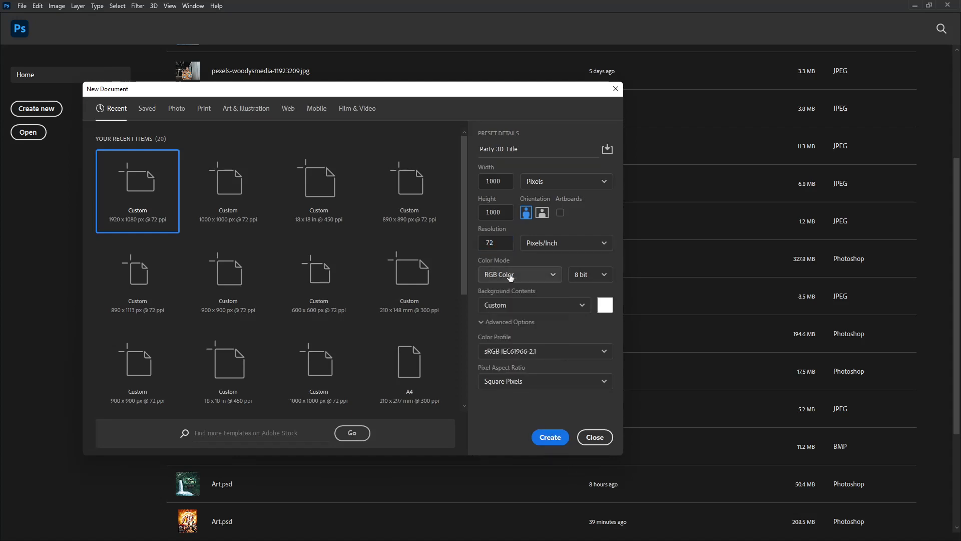
{"action": "left_click", "coordinate": [546, 438]}
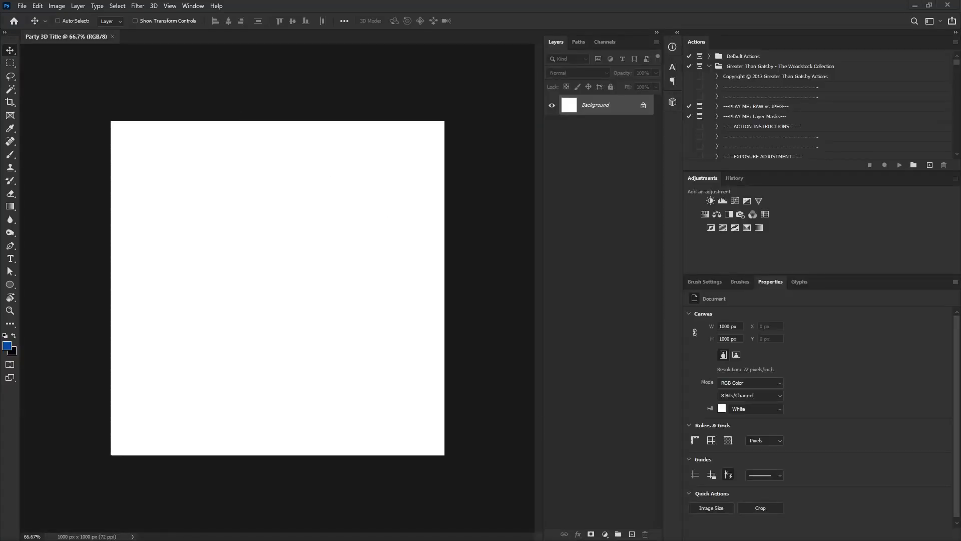
Open the rendered files 3D Art.tif and A_3D Art.tif as separate documents and compare them.
{"action": "left_click_drag", "start_coordinate": [0, 40], "coordinate": [247, 38]}
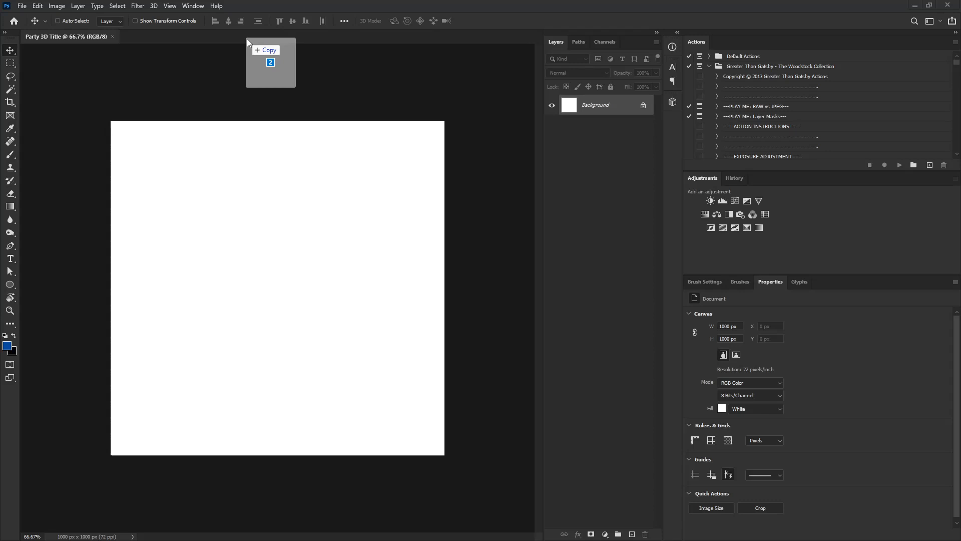
{"action": "left_click_drag", "start_coordinate": [248, 38], "coordinate": [248, 38]}
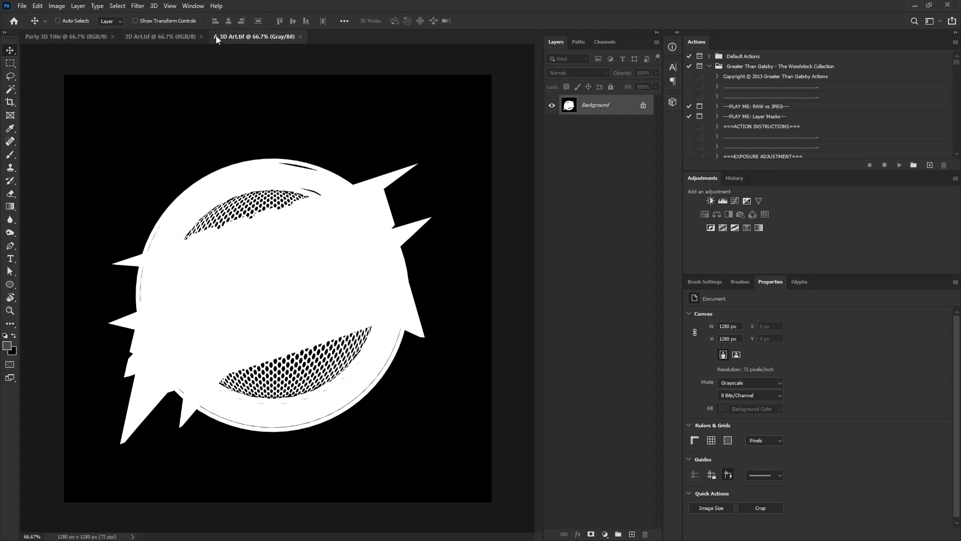
{"action": "left_click", "coordinate": [163, 36]}
{"action": "left_click", "coordinate": [232, 36]}
{"action": "left_click", "coordinate": [173, 36]}
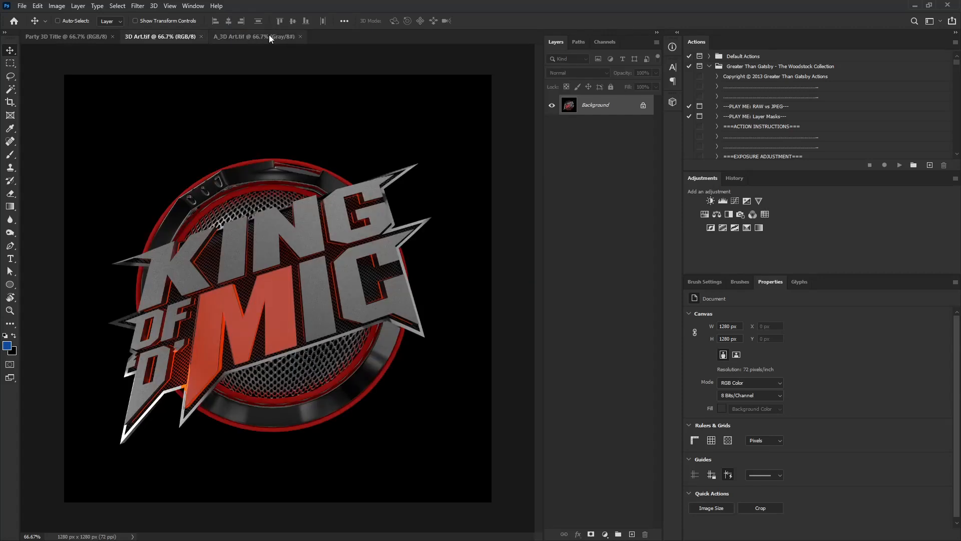
{"action": "left_click", "coordinate": [269, 36]}
{"action": "left_click", "coordinate": [174, 36]}
Copy the A_3D Art.tif mask image onto a new layer in 3D Art.tif and load its Blue channel as a selection.
{"action": "left_click", "coordinate": [255, 36]}
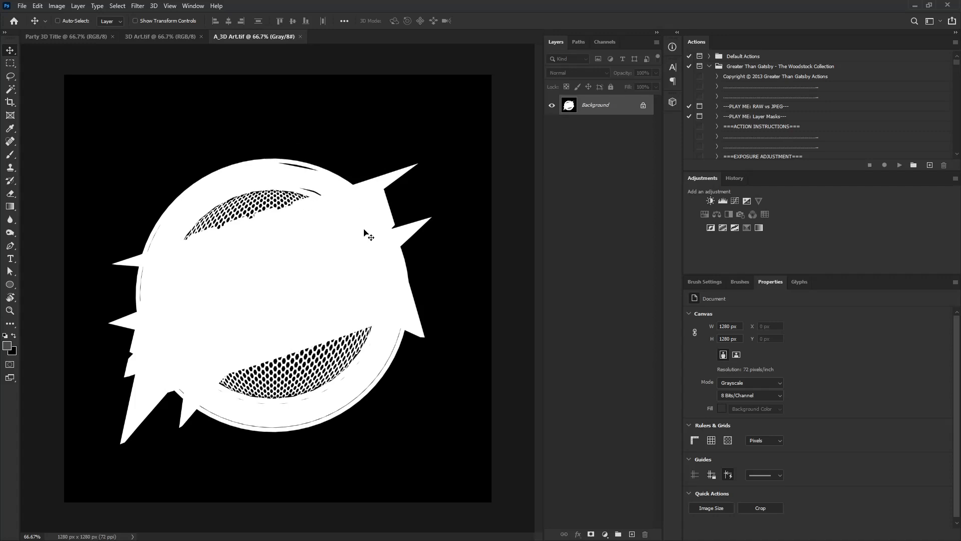
{"action": "left_click", "coordinate": [152, 40]}
{"action": "key", "text": "ctrl+v"}
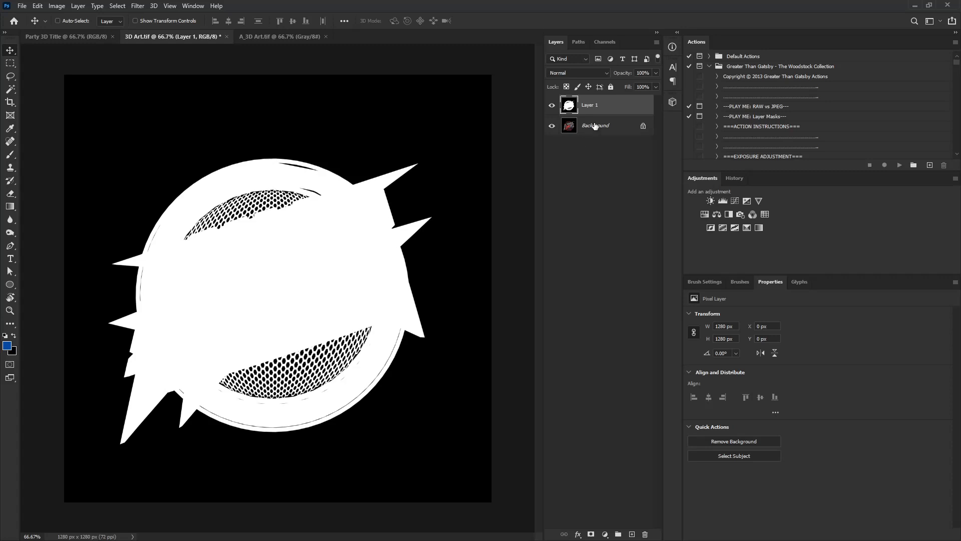
{"action": "left_click", "coordinate": [606, 42]}
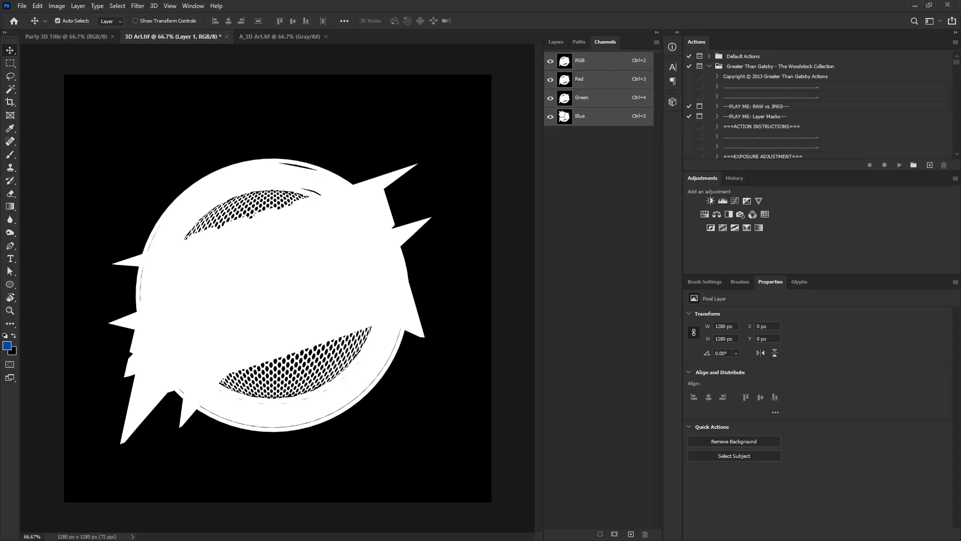
{"action": "left_click", "coordinate": [565, 117], "text": "ctrl"}
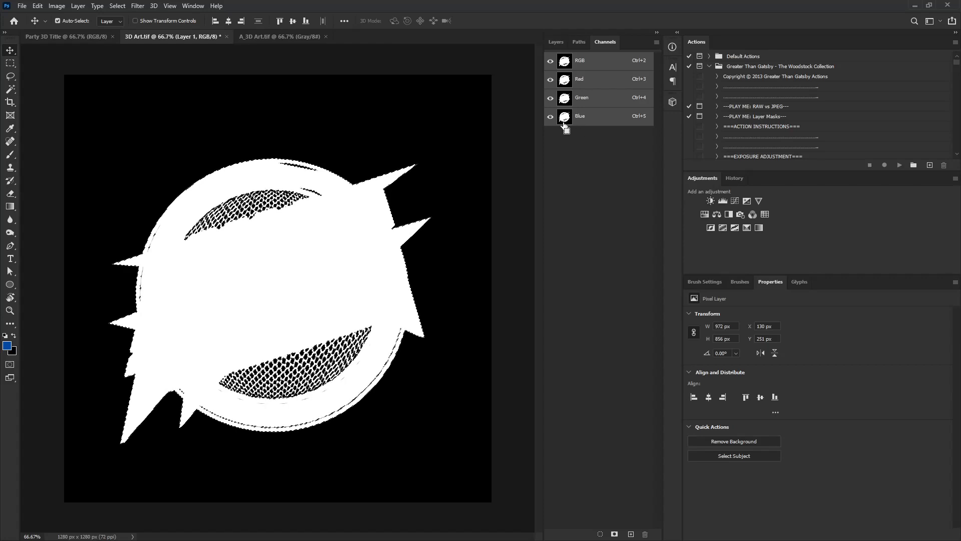
Add the thin dark slivers in the ring's upper rim to the selection with the Lasso tool.
{"action": "left_click", "coordinate": [555, 43]}
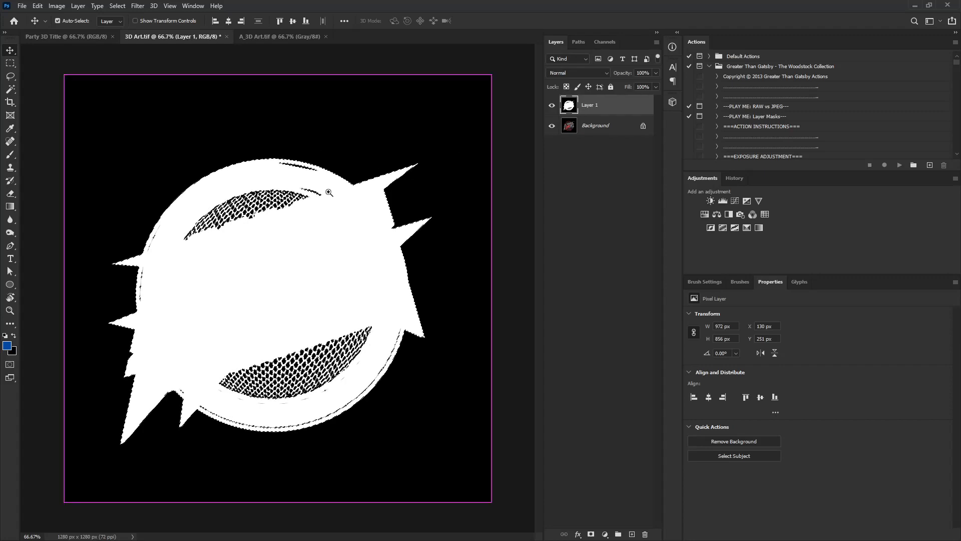
{"action": "left_click_drag", "start_coordinate": [286, 159], "coordinate": [372, 202], "text": "ctrl"}
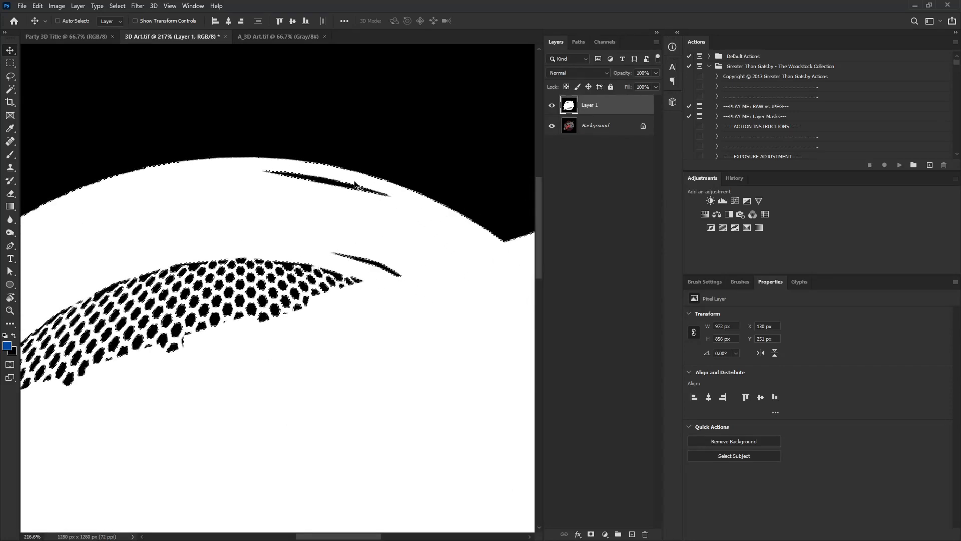
{"action": "left_click", "coordinate": [10, 76]}
{"action": "mouse_move", "coordinate": [405, 195]}
{"action": "left_mouse_down"}
{"action": "mouse_move", "coordinate": [261, 165]}
{"action": "mouse_move", "coordinate": [310, 234]}
{"action": "mouse_move", "coordinate": [357, 273]}
{"action": "mouse_move", "coordinate": [427, 281]}
{"action": "mouse_move", "coordinate": [405, 197]}
{"action": "left_mouse_up"}
Lasso around the thin unselected gaps along the ring's lower-right rim to include them in the selection.
{"action": "left_click_drag", "start_coordinate": [504, 170], "coordinate": [423, 181], "text": "ctrl"}
{"action": "mouse_move", "coordinate": [231, 316]}
{"action": "left_mouse_down", "text": "ctrl"}
{"action": "mouse_move", "coordinate": [314, 337]}
{"action": "mouse_move", "coordinate": [285, 327]}
{"action": "left_mouse_up", "text": "ctrl"}
{"action": "left_click_drag", "start_coordinate": [408, 411], "coordinate": [321, 299]}
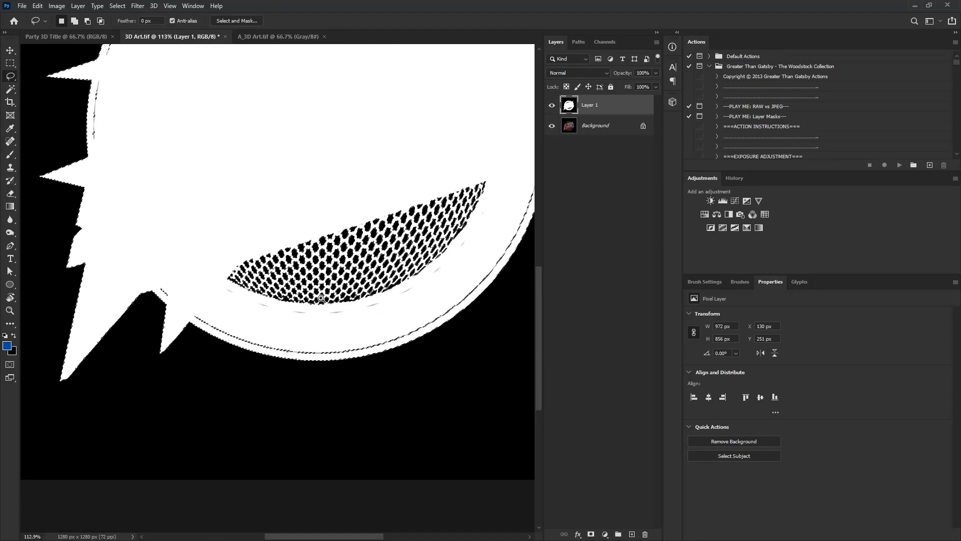
{"action": "left_click_drag", "start_coordinate": [414, 269], "coordinate": [362, 277]}
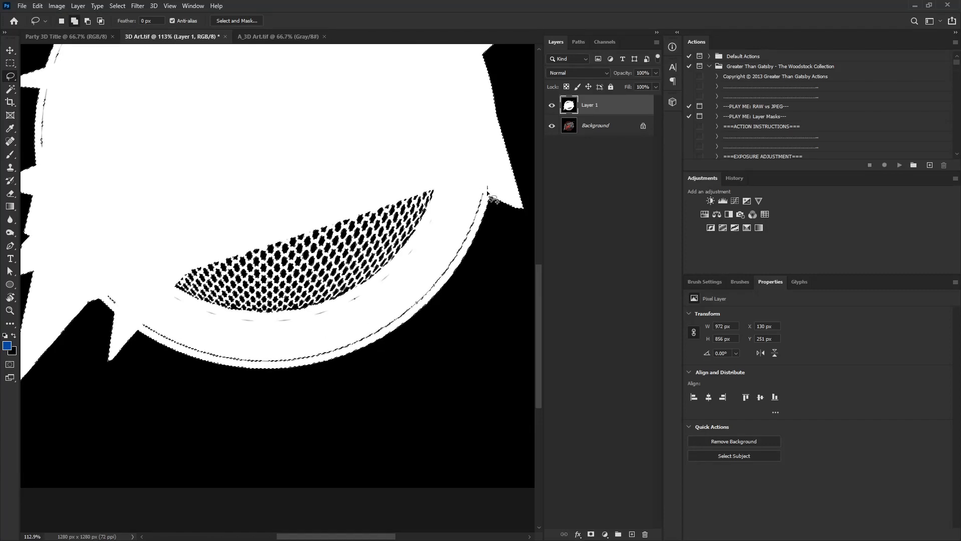
{"action": "mouse_move", "coordinate": [484, 220]}
{"action": "left_mouse_down"}
{"action": "mouse_move", "coordinate": [457, 266]}
{"action": "mouse_move", "coordinate": [483, 177]}
{"action": "mouse_move", "coordinate": [494, 188]}
{"action": "left_mouse_up"}
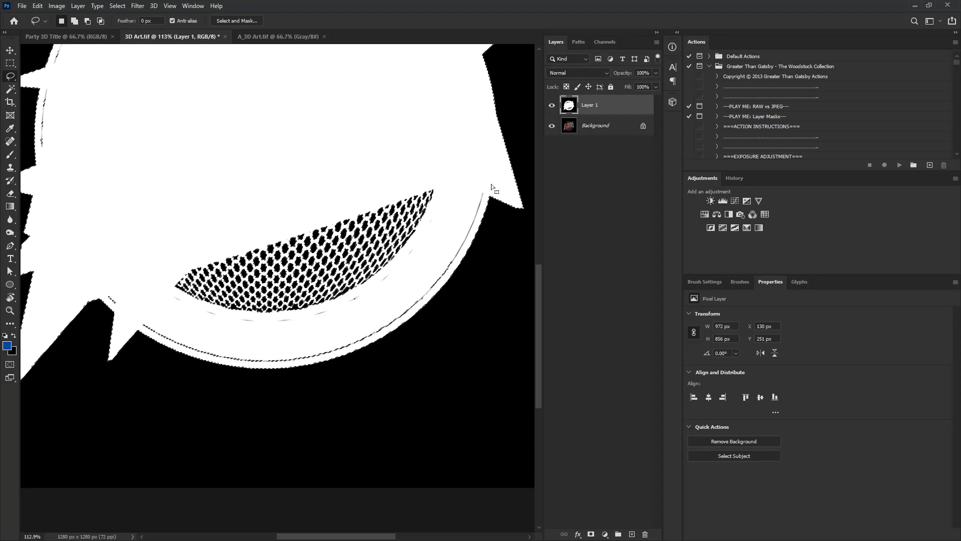
{"action": "mouse_move", "coordinate": [457, 252]}
{"action": "left_mouse_down"}
{"action": "mouse_move", "coordinate": [427, 301]}
{"action": "mouse_move", "coordinate": [388, 332]}
{"action": "mouse_move", "coordinate": [336, 351]}
{"action": "mouse_move", "coordinate": [281, 327]}
{"action": "mouse_move", "coordinate": [422, 256]}
{"action": "mouse_move", "coordinate": [457, 252]}
{"action": "left_mouse_up"}
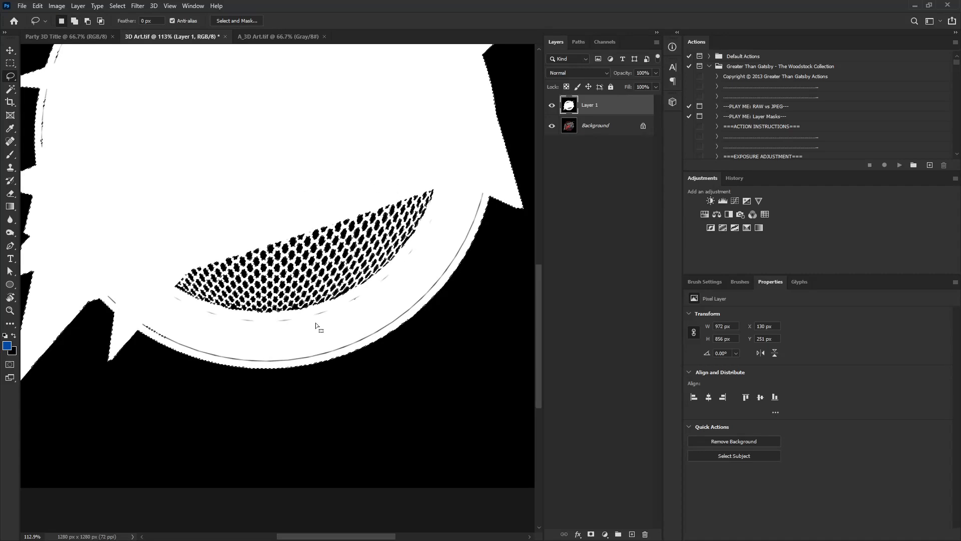
{"action": "key", "text": "ctrl+0"}
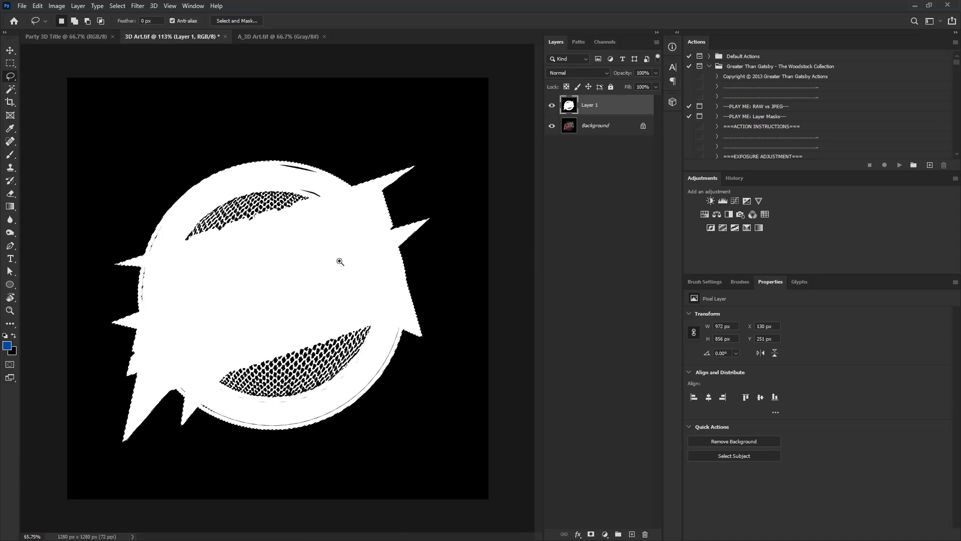
Add the remaining rim gaps beside the lower-left spikes to the selection with the Lasso tool.
{"action": "scroll", "coordinate": [334, 331], "scroll_direction": "down", "scroll_amount": 1, "text": "alt"}
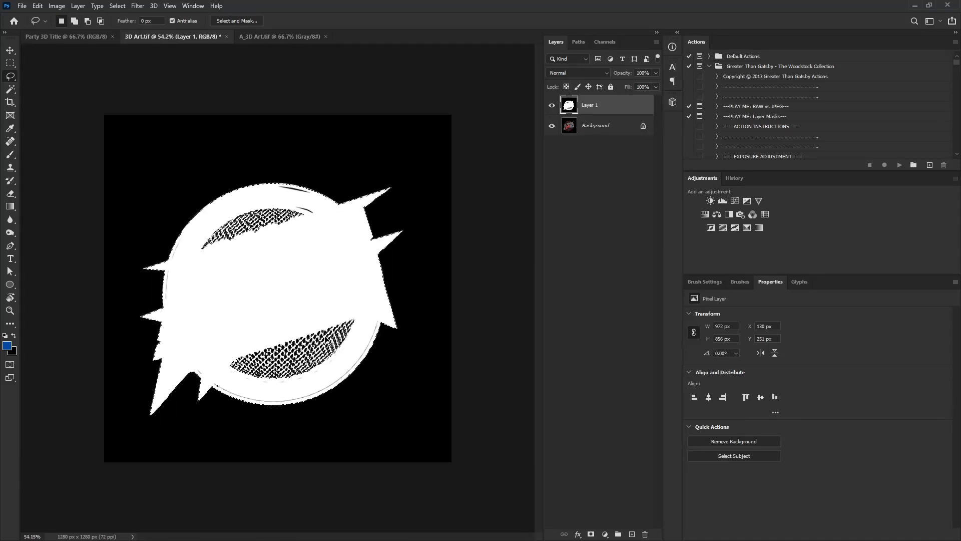
{"action": "key", "text": "ctrl+alt+2"}
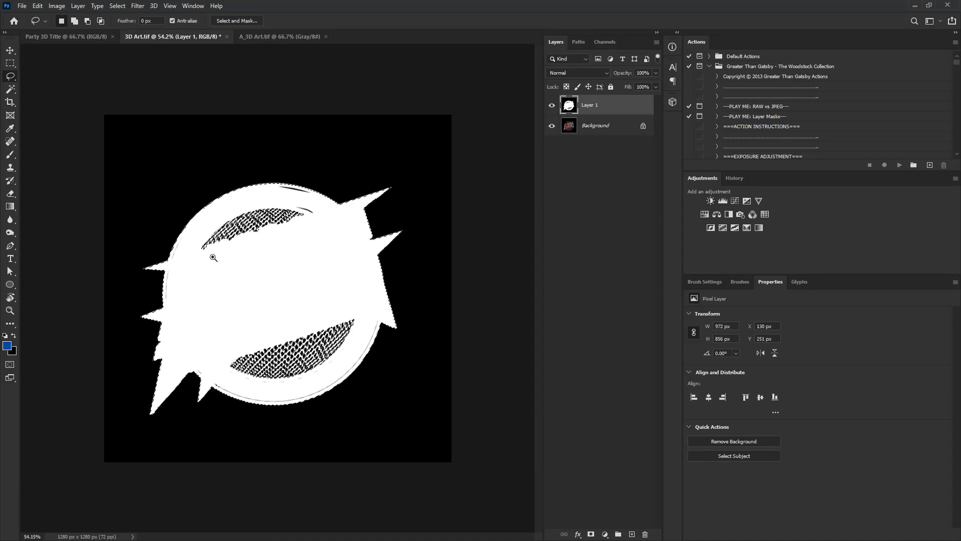
{"action": "left_click_drag", "start_coordinate": [213, 256], "coordinate": [225, 243], "text": "ctrl"}
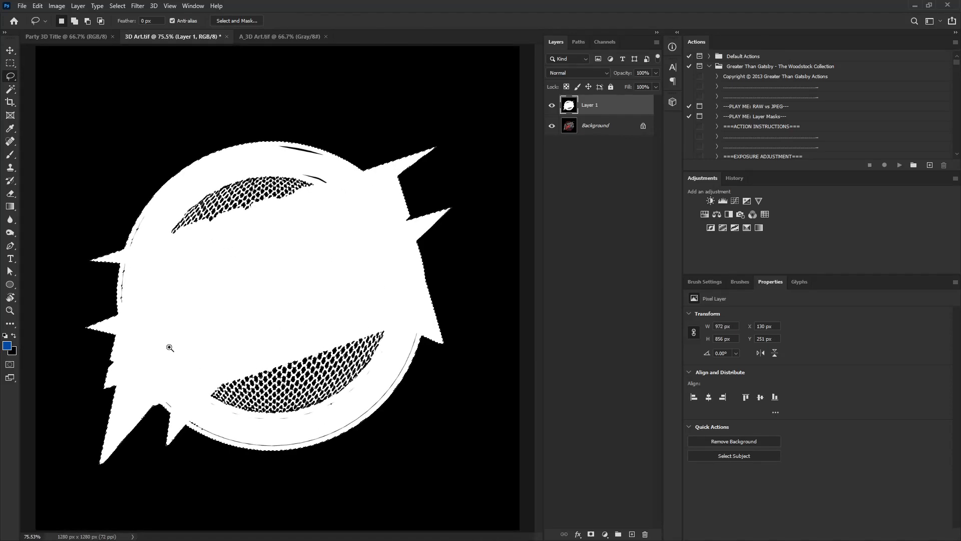
{"action": "left_click_drag", "start_coordinate": [205, 433], "coordinate": [207, 432], "text": "ctrl"}
{"action": "mouse_move", "coordinate": [164, 386]}
{"action": "left_mouse_down", "text": "shift"}
{"action": "mouse_move", "coordinate": [227, 391]}
{"action": "mouse_move", "coordinate": [240, 451]}
{"action": "mouse_move", "coordinate": [273, 453]}
{"action": "mouse_move", "coordinate": [204, 399]}
{"action": "left_mouse_up", "text": "shift"}
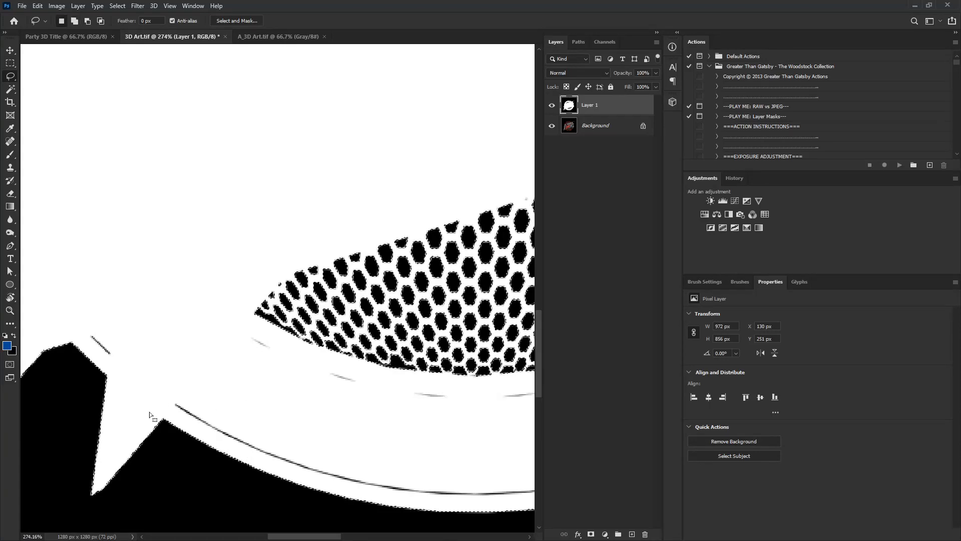
{"action": "left_click_drag", "start_coordinate": [238, 256], "coordinate": [203, 256], "text": "ctrl"}
{"action": "left_click_drag", "start_coordinate": [299, 202], "coordinate": [281, 275]}
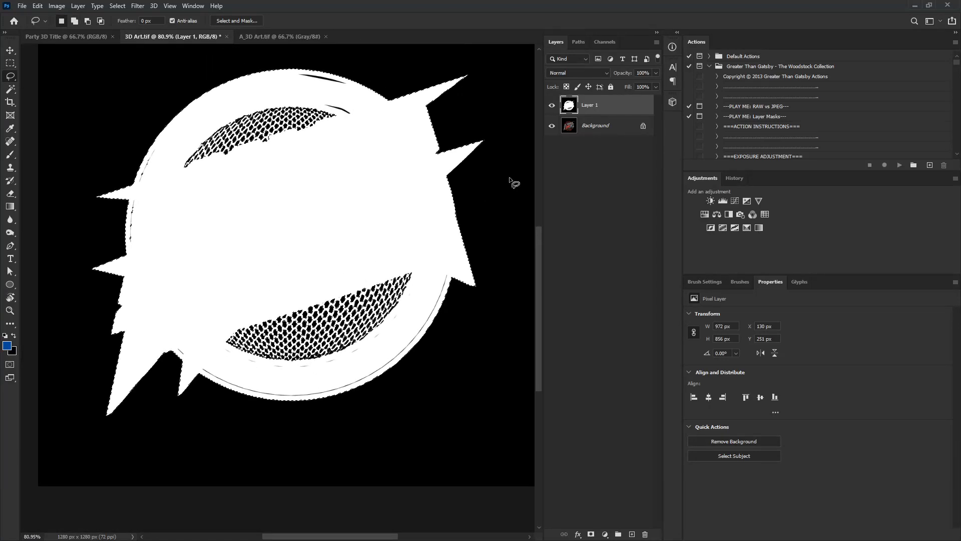
Hide Layer 1, copy the selected logo from the Background to a new layer, and hide the Background.
{"action": "left_click", "coordinate": [552, 109]}
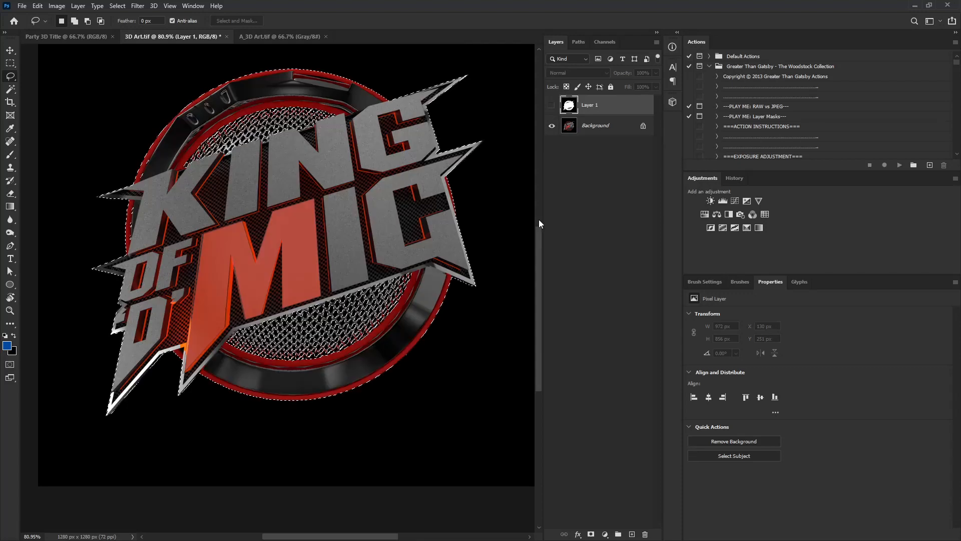
{"action": "left_click", "coordinate": [608, 121]}
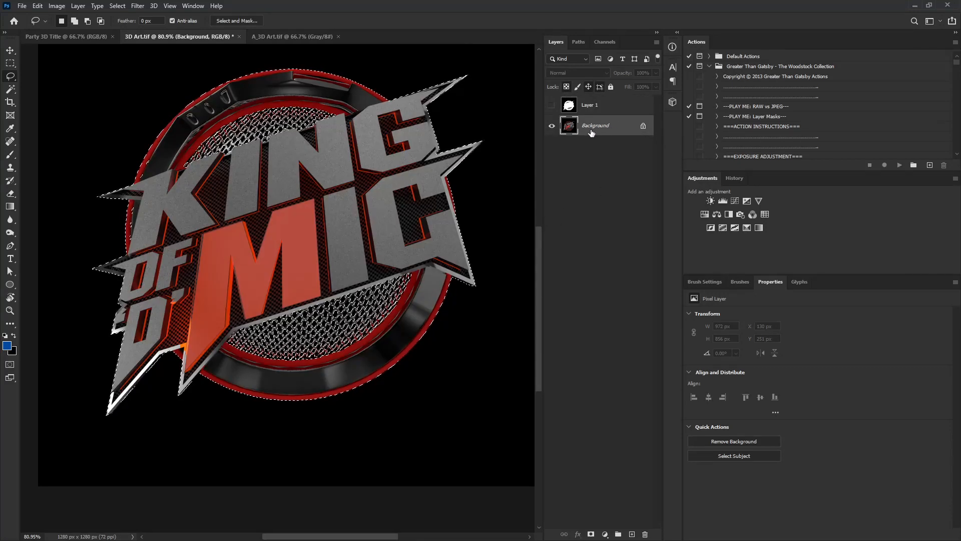
{"action": "key", "text": "ctrl+j"}
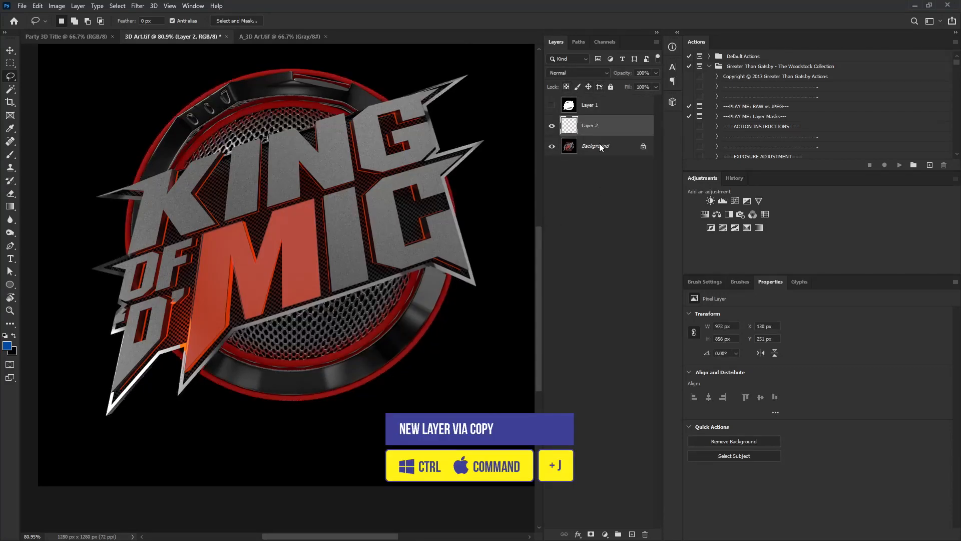
{"action": "left_click", "coordinate": [551, 147]}
{"action": "left_click", "coordinate": [434, 184], "text": "alt"}
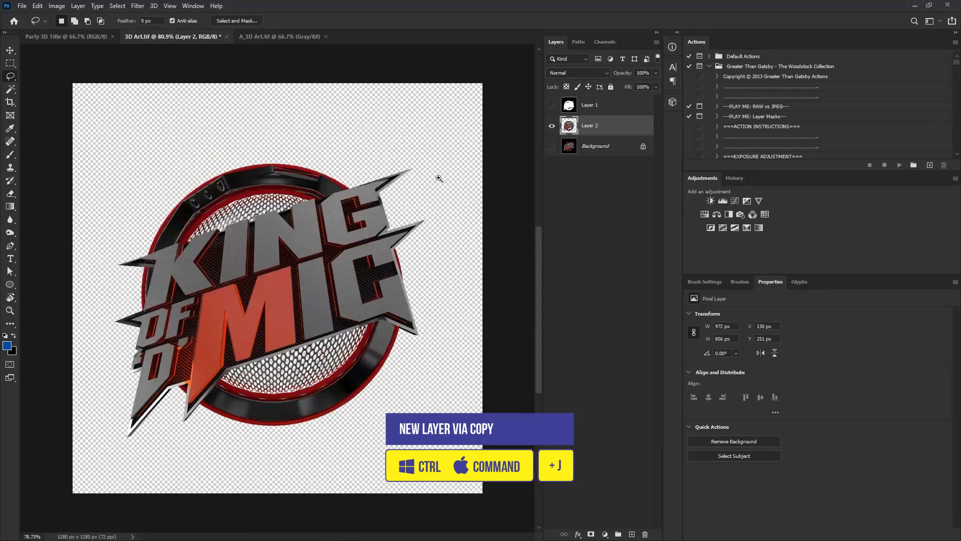
{"action": "mouse_move", "coordinate": [256, 253]}
{"action": "left_mouse_down", "text": "ctrl"}
{"action": "mouse_move", "coordinate": [293, 255]}
{"action": "mouse_move", "coordinate": [270, 257]}
{"action": "left_mouse_up", "text": "ctrl"}
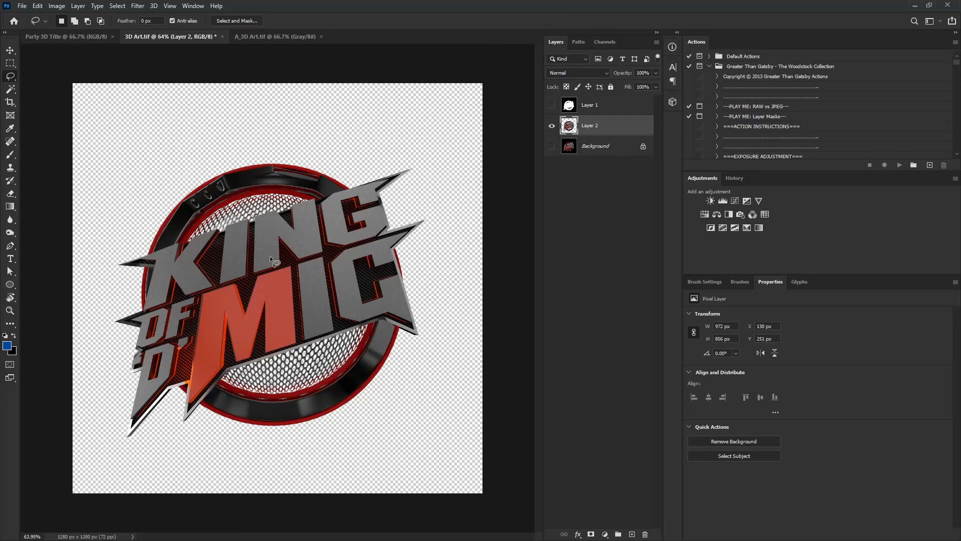
Move the cut-out logo into the Party 3D Title document and convert its layer to a Smart Object.
{"action": "key", "text": "v"}
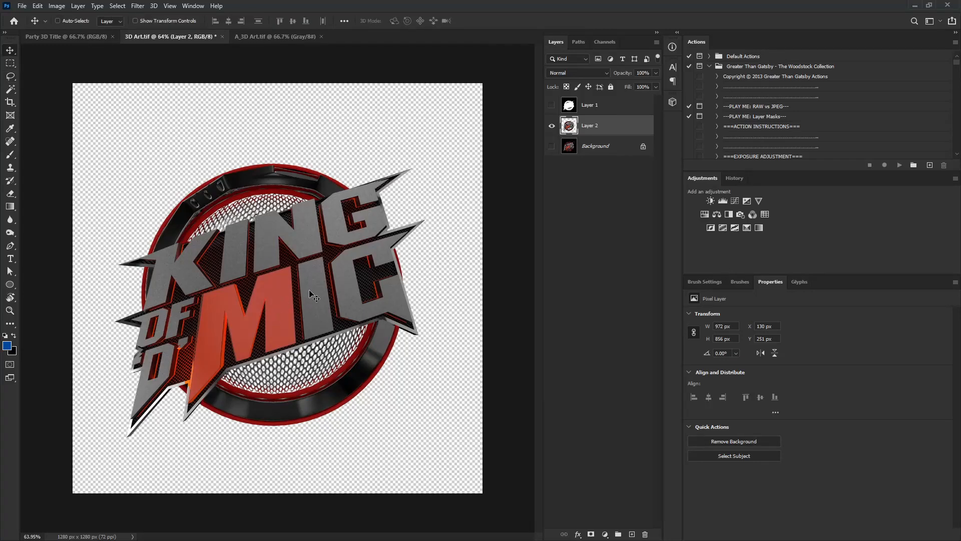
{"action": "mouse_move", "coordinate": [274, 280]}
{"action": "left_mouse_down"}
{"action": "mouse_move", "coordinate": [143, 71]}
{"action": "mouse_move", "coordinate": [82, 35]}
{"action": "mouse_move", "coordinate": [281, 275]}
{"action": "mouse_move", "coordinate": [294, 270]}
{"action": "left_mouse_up"}
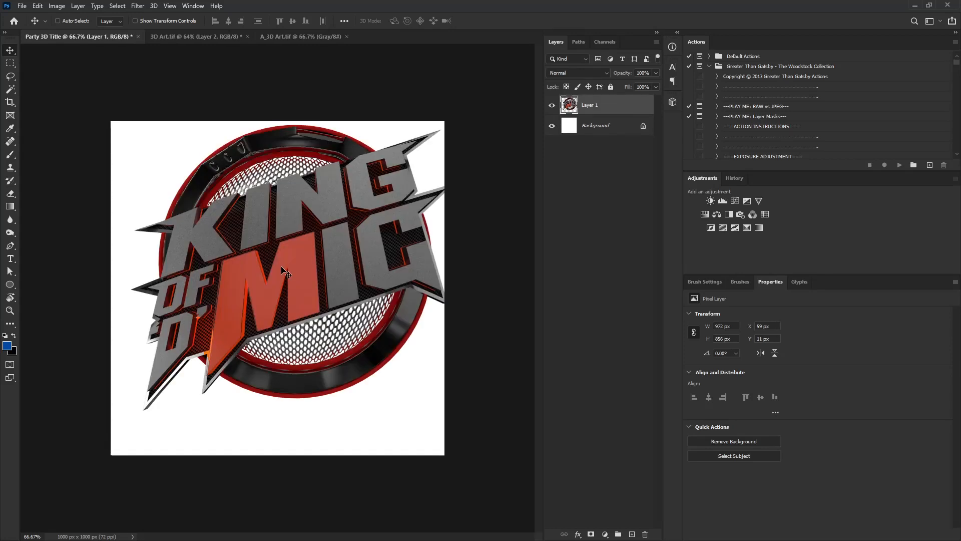
{"action": "right_click", "coordinate": [602, 108]}
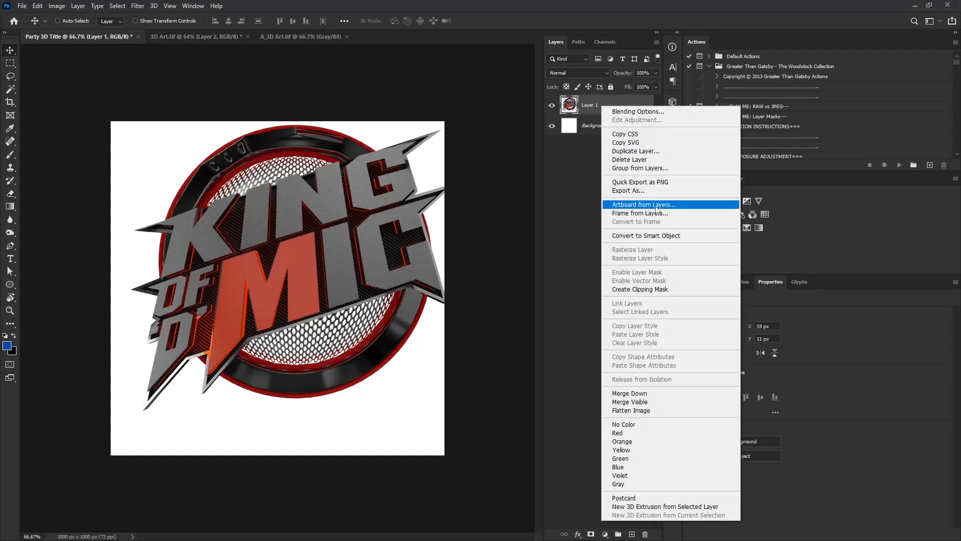
{"action": "left_click", "coordinate": [661, 237]}
Scale the logo proportionally to about 682 × 600 px with Free Transform and centre it on the canvas.
{"action": "key", "text": "ctrl+t"}
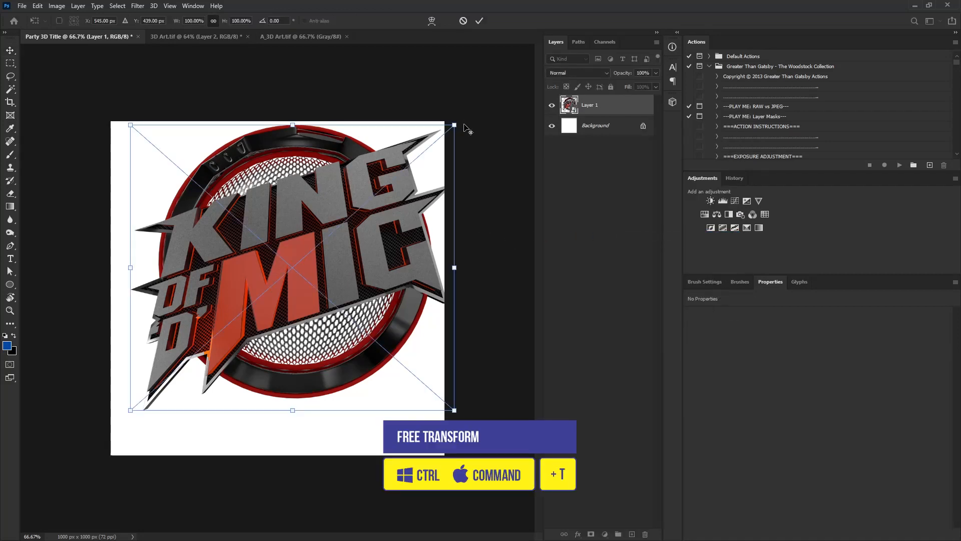
{"action": "left_click_drag", "start_coordinate": [455, 124], "coordinate": [387, 164], "text": "alt"}
{"action": "key", "text": "ctrl+0"}
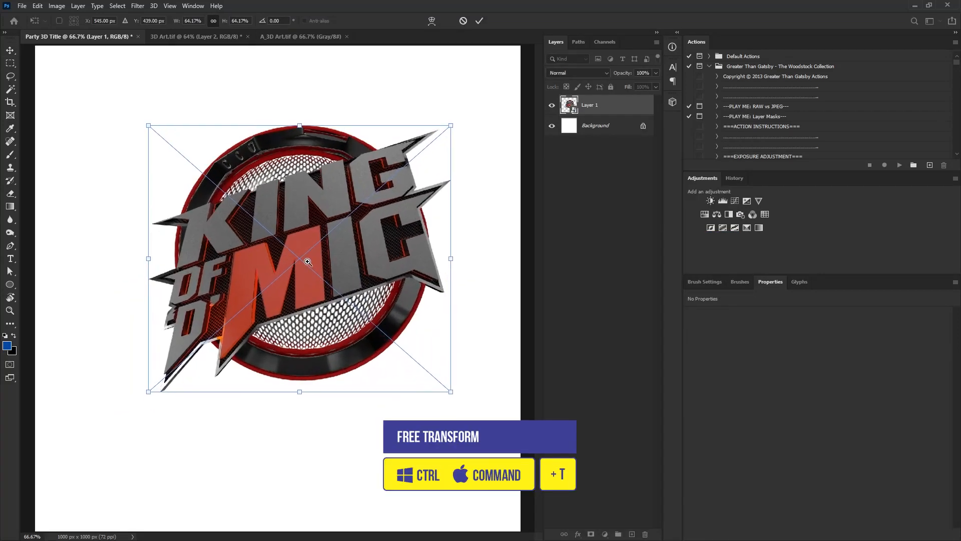
{"action": "left_click_drag", "start_coordinate": [297, 261], "coordinate": [335, 204]}
{"action": "left_click_drag", "start_coordinate": [403, 224], "coordinate": [387, 277]}
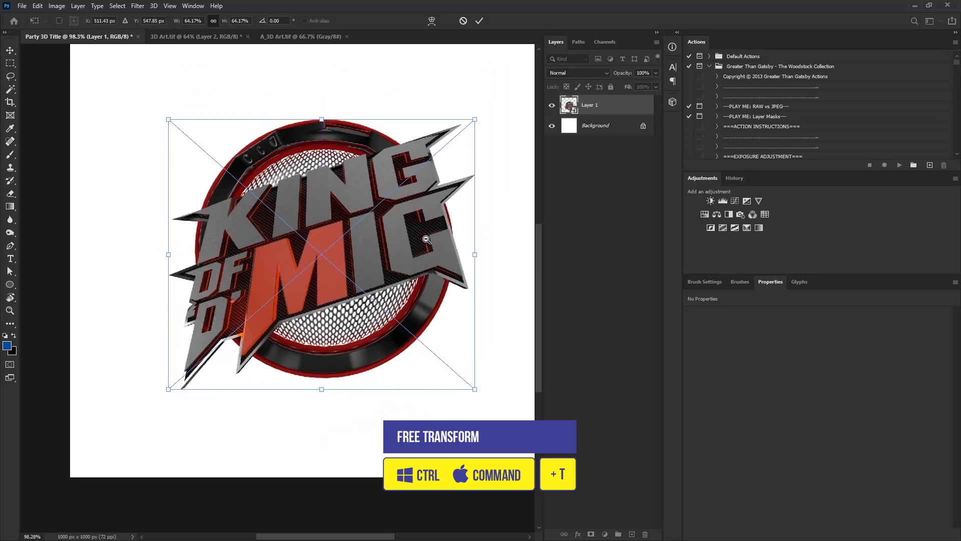
{"action": "left_click_drag", "start_coordinate": [427, 239], "coordinate": [416, 240], "text": "ctrl"}
{"action": "left_click_drag", "start_coordinate": [310, 264], "coordinate": [306, 246]}
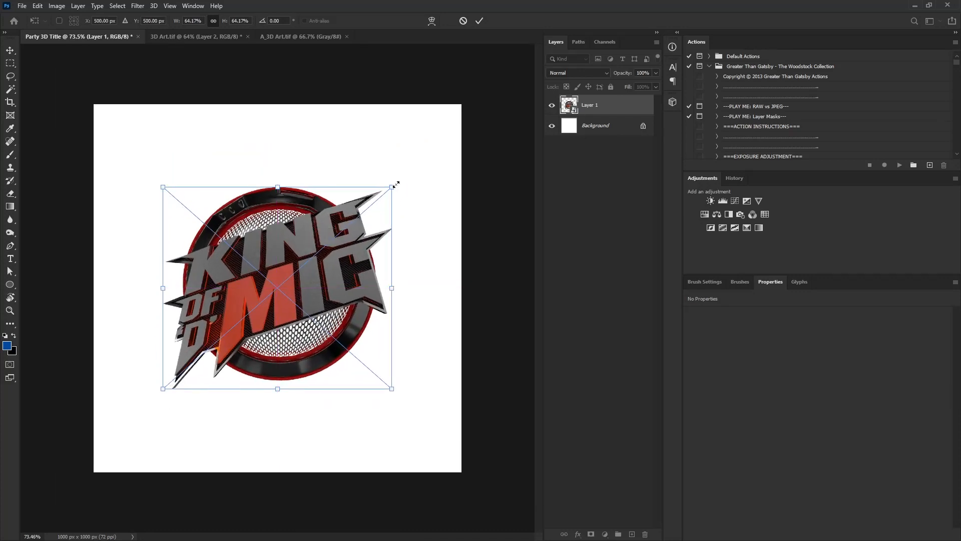
{"action": "left_click_drag", "start_coordinate": [395, 187], "coordinate": [407, 177], "text": "alt"}
{"action": "key", "text": "Return"}
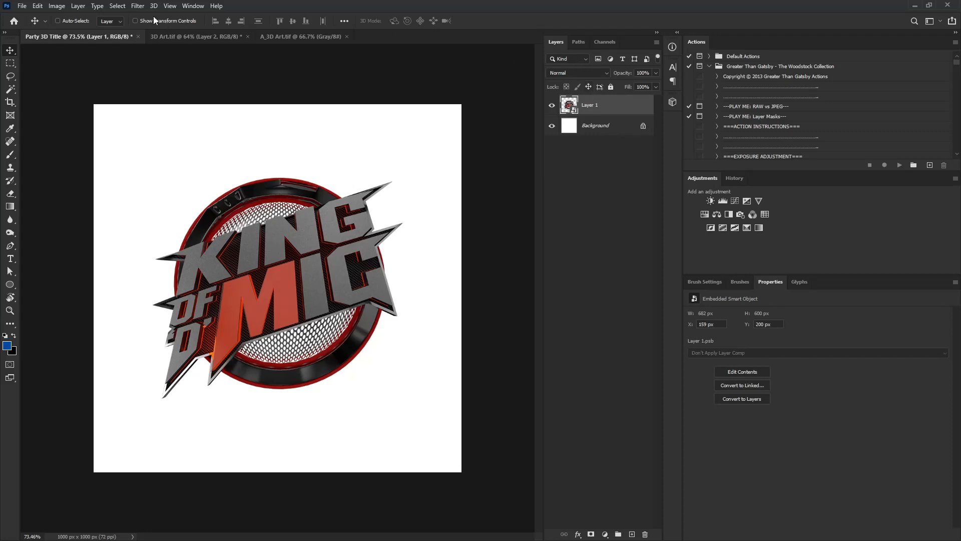
Sharpen the logo with an Unsharp Mask smart filter, adjusting its amount and radius.
{"action": "left_click", "coordinate": [139, 5]}
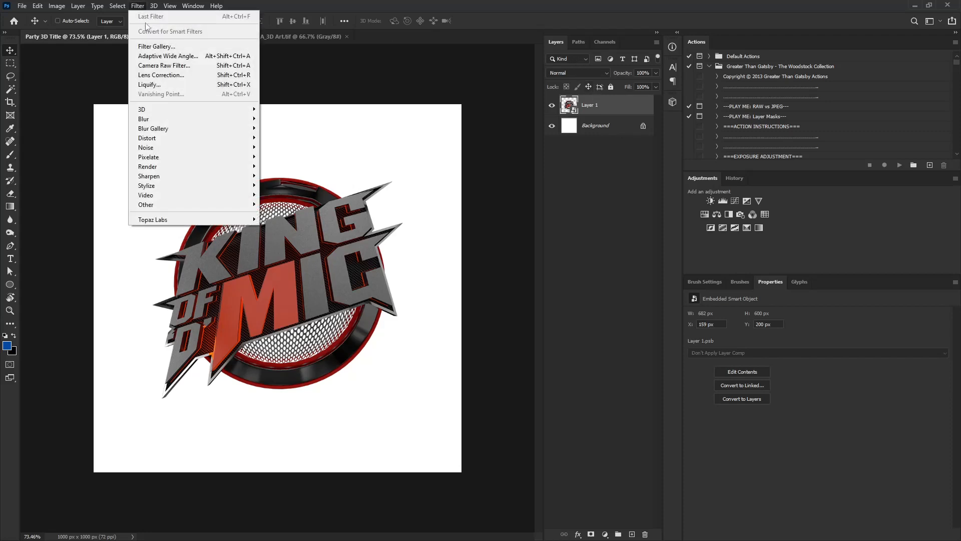
{"action": "mouse_move", "coordinate": [170, 176]}
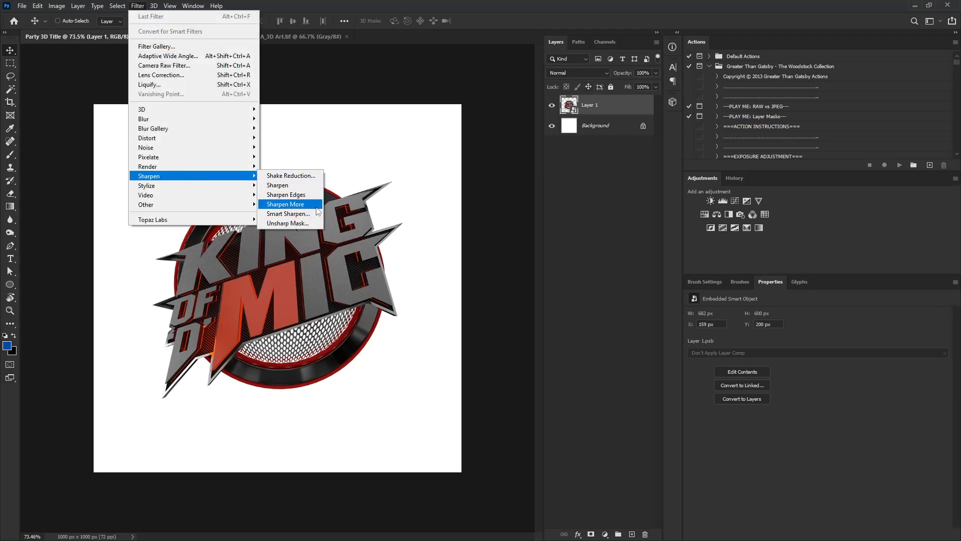
{"action": "left_click", "coordinate": [310, 220]}
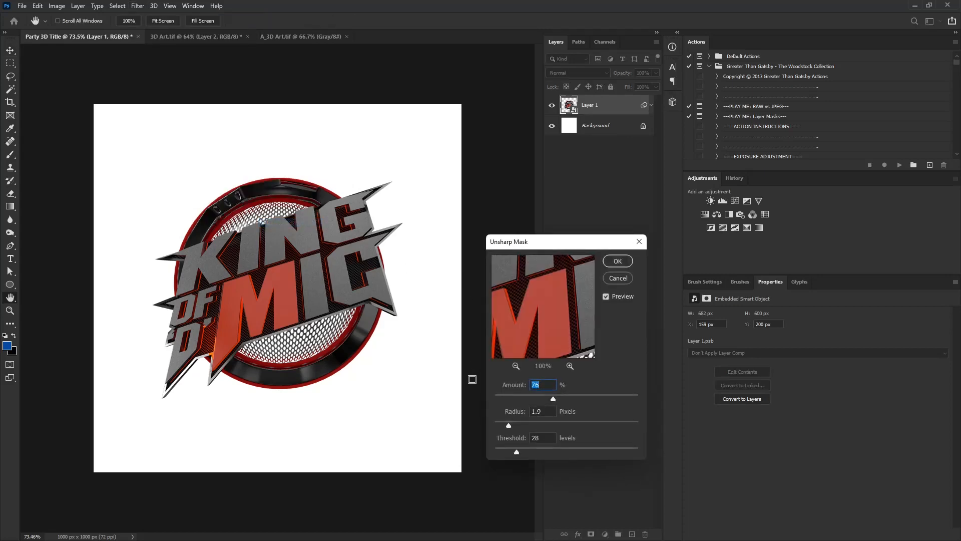
{"action": "left_click_drag", "start_coordinate": [554, 399], "coordinate": [550, 400]}
{"action": "left_click_drag", "start_coordinate": [546, 412], "coordinate": [533, 412]}
{"action": "left_click", "coordinate": [624, 261]}
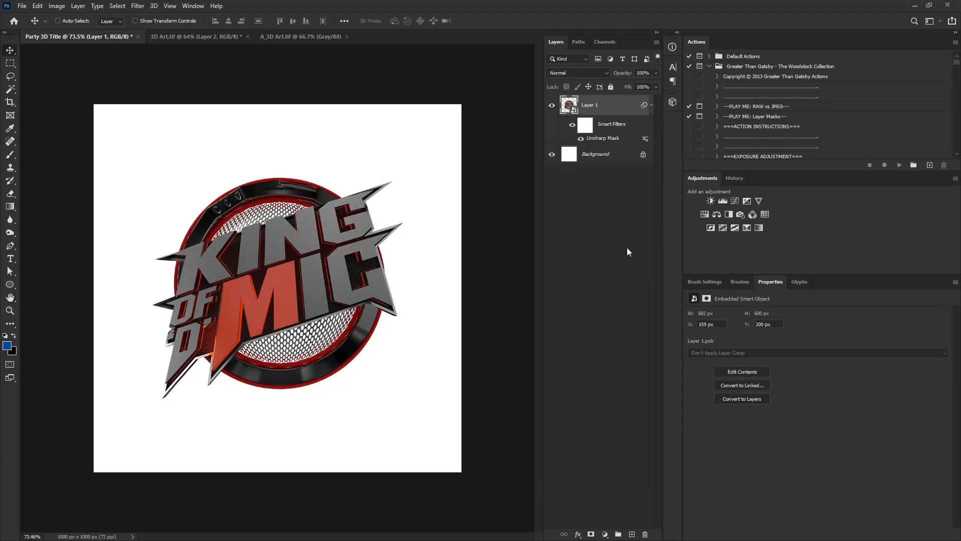
Add a Curves adjustment clipped to the logo and shape a gentle S-curve with an upper point near input 156, output 164.
{"action": "left_click", "coordinate": [736, 201]}
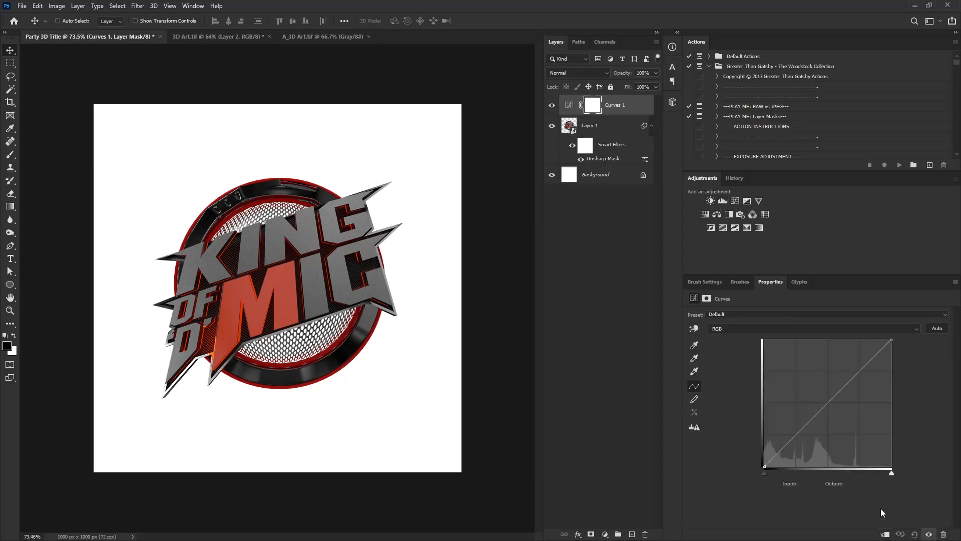
{"action": "left_click", "coordinate": [885, 535]}
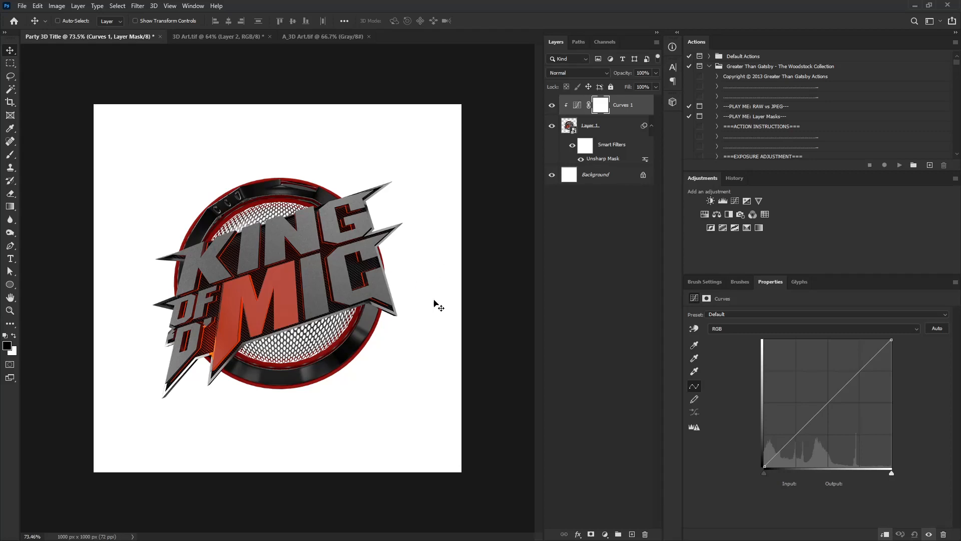
{"action": "left_click_drag", "start_coordinate": [797, 434], "coordinate": [799, 435]}
{"action": "mouse_move", "coordinate": [841, 392]}
{"action": "left_mouse_down"}
{"action": "mouse_move", "coordinate": [834, 377]}
{"action": "mouse_move", "coordinate": [842, 384]}
{"action": "left_mouse_up"}
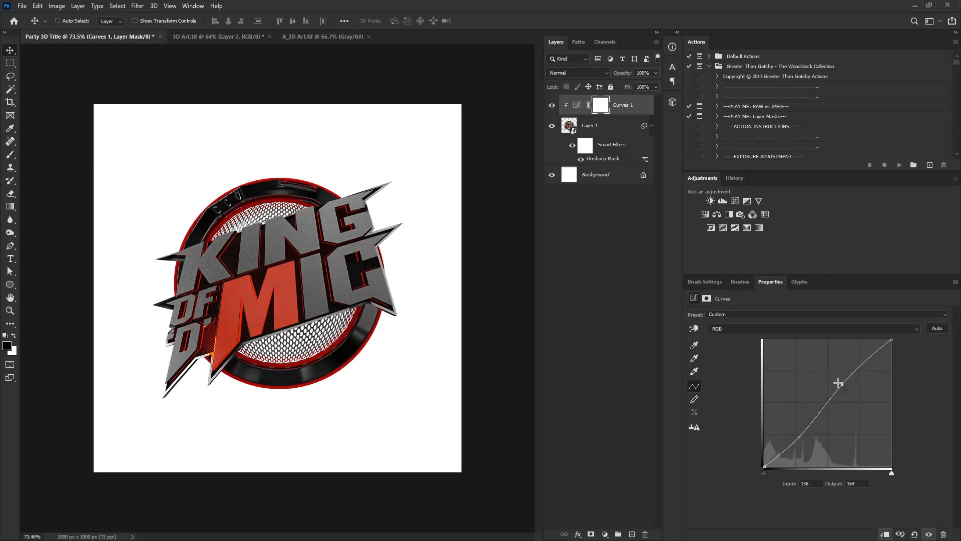
Add a second clipped Curves adjustment and brighten the logo by raising the midtones to input 114, output 193.
{"action": "left_click", "coordinate": [734, 200]}
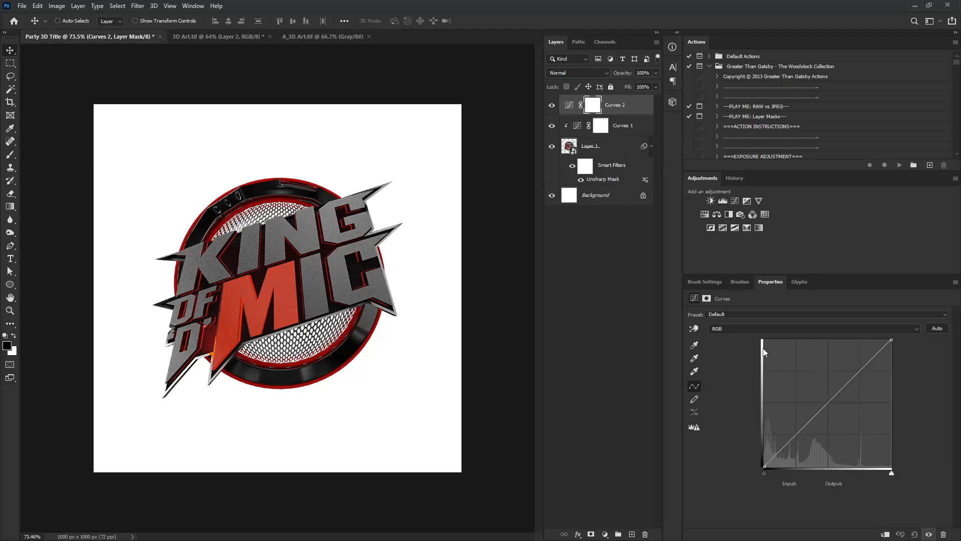
{"action": "left_click", "coordinate": [885, 535]}
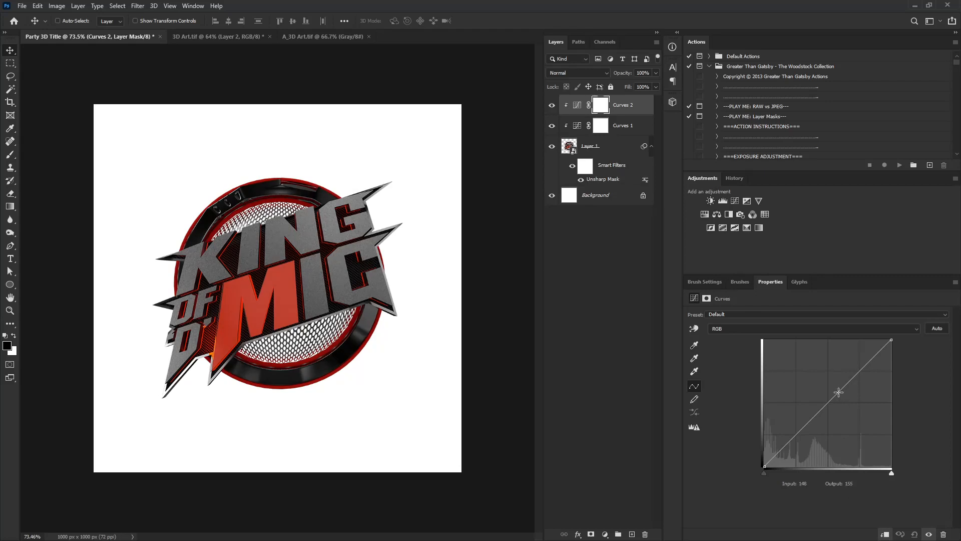
{"action": "left_click_drag", "start_coordinate": [839, 392], "coordinate": [821, 371]}
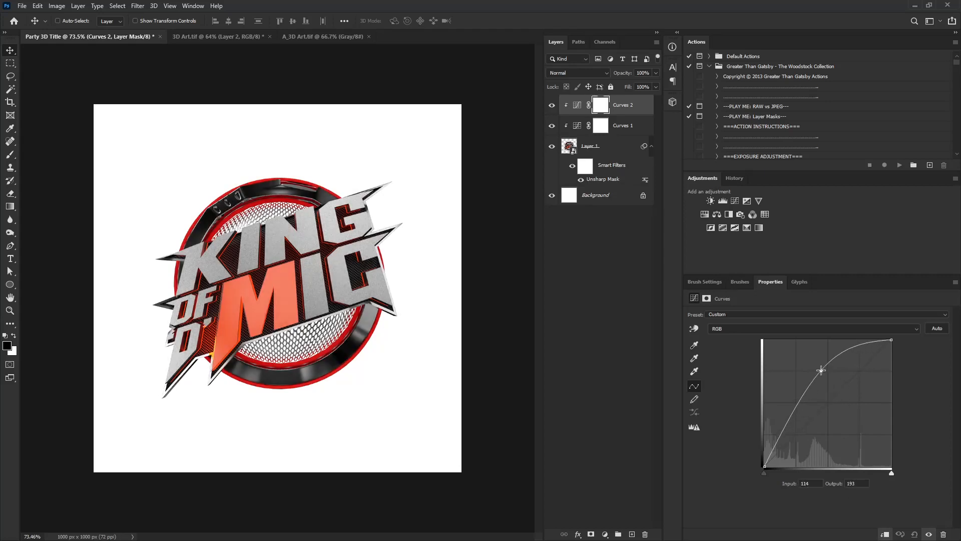
With Curves 2 temporarily hidden, select the grey letter faces of KING, OF, D' and IC using the Magic Wand.
{"action": "left_click", "coordinate": [551, 106]}
{"action": "key", "text": "ctrl+0"}
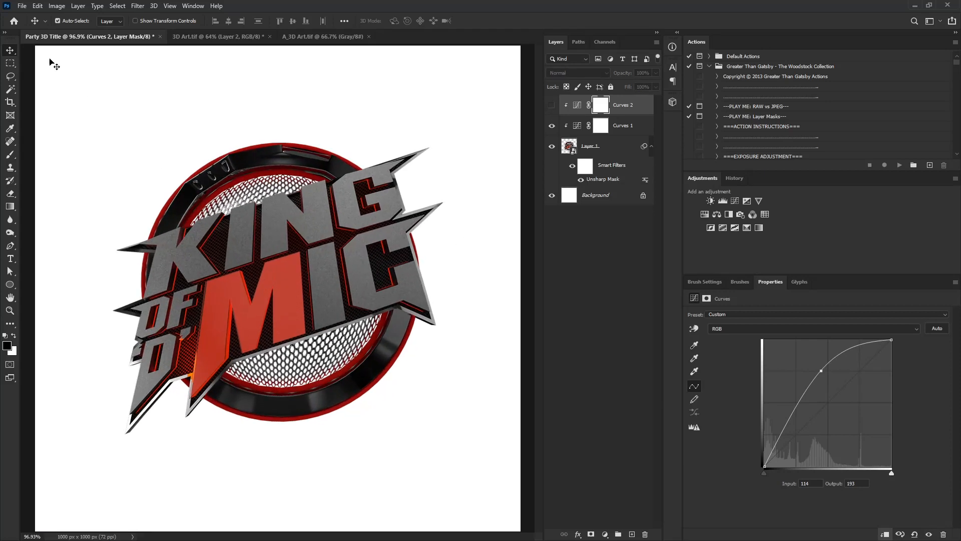
{"action": "left_click", "coordinate": [11, 90]}
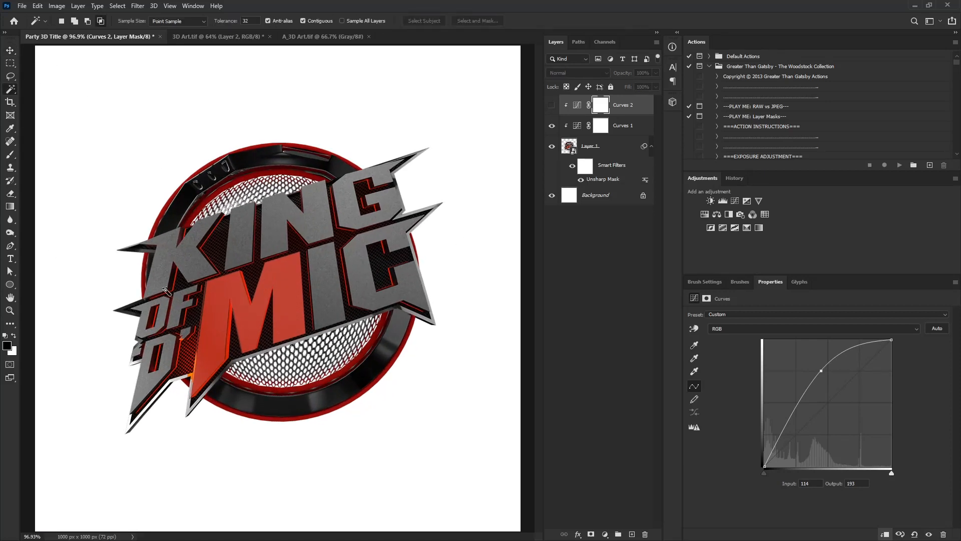
{"action": "left_click", "coordinate": [208, 234]}
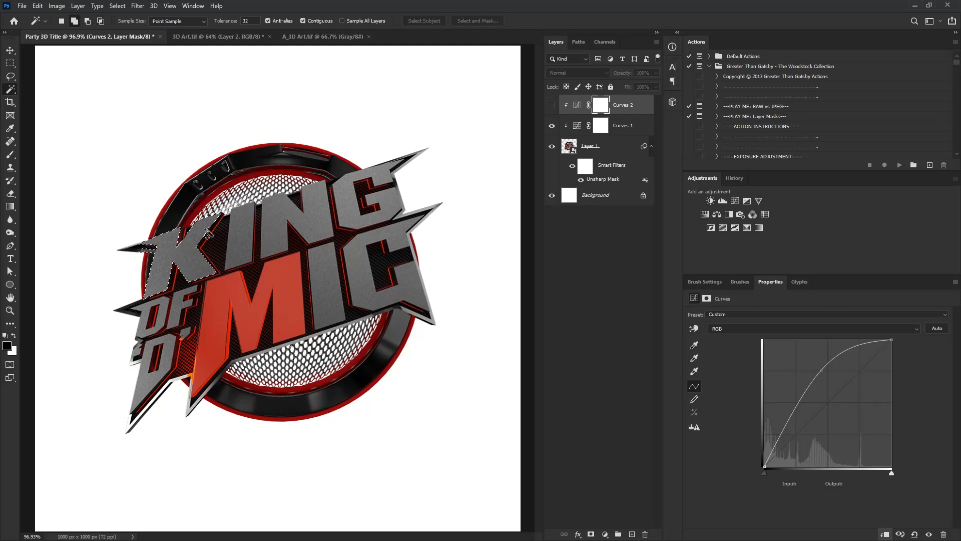
{"action": "left_click", "coordinate": [278, 217], "text": "shift"}
{"action": "left_click", "coordinate": [352, 189], "text": "shift"}
{"action": "left_click", "coordinate": [357, 265], "text": "shift"}
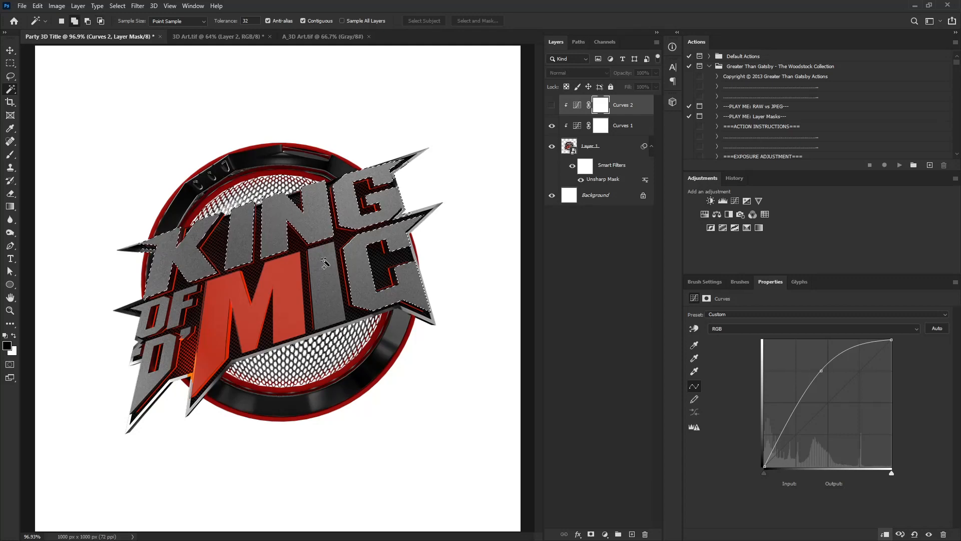
{"action": "left_click", "coordinate": [181, 302], "text": "shift"}
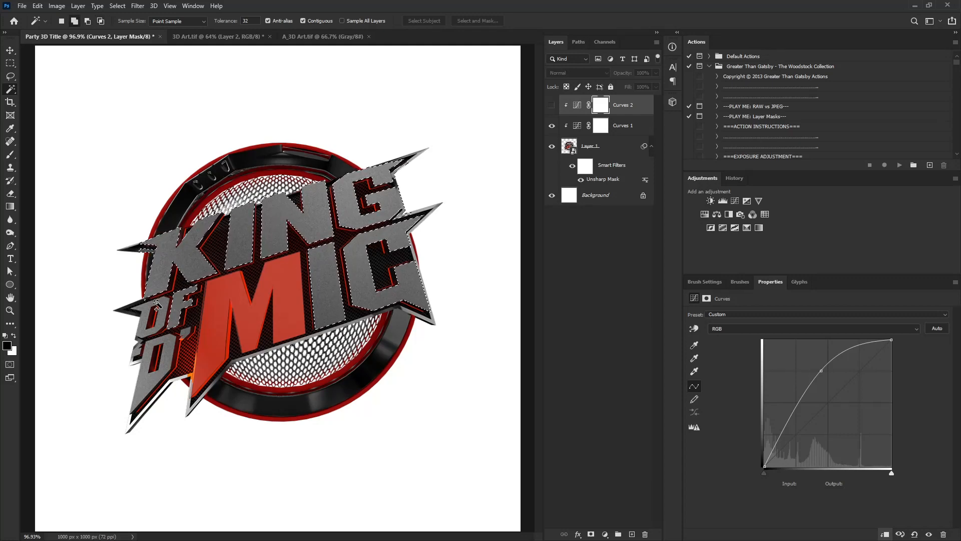
{"action": "left_click", "coordinate": [147, 333], "text": "shift"}
{"action": "left_click", "coordinate": [146, 329], "text": "shift"}
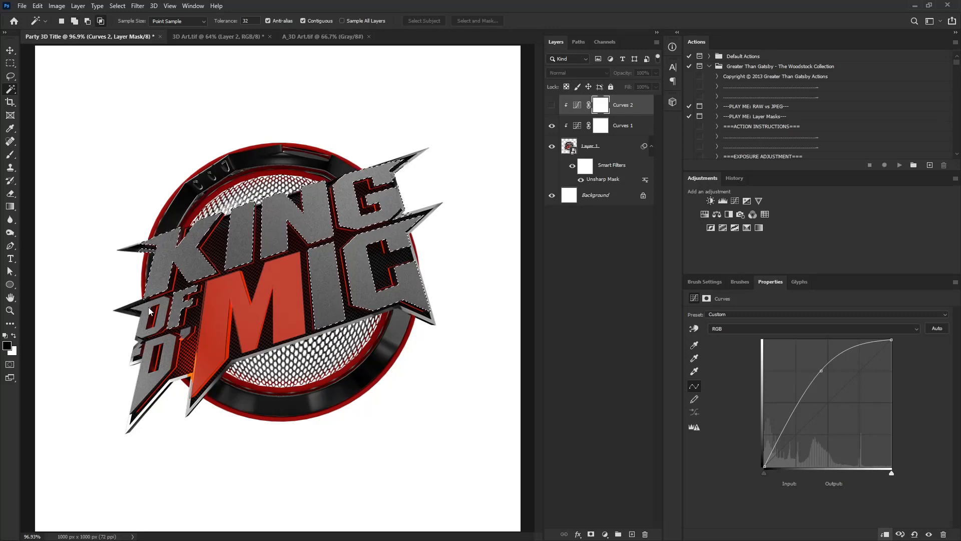
{"action": "left_click", "coordinate": [148, 351], "text": "shift"}
{"action": "left_click", "coordinate": [331, 303], "text": "shift"}
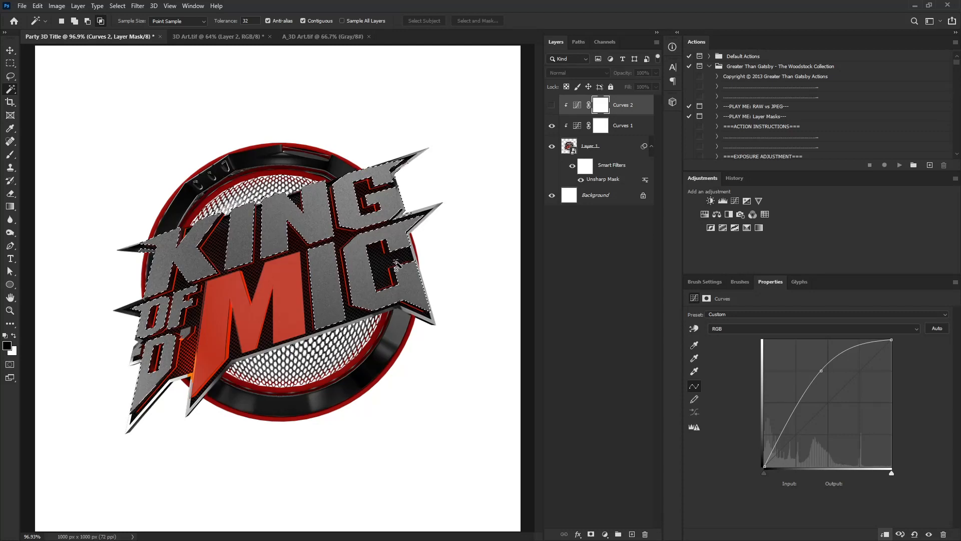
{"action": "left_click", "coordinate": [552, 106]}
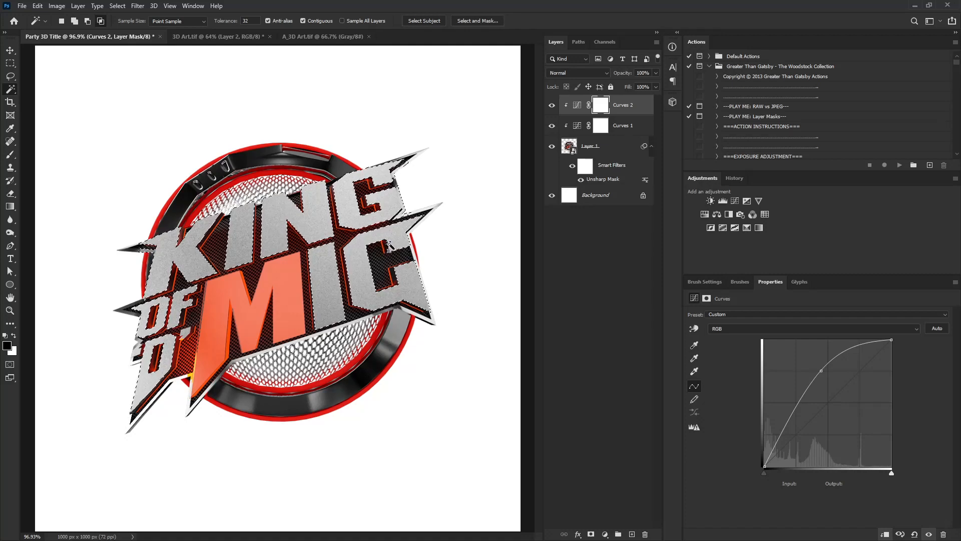
Set up a soft round brush at 125 px with 0% hardness and 16% flow.
{"action": "key", "text": "b"}
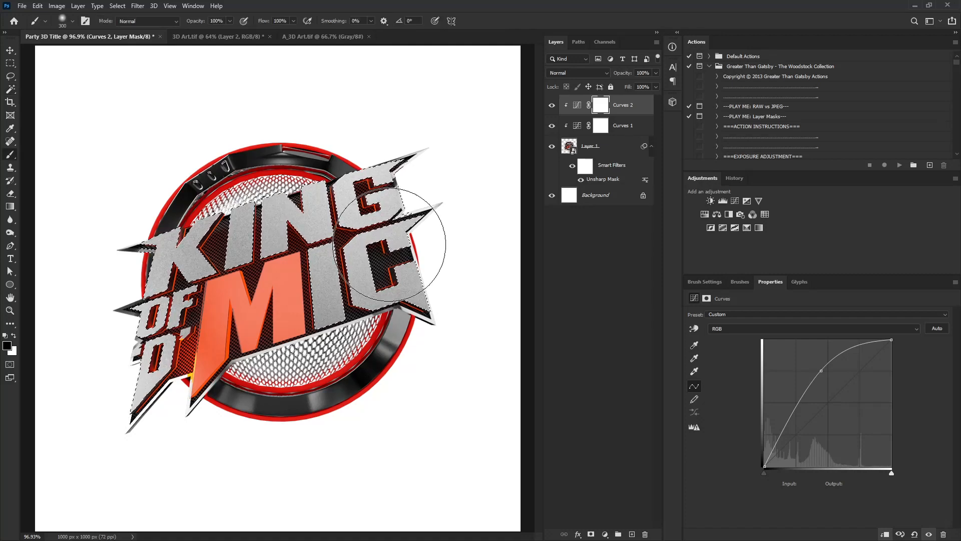
{"action": "left_click", "coordinate": [705, 282]}
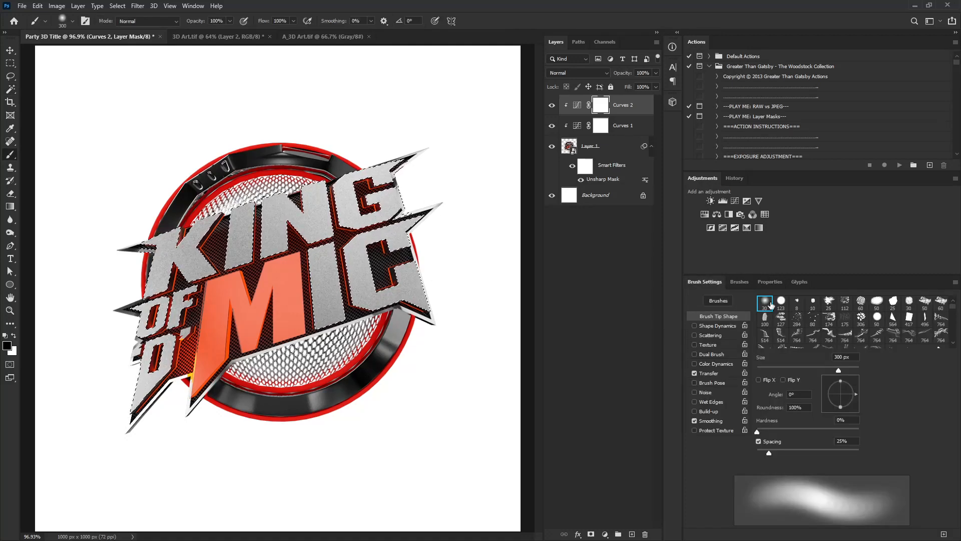
{"action": "left_click", "coordinate": [293, 21]}
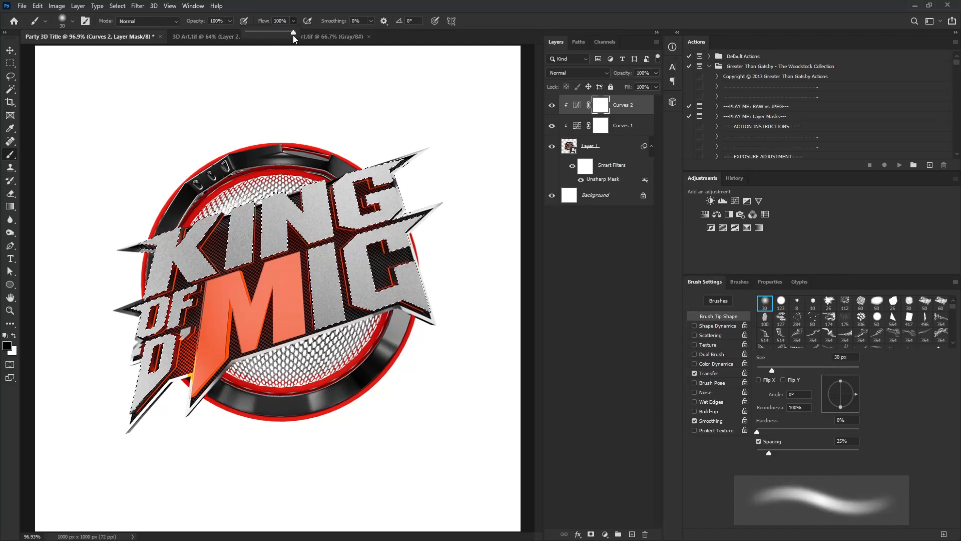
{"action": "left_click", "coordinate": [255, 33]}
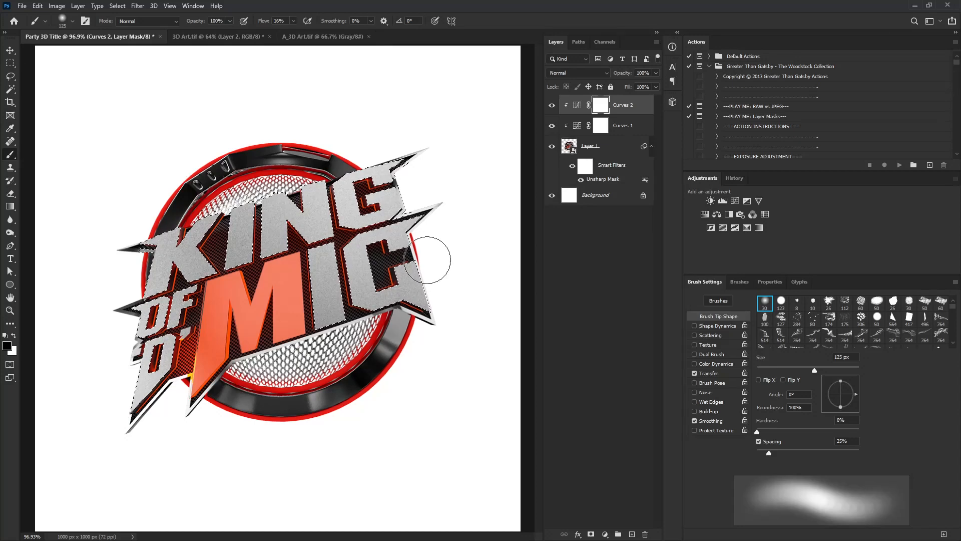
Subtract the lower lines of lettering from the selection with the Lasso, keeping only the KING letters.
{"action": "key", "text": "l"}
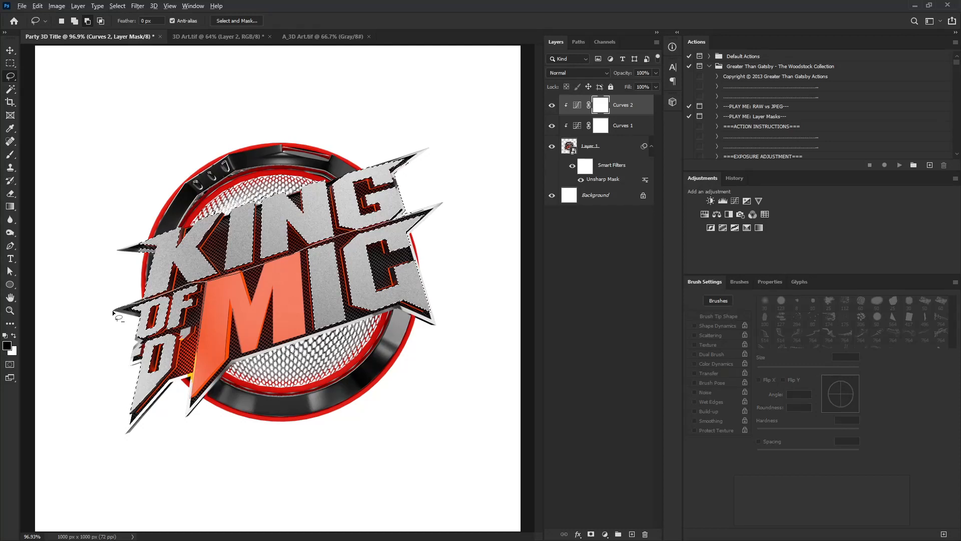
{"action": "mouse_move", "coordinate": [441, 206]}
{"action": "left_mouse_down"}
{"action": "mouse_move", "coordinate": [468, 345]}
{"action": "mouse_move", "coordinate": [348, 356]}
{"action": "mouse_move", "coordinate": [190, 442]}
{"action": "mouse_move", "coordinate": [90, 450]}
{"action": "mouse_move", "coordinate": [89, 316]}
{"action": "left_mouse_up"}
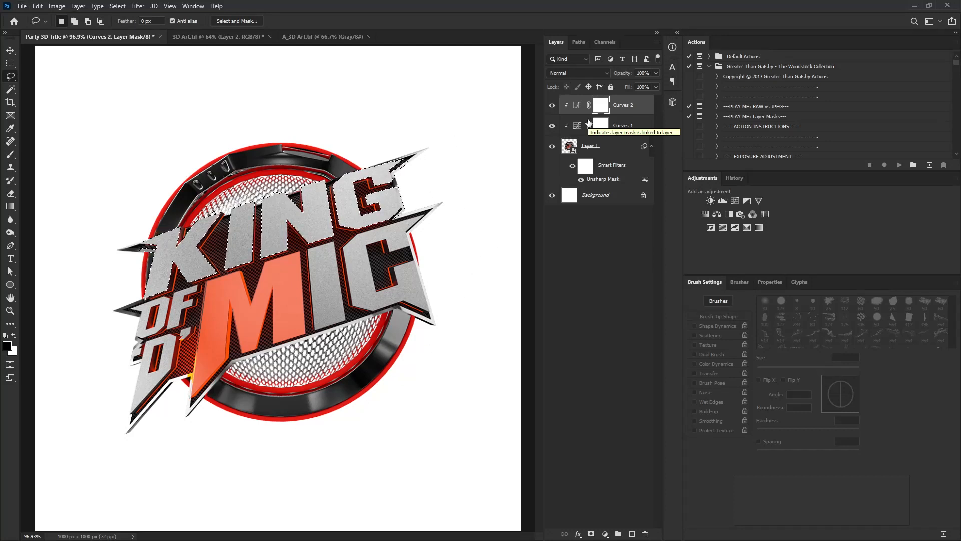
Raise the brush flow to 100%, paint black on the Curves 2 mask to shade the outer ends of KING, and clear the selection.
{"action": "key", "text": "b"}
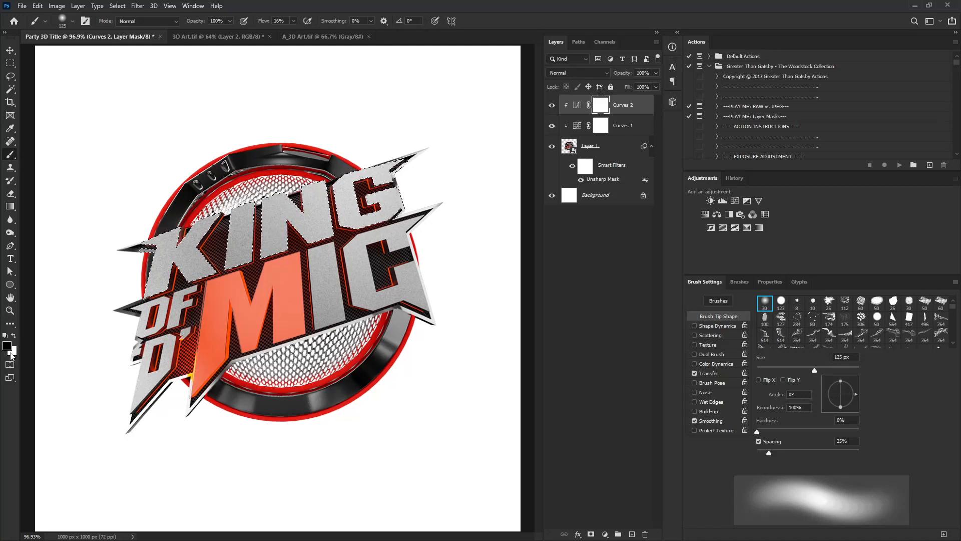
{"action": "left_click", "coordinate": [293, 21]}
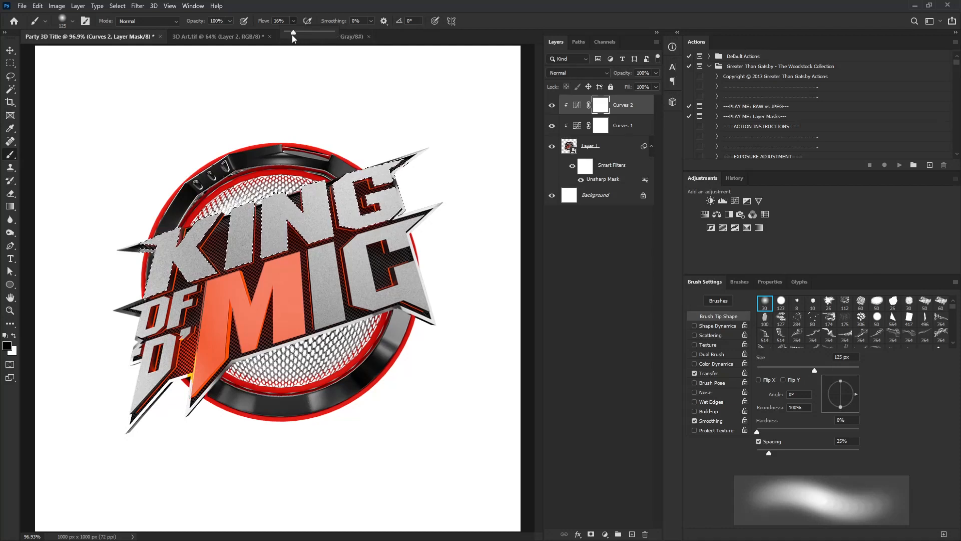
{"action": "left_click_drag", "start_coordinate": [292, 32], "coordinate": [313, 32]}
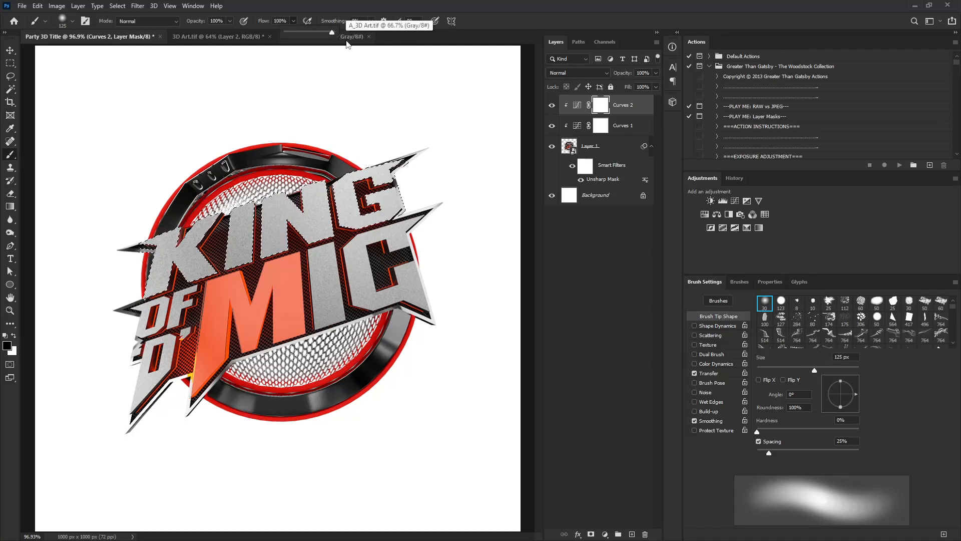
{"action": "left_click", "coordinate": [710, 373]}
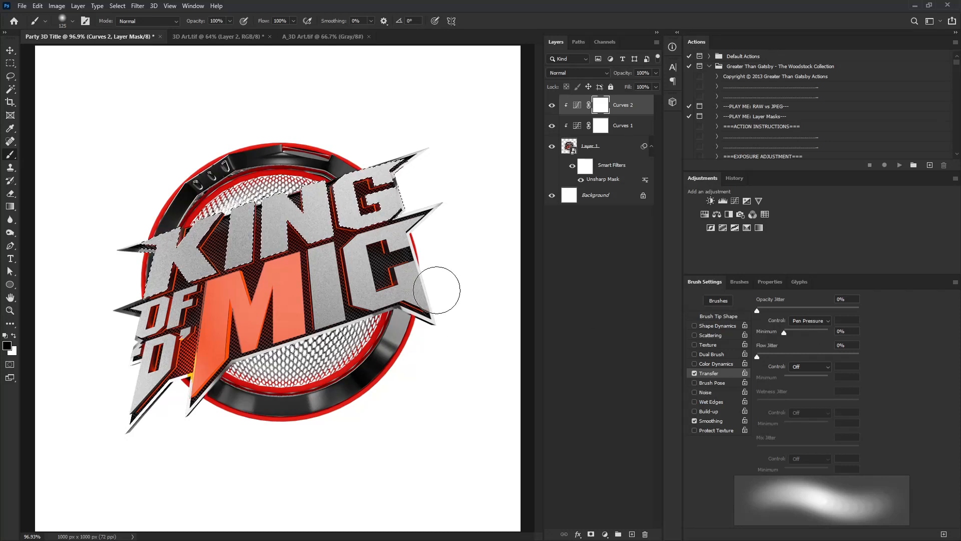
{"action": "mouse_move", "coordinate": [428, 181]}
{"action": "left_mouse_down"}
{"action": "mouse_move", "coordinate": [431, 203]}
{"action": "mouse_move", "coordinate": [425, 199]}
{"action": "left_mouse_up"}
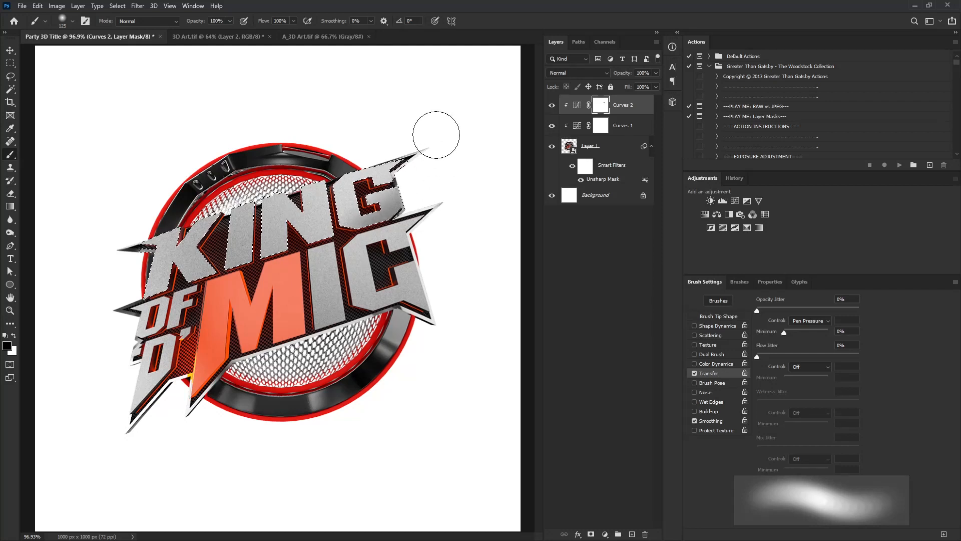
{"action": "left_click_drag", "start_coordinate": [433, 150], "coordinate": [420, 178]}
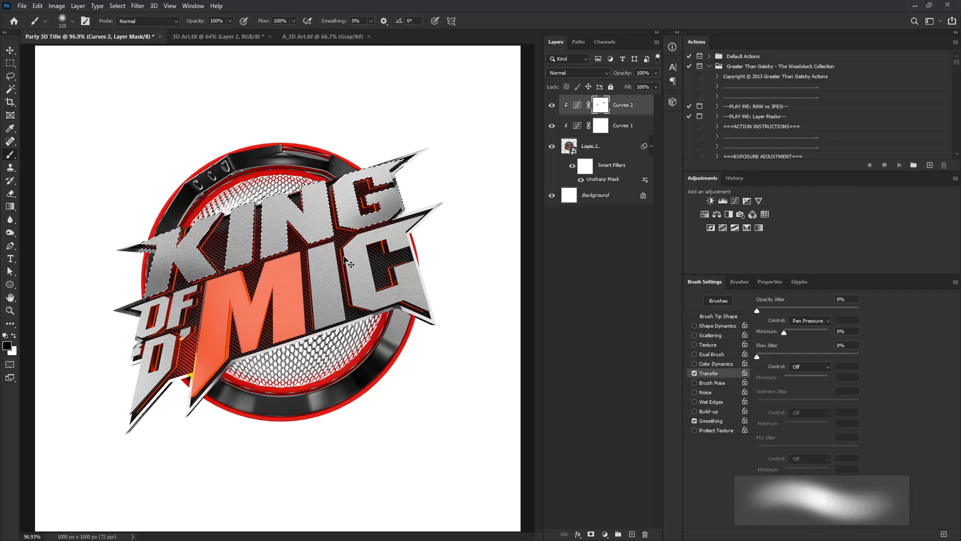
{"action": "key", "text": "ctrl+d"}
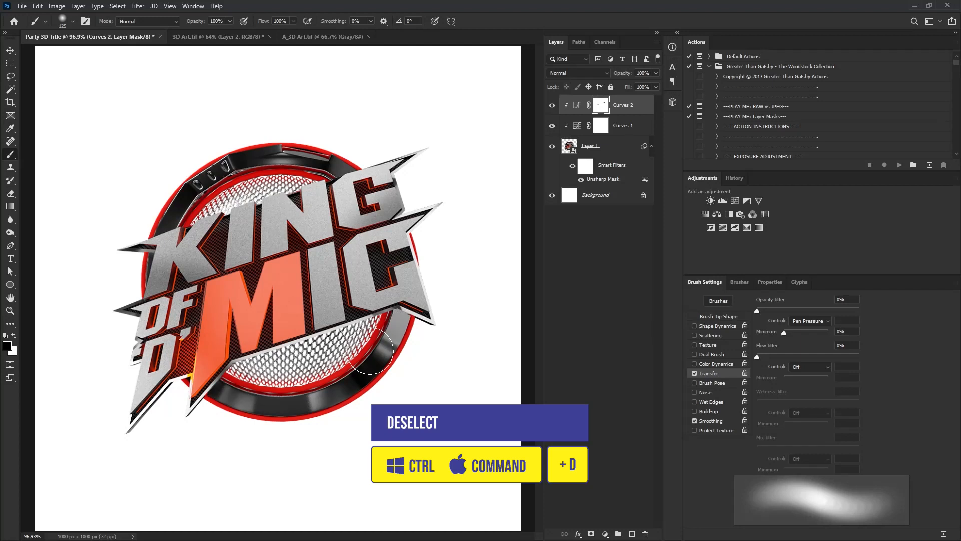
Select the letter faces of OF, D' and MIC, including the red M, with the Magic Wand.
{"action": "left_click", "coordinate": [10, 90]}
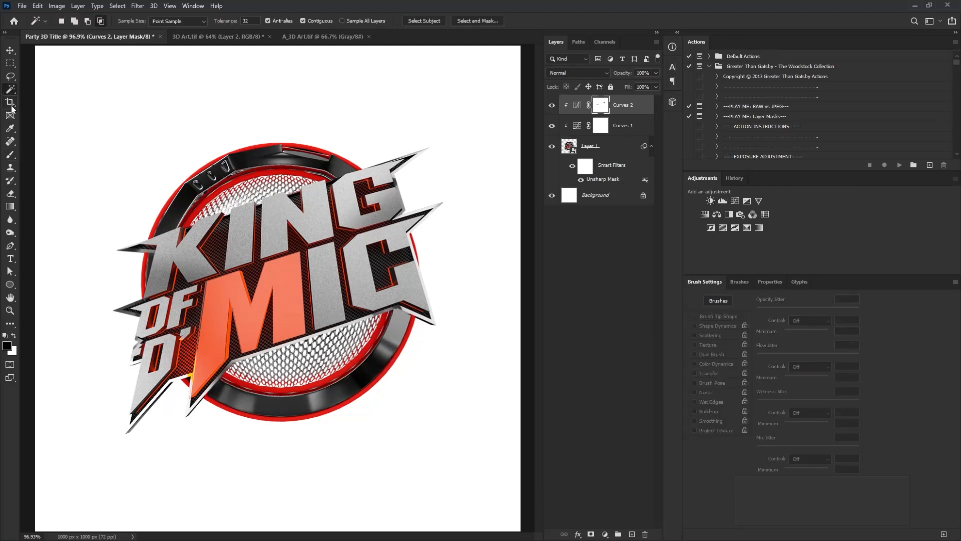
{"action": "left_click", "coordinate": [399, 305], "text": "shift"}
{"action": "left_click", "coordinate": [331, 273], "text": "shift"}
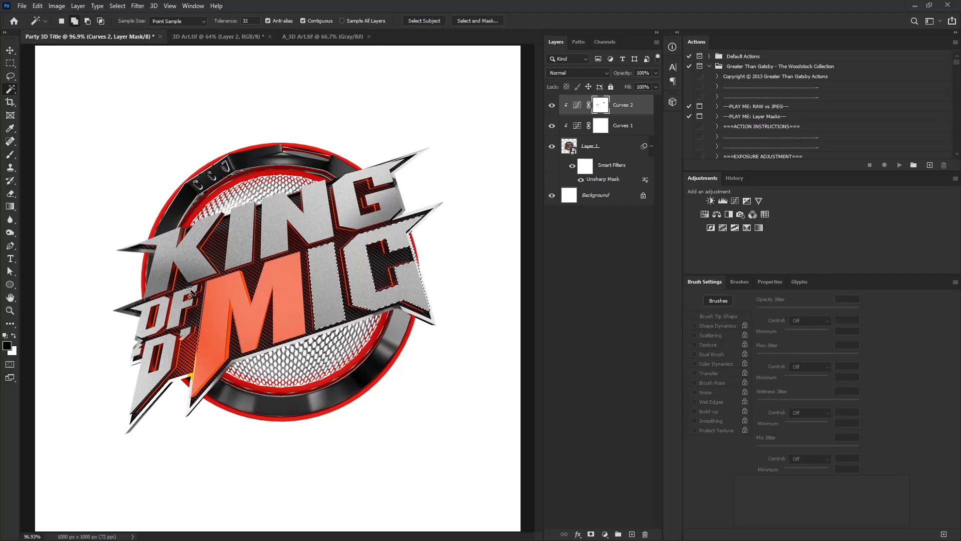
{"action": "left_click", "coordinate": [175, 317], "text": "shift"}
{"action": "left_click", "coordinate": [226, 290], "text": "shift"}
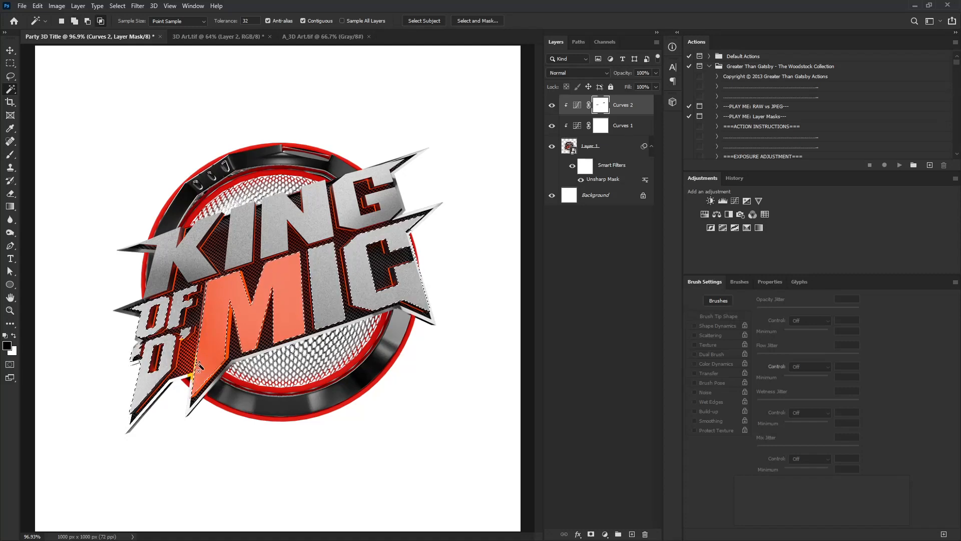
Paint black on the Curves 2 mask with varying soft brush sizes to shade the lower edges of the selected letters, and deselect.
{"action": "key", "text": "b"}
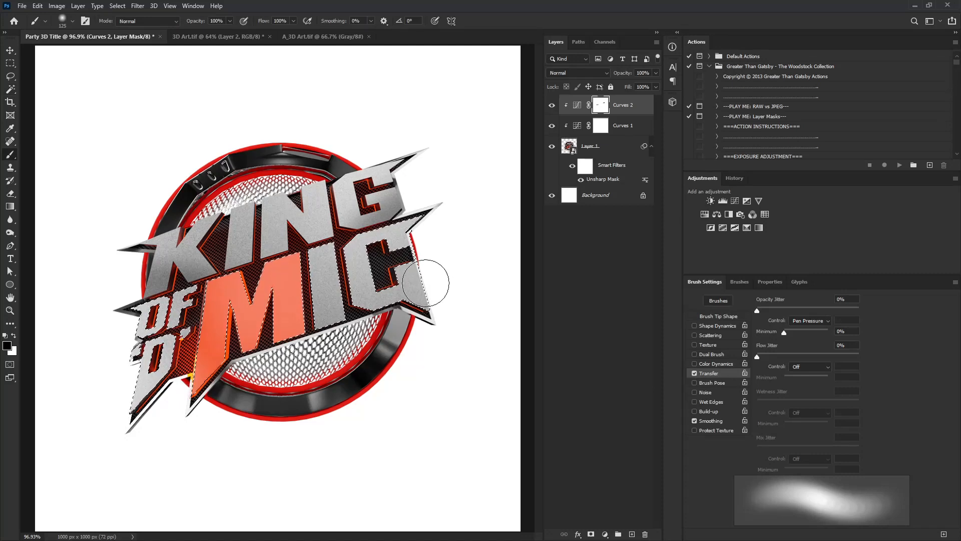
{"action": "key", "text": "bracketright"}
{"action": "key", "text": "bracketright"}
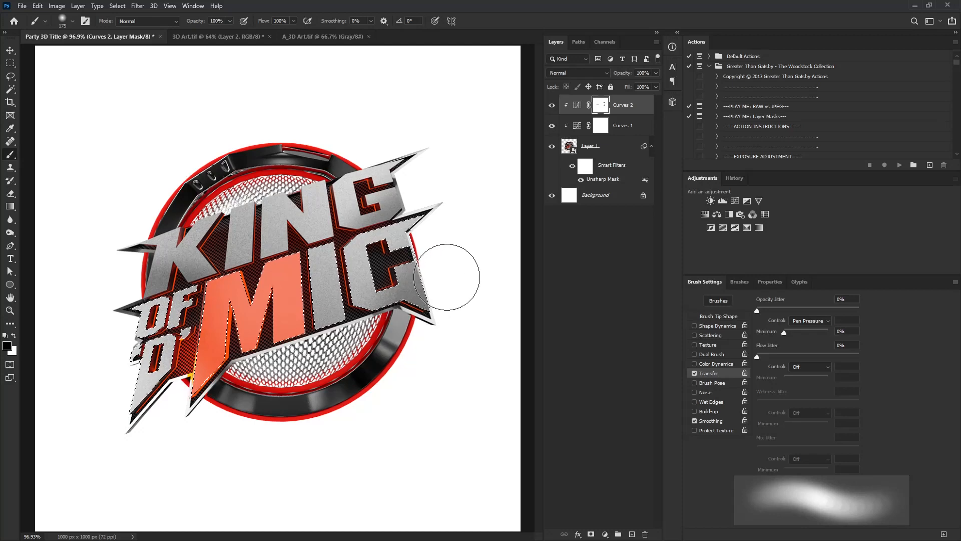
{"action": "key", "text": "bracketleft"}
{"action": "key", "text": "bracketleft"}
{"action": "key", "text": "bracketleft"}
{"action": "key", "text": "bracketleft"}
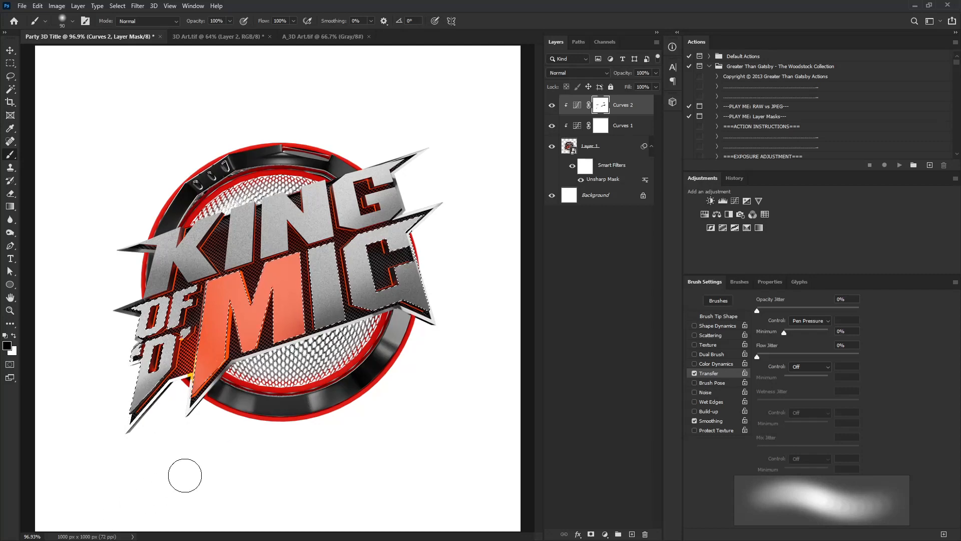
{"action": "mouse_move", "coordinate": [296, 318]}
{"action": "left_mouse_down"}
{"action": "mouse_move", "coordinate": [299, 306]}
{"action": "mouse_move", "coordinate": [223, 291]}
{"action": "mouse_move", "coordinate": [189, 388]}
{"action": "left_mouse_up"}
{"action": "key", "text": "bracketleft"}
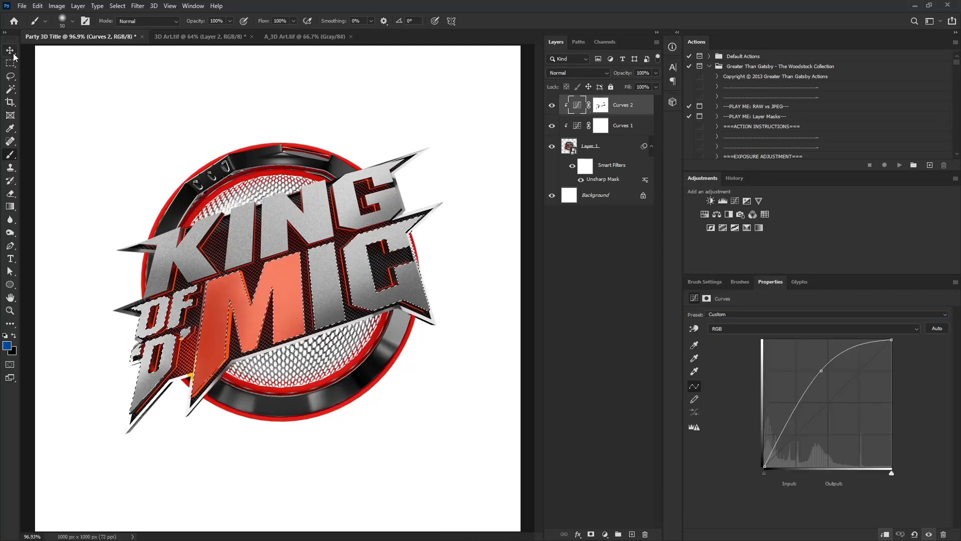
{"action": "left_click", "coordinate": [11, 52]}
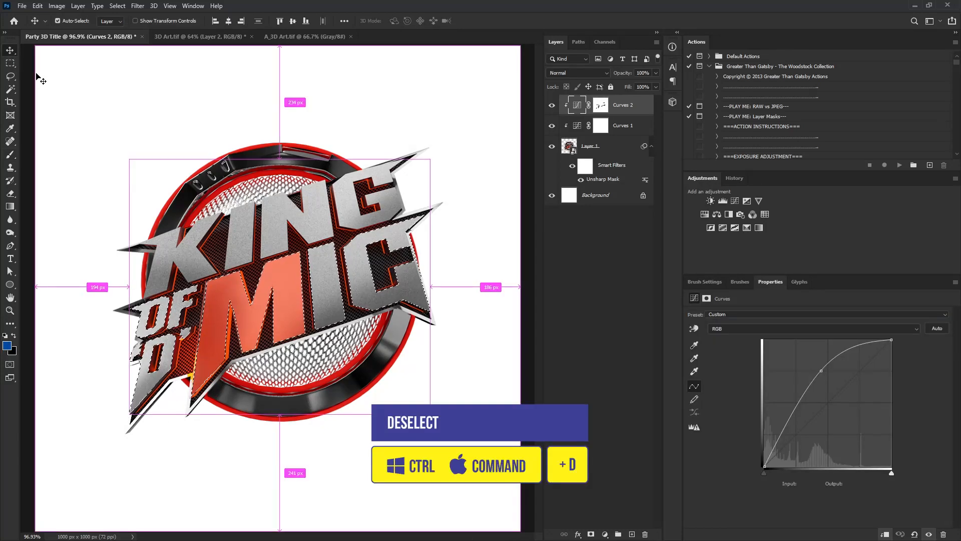
{"action": "key", "text": "ctrl+d"}
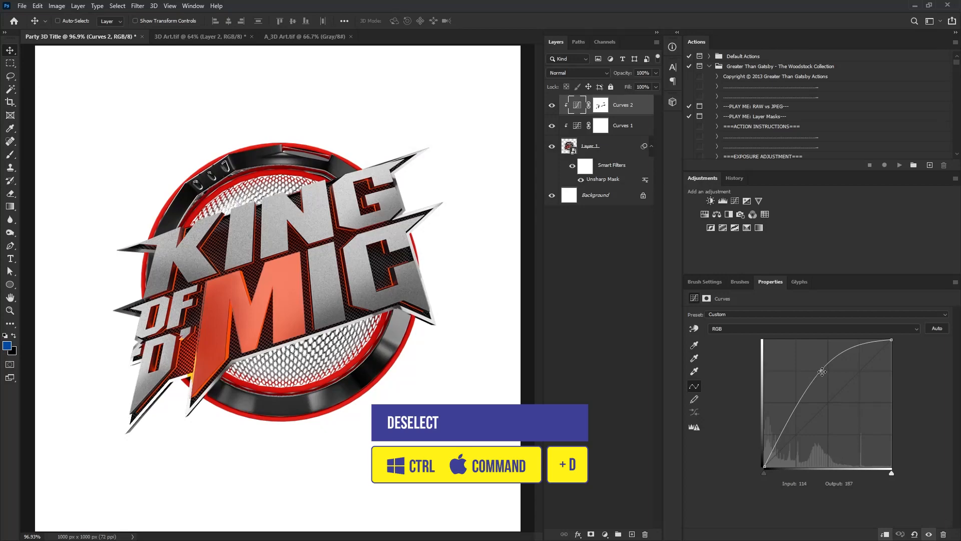
Brighten the logo further by moving the Curves 2 midtone point to input 111, output 206.
{"action": "left_click_drag", "start_coordinate": [822, 371], "coordinate": [819, 365]}
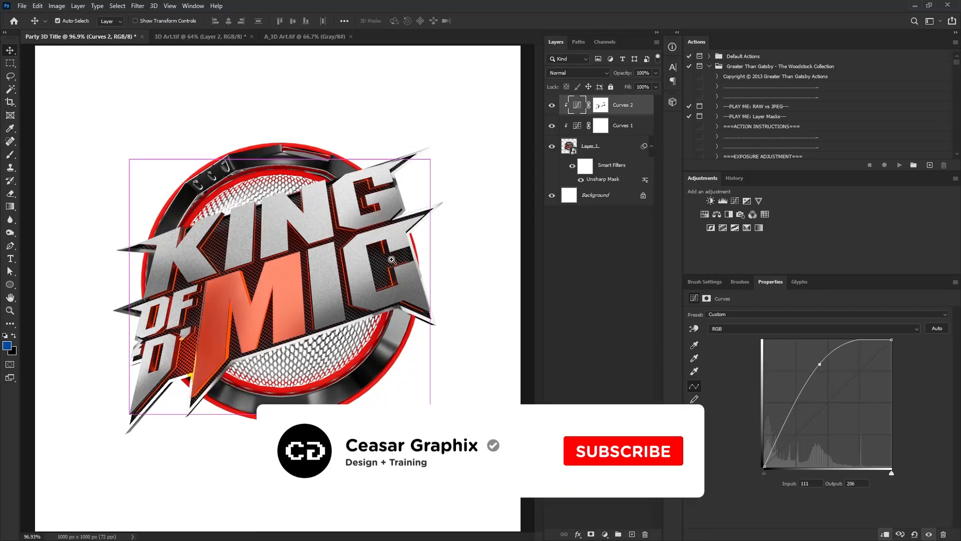
{"action": "left_click_drag", "start_coordinate": [392, 260], "coordinate": [365, 289], "text": "ctrl"}
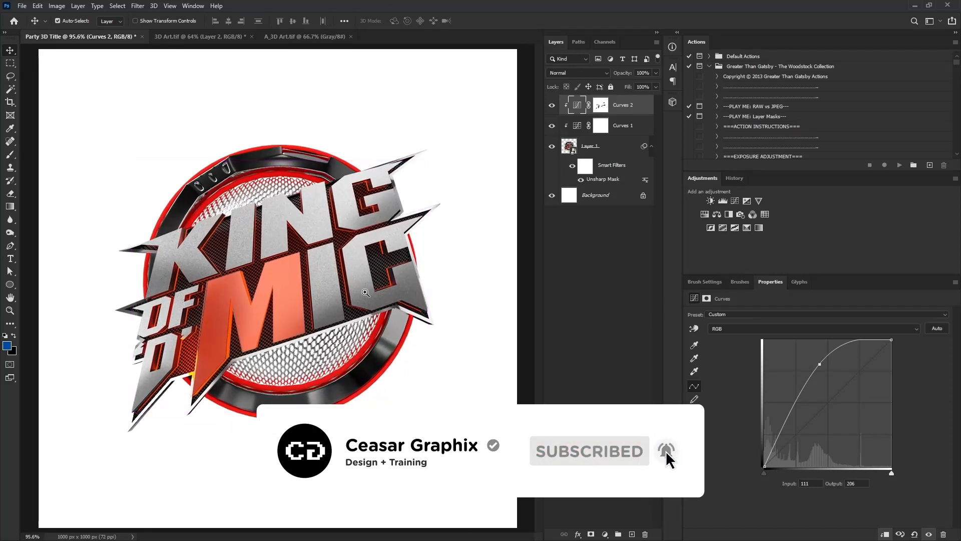
{"action": "left_click_drag", "start_coordinate": [378, 332], "coordinate": [369, 334], "text": "ctrl"}
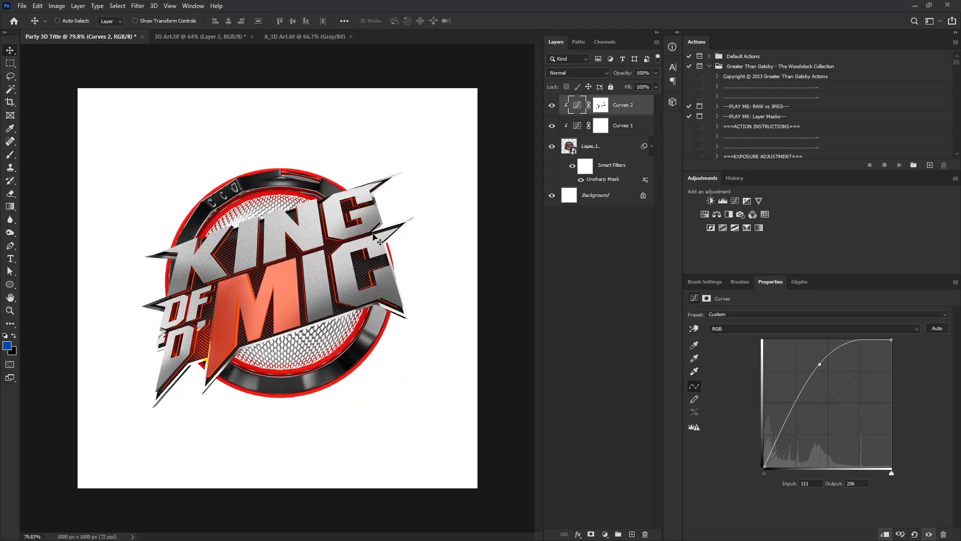
Place the bg1.jpg stage image as a smart object, scale it to 181.87%, and position it to cover the canvas.
{"action": "left_click_drag", "start_coordinate": [391, 121], "coordinate": [560, 18], "text": "alt"}
{"action": "left_click_drag", "start_coordinate": [332, 174], "coordinate": [341, 228]}
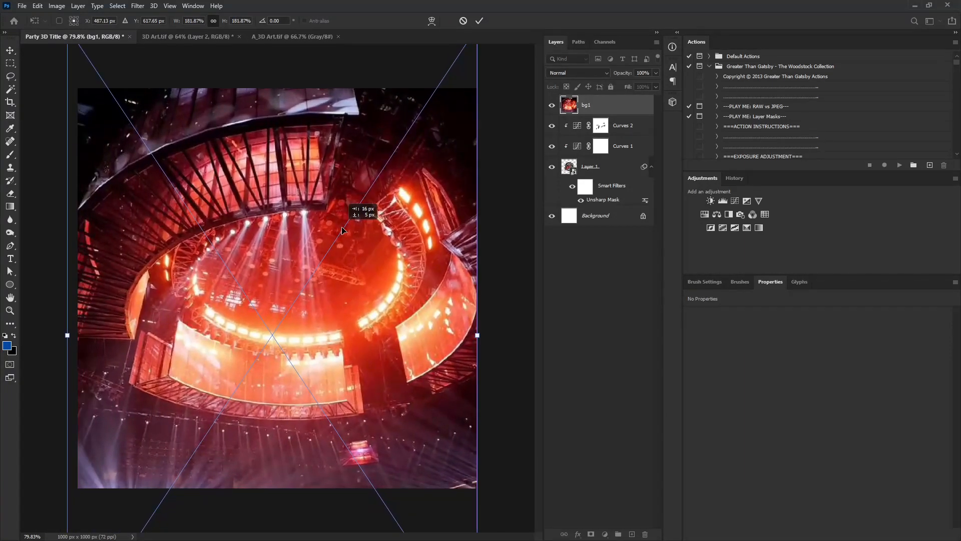
{"action": "key", "text": "Return"}
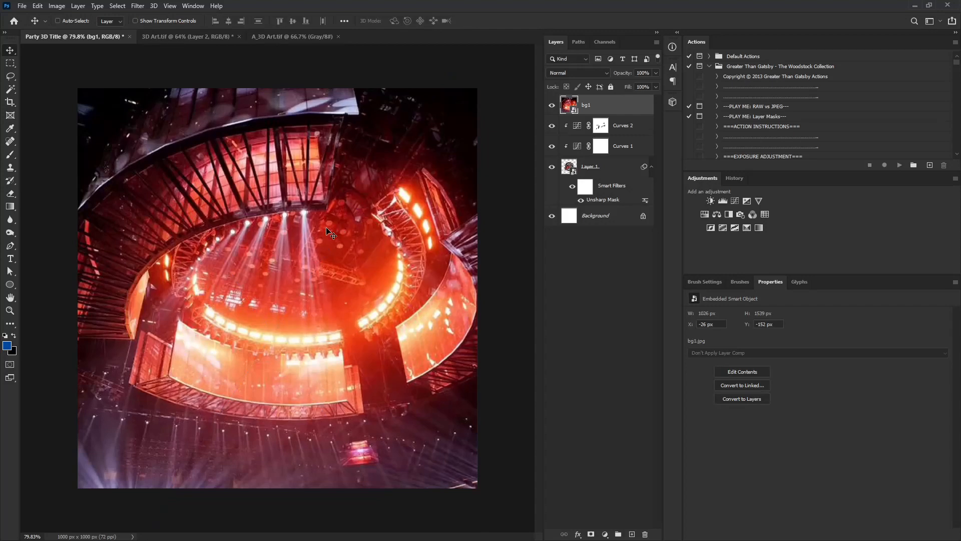
Nudge the bg1 stage image slightly upward and move its layer beneath the logo's Layer 1.
{"action": "left_click_drag", "start_coordinate": [307, 264], "coordinate": [307, 263]}
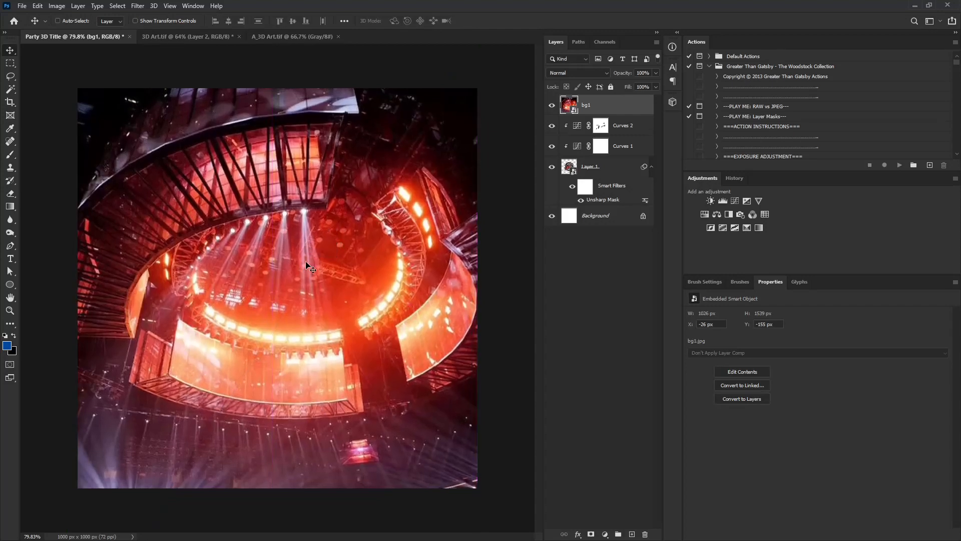
{"action": "left_click_drag", "start_coordinate": [576, 107], "coordinate": [581, 205]}
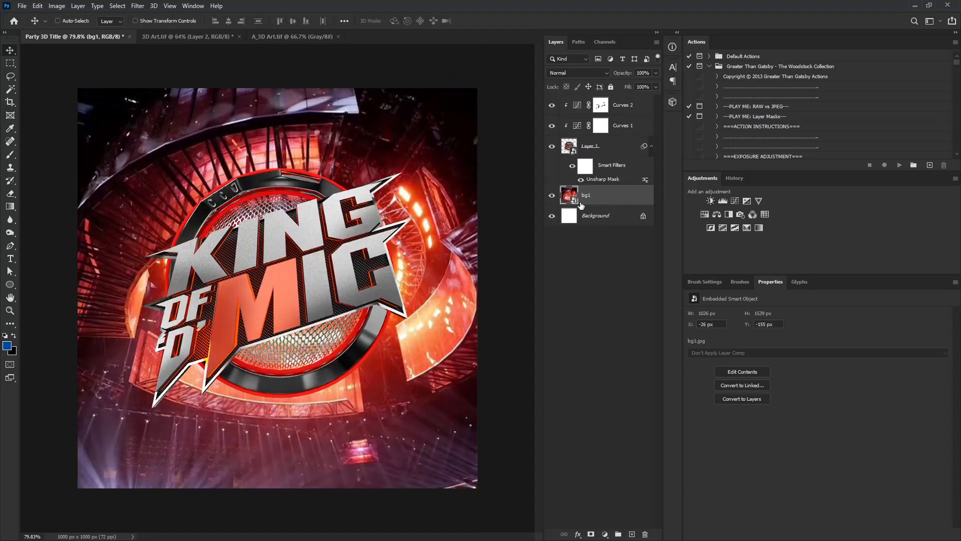
Place bg2.jpg above bg1, scale it to 191.10%, and raise it so its light beams show above the logo.
{"action": "left_click_drag", "start_coordinate": [357, 222], "coordinate": [357, 213]}
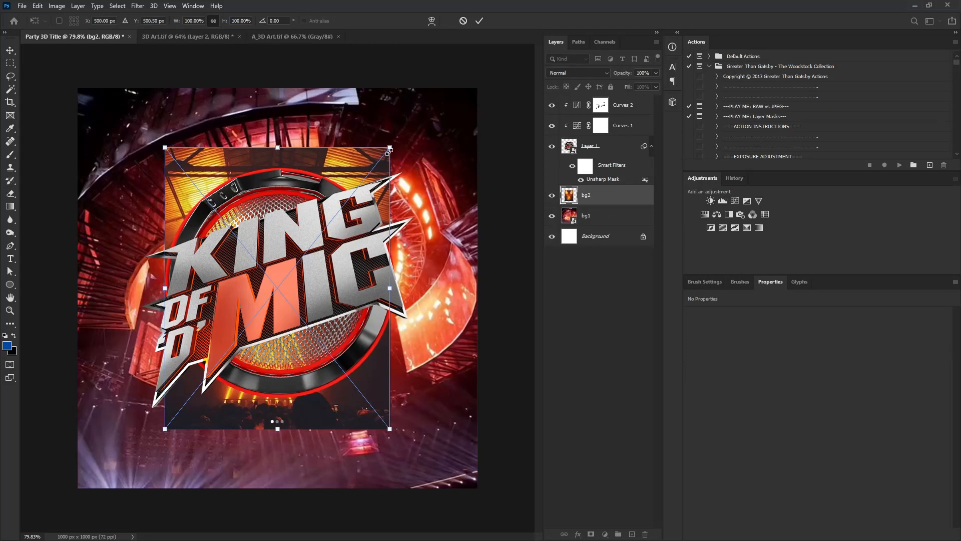
{"action": "left_click_drag", "start_coordinate": [389, 149], "coordinate": [570, 90], "text": "alt"}
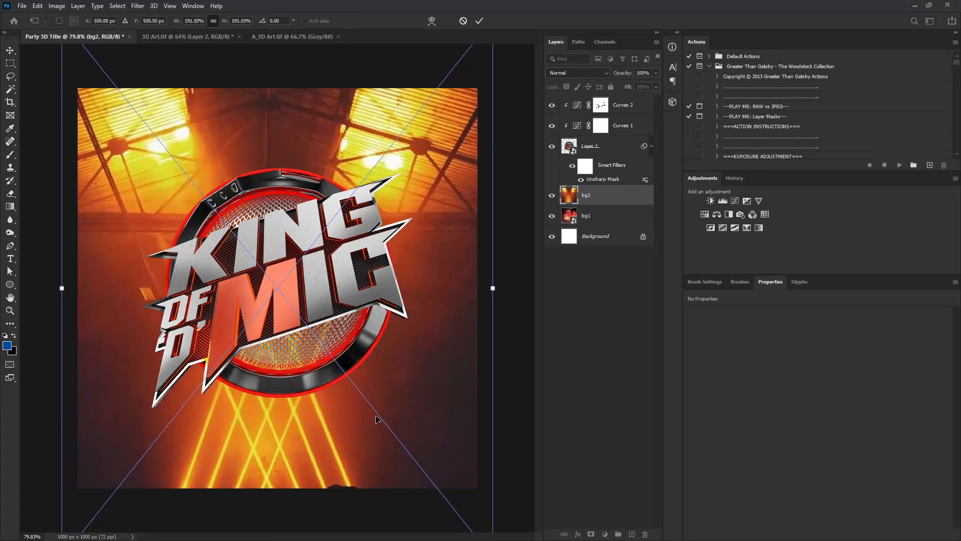
{"action": "left_click_drag", "start_coordinate": [377, 419], "coordinate": [377, 227]}
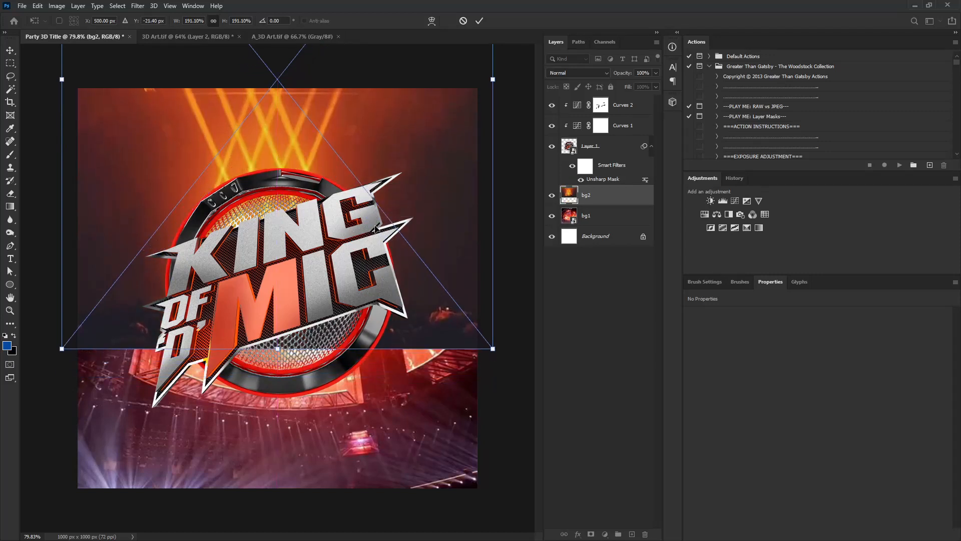
{"action": "key", "text": "Return"}
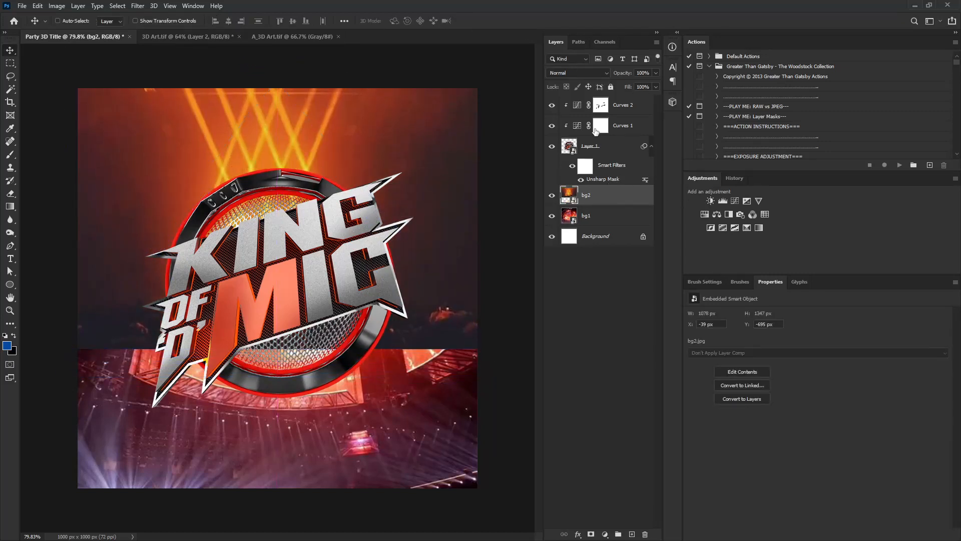
Set the bg2 layer's blend mode to Screen and shift it slightly to the right.
{"action": "left_click", "coordinate": [593, 73]}
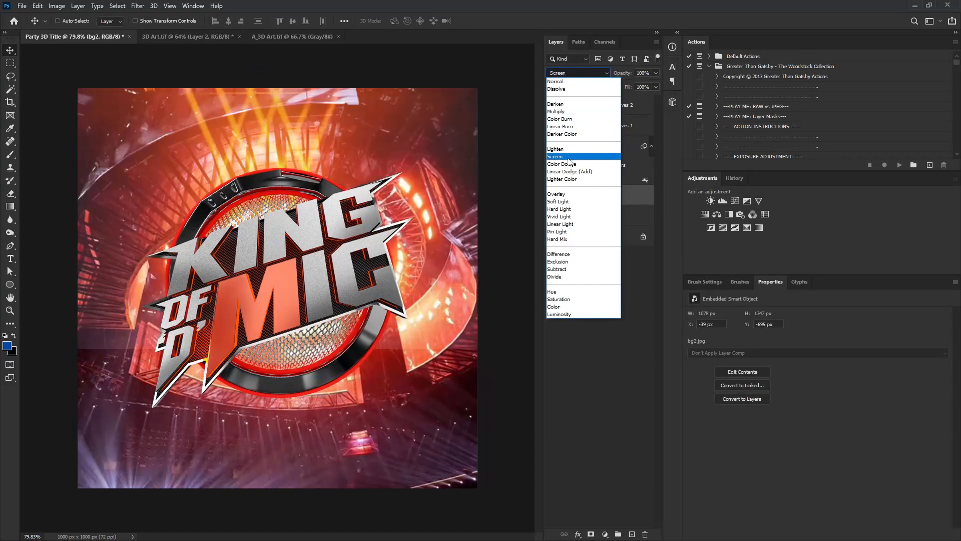
{"action": "left_click", "coordinate": [567, 160]}
{"action": "left_click_drag", "start_coordinate": [282, 180], "coordinate": [286, 184]}
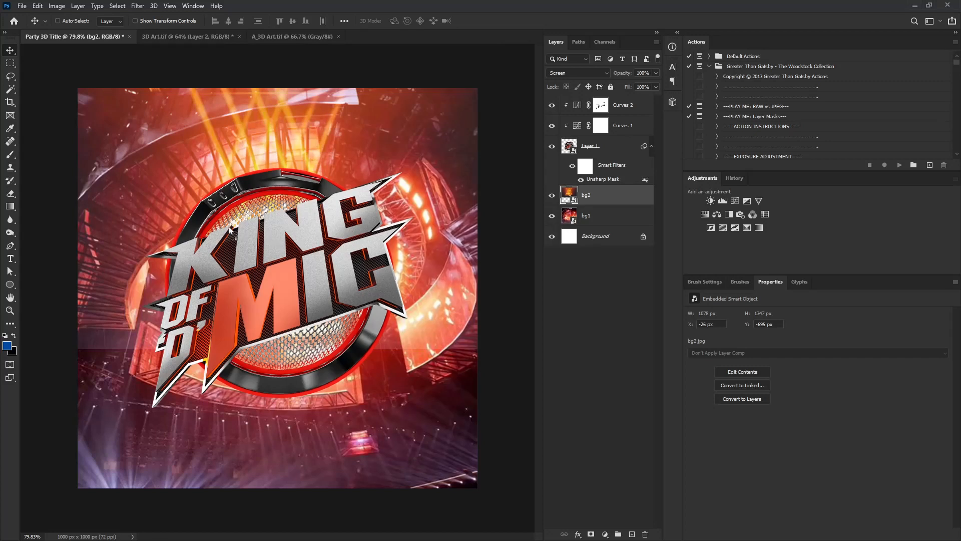
Open light2.jpg and copy a rectangular selection of its left column of three light panels to a new layer.
{"action": "left_click_drag", "start_coordinate": [394, 32], "coordinate": [394, 31]}
{"action": "left_click", "coordinate": [12, 65]}
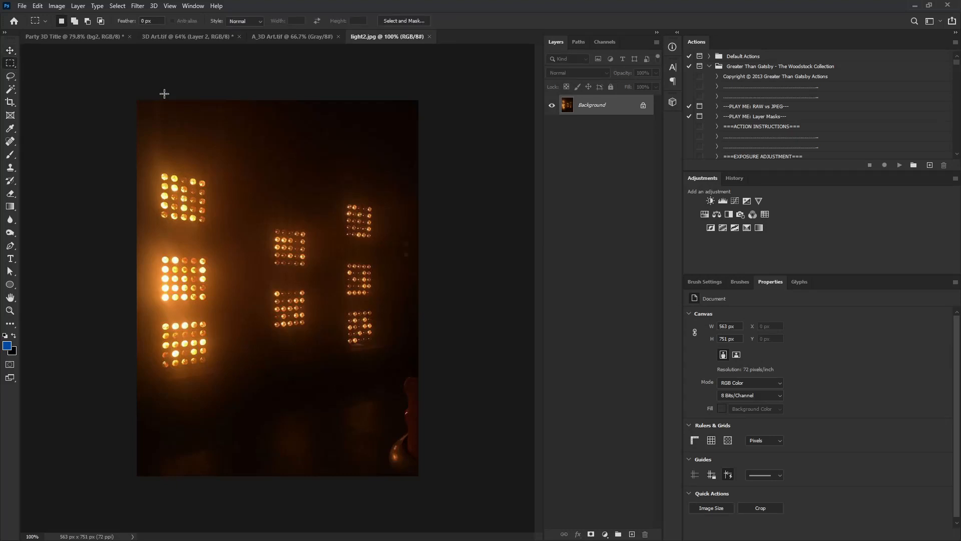
{"action": "left_click_drag", "start_coordinate": [138, 100], "coordinate": [252, 420]}
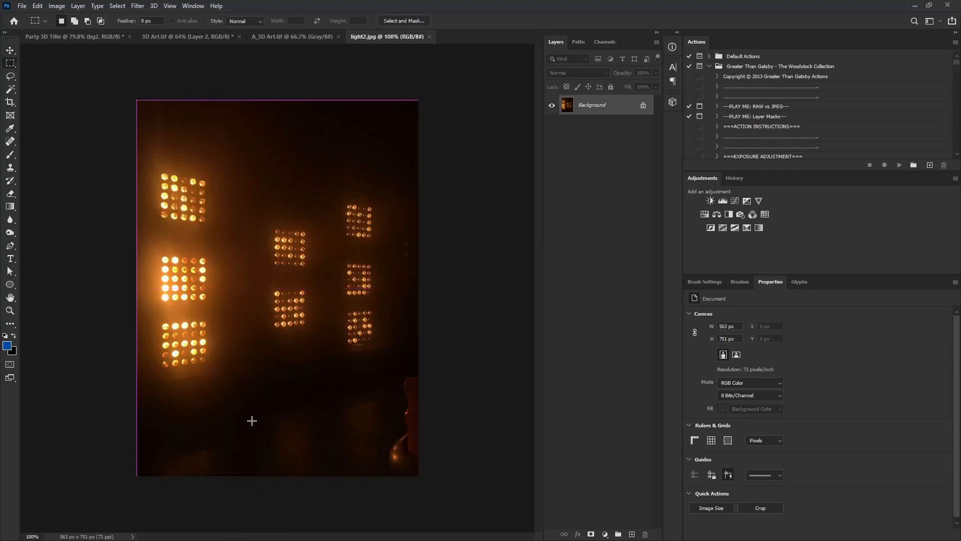
{"action": "key", "text": "ctrl+j"}
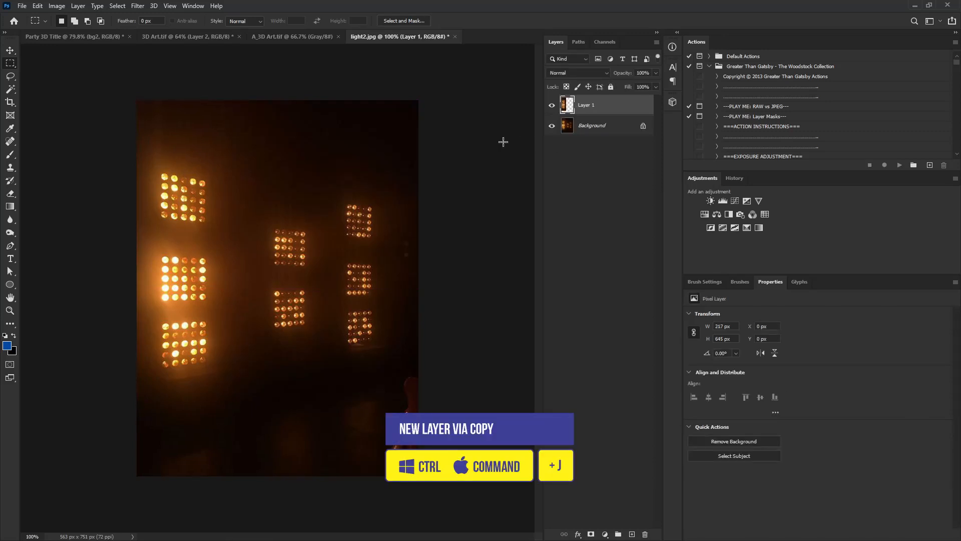
Bring the copied light panels into the Party 3D Title document beneath the logo, near the canvas's left side.
{"action": "key", "text": "v"}
{"action": "left_click_drag", "start_coordinate": [175, 207], "coordinate": [142, 221]}
{"action": "left_click_drag", "start_coordinate": [162, 181], "coordinate": [158, 259]}
Skew the light panels vertically by 16.30° so their right side narrows in perspective.
{"action": "key", "text": "ctrl+t"}
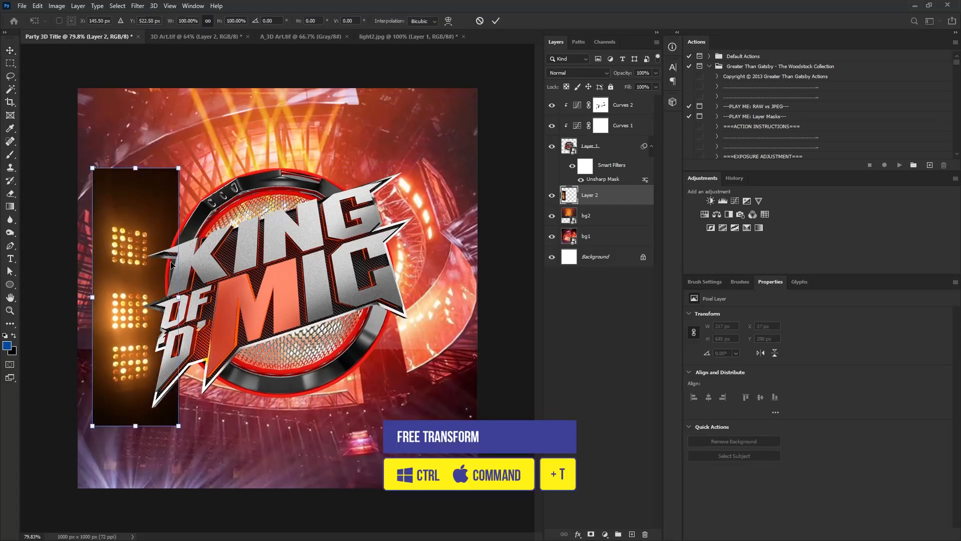
{"action": "right_click", "coordinate": [145, 245]}
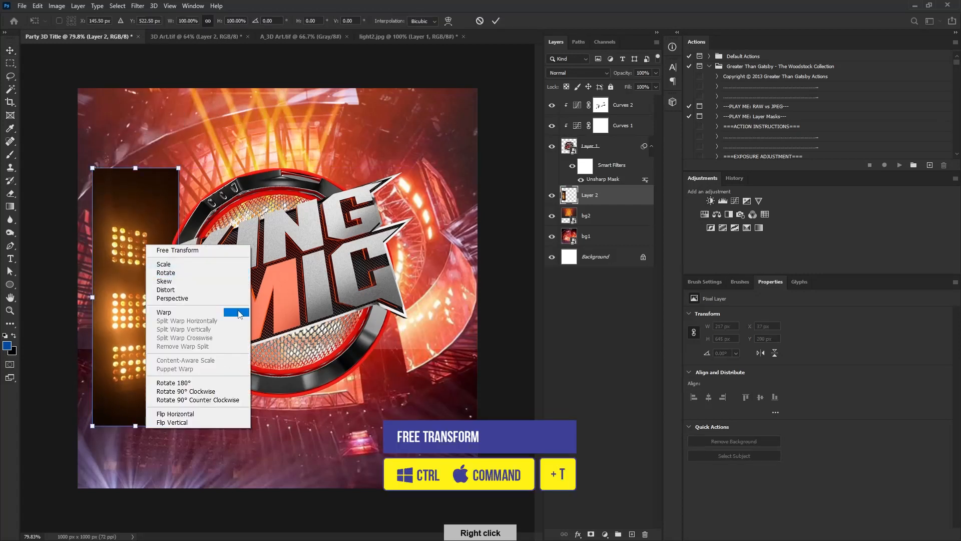
{"action": "left_click", "coordinate": [195, 283]}
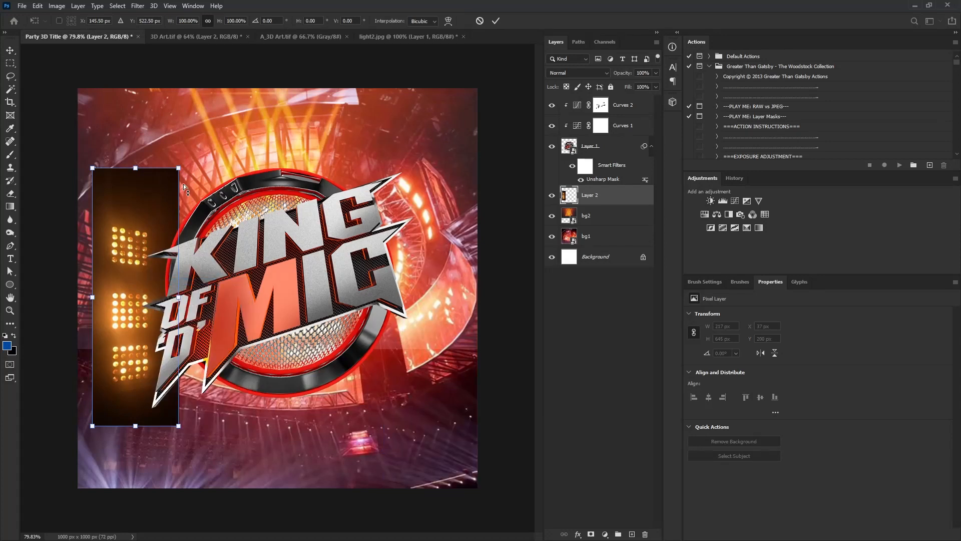
{"action": "left_click_drag", "start_coordinate": [180, 171], "coordinate": [179, 193]}
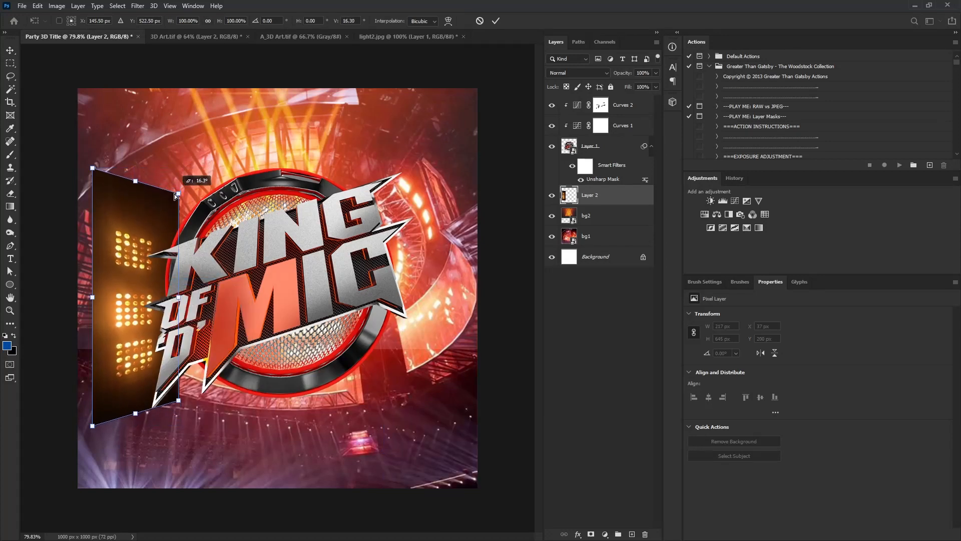
Scale the light panels to 150.14% and position them along the canvas's left edge.
{"action": "right_click", "coordinate": [161, 236]}
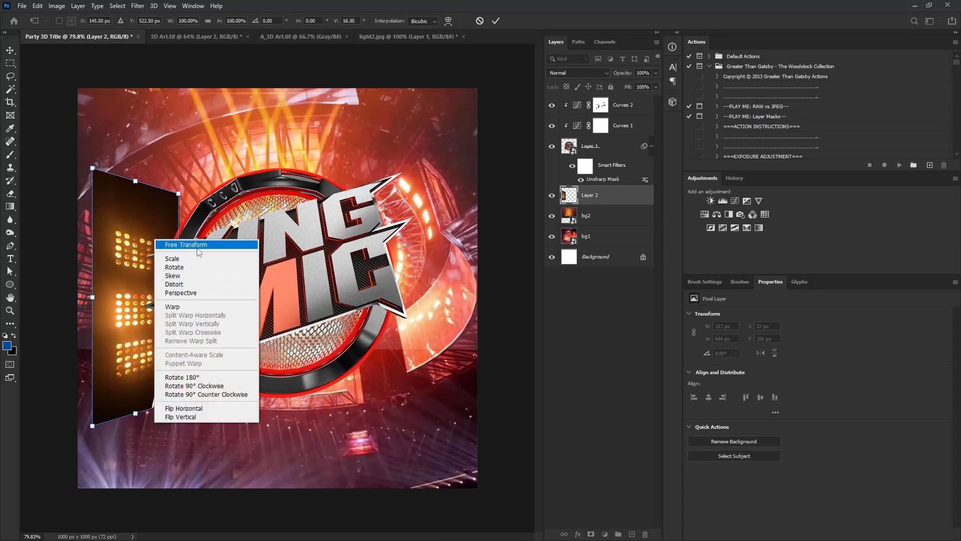
{"action": "left_click", "coordinate": [199, 244]}
{"action": "left_click_drag", "start_coordinate": [179, 191], "coordinate": [215, 147], "text": "alt"}
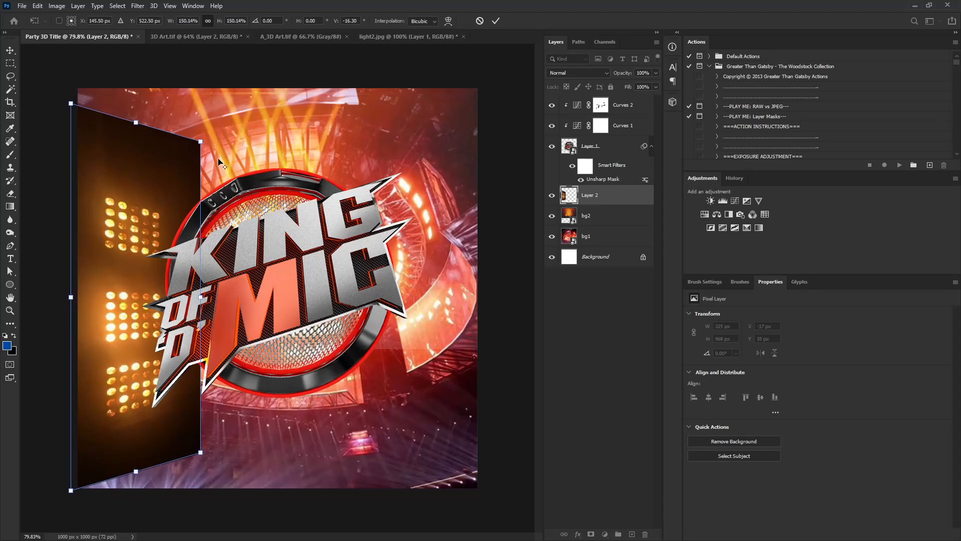
{"action": "left_click_drag", "start_coordinate": [157, 312], "coordinate": [160, 290]}
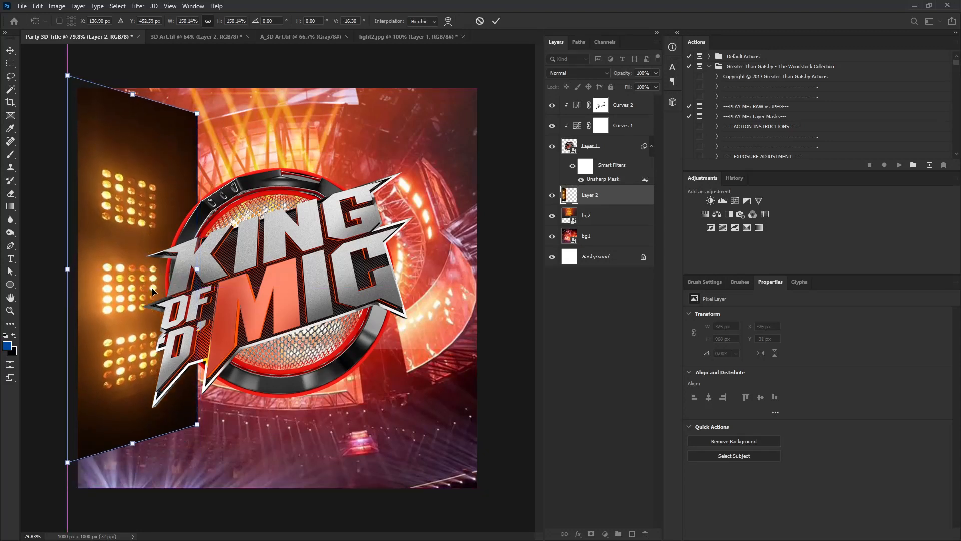
{"action": "key", "text": "Return"}
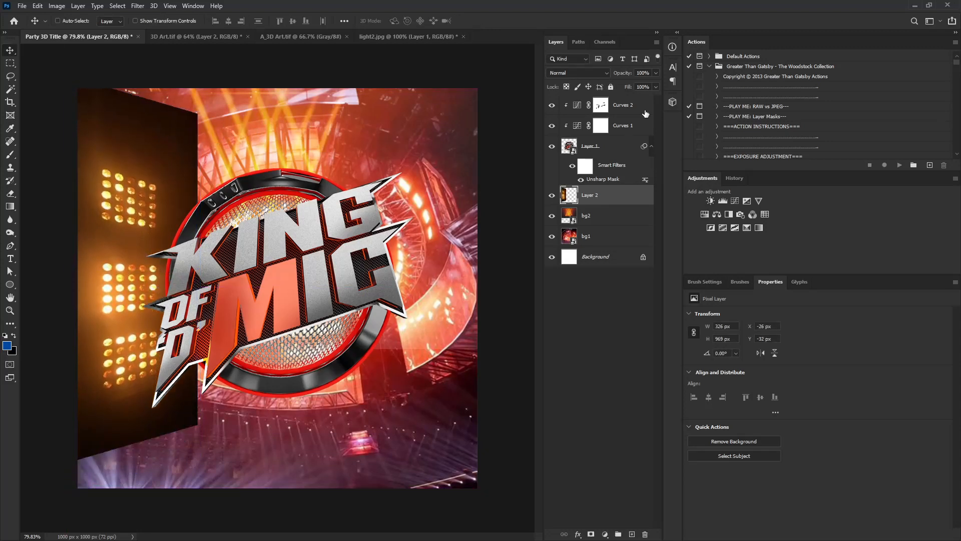
Set the light panel layer's blend mode to Screen and move it slightly right and up.
{"action": "left_click", "coordinate": [575, 73]}
{"action": "left_click", "coordinate": [575, 156]}
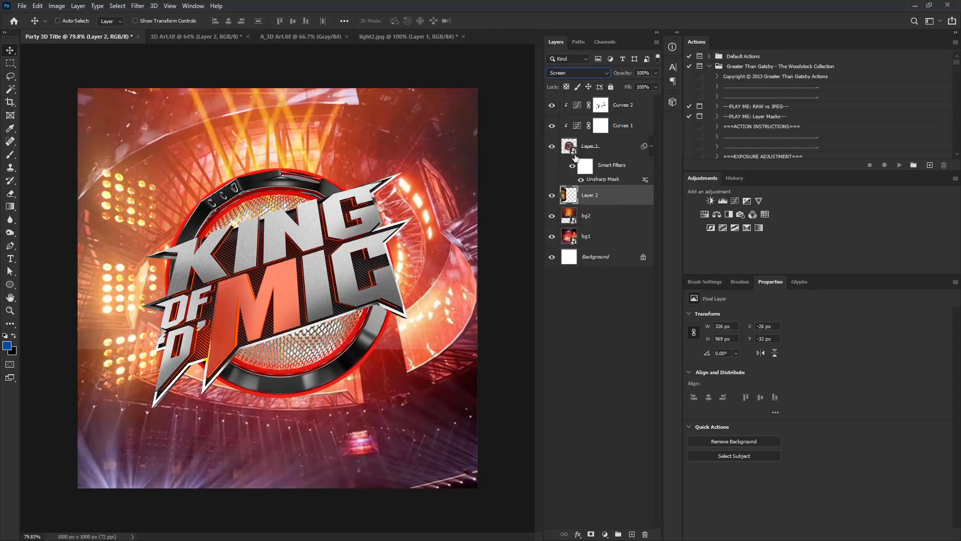
{"action": "mouse_move", "coordinate": [111, 220]}
{"action": "left_mouse_down"}
{"action": "mouse_move", "coordinate": [133, 222]}
{"action": "mouse_move", "coordinate": [122, 214]}
{"action": "left_mouse_up"}
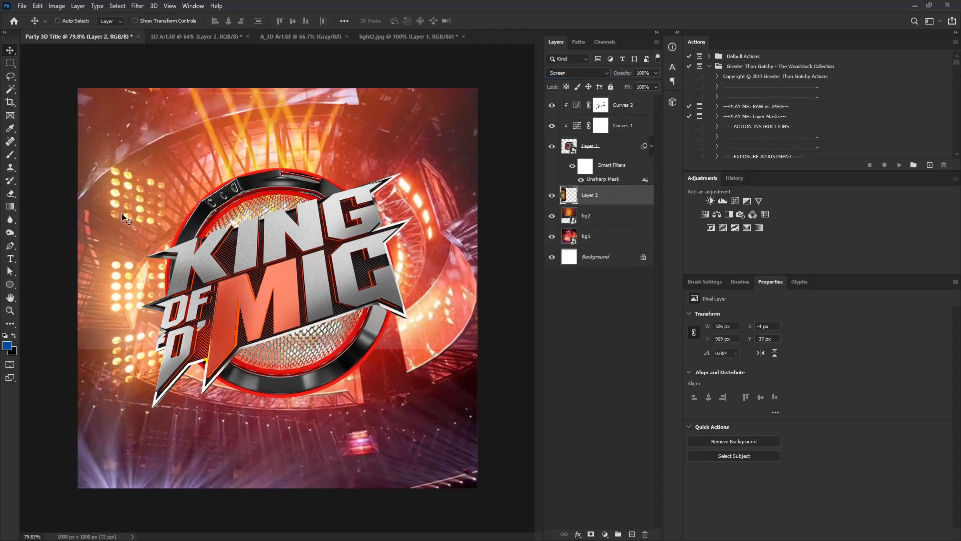
Duplicate the light panel layer, flip the copy horizontally, and move it to the right side of the logo.
{"action": "left_click_drag", "start_coordinate": [606, 195], "coordinate": [632, 534]}
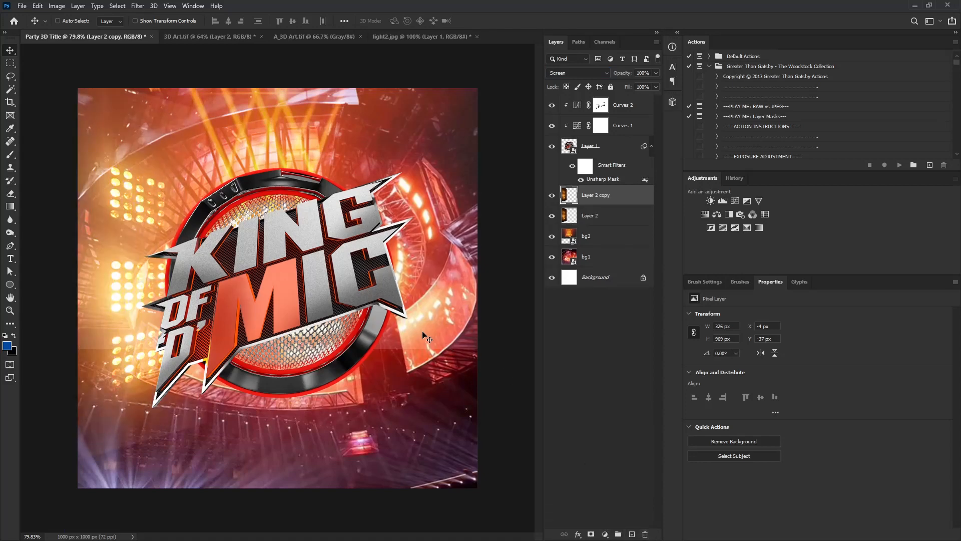
{"action": "key", "text": "ctrl+t"}
{"action": "right_click", "coordinate": [133, 217]}
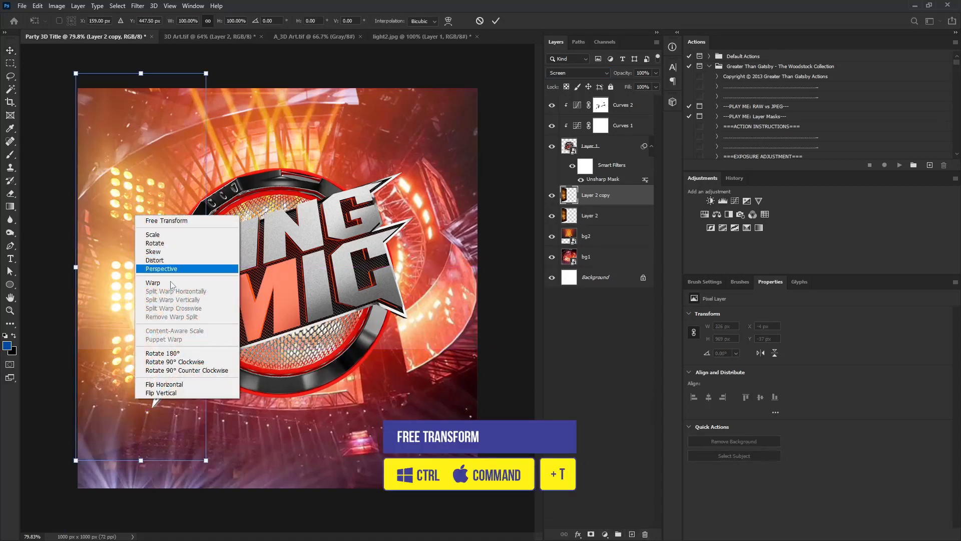
{"action": "left_click", "coordinate": [185, 384]}
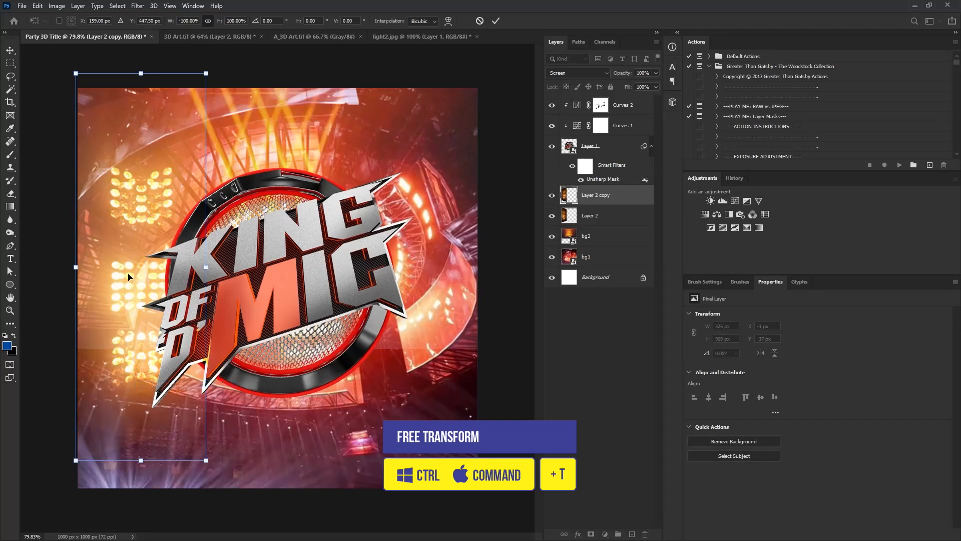
{"action": "left_click_drag", "start_coordinate": [75, 284], "coordinate": [411, 289]}
{"action": "key", "text": "Return"}
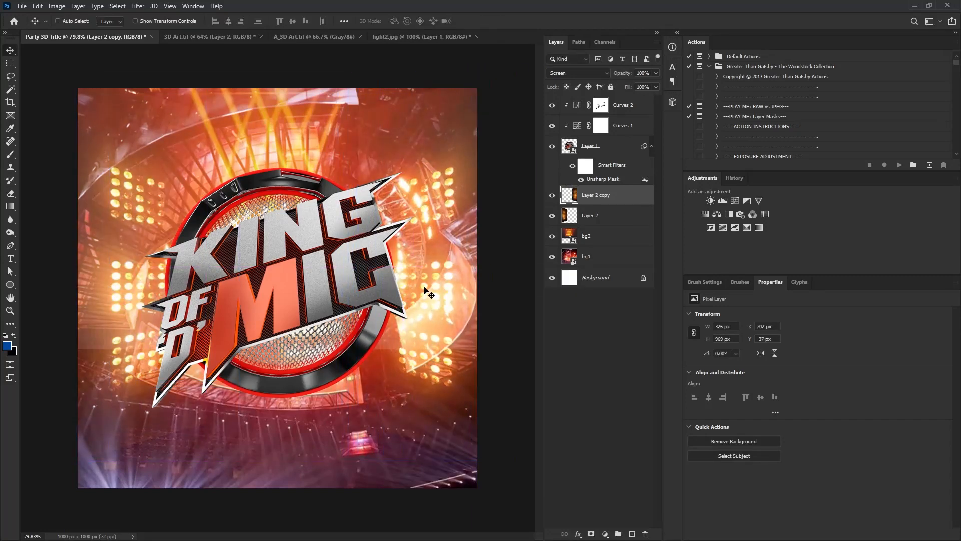
Duplicate the right light panel layer, place the copy above Curves 2, and shift it left over the logo.
{"action": "left_click_drag", "start_coordinate": [619, 194], "coordinate": [634, 535]}
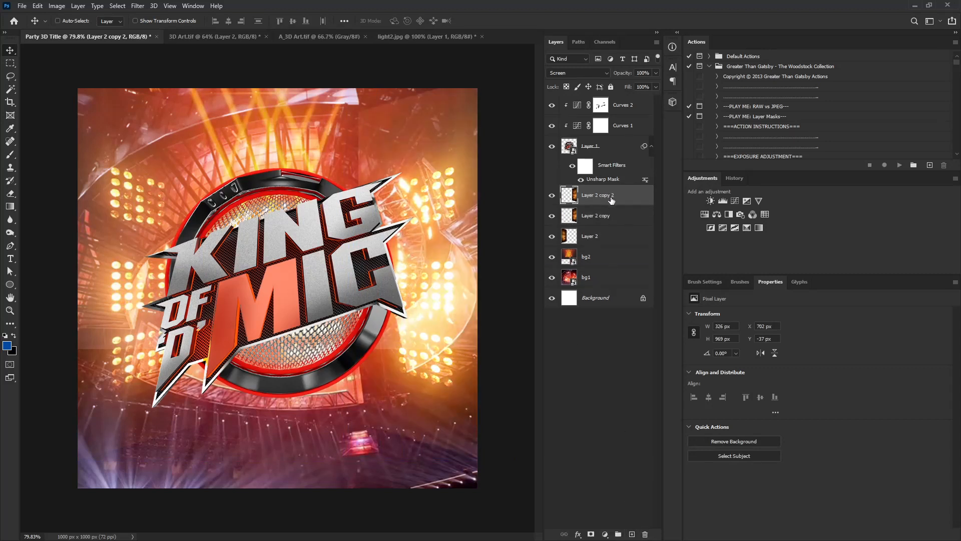
{"action": "left_click_drag", "start_coordinate": [611, 199], "coordinate": [612, 101]}
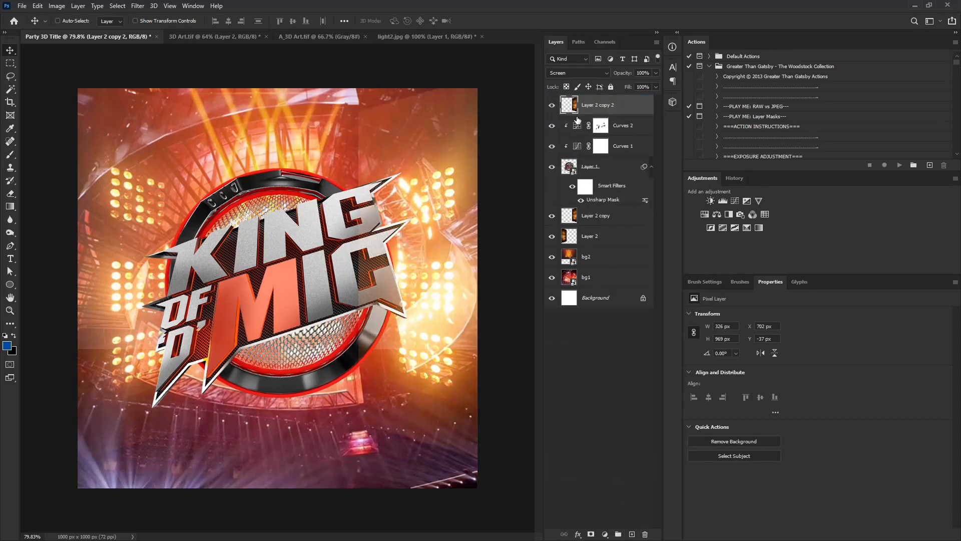
{"action": "left_click_drag", "start_coordinate": [451, 248], "coordinate": [405, 248]}
Apply a Gaussian Blur with a 15.3-pixel radius to the light copy above the logo.
{"action": "left_click", "coordinate": [144, 6]}
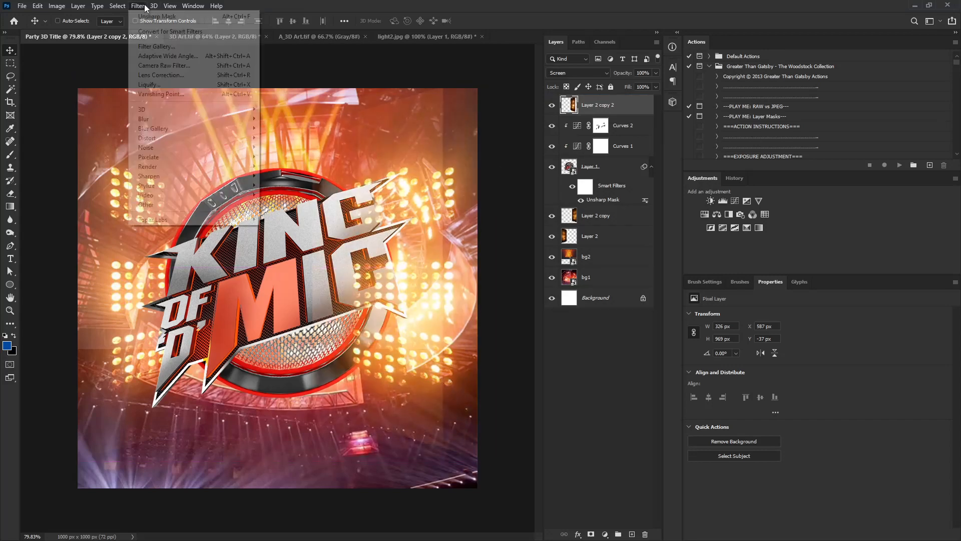
{"action": "mouse_move", "coordinate": [168, 121]}
{"action": "left_click", "coordinate": [297, 158]}
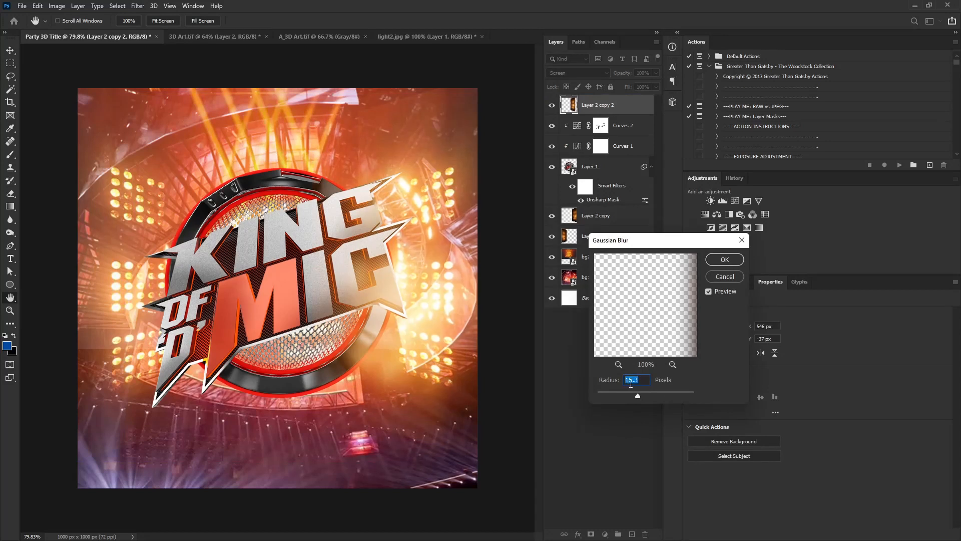
{"action": "left_click_drag", "start_coordinate": [706, 246], "coordinate": [693, 259]}
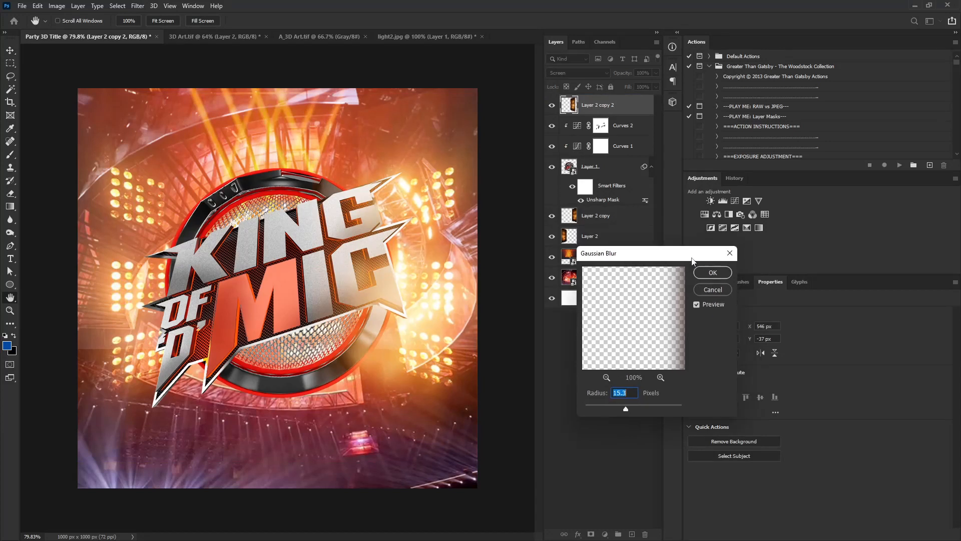
{"action": "left_click", "coordinate": [706, 276]}
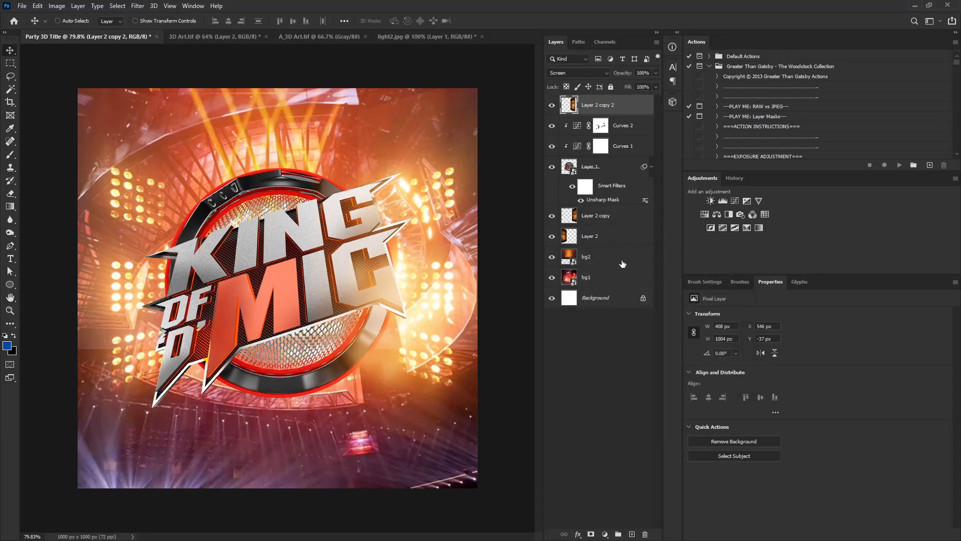
Rotate the blurred light layer by about 40° and reposition it over the logo's right side.
{"action": "key", "text": "ctrl"}
{"action": "key", "text": "ctrl+t"}
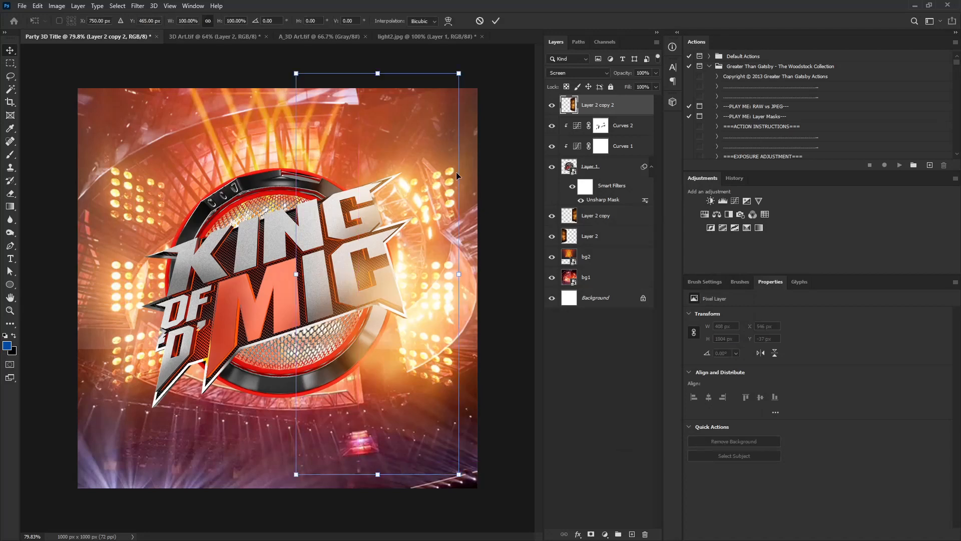
{"action": "left_click_drag", "start_coordinate": [481, 103], "coordinate": [532, 221]}
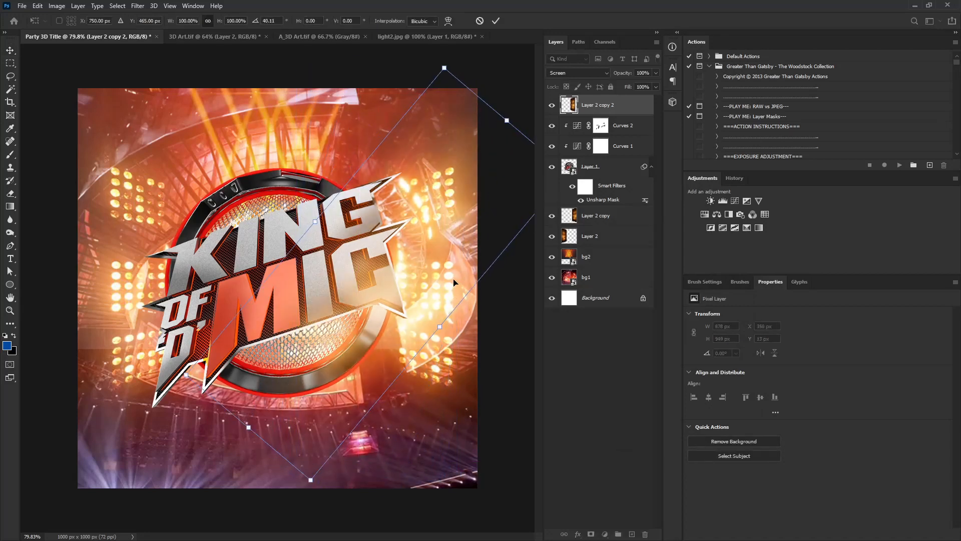
{"action": "mouse_move", "coordinate": [453, 282]}
{"action": "left_mouse_down"}
{"action": "mouse_move", "coordinate": [438, 262]}
{"action": "mouse_move", "coordinate": [449, 267]}
{"action": "left_mouse_up"}
{"action": "key", "text": "Return"}
Duplicate the blurred light layer, flip the copy horizontally, and move it to the logo's lower-left side.
{"action": "left_click_drag", "start_coordinate": [643, 102], "coordinate": [632, 535]}
{"action": "key", "text": "ctrl+t"}
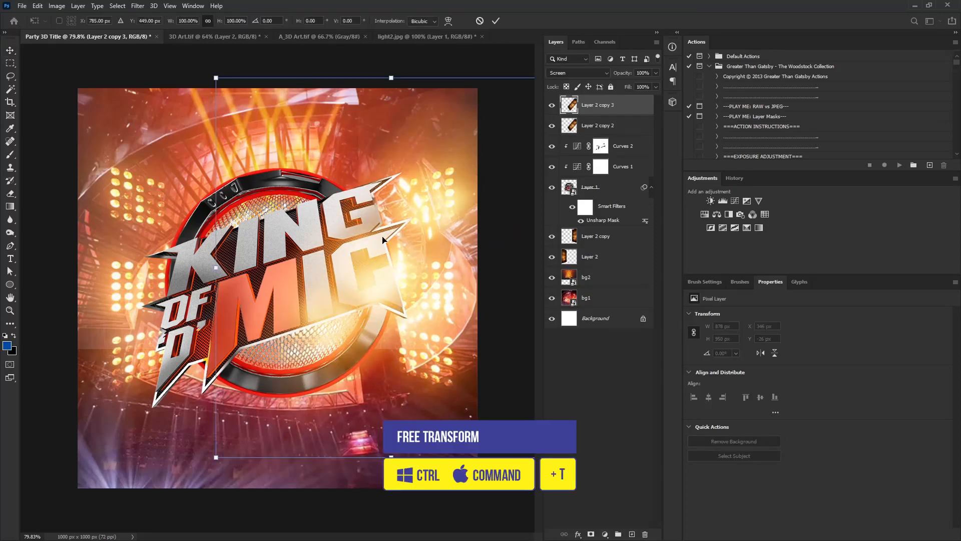
{"action": "right_click", "coordinate": [383, 240]}
{"action": "left_click", "coordinate": [416, 405]}
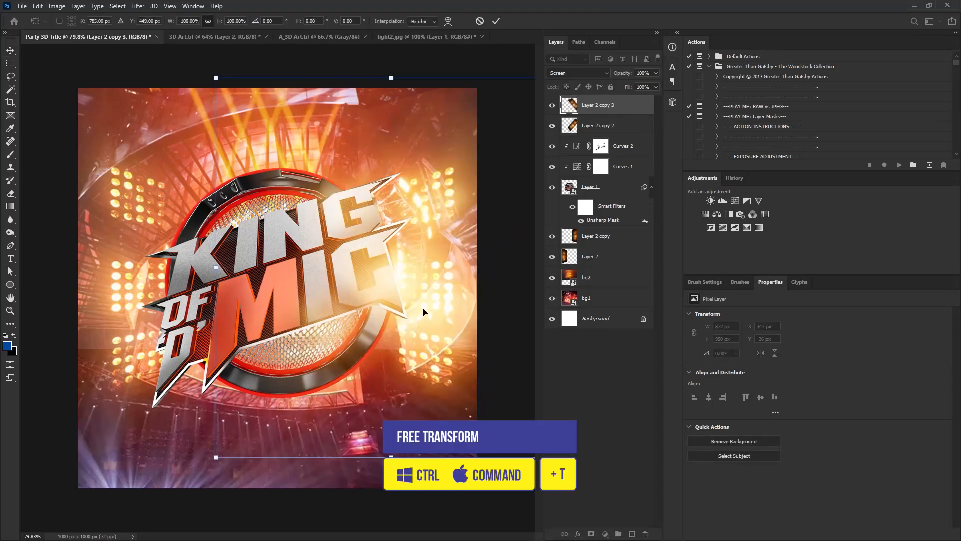
{"action": "left_click_drag", "start_coordinate": [423, 311], "coordinate": [163, 355]}
{"action": "key", "text": "Return"}
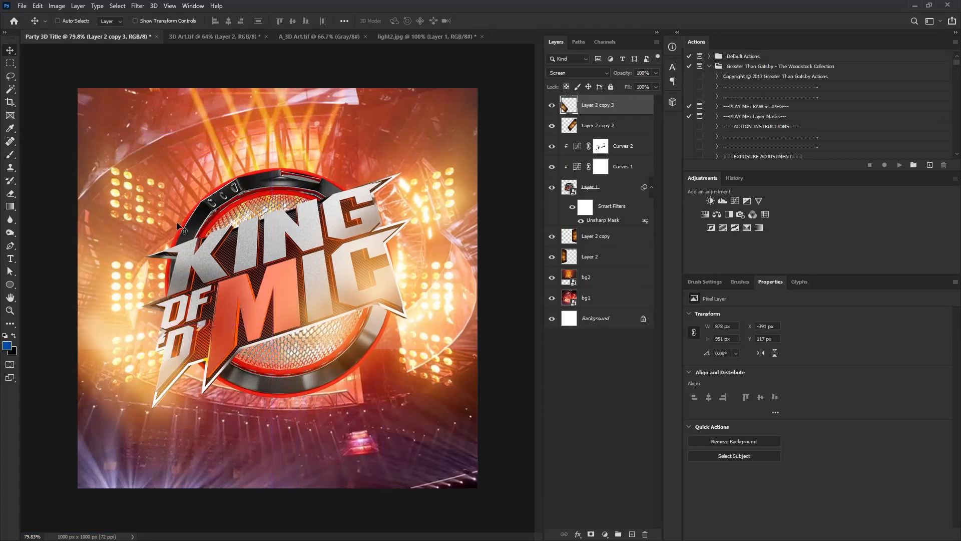
Duplicate the bg1 layer, set the copy's blend mode to Screen, and shift it down behind the logo.
{"action": "left_click", "coordinate": [620, 260]}
{"action": "left_click_drag", "start_coordinate": [608, 297], "coordinate": [632, 533]}
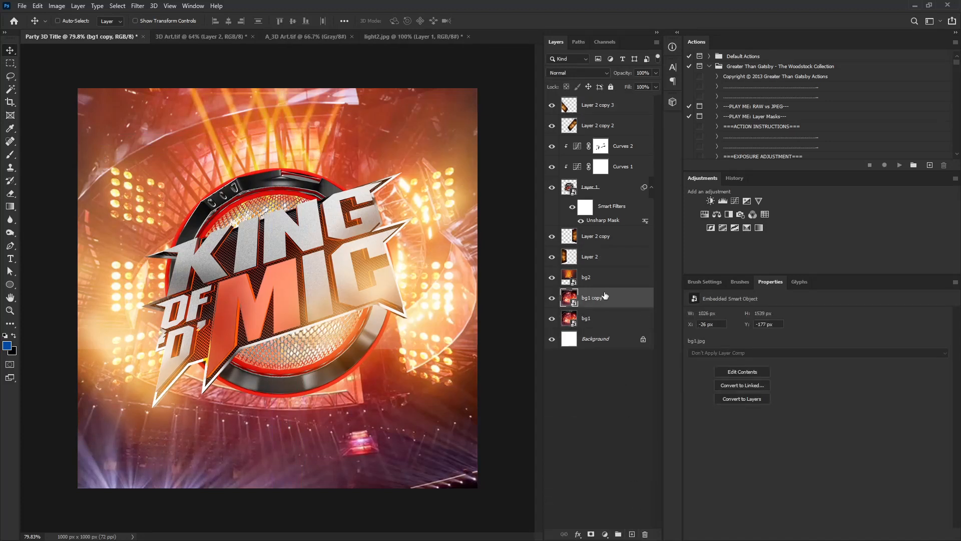
{"action": "left_click_drag", "start_coordinate": [307, 274], "coordinate": [336, 211]}
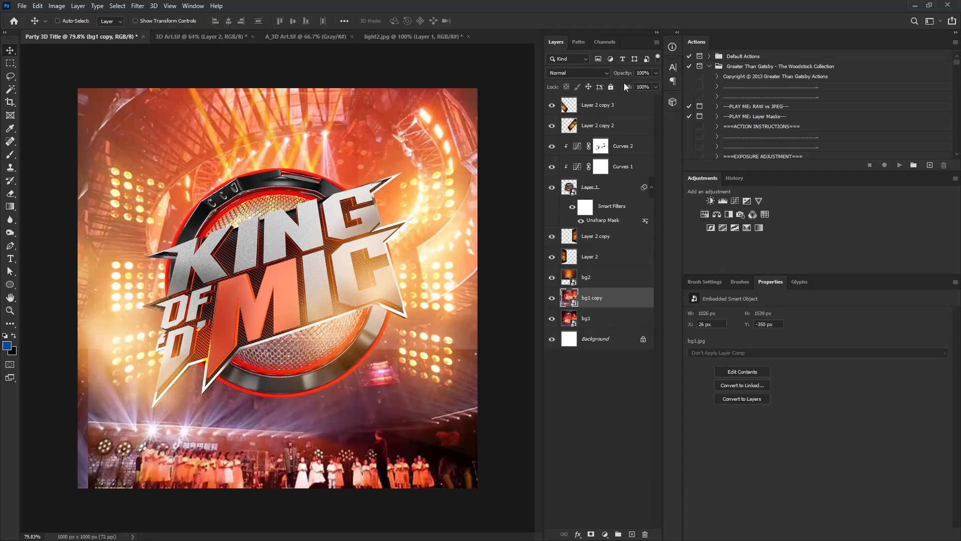
{"action": "left_click", "coordinate": [585, 72]}
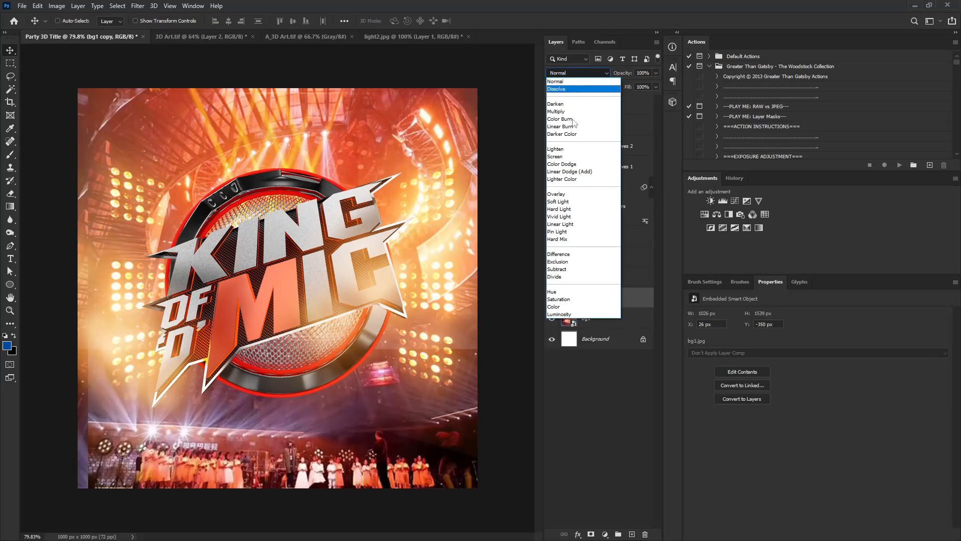
{"action": "left_click", "coordinate": [559, 157]}
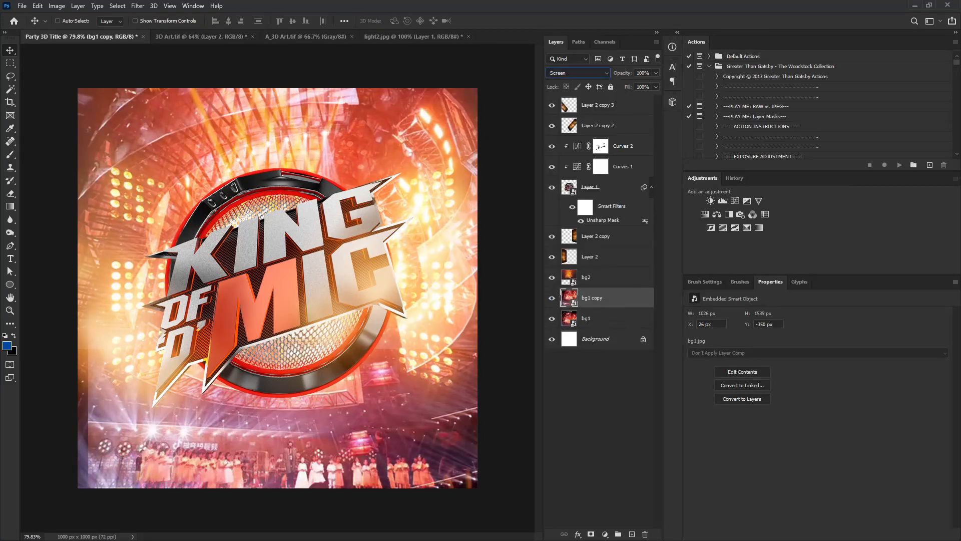
{"action": "left_click_drag", "start_coordinate": [302, 129], "coordinate": [311, 269]}
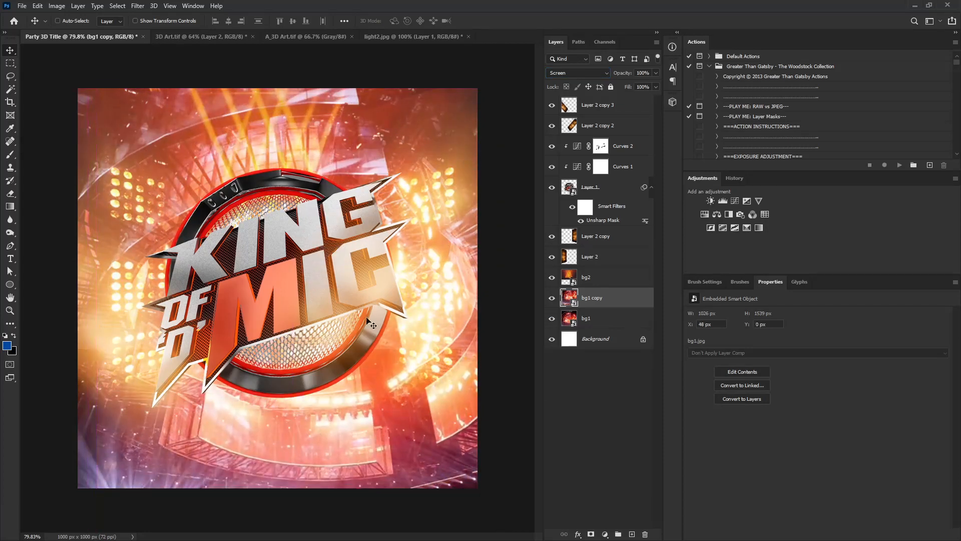
Add a layer mask to bg1 copy and hide its lower part with a soft black 500 px brush.
{"action": "left_click", "coordinate": [592, 534]}
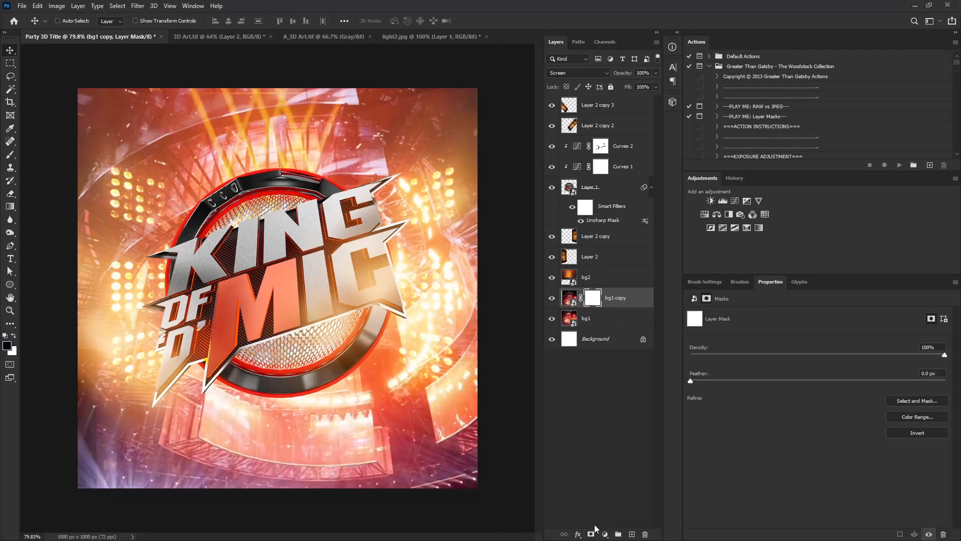
{"action": "key", "text": "b"}
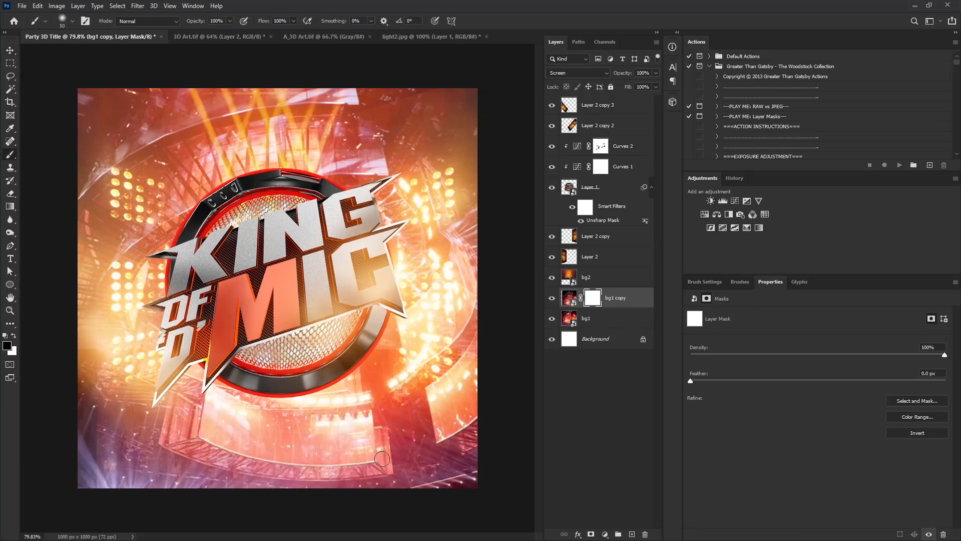
{"action": "key", "text": "bracketright"}
{"action": "key", "text": "bracketright"}
{"action": "key", "text": "bracketright"}
{"action": "key", "text": "bracketright"}
{"action": "key", "text": "bracketright"}
{"action": "key", "text": "bracketright"}
{"action": "key", "text": "bracketright"}
{"action": "key", "text": "bracketright"}
{"action": "key", "text": "bracketright"}
{"action": "key", "text": "bracketright"}
{"action": "key", "text": "bracketright"}
{"action": "key", "text": "bracketright"}
{"action": "key", "text": "bracketright"}
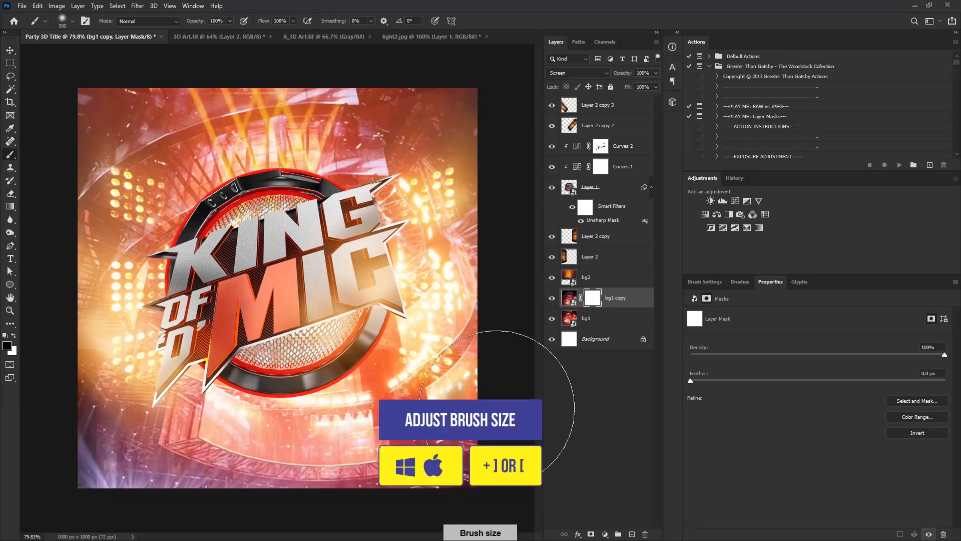
{"action": "left_click", "coordinate": [702, 281]}
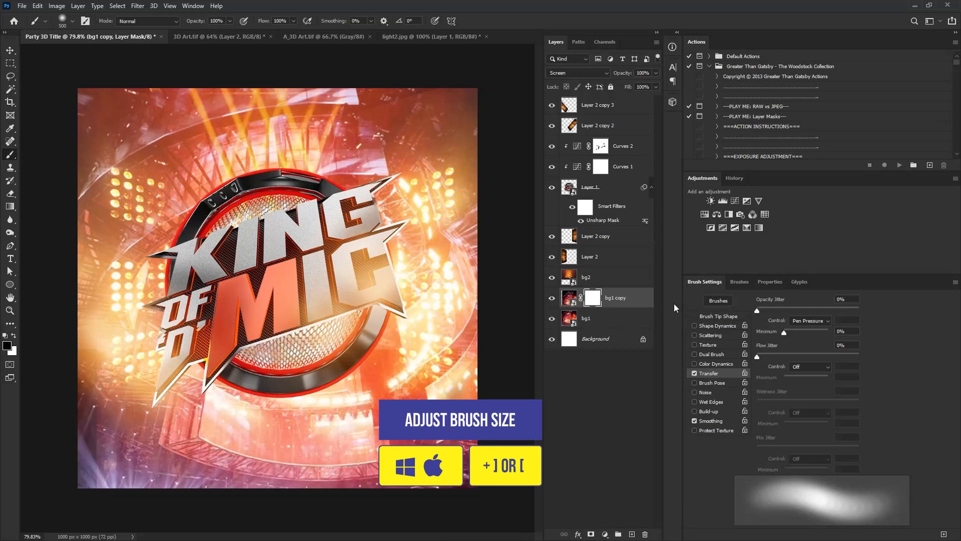
{"action": "left_click", "coordinate": [719, 316]}
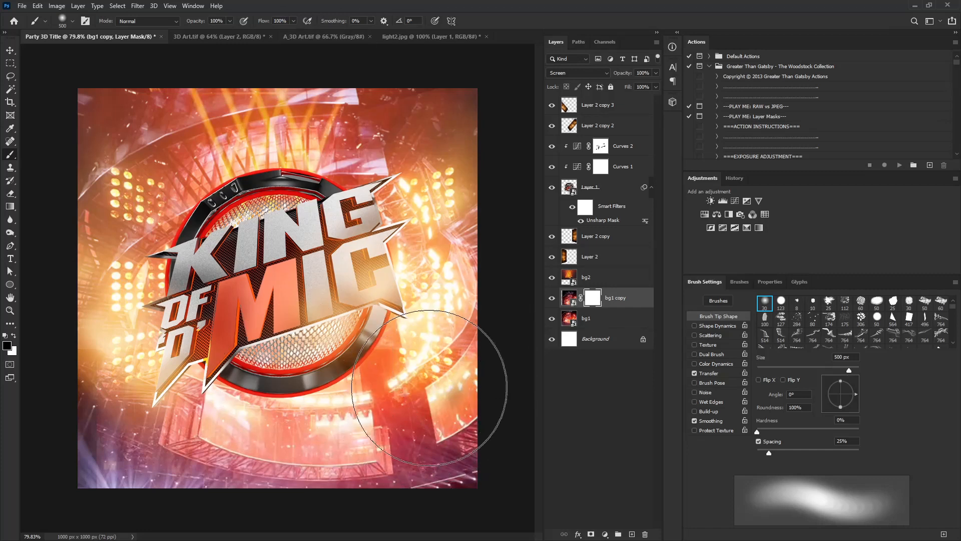
{"action": "mouse_move", "coordinate": [429, 388]}
{"action": "left_mouse_down"}
{"action": "mouse_move", "coordinate": [441, 395]}
{"action": "mouse_move", "coordinate": [410, 420]}
{"action": "mouse_move", "coordinate": [375, 385]}
{"action": "mouse_move", "coordinate": [345, 453]}
{"action": "mouse_move", "coordinate": [435, 391]}
{"action": "mouse_move", "coordinate": [406, 409]}
{"action": "mouse_move", "coordinate": [120, 476]}
{"action": "mouse_move", "coordinate": [65, 396]}
{"action": "left_mouse_up"}
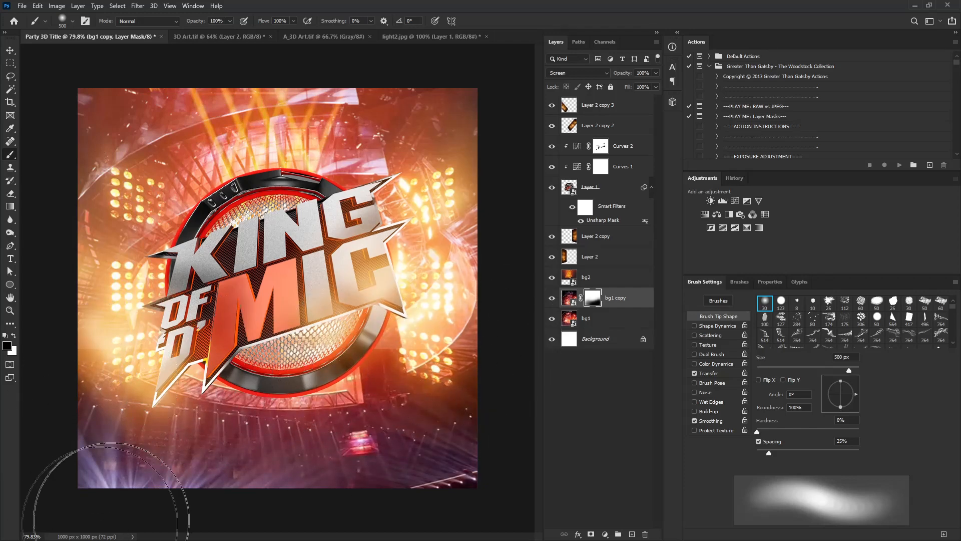
Create a new layer named "black" above bg1 copy, with black as the foreground color.
{"action": "left_click_drag", "start_coordinate": [407, 389], "coordinate": [404, 394], "text": "ctrl"}
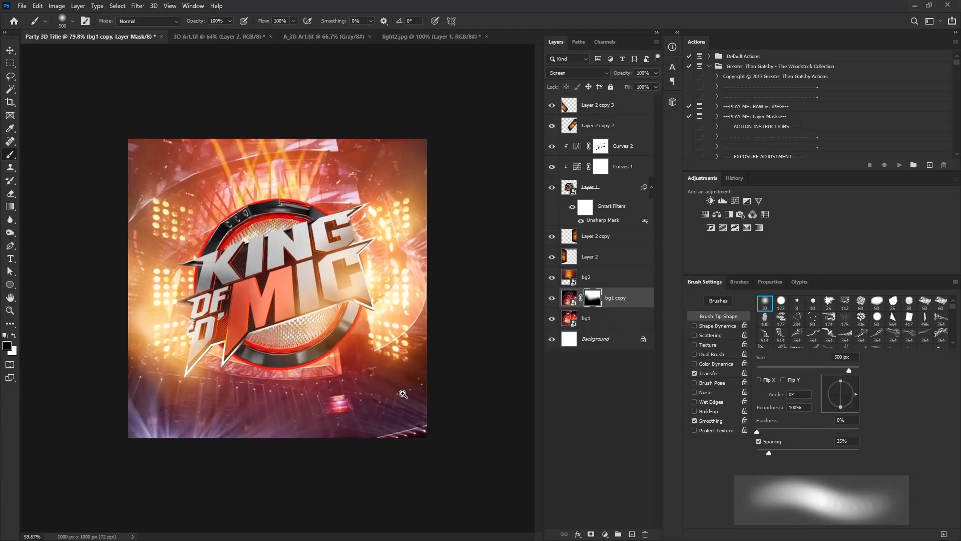
{"action": "key", "text": "ctrl+2"}
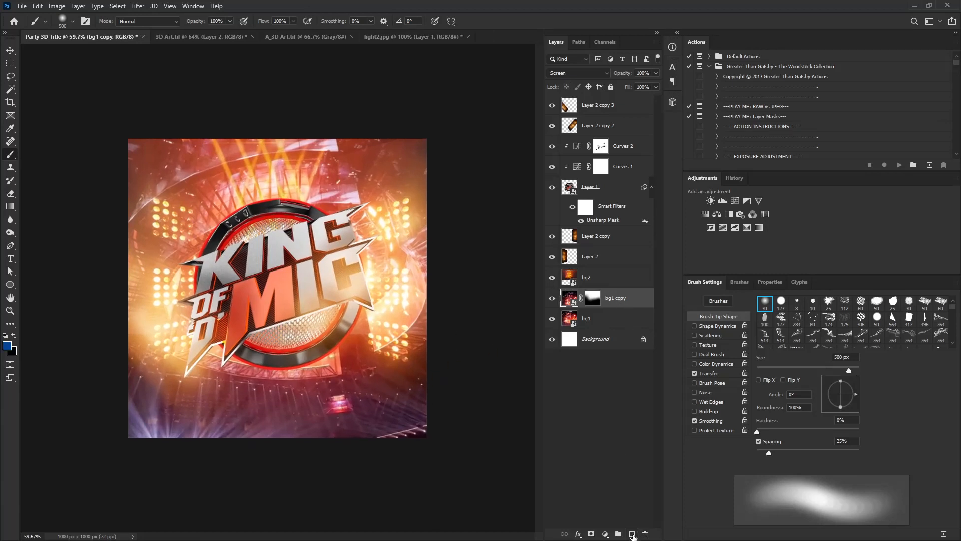
{"action": "left_click", "coordinate": [631, 534]}
{"action": "key", "text": "x"}
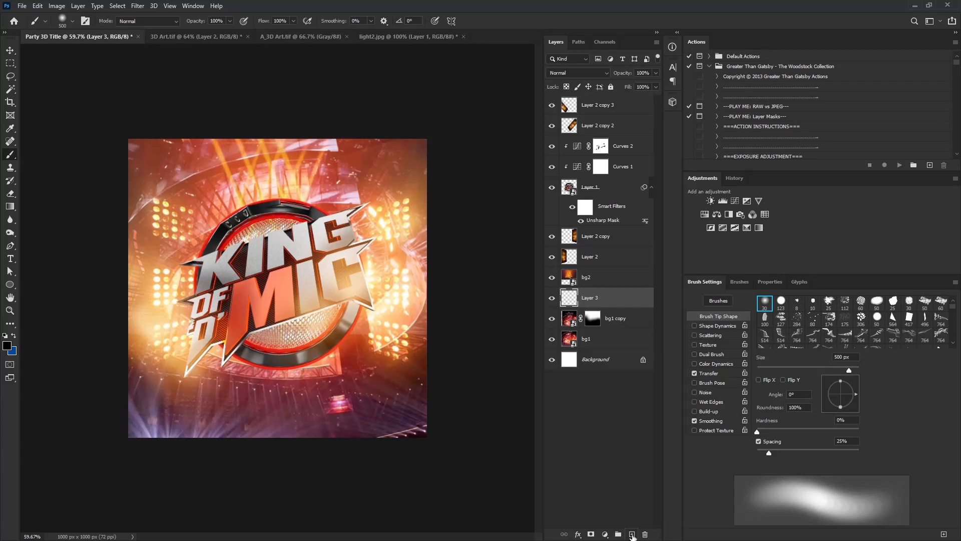
{"action": "double_click", "coordinate": [595, 299]}
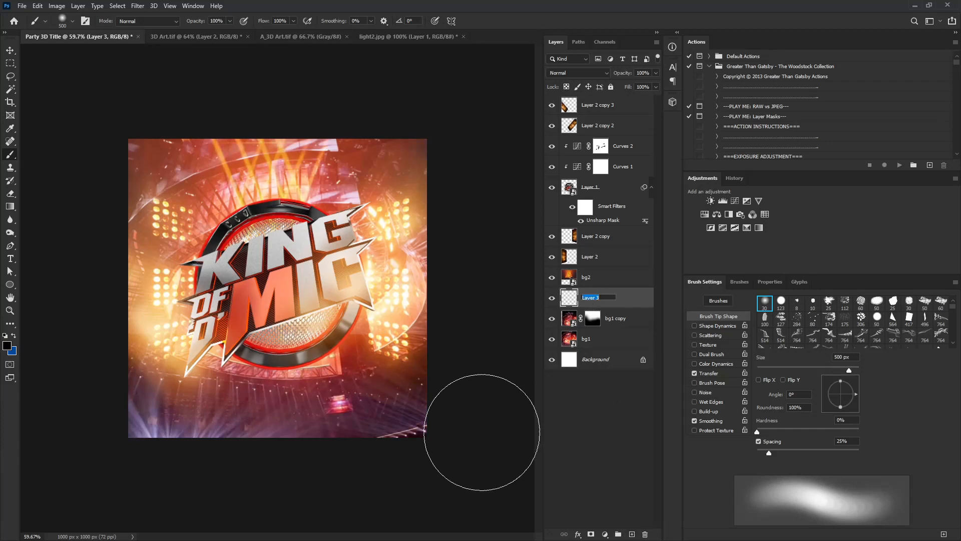
{"action": "type", "text": "black"}
{"action": "key", "text": "Return"}
Darken the bottom of the stage background with soft 500 px black brush strokes on the black layer.
{"action": "mouse_move", "coordinate": [469, 375]}
{"action": "left_mouse_down"}
{"action": "mouse_move", "coordinate": [453, 375]}
{"action": "mouse_move", "coordinate": [315, 478]}
{"action": "left_mouse_up"}
{"action": "mouse_move", "coordinate": [444, 406]}
{"action": "left_mouse_down"}
{"action": "mouse_move", "coordinate": [90, 412]}
{"action": "mouse_move", "coordinate": [144, 440]}
{"action": "mouse_move", "coordinate": [279, 461]}
{"action": "mouse_move", "coordinate": [167, 422]}
{"action": "mouse_move", "coordinate": [120, 386]}
{"action": "mouse_move", "coordinate": [457, 378]}
{"action": "mouse_move", "coordinate": [457, 402]}
{"action": "mouse_move", "coordinate": [315, 428]}
{"action": "mouse_move", "coordinate": [163, 420]}
{"action": "mouse_move", "coordinate": [147, 448]}
{"action": "left_mouse_up"}
{"action": "left_click_drag", "start_coordinate": [372, 247], "coordinate": [398, 244], "text": "ctrl"}
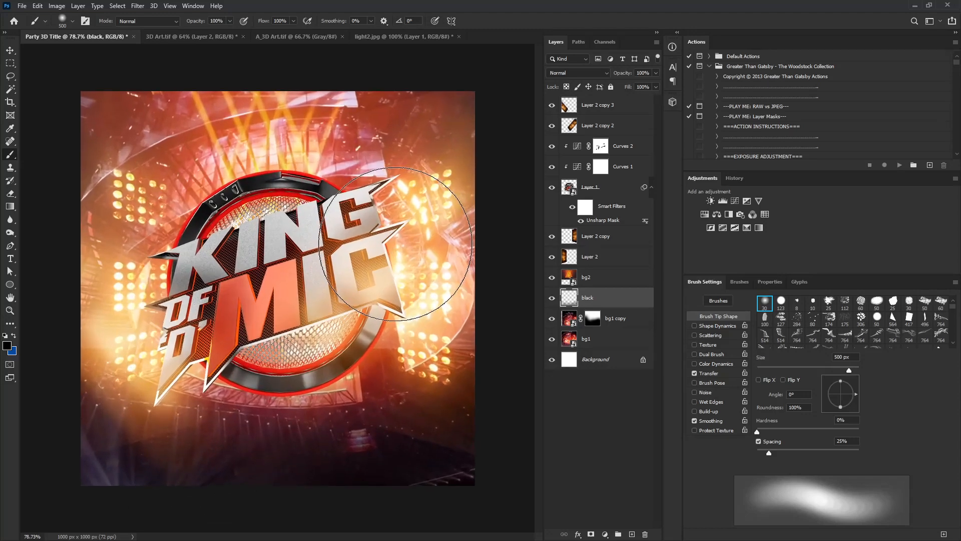
Create a new layer named "light_glow" above the black layer and set its blend mode to Screen.
{"action": "key", "text": "v"}
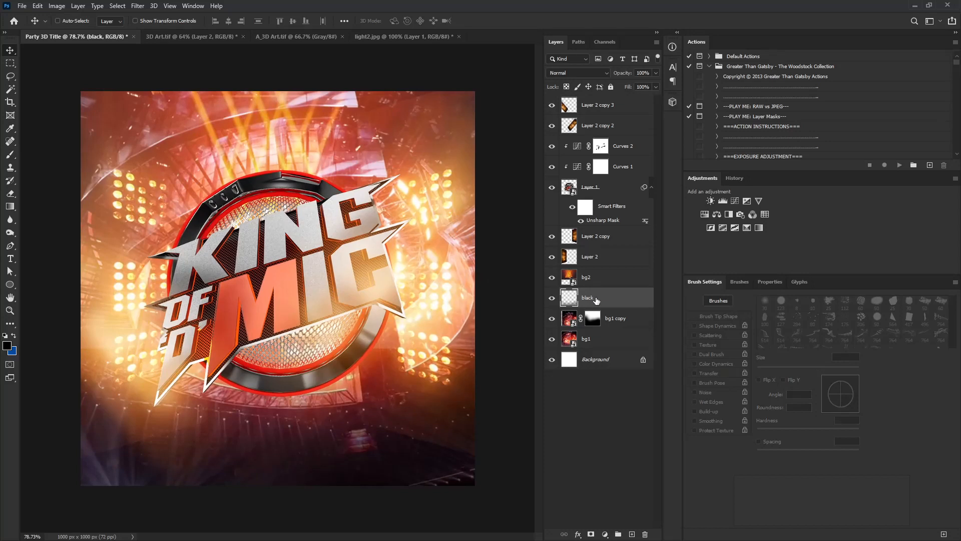
{"action": "left_click", "coordinate": [633, 534], "text": "alt"}
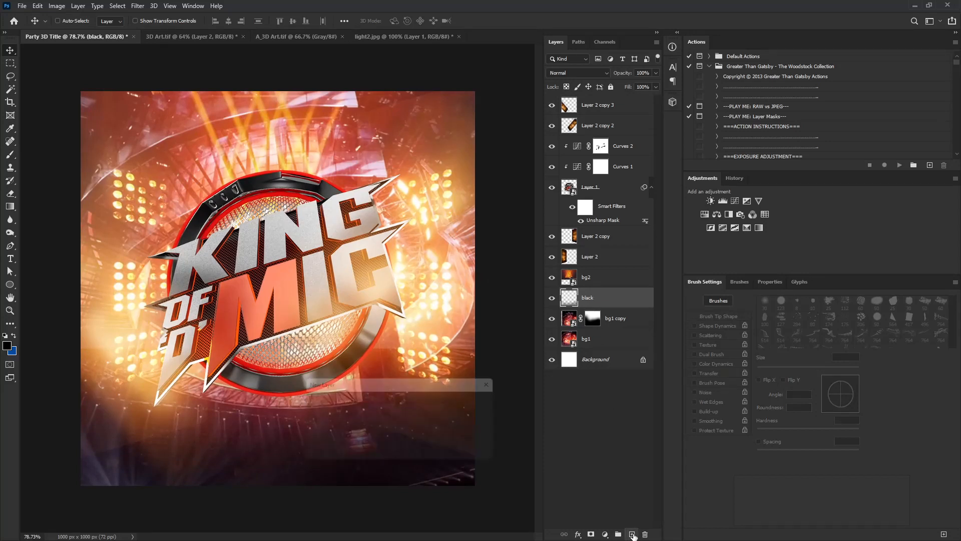
{"action": "key", "text": "BackSpace"}
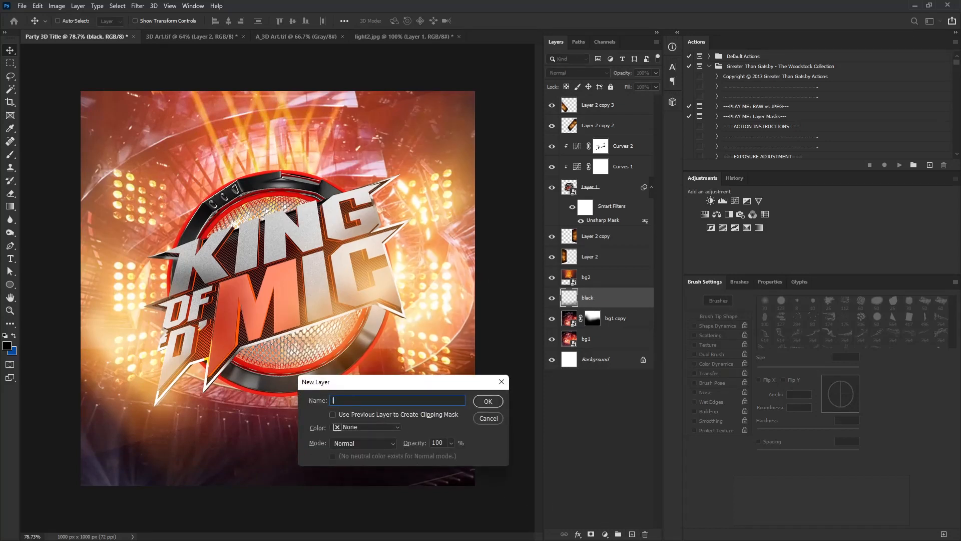
{"action": "key", "text": "Return"}
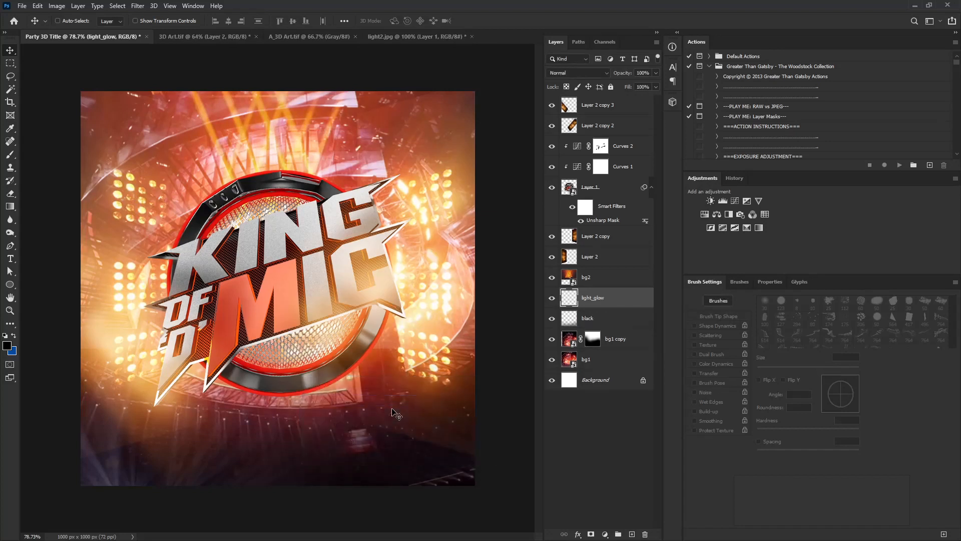
{"action": "left_click", "coordinate": [595, 73]}
{"action": "left_click", "coordinate": [576, 167]}
Sample yellow from the right light panel and paint a soft glow around the logo on light_glow, reducing the brush to 200 px.
{"action": "left_click", "coordinate": [10, 155]}
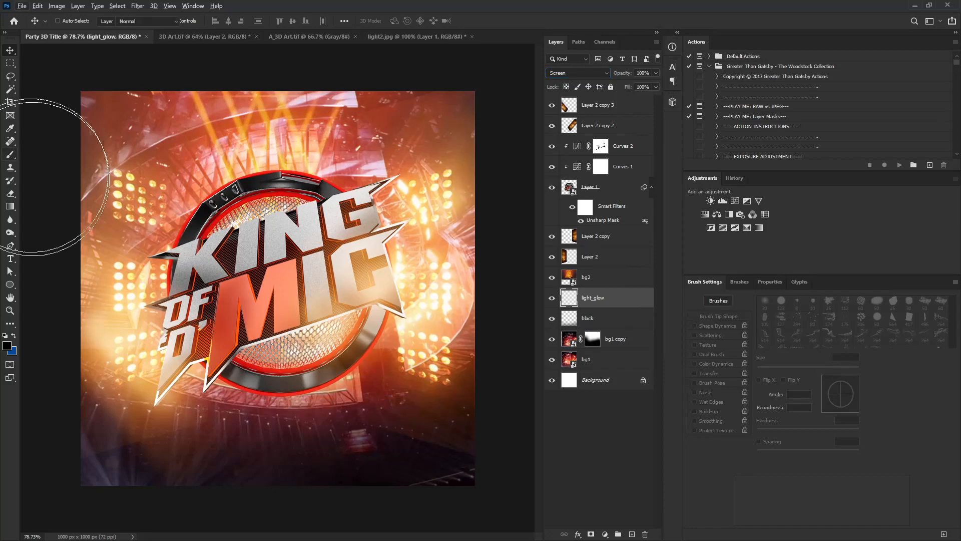
{"action": "left_click", "coordinate": [451, 178], "text": "alt"}
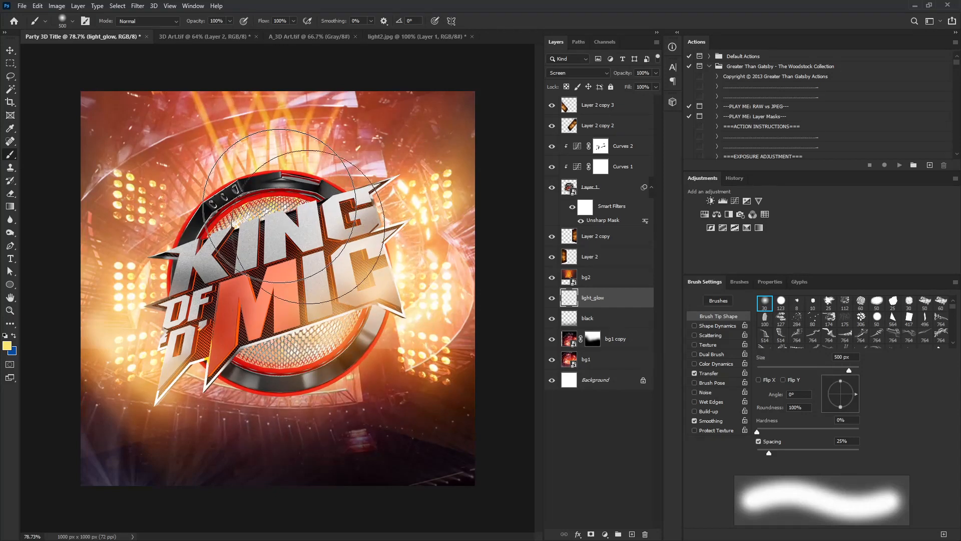
{"action": "mouse_move", "coordinate": [280, 206]}
{"action": "left_mouse_down"}
{"action": "mouse_move", "coordinate": [234, 355]}
{"action": "mouse_move", "coordinate": [307, 278]}
{"action": "mouse_move", "coordinate": [316, 281]}
{"action": "left_mouse_up"}
{"action": "key", "text": "bracketleft"}
{"action": "key", "text": "bracketleft"}
{"action": "key", "text": "bracketleft"}
{"action": "key", "text": "bracketleft"}
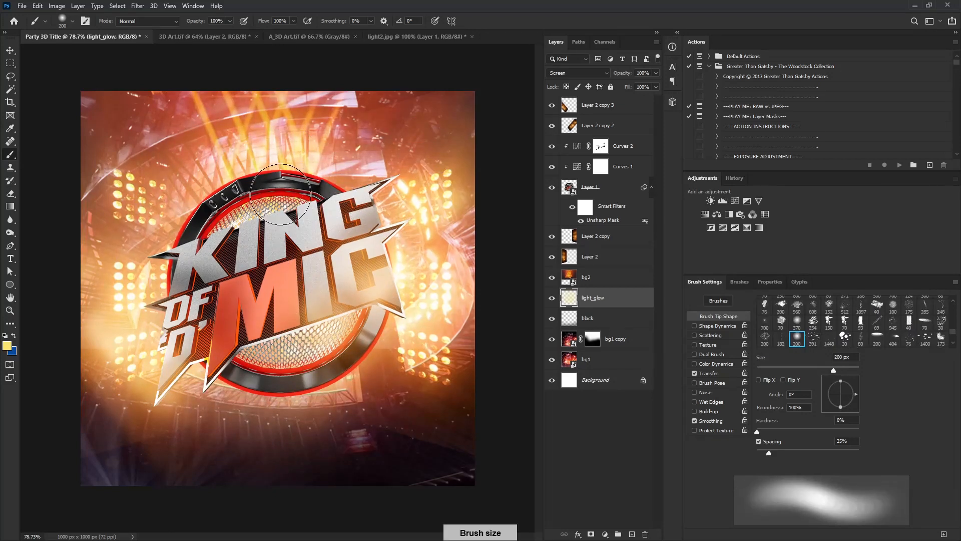
{"action": "mouse_move", "coordinate": [281, 194]}
{"action": "left_mouse_down"}
{"action": "mouse_move", "coordinate": [225, 206]}
{"action": "mouse_move", "coordinate": [250, 211]}
{"action": "mouse_move", "coordinate": [218, 294]}
{"action": "mouse_move", "coordinate": [212, 219]}
{"action": "mouse_move", "coordinate": [177, 229]}
{"action": "mouse_move", "coordinate": [321, 225]}
{"action": "mouse_move", "coordinate": [375, 213]}
{"action": "left_mouse_up"}
{"action": "mouse_move", "coordinate": [387, 260]}
{"action": "left_mouse_down"}
{"action": "mouse_move", "coordinate": [358, 360]}
{"action": "mouse_move", "coordinate": [308, 408]}
{"action": "mouse_move", "coordinate": [252, 400]}
{"action": "left_mouse_up"}
{"action": "mouse_move", "coordinate": [231, 206]}
{"action": "left_mouse_down"}
{"action": "mouse_move", "coordinate": [233, 393]}
{"action": "mouse_move", "coordinate": [366, 373]}
{"action": "mouse_move", "coordinate": [363, 249]}
{"action": "left_mouse_up"}
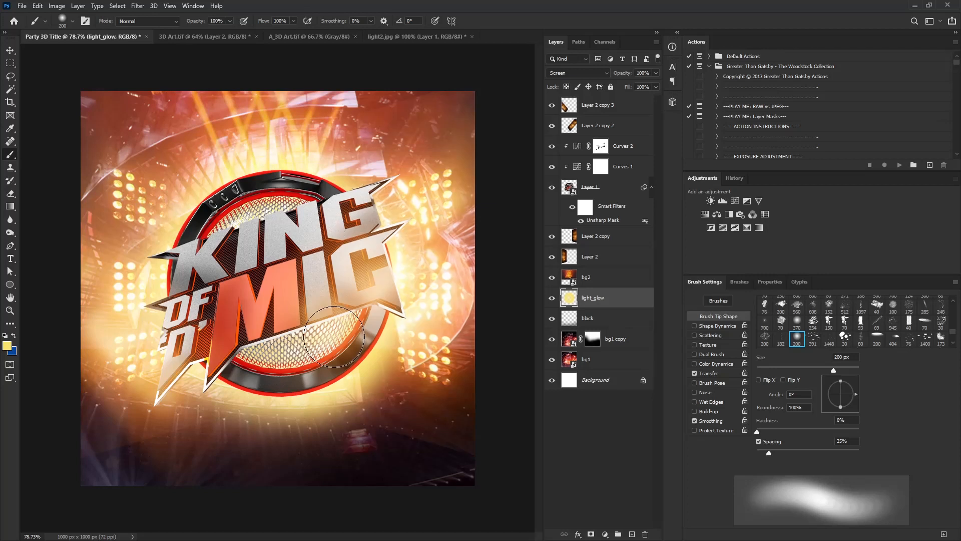
Create a Color Dodge layer named "light_dodge" above Curves 2, filled with the neutral black color.
{"action": "left_click", "coordinate": [605, 188]}
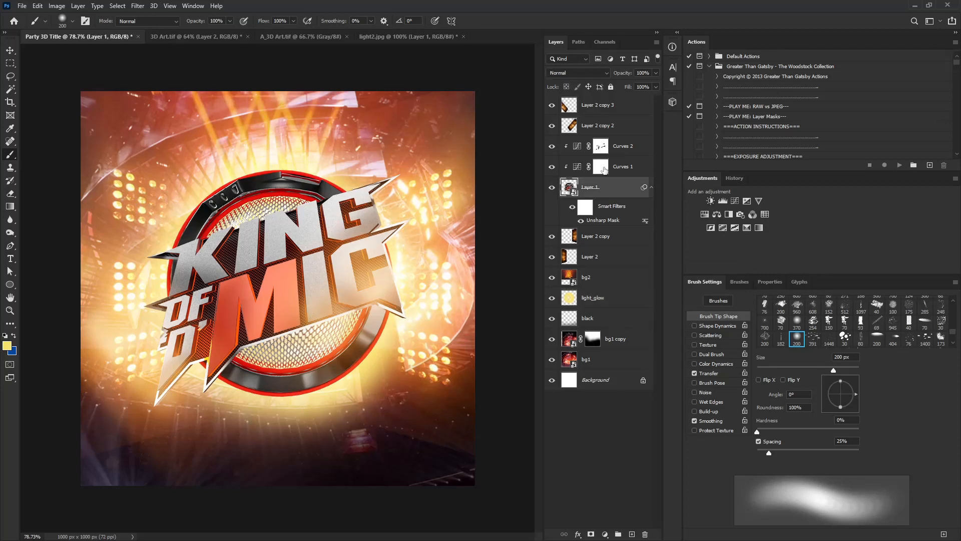
{"action": "left_click", "coordinate": [617, 148]}
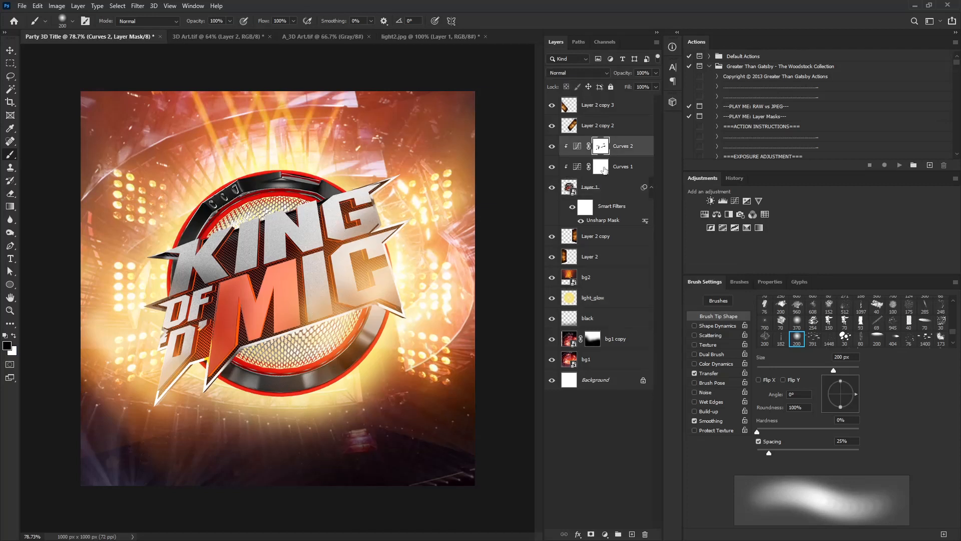
{"action": "left_click", "coordinate": [632, 535], "text": "alt"}
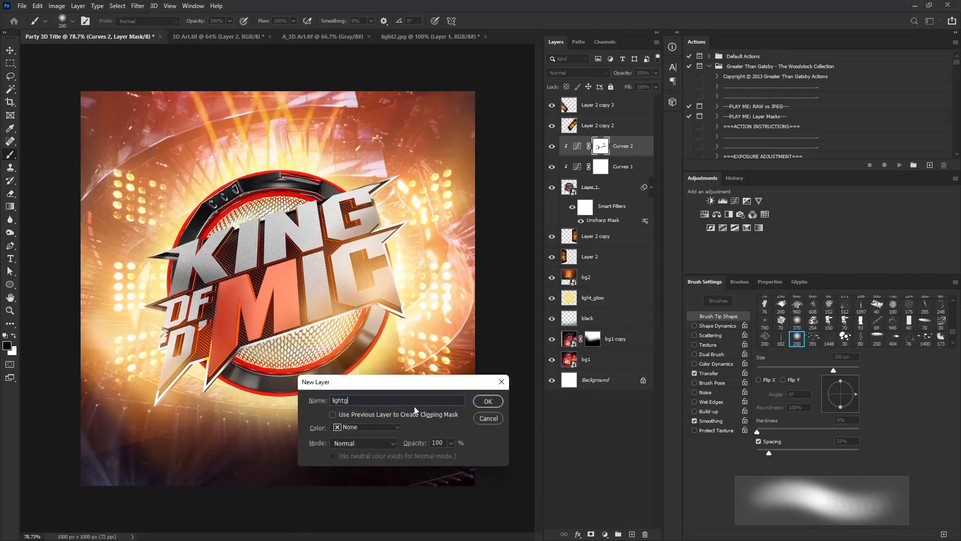
{"action": "left_click", "coordinate": [375, 444]}
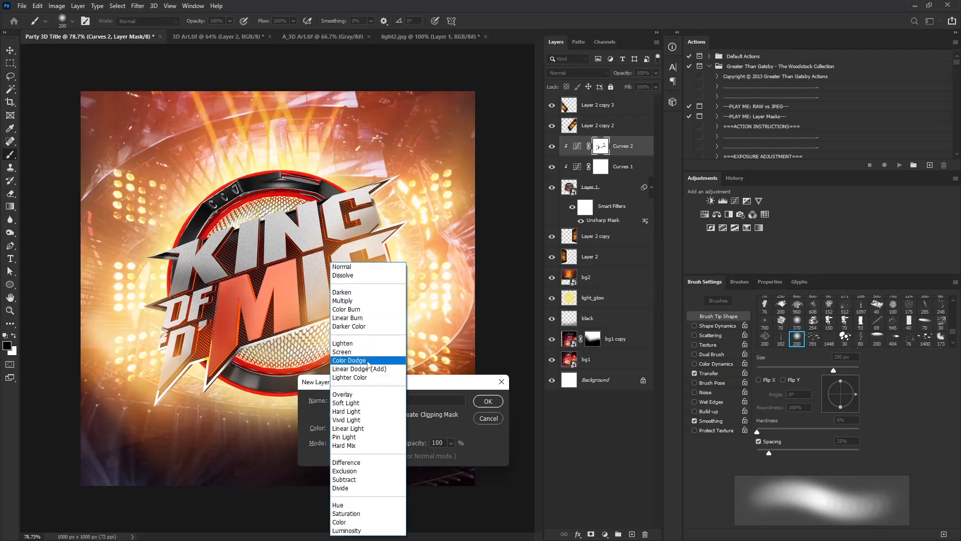
{"action": "left_click", "coordinate": [364, 363]}
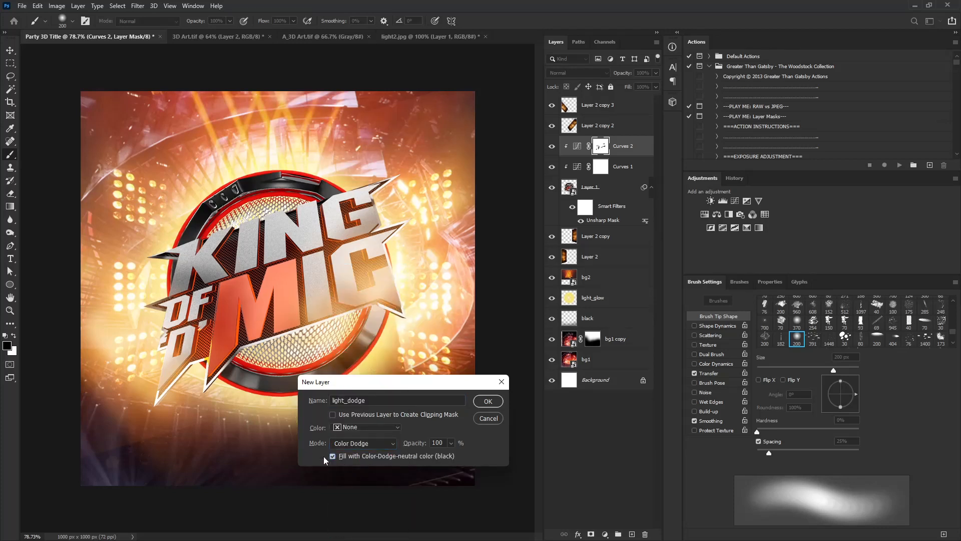
{"action": "left_click", "coordinate": [495, 406]}
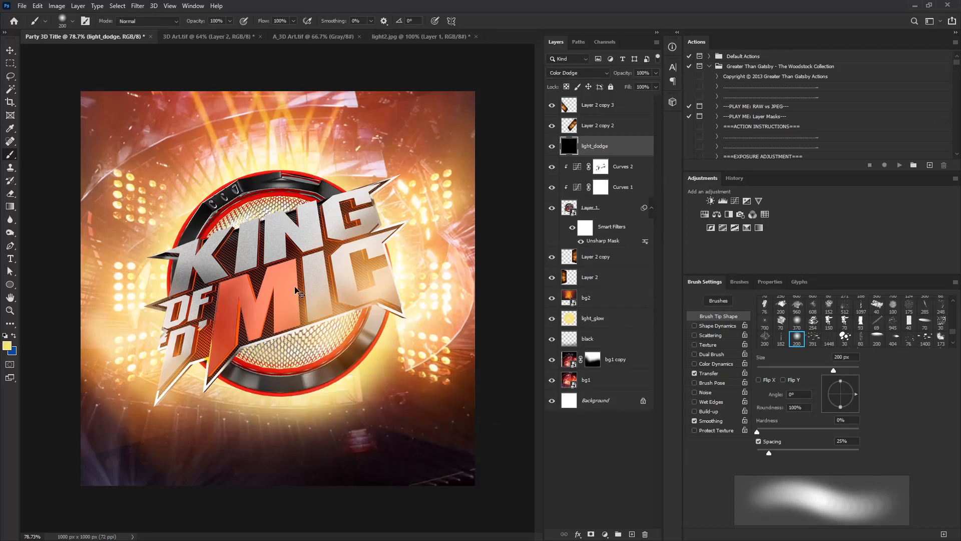
Set the foreground colour to a more saturated yellow, ffe031.
{"action": "left_click_drag", "start_coordinate": [338, 246], "coordinate": [388, 249], "text": "ctrl"}
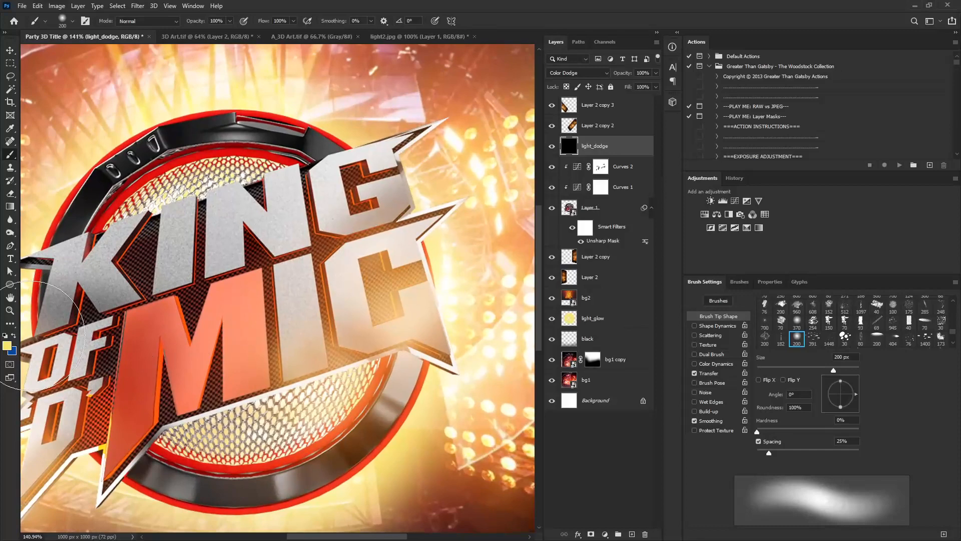
{"action": "left_click", "coordinate": [7, 345]}
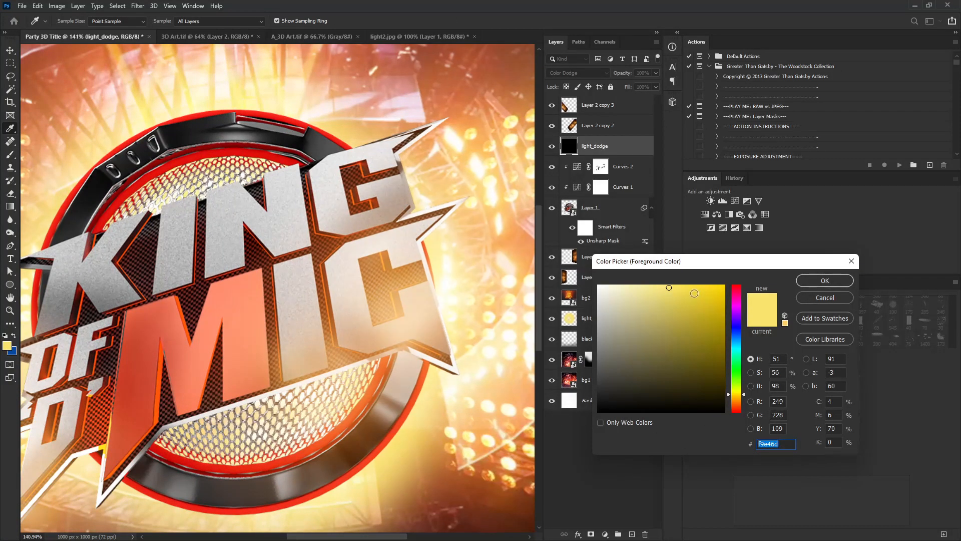
{"action": "left_click", "coordinate": [700, 283]}
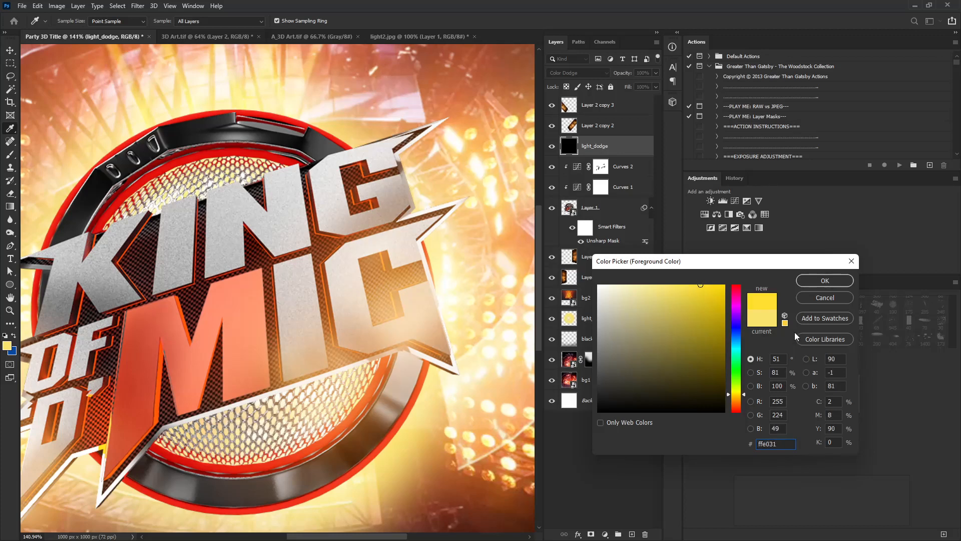
{"action": "left_click", "coordinate": [829, 279]}
Reduce the soft brush to 5–9 px and paint glowing highlights along the upper part of the logo's inner red ring.
{"action": "key", "text": "bracketleft"}
{"action": "key", "text": "bracketleft"}
{"action": "key", "text": "bracketleft"}
{"action": "key", "text": "bracketleft"}
{"action": "key", "text": "bracketleft"}
{"action": "key", "text": "bracketleft"}
{"action": "key", "text": "bracketleft"}
{"action": "key", "text": "bracketleft"}
{"action": "key", "text": "bracketleft"}
{"action": "key", "text": "bracketleft"}
{"action": "key", "text": "bracketleft"}
{"action": "key", "text": "bracketleft"}
{"action": "key", "text": "bracketleft"}
{"action": "key", "text": "bracketleft"}
{"action": "key", "text": "bracketleft"}
{"action": "key", "text": "bracketleft"}
{"action": "key", "text": "bracketleft"}
{"action": "key", "text": "bracketleft"}
{"action": "key", "text": "bracketleft"}
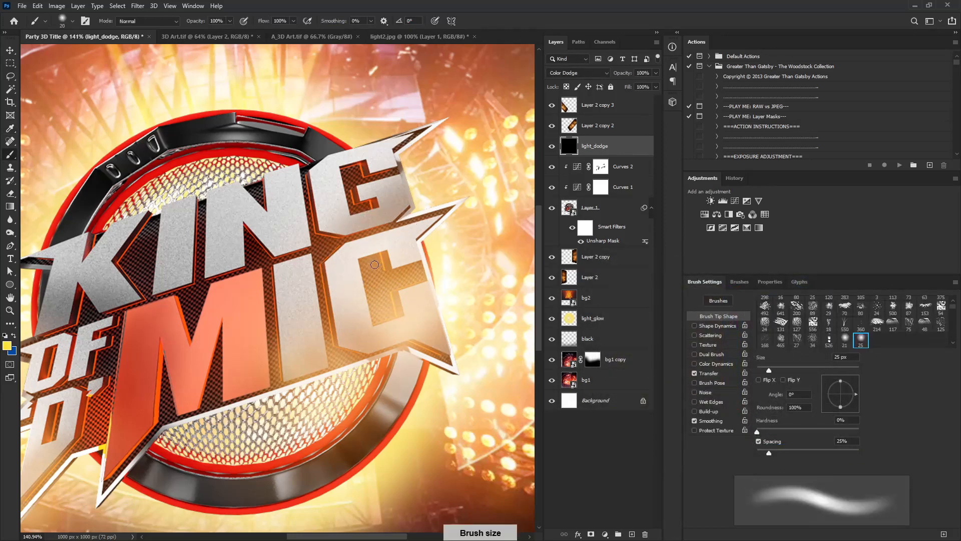
{"action": "scroll", "coordinate": [192, 164], "scroll_direction": "up", "scroll_amount": 8, "text": "alt"}
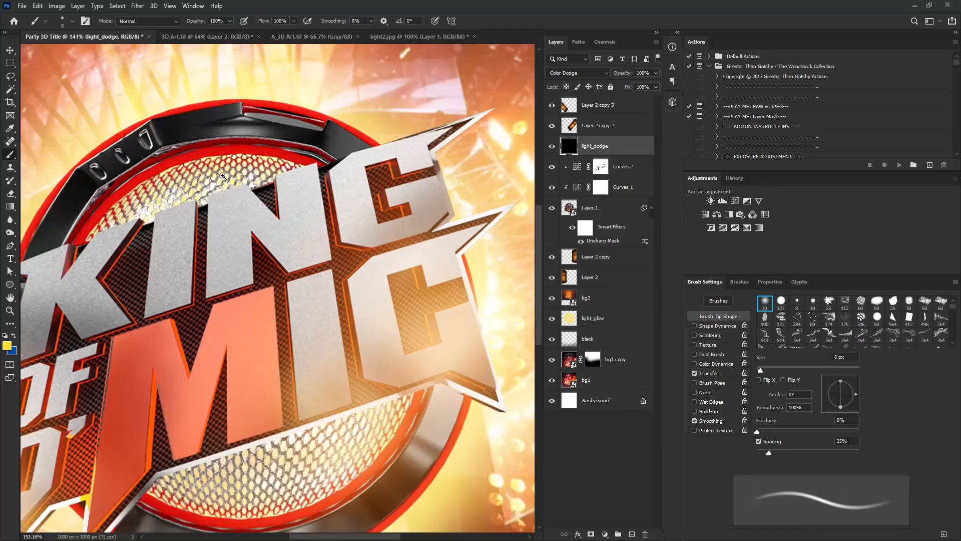
{"action": "left_click_drag", "start_coordinate": [192, 163], "coordinate": [315, 291]}
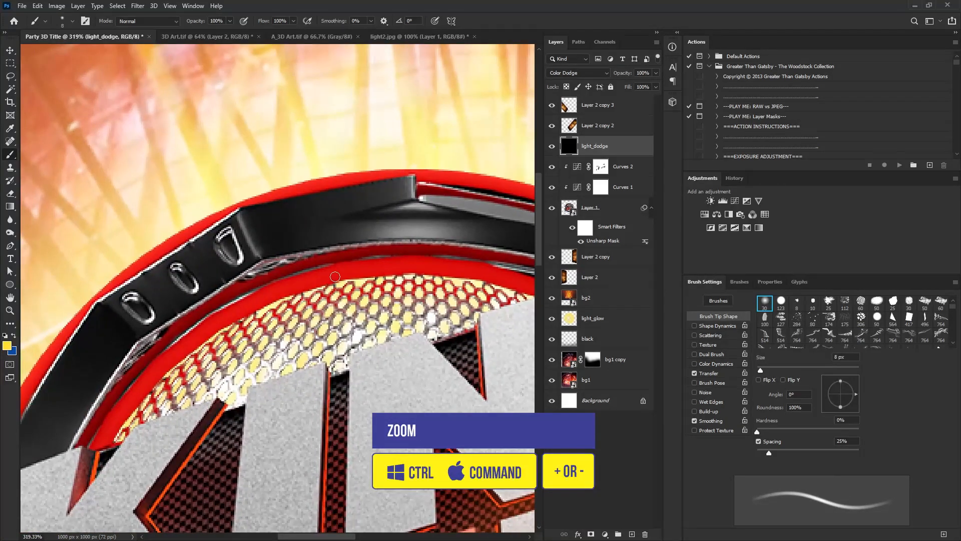
{"action": "key", "text": "bracketright"}
{"action": "left_click_drag", "start_coordinate": [242, 300], "coordinate": [141, 364]}
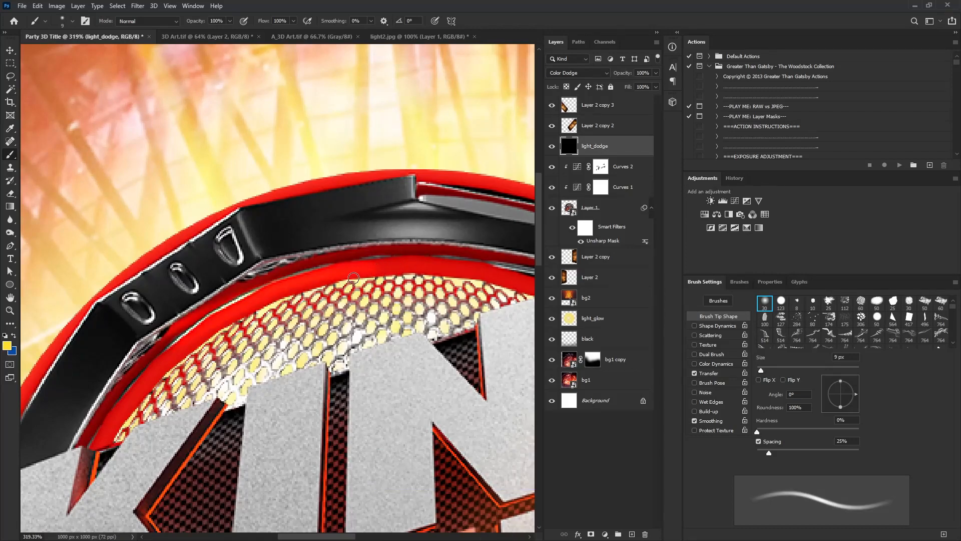
{"action": "key", "text": "bracketleft"}
{"action": "key", "text": "bracketleft"}
{"action": "key", "text": "bracketleft"}
{"action": "key", "text": "bracketleft"}
{"action": "left_click_drag", "start_coordinate": [352, 273], "coordinate": [180, 331]}
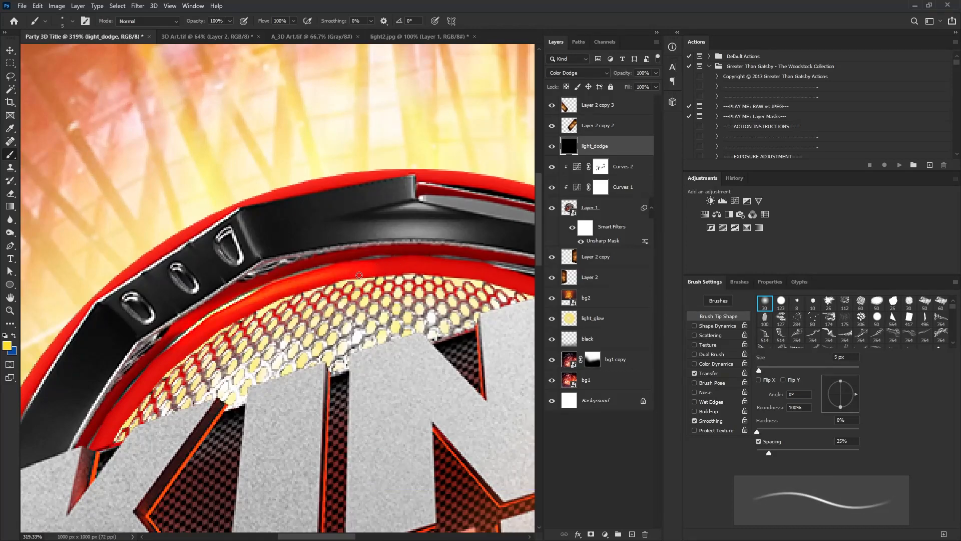
{"action": "key", "text": "bracketright"}
{"action": "mouse_move", "coordinate": [351, 273]}
{"action": "left_mouse_down"}
{"action": "mouse_move", "coordinate": [313, 278]}
{"action": "mouse_move", "coordinate": [160, 359]}
{"action": "left_mouse_up"}
{"action": "left_click_drag", "start_coordinate": [305, 284], "coordinate": [138, 384]}
{"action": "mouse_move", "coordinate": [257, 301]}
{"action": "left_mouse_down"}
{"action": "mouse_move", "coordinate": [175, 354]}
{"action": "mouse_move", "coordinate": [103, 430]}
{"action": "left_mouse_up"}
{"action": "mouse_move", "coordinate": [478, 273]}
{"action": "left_mouse_down"}
{"action": "mouse_move", "coordinate": [379, 267]}
{"action": "mouse_move", "coordinate": [292, 281]}
{"action": "mouse_move", "coordinate": [248, 299]}
{"action": "left_mouse_up"}
{"action": "mouse_move", "coordinate": [304, 285]}
{"action": "left_mouse_down"}
{"action": "mouse_move", "coordinate": [170, 358]}
{"action": "mouse_move", "coordinate": [153, 388]}
{"action": "left_mouse_up"}
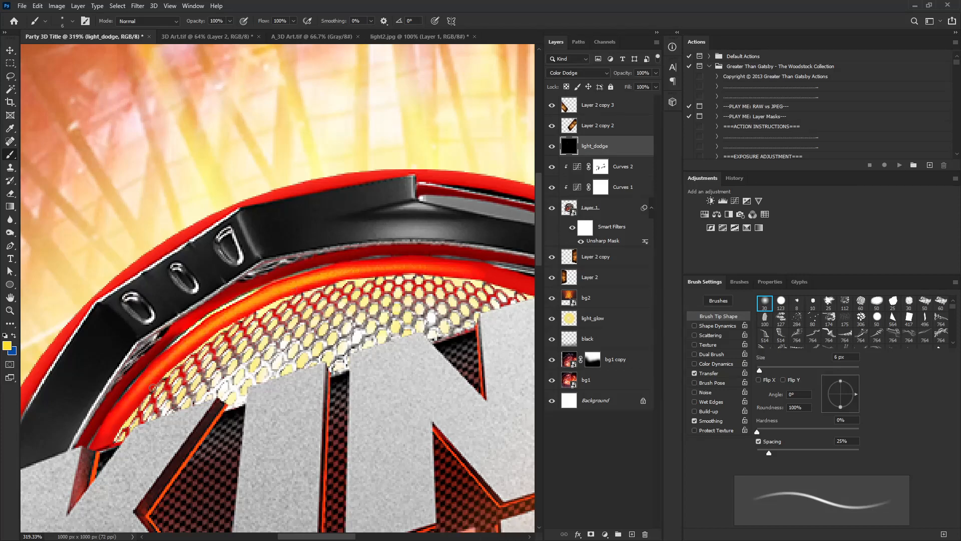
{"action": "left_click_drag", "start_coordinate": [301, 283], "coordinate": [163, 378]}
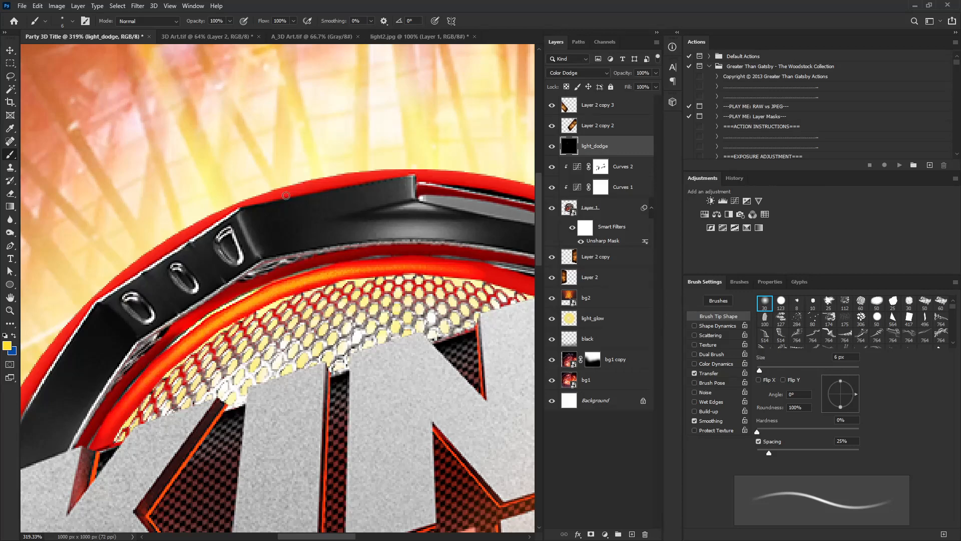
Paint highlights along the upper-left outer red rim of the logo with the 6 px brush.
{"action": "mouse_move", "coordinate": [370, 177]}
{"action": "left_mouse_down"}
{"action": "mouse_move", "coordinate": [250, 201]}
{"action": "mouse_move", "coordinate": [114, 278]}
{"action": "left_mouse_up"}
{"action": "mouse_move", "coordinate": [217, 217]}
{"action": "left_mouse_down"}
{"action": "mouse_move", "coordinate": [109, 283]}
{"action": "mouse_move", "coordinate": [100, 300]}
{"action": "left_mouse_up"}
{"action": "left_click_drag", "start_coordinate": [187, 237], "coordinate": [16, 417]}
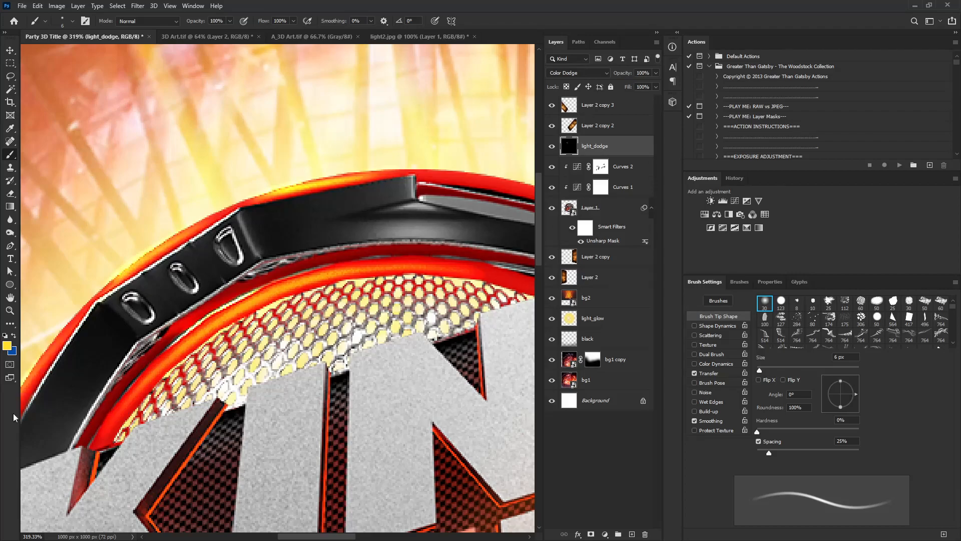
Reduce the brush to 3 px and trace highlights along the orange edges around and inside the G of KING.
{"action": "mouse_move", "coordinate": [381, 261]}
{"action": "left_mouse_down", "text": "ctrl"}
{"action": "mouse_move", "coordinate": [342, 266]}
{"action": "mouse_move", "coordinate": [397, 259]}
{"action": "left_mouse_up", "text": "ctrl"}
{"action": "key", "text": "bracketleft"}
{"action": "key", "text": "bracketleft"}
{"action": "key", "text": "bracketleft"}
{"action": "left_click_drag", "start_coordinate": [320, 223], "coordinate": [348, 382]}
{"action": "left_click_drag", "start_coordinate": [157, 220], "coordinate": [168, 323]}
{"action": "left_click_drag", "start_coordinate": [452, 254], "coordinate": [292, 306]}
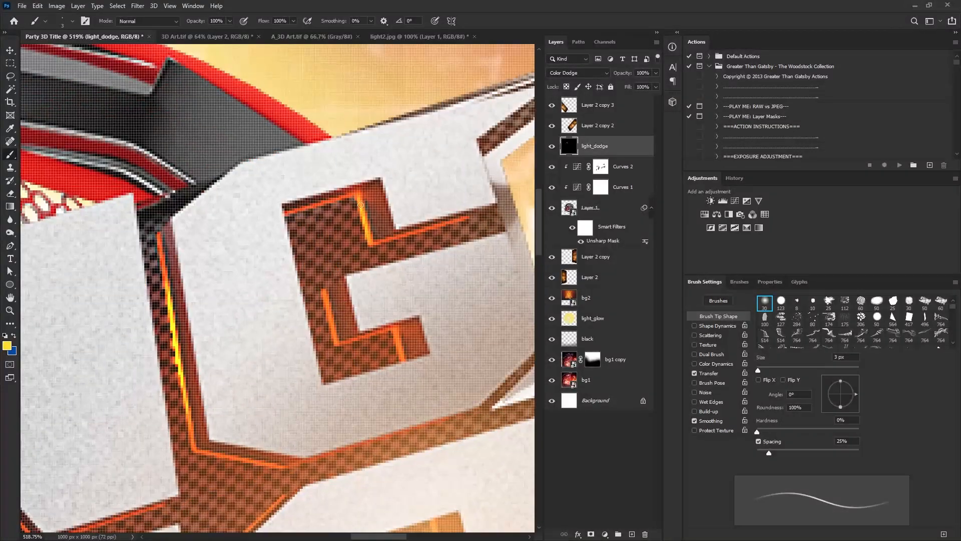
{"action": "left_click_drag", "start_coordinate": [359, 199], "coordinate": [371, 243]}
{"action": "left_click_drag", "start_coordinate": [372, 244], "coordinate": [466, 219]}
{"action": "left_click_drag", "start_coordinate": [406, 236], "coordinate": [378, 244]}
{"action": "left_click_drag", "start_coordinate": [324, 291], "coordinate": [338, 344]}
{"action": "mouse_move", "coordinate": [324, 293]}
{"action": "left_mouse_down"}
{"action": "mouse_move", "coordinate": [337, 345]}
{"action": "mouse_move", "coordinate": [310, 362]}
{"action": "left_mouse_up"}
Trace highlights along the orange edges of the N, I and K in KING with the 3 px brush.
{"action": "left_click_drag", "start_coordinate": [234, 423], "coordinate": [403, 242]}
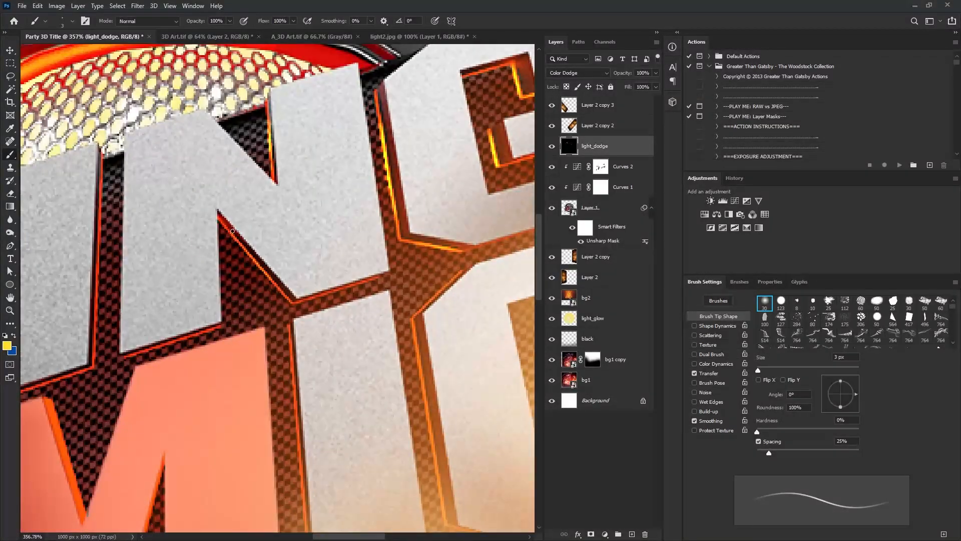
{"action": "mouse_move", "coordinate": [232, 230]}
{"action": "left_mouse_down"}
{"action": "mouse_move", "coordinate": [282, 292]}
{"action": "mouse_move", "coordinate": [375, 279]}
{"action": "left_mouse_up"}
{"action": "left_click_drag", "start_coordinate": [278, 303], "coordinate": [488, 251]}
{"action": "left_click_drag", "start_coordinate": [321, 200], "coordinate": [338, 200], "text": "ctrl"}
{"action": "left_click_drag", "start_coordinate": [307, 132], "coordinate": [300, 339]}
{"action": "left_click_drag", "start_coordinate": [361, 371], "coordinate": [476, 333]}
{"action": "mouse_move", "coordinate": [147, 312]}
{"action": "left_mouse_down"}
{"action": "mouse_move", "coordinate": [214, 340]}
{"action": "mouse_move", "coordinate": [375, 335]}
{"action": "left_mouse_up"}
{"action": "mouse_move", "coordinate": [339, 181]}
{"action": "left_mouse_down"}
{"action": "mouse_move", "coordinate": [234, 331]}
{"action": "mouse_move", "coordinate": [263, 321]}
{"action": "left_mouse_up"}
{"action": "mouse_move", "coordinate": [250, 345]}
{"action": "left_mouse_down"}
{"action": "mouse_move", "coordinate": [325, 180]}
{"action": "mouse_move", "coordinate": [400, 282]}
{"action": "left_mouse_up"}
{"action": "left_click_drag", "start_coordinate": [299, 324], "coordinate": [390, 291]}
{"action": "left_click_drag", "start_coordinate": [198, 257], "coordinate": [181, 359]}
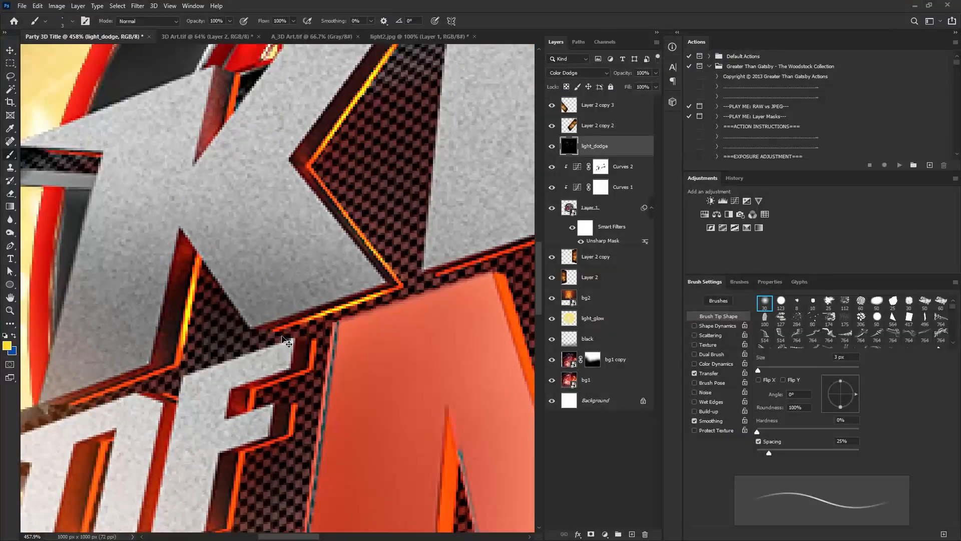
Trace 3 px highlights along the orange edges of the small OF and D' lettering.
{"action": "left_click_drag", "start_coordinate": [288, 344], "coordinate": [314, 163]}
{"action": "mouse_move", "coordinate": [305, 231]}
{"action": "left_mouse_down"}
{"action": "mouse_move", "coordinate": [247, 316]}
{"action": "mouse_move", "coordinate": [389, 327]}
{"action": "left_mouse_up"}
{"action": "left_click_drag", "start_coordinate": [413, 313], "coordinate": [308, 347]}
{"action": "left_click_drag", "start_coordinate": [287, 234], "coordinate": [271, 293]}
{"action": "mouse_move", "coordinate": [296, 287]}
{"action": "left_mouse_down", "text": "ctrl"}
{"action": "mouse_move", "coordinate": [262, 285]}
{"action": "mouse_move", "coordinate": [301, 285]}
{"action": "left_mouse_up", "text": "ctrl"}
{"action": "left_click_drag", "start_coordinate": [248, 246], "coordinate": [235, 324]}
{"action": "mouse_move", "coordinate": [124, 320]}
{"action": "left_mouse_down"}
{"action": "mouse_move", "coordinate": [135, 256]}
{"action": "mouse_move", "coordinate": [114, 375]}
{"action": "left_mouse_up"}
{"action": "left_click_drag", "start_coordinate": [201, 350], "coordinate": [159, 350], "text": "ctrl"}
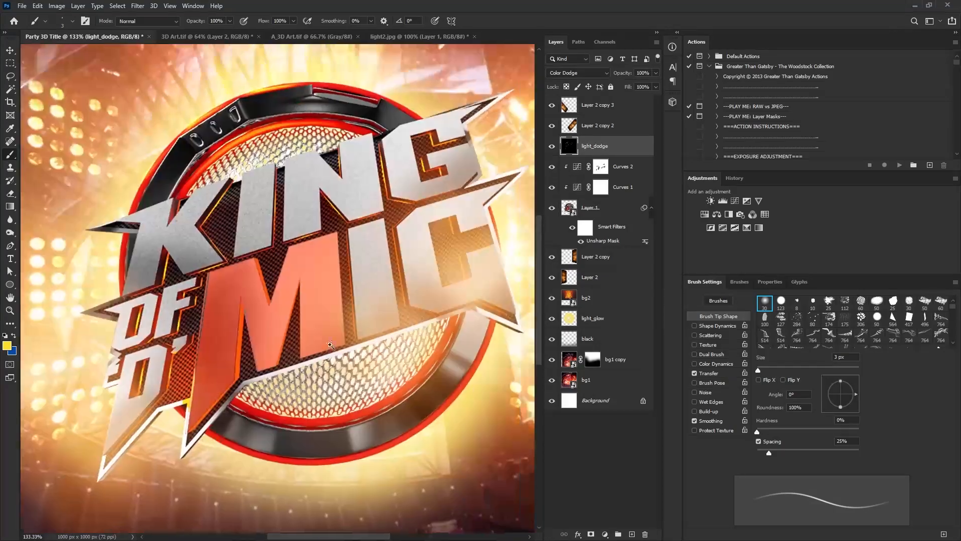
Add 3 px highlight strokes along the orange edges of the MIC lettering.
{"action": "left_click_drag", "start_coordinate": [401, 265], "coordinate": [443, 266], "text": "ctrl"}
{"action": "left_click_drag", "start_coordinate": [313, 414], "coordinate": [256, 457]}
{"action": "mouse_move", "coordinate": [302, 225]}
{"action": "left_mouse_down"}
{"action": "mouse_move", "coordinate": [341, 465]}
{"action": "mouse_move", "coordinate": [289, 321]}
{"action": "left_mouse_up"}
{"action": "left_click_drag", "start_coordinate": [291, 330], "coordinate": [380, 354]}
{"action": "mouse_move", "coordinate": [443, 360]}
{"action": "left_mouse_down", "text": "ctrl"}
{"action": "mouse_move", "coordinate": [395, 369]}
{"action": "mouse_move", "coordinate": [480, 251]}
{"action": "left_mouse_up", "text": "ctrl"}
{"action": "left_click_drag", "start_coordinate": [401, 210], "coordinate": [386, 210], "text": "ctrl"}
Enlarge the soft brush to about 30–40 px and paint a bright yellow glow over the left leg of the red M.
{"action": "right_click_drag", "start_coordinate": [241, 323], "coordinate": [255, 322], "text": "alt"}
{"action": "left_click_drag", "start_coordinate": [251, 331], "coordinate": [272, 341], "text": "ctrl"}
{"action": "left_click", "coordinate": [258, 280]}
{"action": "key", "text": "bracketright"}
{"action": "key", "text": "bracketright"}
{"action": "key", "text": "bracketright"}
{"action": "key", "text": "bracketright"}
{"action": "key", "text": "bracketright"}
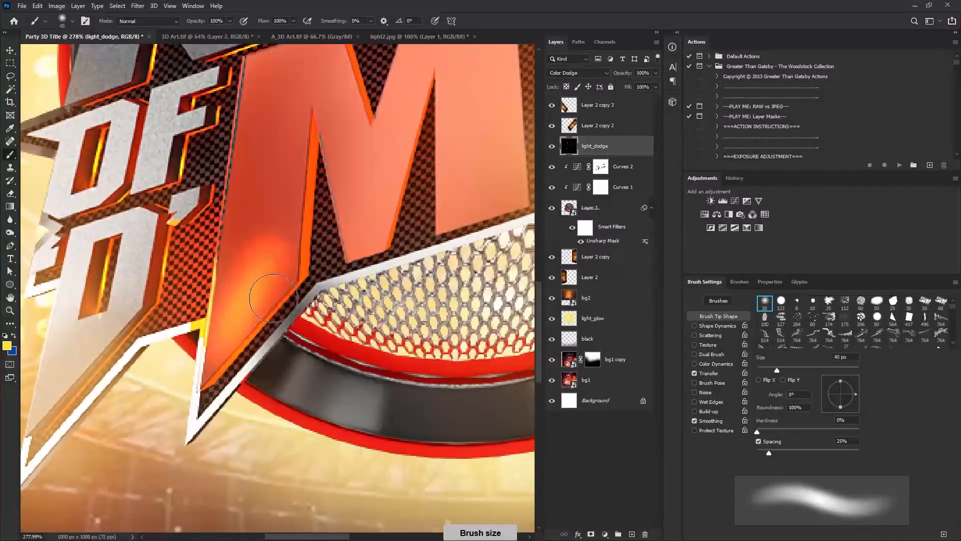
{"action": "left_click_drag", "start_coordinate": [275, 85], "coordinate": [249, 245]}
{"action": "key", "text": "bracketleft"}
{"action": "key", "text": "bracketleft"}
{"action": "key", "text": "bracketleft"}
{"action": "key", "text": "bracketleft"}
{"action": "mouse_move", "coordinate": [230, 200]}
{"action": "left_mouse_down"}
{"action": "mouse_move", "coordinate": [215, 350]}
{"action": "mouse_move", "coordinate": [255, 256]}
{"action": "left_mouse_up"}
{"action": "key", "text": "bracketright"}
{"action": "key", "text": "bracketright"}
{"action": "key", "text": "bracketright"}
{"action": "key", "text": "bracketright"}
{"action": "left_click_drag", "start_coordinate": [241, 295], "coordinate": [268, 167]}
{"action": "key", "text": "bracketleft"}
{"action": "key", "text": "bracketleft"}
{"action": "key", "text": "bracketleft"}
{"action": "key", "text": "bracketleft"}
{"action": "key", "text": "bracketleft"}
{"action": "key", "text": "bracketleft"}
{"action": "key", "text": "bracketleft"}
{"action": "key", "text": "bracketleft"}
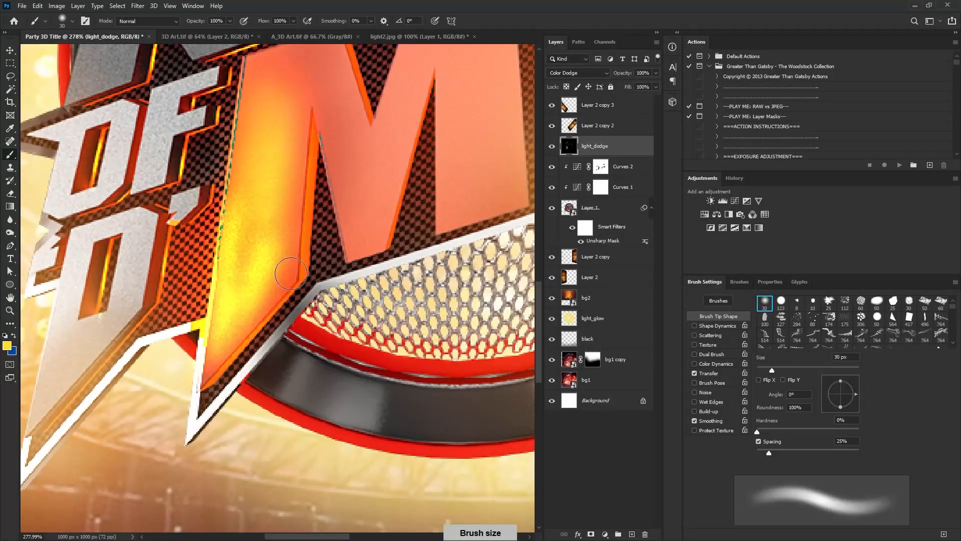
{"action": "left_click_drag", "start_coordinate": [369, 93], "coordinate": [375, 213]}
{"action": "key", "text": "bracketright"}
{"action": "key", "text": "bracketright"}
{"action": "key", "text": "bracketright"}
{"action": "key", "text": "bracketright"}
{"action": "key", "text": "bracketright"}
{"action": "key", "text": "bracketright"}
{"action": "left_click_drag", "start_coordinate": [215, 327], "coordinate": [254, 347]}
{"action": "key", "text": "bracketleft"}
{"action": "key", "text": "bracketleft"}
{"action": "key", "text": "bracketleft"}
{"action": "left_click_drag", "start_coordinate": [253, 435], "coordinate": [272, 383]}
Shrink the brush to 4 px and paint thin highlights along the orange inner edges of the M.
{"action": "key", "text": "bracketright"}
{"action": "key", "text": "bracketright"}
{"action": "key", "text": "bracketleft"}
{"action": "key", "text": "bracketleft"}
{"action": "key", "text": "bracketleft"}
{"action": "key", "text": "bracketleft"}
{"action": "key", "text": "bracketleft"}
{"action": "key", "text": "bracketleft"}
{"action": "key", "text": "bracketleft"}
{"action": "key", "text": "bracketleft"}
{"action": "key", "text": "bracketleft"}
{"action": "key", "text": "bracketleft"}
{"action": "key", "text": "bracketleft"}
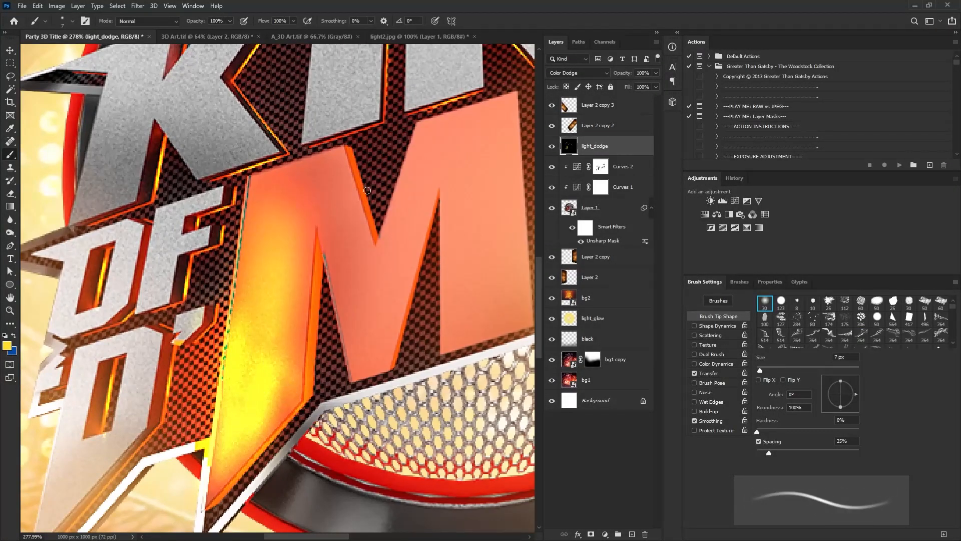
{"action": "left_click_drag", "start_coordinate": [358, 168], "coordinate": [375, 237]}
{"action": "key", "text": "ctrl+z"}
{"action": "key", "text": "bracketleft"}
{"action": "key", "text": "bracketleft"}
{"action": "left_click_drag", "start_coordinate": [359, 175], "coordinate": [370, 219]}
{"action": "left_click_drag", "start_coordinate": [416, 309], "coordinate": [396, 257]}
{"action": "left_click_drag", "start_coordinate": [345, 316], "coordinate": [301, 325], "text": "ctrl"}
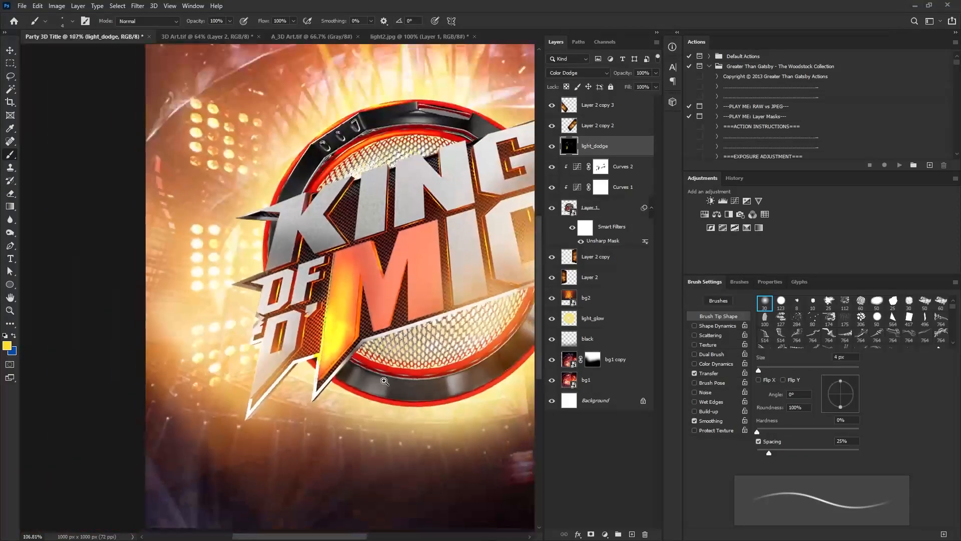
Set the brush to 7 px and paint glowing highlights along the bottom of the inner red ring.
{"action": "mouse_move", "coordinate": [291, 363]}
{"action": "left_mouse_down", "text": "ctrl"}
{"action": "mouse_move", "coordinate": [323, 332]}
{"action": "mouse_move", "coordinate": [289, 383]}
{"action": "left_mouse_up", "text": "ctrl"}
{"action": "key", "text": "bracketleft"}
{"action": "key", "text": "bracketright"}
{"action": "key", "text": "bracketright"}
{"action": "key", "text": "bracketright"}
{"action": "key", "text": "bracketright"}
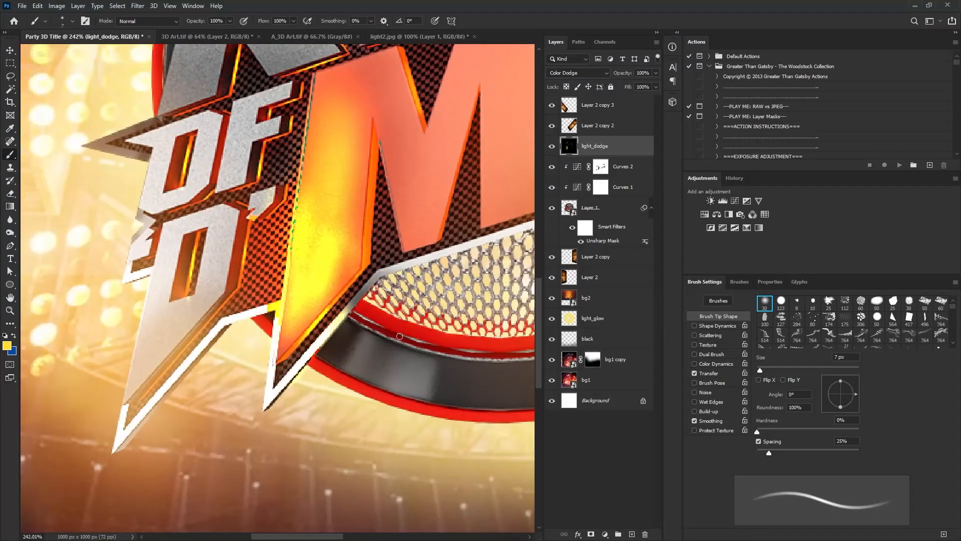
{"action": "left_click_drag", "start_coordinate": [346, 351], "coordinate": [305, 358], "text": "ctrl"}
{"action": "mouse_move", "coordinate": [440, 325]}
{"action": "left_mouse_down"}
{"action": "mouse_move", "coordinate": [323, 343]}
{"action": "mouse_move", "coordinate": [392, 344]}
{"action": "mouse_move", "coordinate": [375, 343]}
{"action": "left_mouse_up"}
{"action": "mouse_move", "coordinate": [418, 303]}
{"action": "left_mouse_down"}
{"action": "mouse_move", "coordinate": [284, 374]}
{"action": "mouse_move", "coordinate": [122, 374]}
{"action": "mouse_move", "coordinate": [193, 391]}
{"action": "mouse_move", "coordinate": [330, 363]}
{"action": "left_mouse_up"}
{"action": "left_click_drag", "start_coordinate": [451, 325], "coordinate": [410, 330], "text": "ctrl"}
{"action": "left_click_drag", "start_coordinate": [252, 379], "coordinate": [269, 378], "text": "ctrl"}
{"action": "left_click_drag", "start_coordinate": [270, 379], "coordinate": [307, 338]}
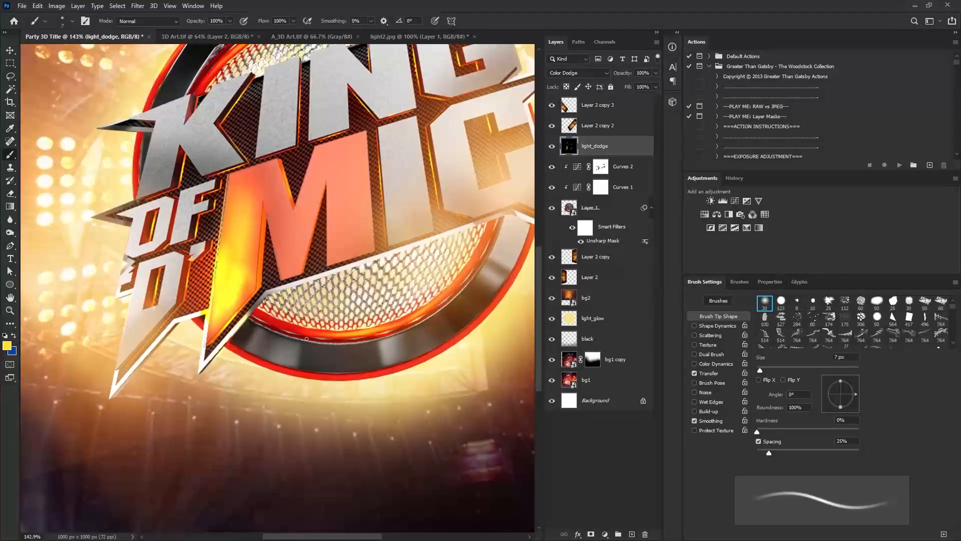
Paint 7 px highlights along the bottom of the logo's outer red rim.
{"action": "left_click_drag", "start_coordinate": [378, 375], "coordinate": [441, 353]}
{"action": "left_click_drag", "start_coordinate": [443, 348], "coordinate": [381, 374]}
{"action": "mouse_move", "coordinate": [335, 396]}
{"action": "left_mouse_down"}
{"action": "mouse_move", "coordinate": [404, 358]}
{"action": "mouse_move", "coordinate": [286, 410]}
{"action": "left_mouse_up"}
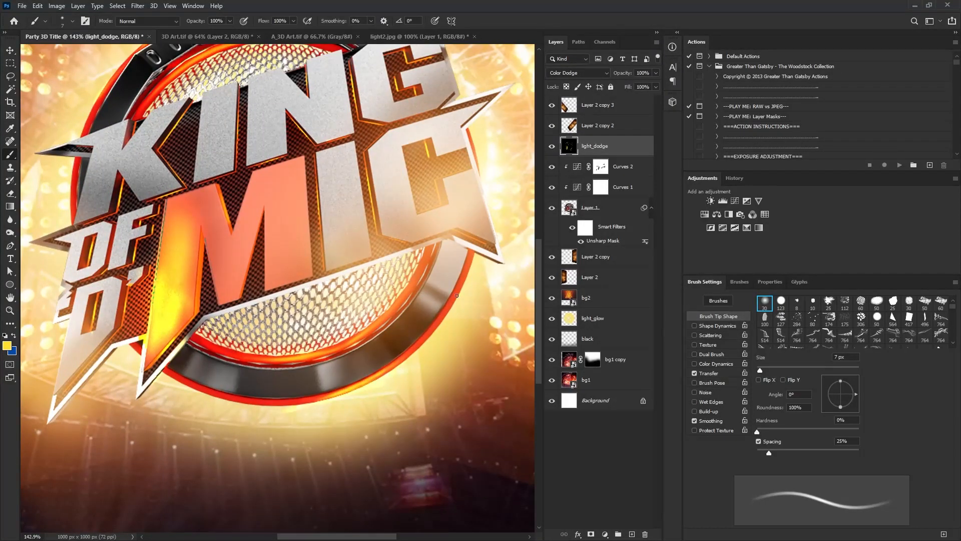
{"action": "left_click_drag", "start_coordinate": [450, 305], "coordinate": [295, 294], "text": "ctrl"}
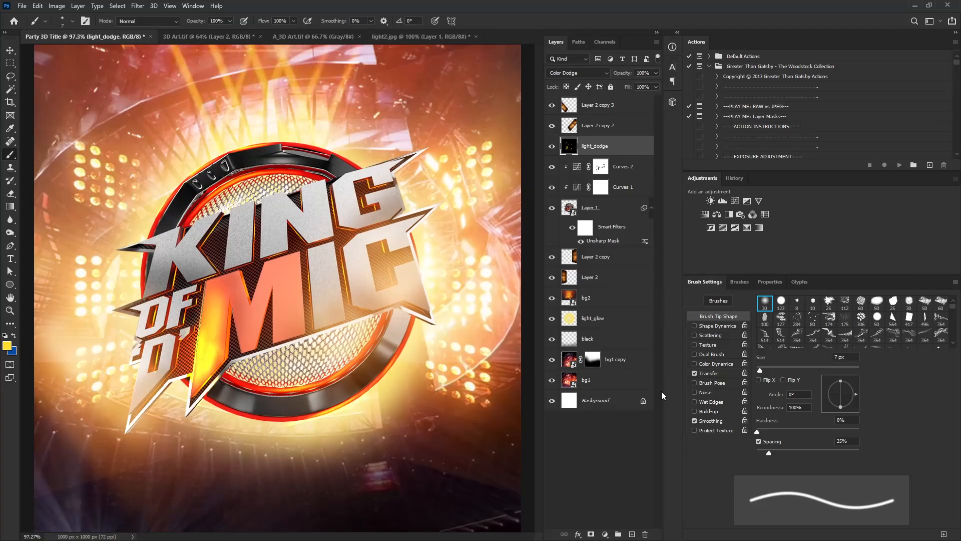
Create a new layer named "light" above light_dodge and set its blend mode to Screen.
{"action": "left_click", "coordinate": [632, 534]}
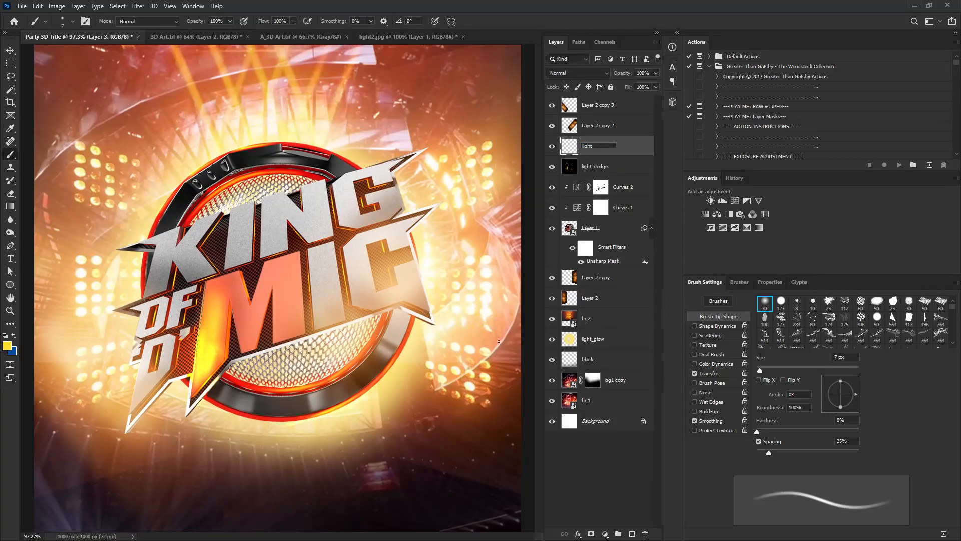
{"action": "left_click", "coordinate": [578, 73]}
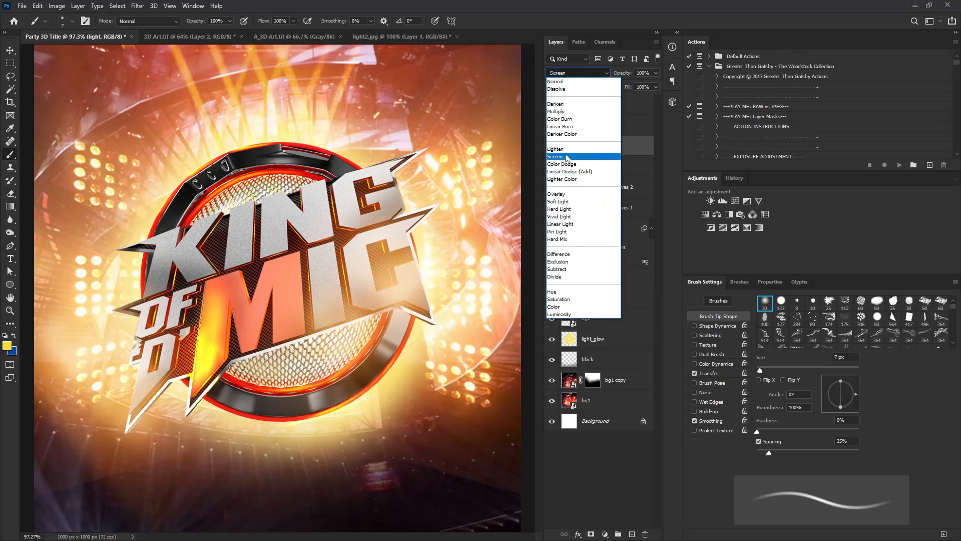
{"action": "left_click", "coordinate": [575, 145]}
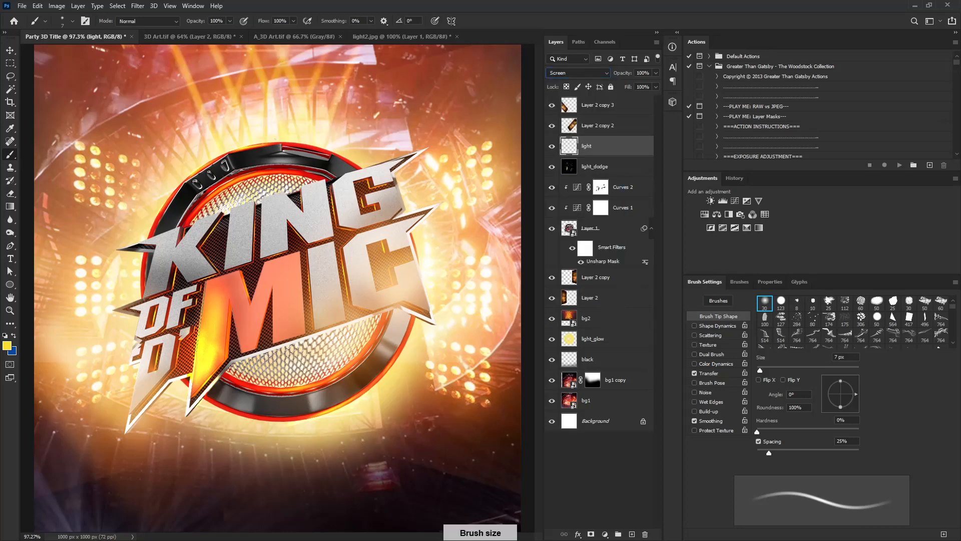
Enlarge the soft brush to 175 px and paint yellow light over the top and lower-right arcs of the logo's dark ring.
{"action": "key", "text": "bracketright"}
{"action": "key", "text": "bracketright"}
{"action": "key", "text": "bracketright"}
{"action": "key", "text": "bracketright"}
{"action": "key", "text": "bracketright"}
{"action": "key", "text": "bracketright"}
{"action": "key", "text": "bracketright"}
{"action": "key", "text": "bracketright"}
{"action": "key", "text": "bracketright"}
{"action": "key", "text": "bracketright"}
{"action": "key", "text": "bracketright"}
{"action": "key", "text": "bracketright"}
{"action": "key", "text": "bracketright"}
{"action": "key", "text": "bracketright"}
{"action": "key", "text": "bracketright"}
{"action": "key", "text": "bracketright"}
{"action": "key", "text": "bracketright"}
{"action": "key", "text": "bracketright"}
{"action": "key", "text": "bracketright"}
{"action": "key", "text": "bracketright"}
{"action": "key", "text": "bracketleft"}
{"action": "key", "text": "bracketleft"}
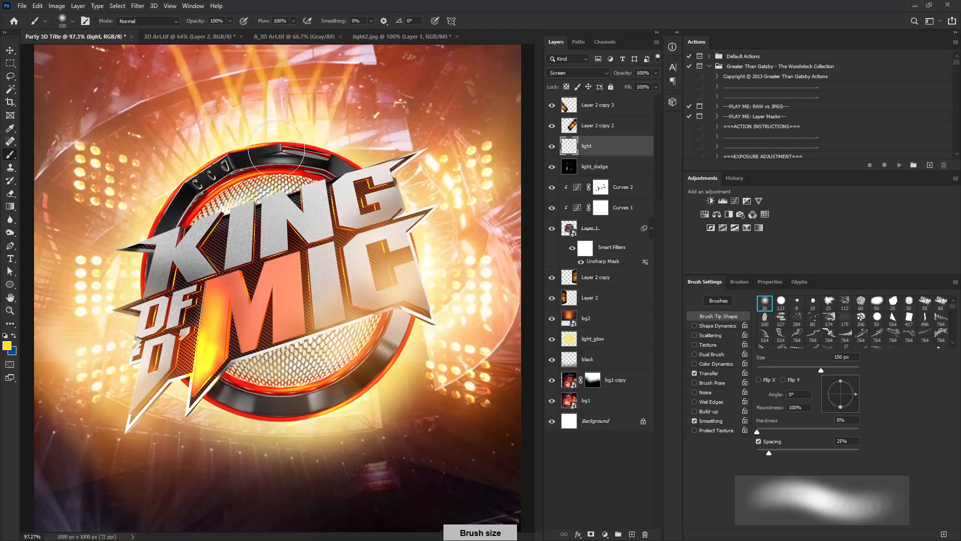
{"action": "key", "text": "bracketright"}
{"action": "mouse_move", "coordinate": [206, 178]}
{"action": "left_mouse_down"}
{"action": "mouse_move", "coordinate": [314, 139]}
{"action": "mouse_move", "coordinate": [355, 157]}
{"action": "left_mouse_up"}
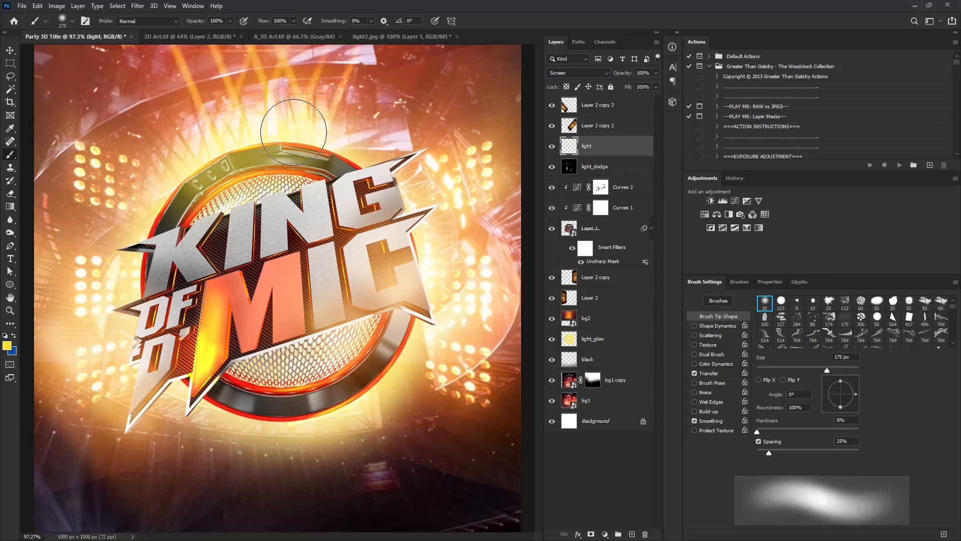
{"action": "left_click_drag", "start_coordinate": [254, 141], "coordinate": [199, 179]}
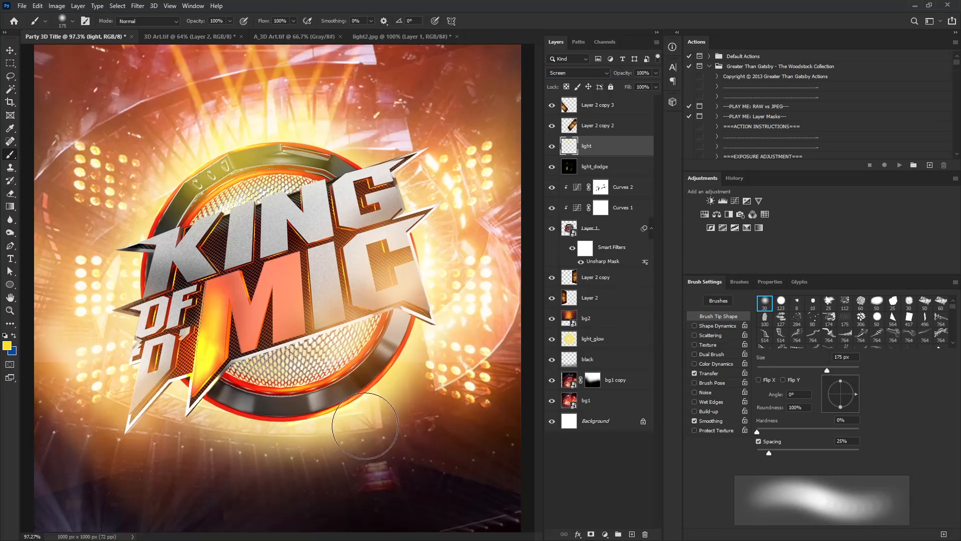
{"action": "mouse_move", "coordinate": [415, 325]}
{"action": "left_mouse_down"}
{"action": "mouse_move", "coordinate": [343, 418]}
{"action": "mouse_move", "coordinate": [303, 418]}
{"action": "left_mouse_up"}
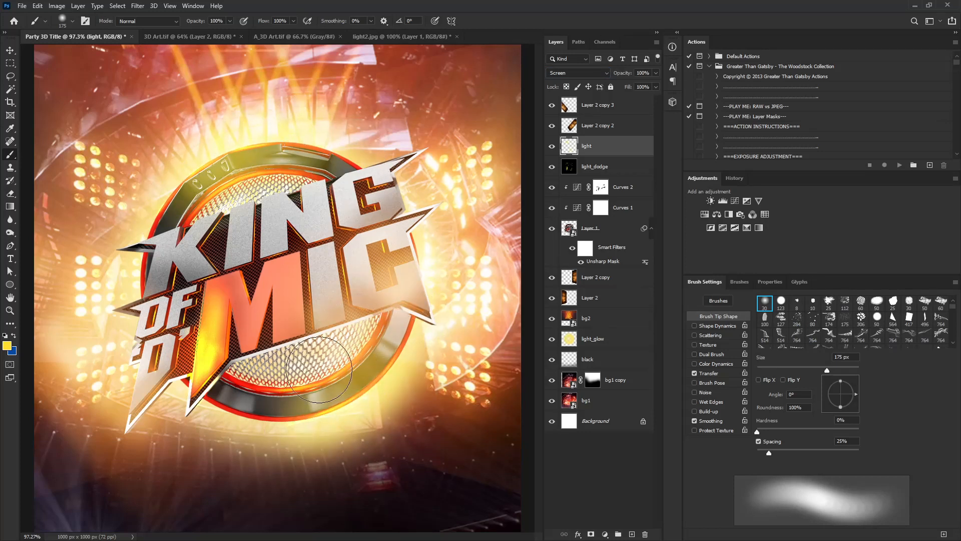
Set the brush to 300 px and paint soft yellow light over the K and the ring's left side.
{"action": "key", "text": "bracketright"}
{"action": "key", "text": "bracketright"}
{"action": "key", "text": "bracketright"}
{"action": "mouse_move", "coordinate": [204, 223]}
{"action": "left_mouse_down"}
{"action": "mouse_move", "coordinate": [199, 200]}
{"action": "mouse_move", "coordinate": [167, 279]}
{"action": "left_mouse_up"}
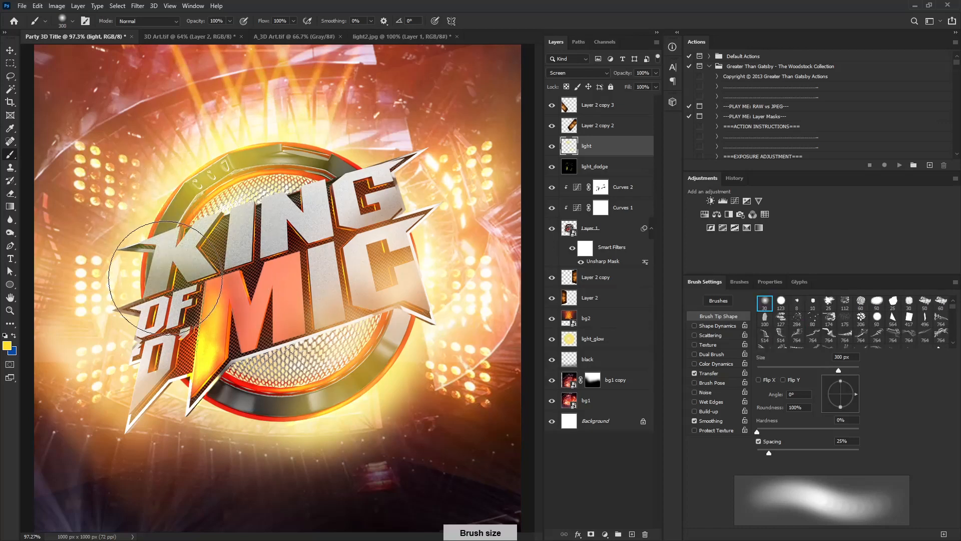
Reduce the brush to 175 px and paint yellow light over the ring's upper right, the KING letters and the ring's bottom arc.
{"action": "key", "text": "bracketleft"}
{"action": "key", "text": "bracketleft"}
{"action": "key", "text": "bracketleft"}
{"action": "mouse_move", "coordinate": [360, 163]}
{"action": "left_mouse_down"}
{"action": "mouse_move", "coordinate": [379, 180]}
{"action": "mouse_move", "coordinate": [356, 166]}
{"action": "left_mouse_up"}
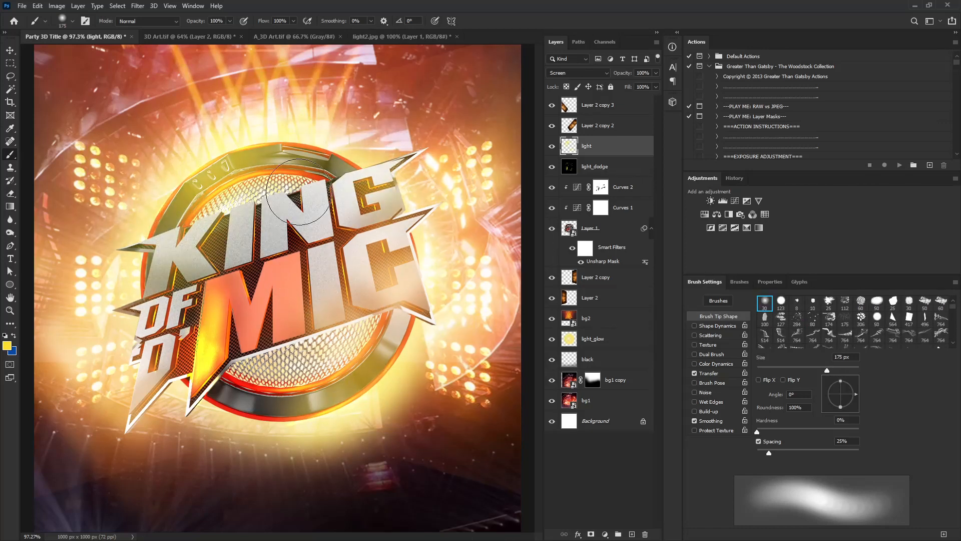
{"action": "left_click_drag", "start_coordinate": [296, 193], "coordinate": [241, 223]}
{"action": "left_click_drag", "start_coordinate": [369, 401], "coordinate": [243, 412]}
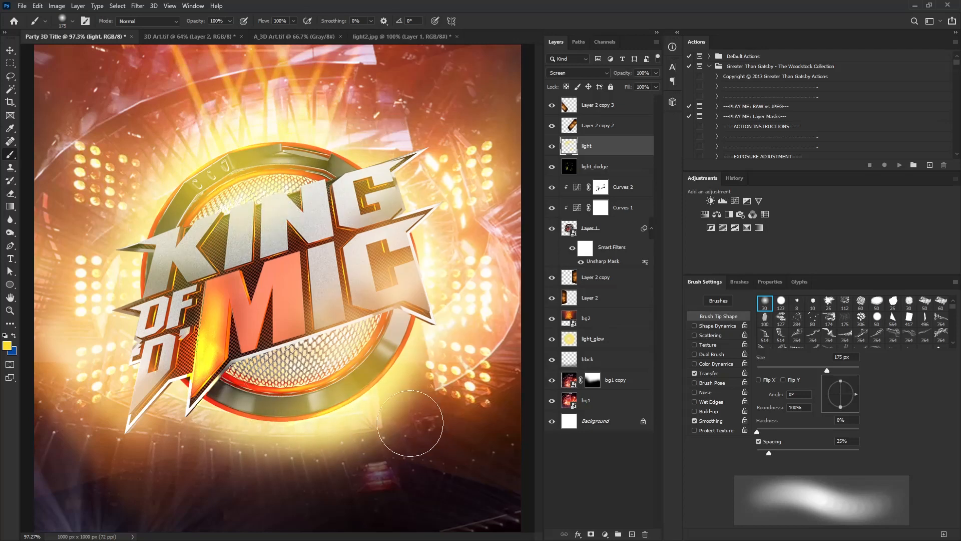
Create a new layer named "dodge" above light and set its blend mode to Color Dodge in its blending options.
{"action": "left_click_drag", "start_coordinate": [419, 372], "coordinate": [403, 388], "text": "ctrl"}
{"action": "left_click", "coordinate": [632, 534]}
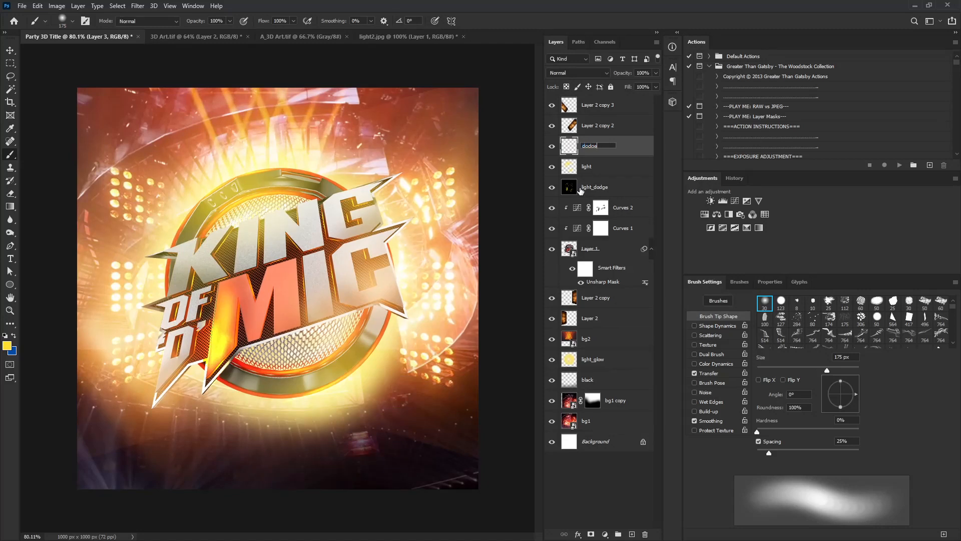
{"action": "key", "text": "Return"}
{"action": "right_click", "coordinate": [639, 148]}
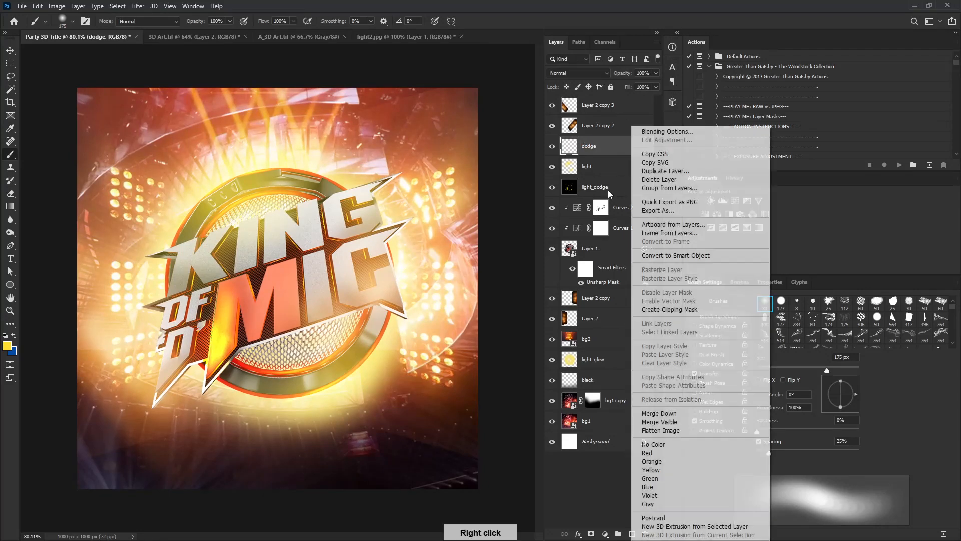
{"action": "left_click", "coordinate": [616, 146]}
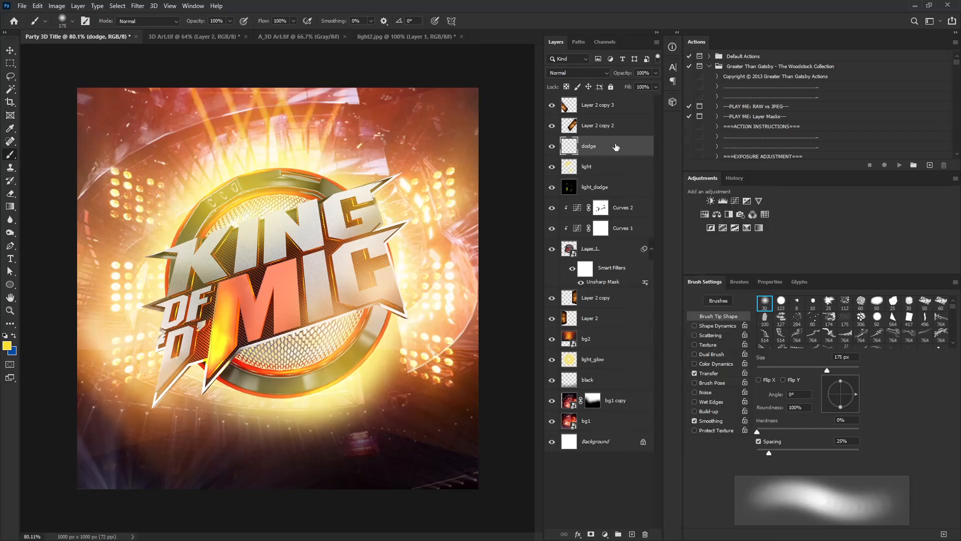
{"action": "double_click", "coordinate": [643, 148]}
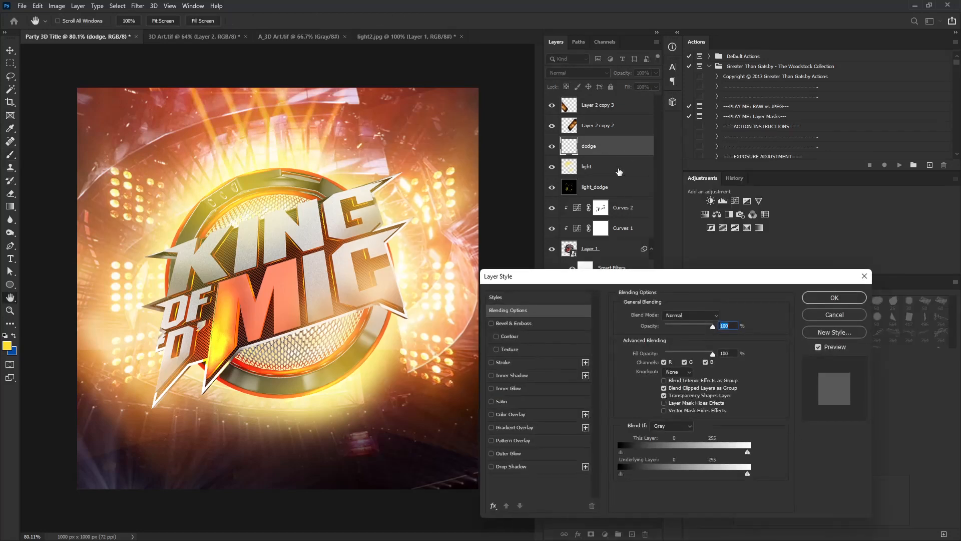
{"action": "left_click", "coordinate": [690, 314]}
{"action": "left_click", "coordinate": [681, 383]}
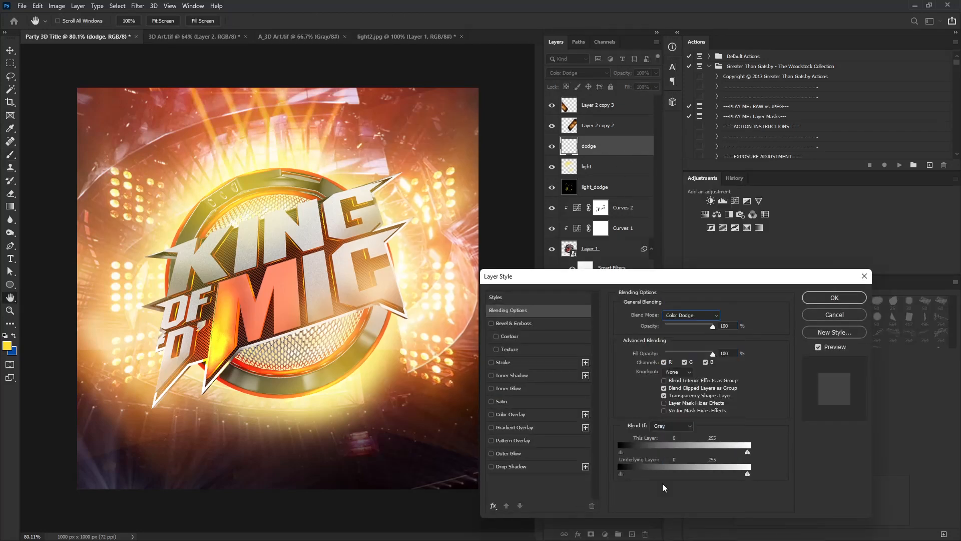
{"action": "left_click", "coordinate": [834, 298]}
Paint 175 px yellow dodge highlights over the ring's top and bottom, the G and the left side of the K.
{"action": "key", "text": "b"}
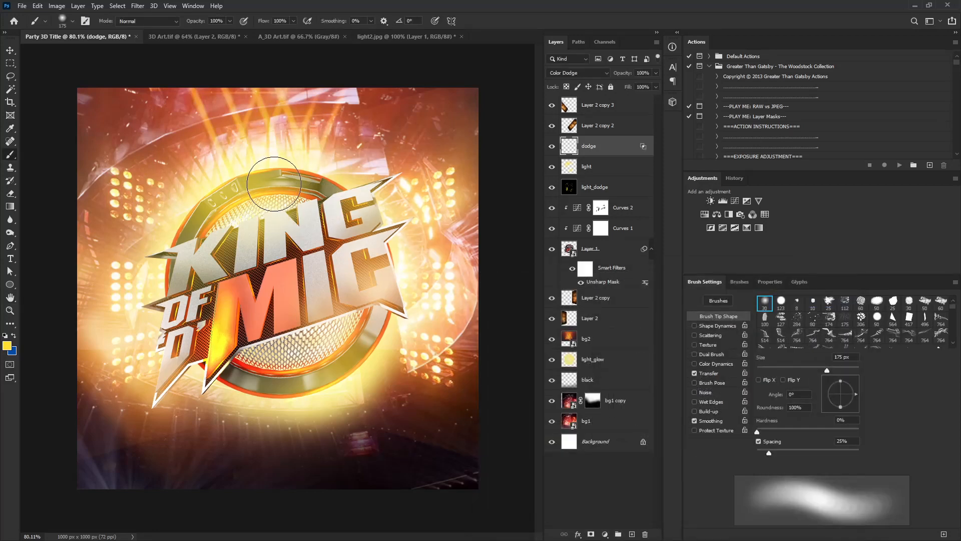
{"action": "left_click_drag", "start_coordinate": [254, 182], "coordinate": [241, 197]}
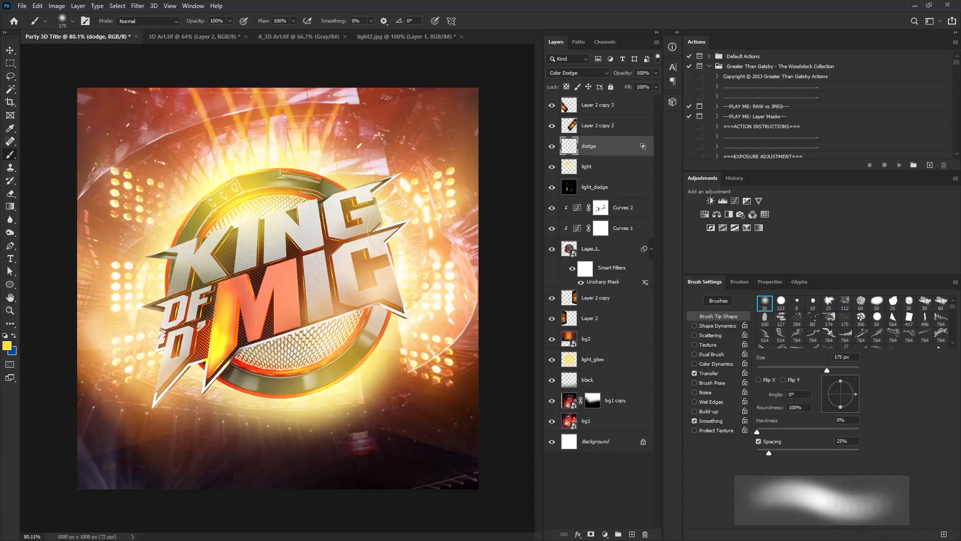
{"action": "left_click", "coordinate": [369, 195]}
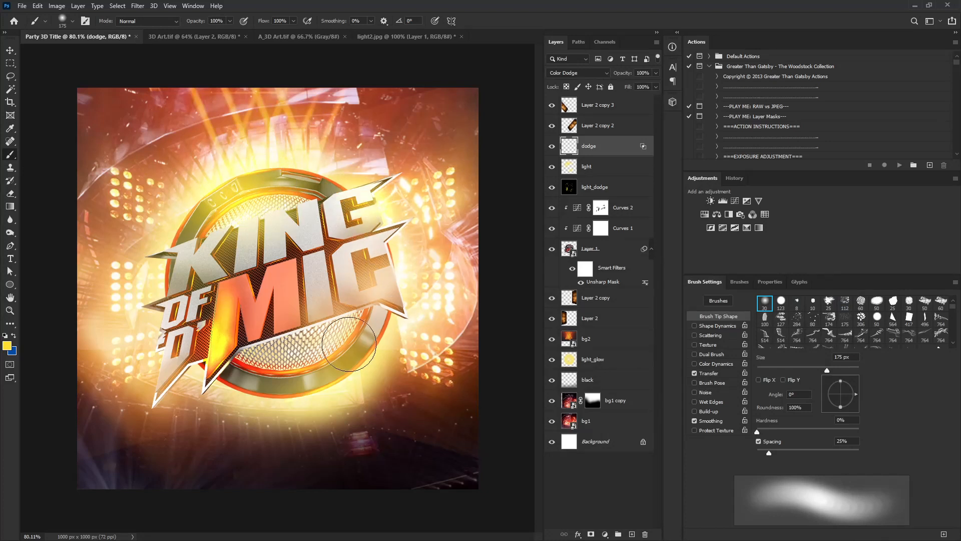
{"action": "mouse_move", "coordinate": [379, 333]}
{"action": "left_mouse_down"}
{"action": "mouse_move", "coordinate": [285, 386]}
{"action": "mouse_move", "coordinate": [350, 353]}
{"action": "mouse_move", "coordinate": [259, 366]}
{"action": "left_mouse_up"}
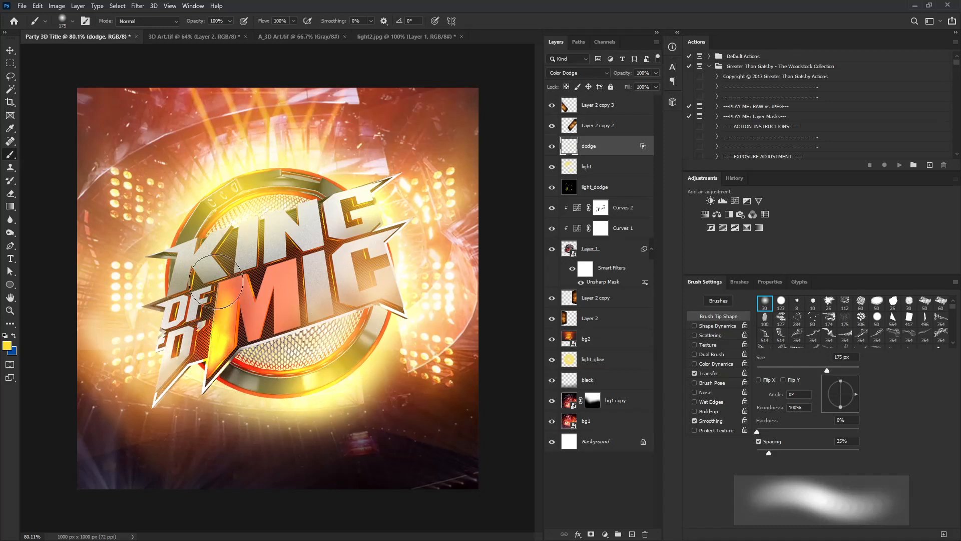
{"action": "left_click_drag", "start_coordinate": [198, 286], "coordinate": [184, 240]}
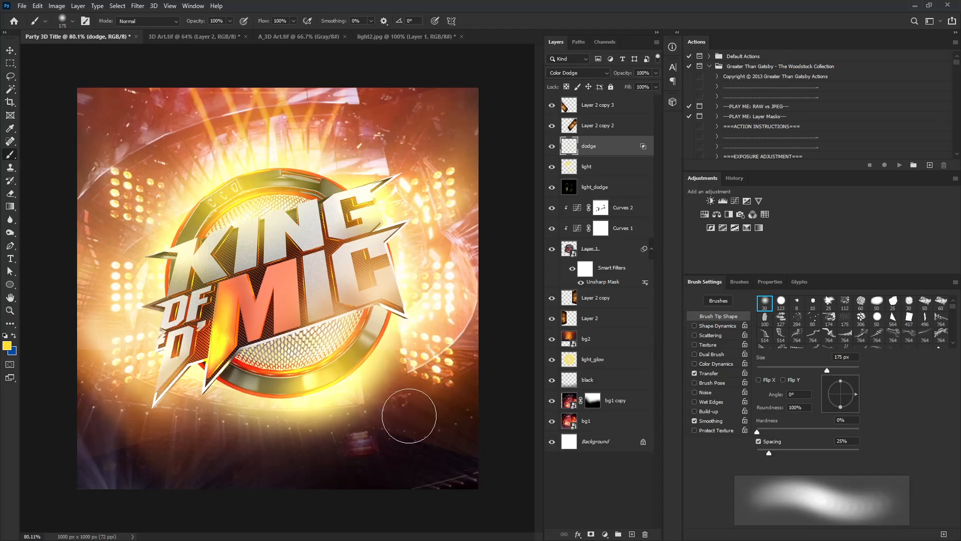
Add a soft 175 px dodge highlight over the upper part of the red M.
{"action": "left_click_drag", "start_coordinate": [412, 229], "coordinate": [404, 230], "text": "ctrl"}
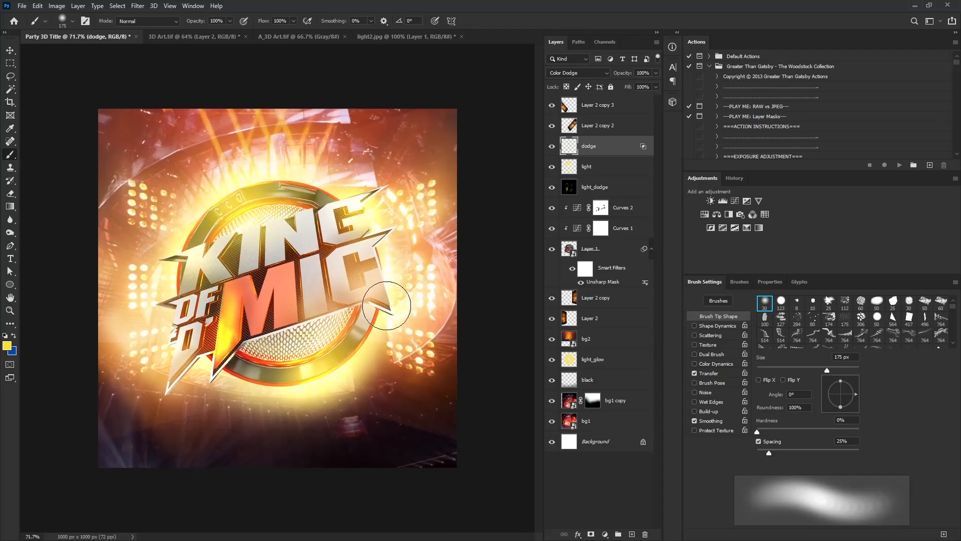
{"action": "left_click_drag", "start_coordinate": [323, 285], "coordinate": [357, 283], "text": "ctrl"}
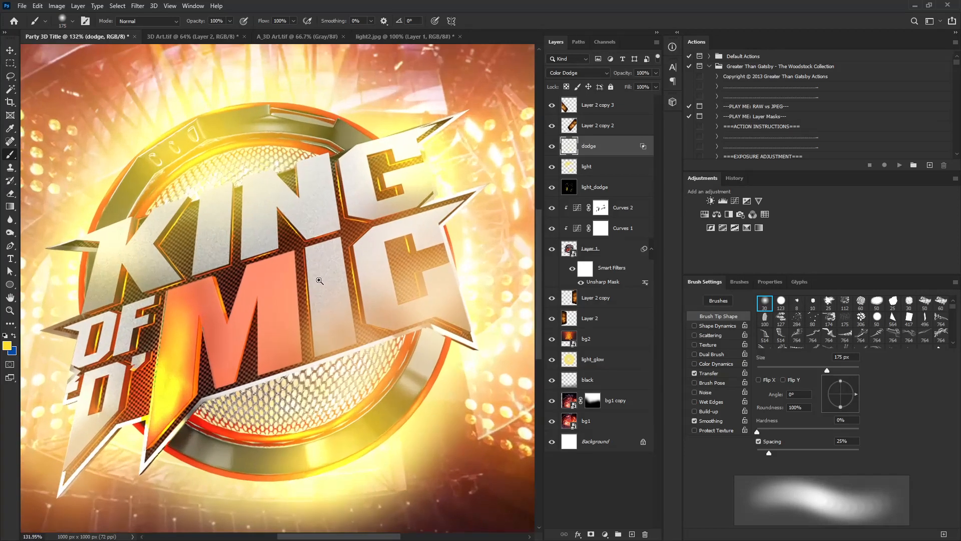
{"action": "left_click", "coordinate": [273, 258]}
{"action": "mouse_move", "coordinate": [407, 303]}
{"action": "left_mouse_down", "text": "ctrl"}
{"action": "mouse_move", "coordinate": [381, 308]}
{"action": "mouse_move", "coordinate": [397, 301]}
{"action": "left_mouse_up", "text": "ctrl"}
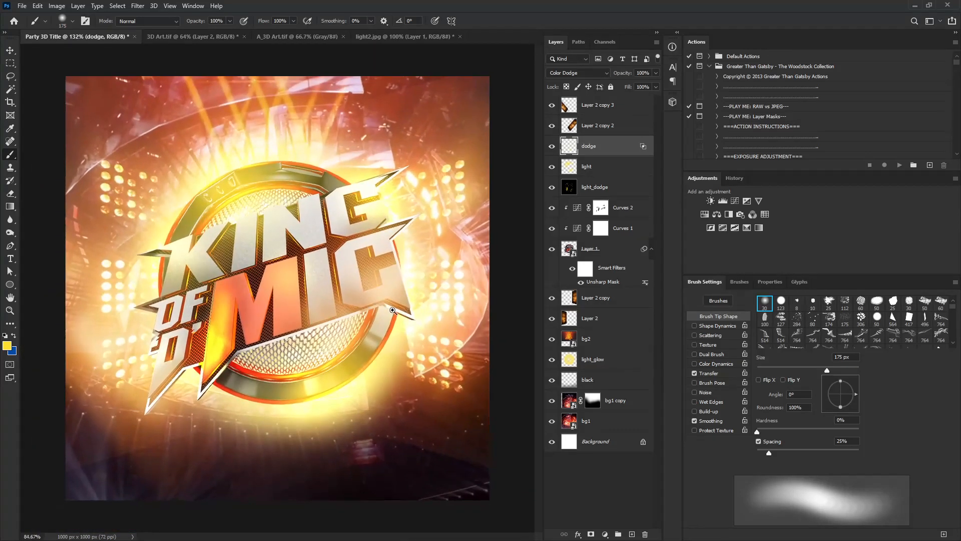
Place the light fx flare image above the dodge layer and set its blend mode to Screen.
{"action": "key", "text": "c"}
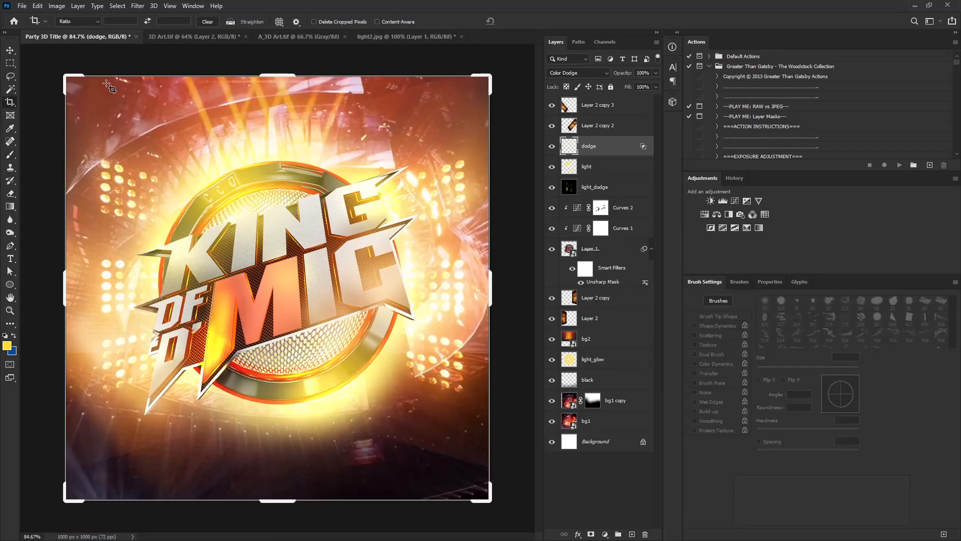
{"action": "left_click", "coordinate": [13, 50]}
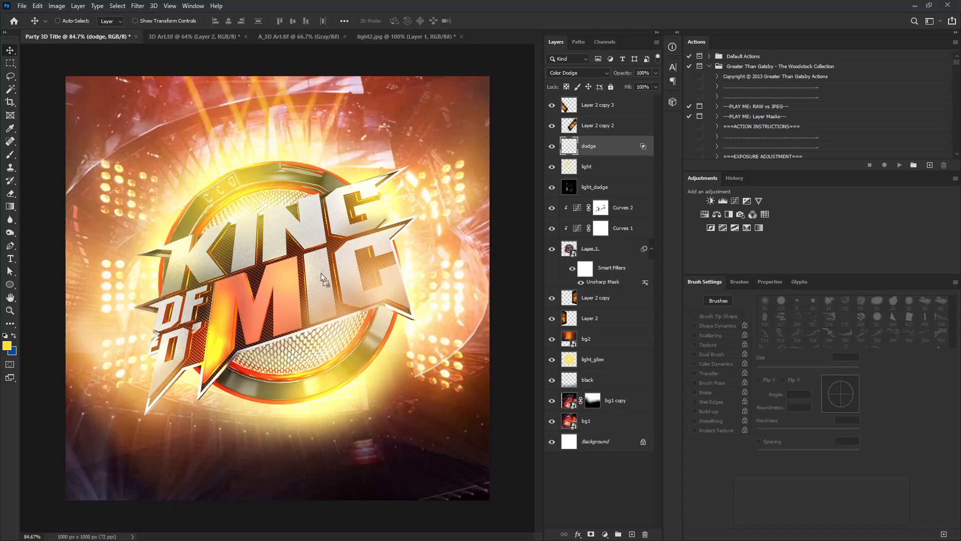
{"action": "left_click", "coordinate": [565, 74]}
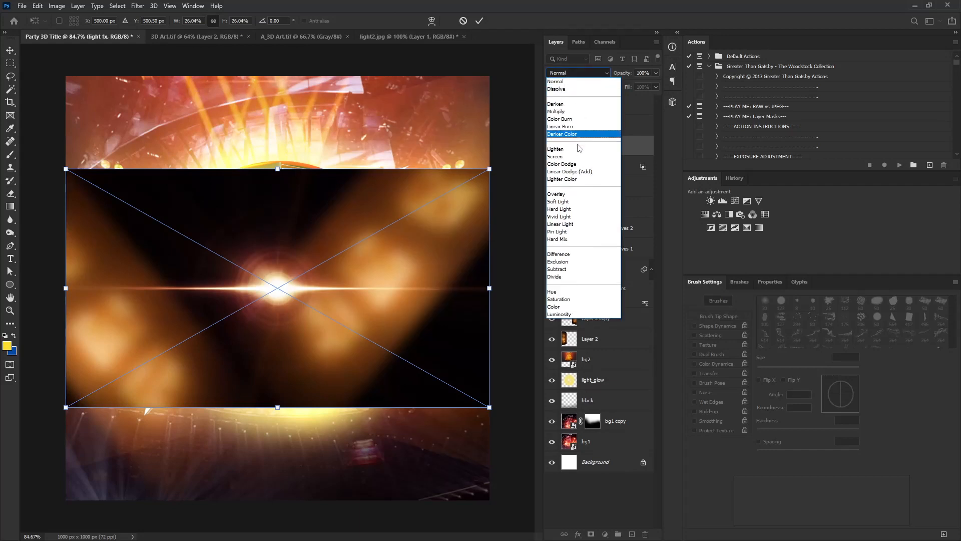
{"action": "left_click", "coordinate": [556, 156]}
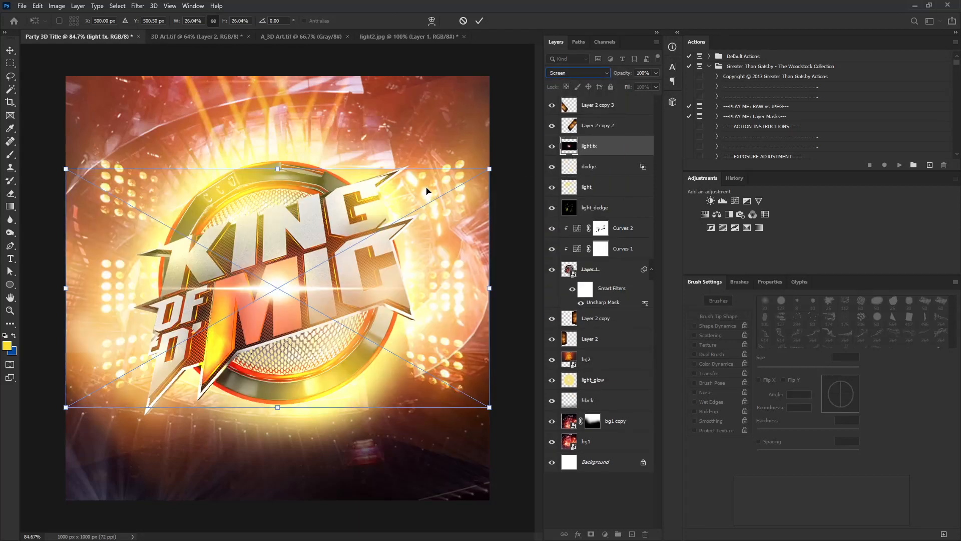
Scale the light fx flare to 11.95%, rotate it to 96.75° and position it on the lower left edge of the M.
{"action": "left_click_drag", "start_coordinate": [494, 156], "coordinate": [314, 361]}
{"action": "left_click_drag", "start_coordinate": [396, 78], "coordinate": [345, 172], "text": "alt"}
{"action": "left_click_drag", "start_coordinate": [305, 271], "coordinate": [233, 337]}
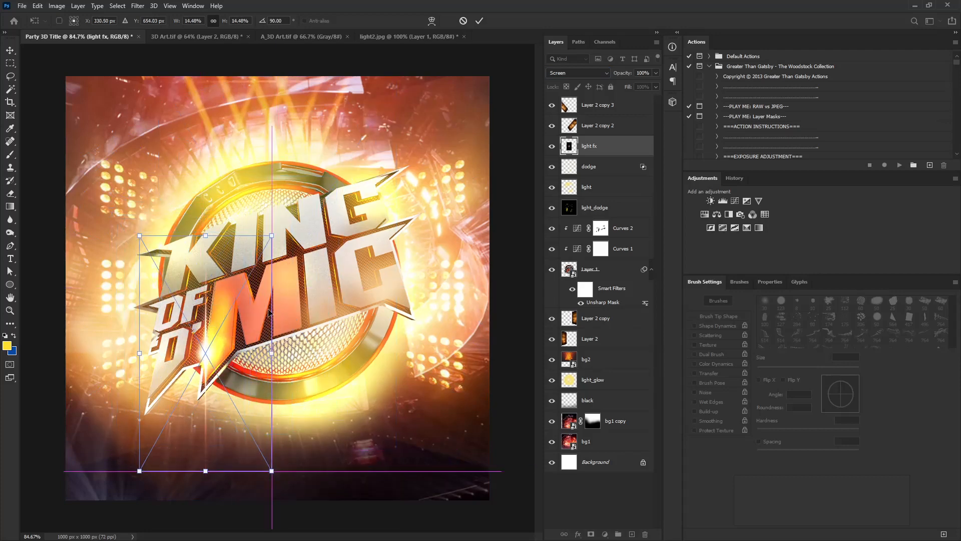
{"action": "left_click_drag", "start_coordinate": [299, 282], "coordinate": [271, 263]}
{"action": "key", "text": "Return"}
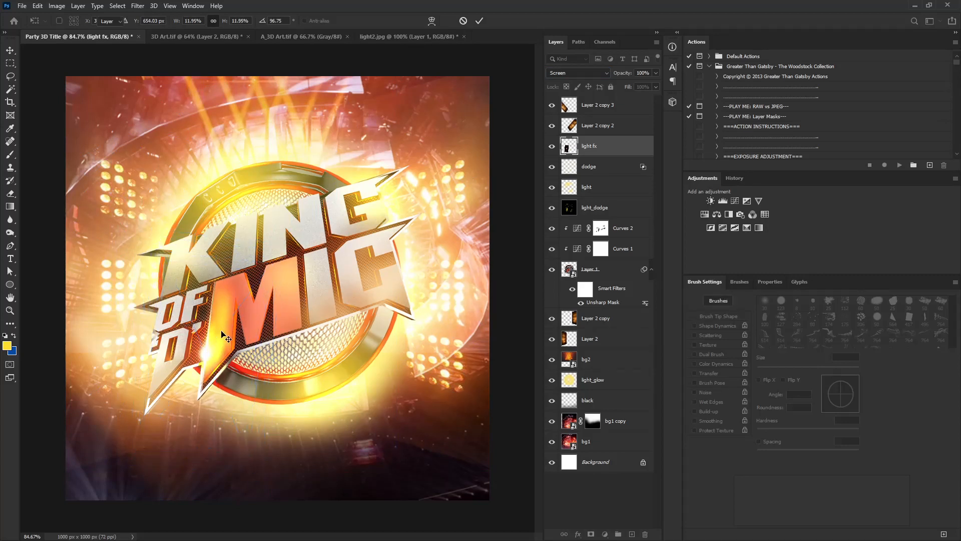
{"action": "left_click_drag", "start_coordinate": [226, 348], "coordinate": [227, 355]}
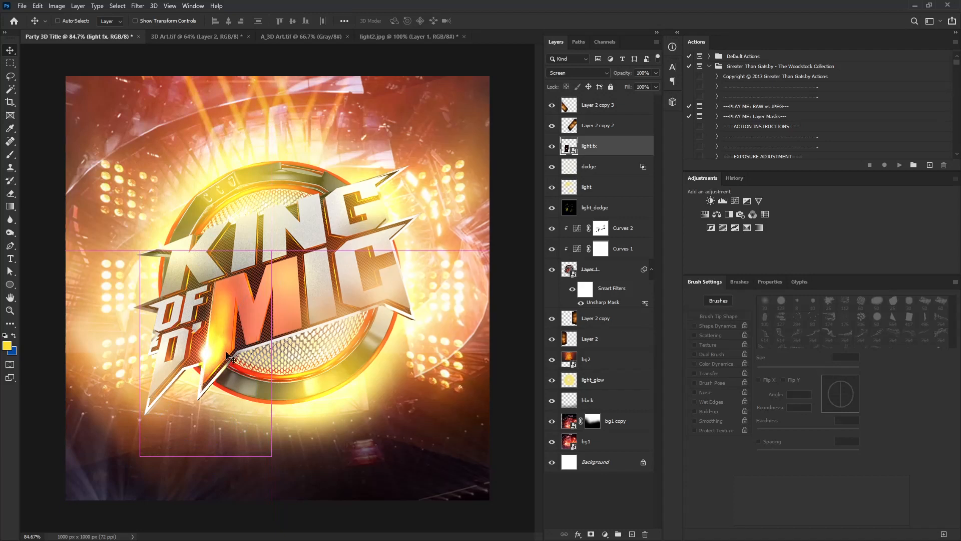
Duplicate the light fx layer, rotate the copy to about 164° and move it to the upper edge between the K and I.
{"action": "left_click_drag", "start_coordinate": [612, 159], "coordinate": [632, 533]}
{"action": "key", "text": "ctrl+t"}
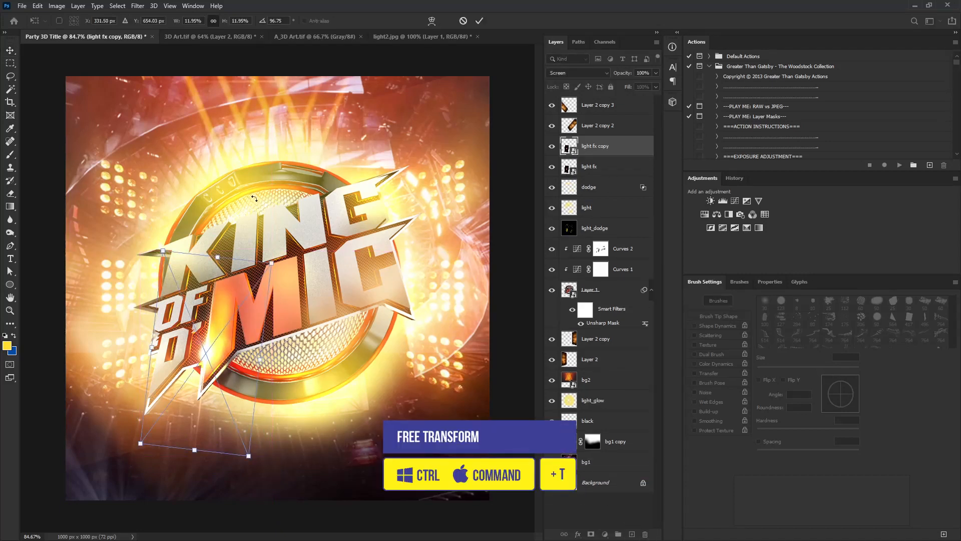
{"action": "left_click_drag", "start_coordinate": [272, 276], "coordinate": [297, 386]}
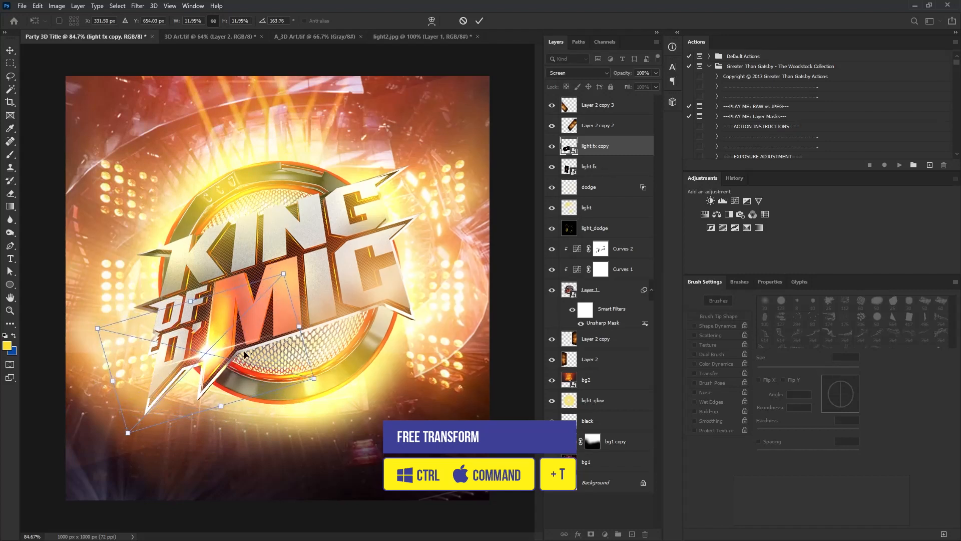
{"action": "left_click_drag", "start_coordinate": [247, 348], "coordinate": [264, 222]}
{"action": "key", "text": "Return"}
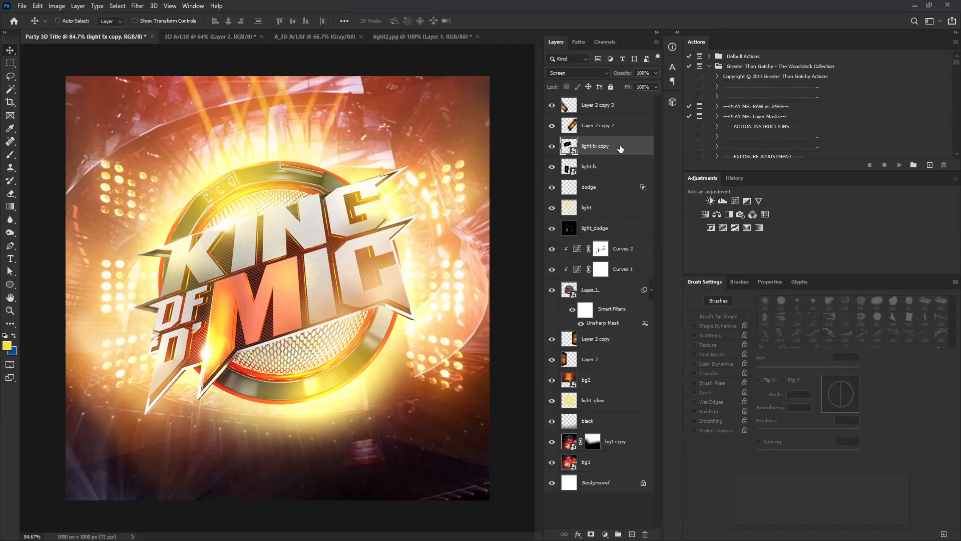
Duplicate the light fx copy layer and move the new flare onto the lower right corner of MIC's C.
{"action": "key", "text": "ctrl+j"}
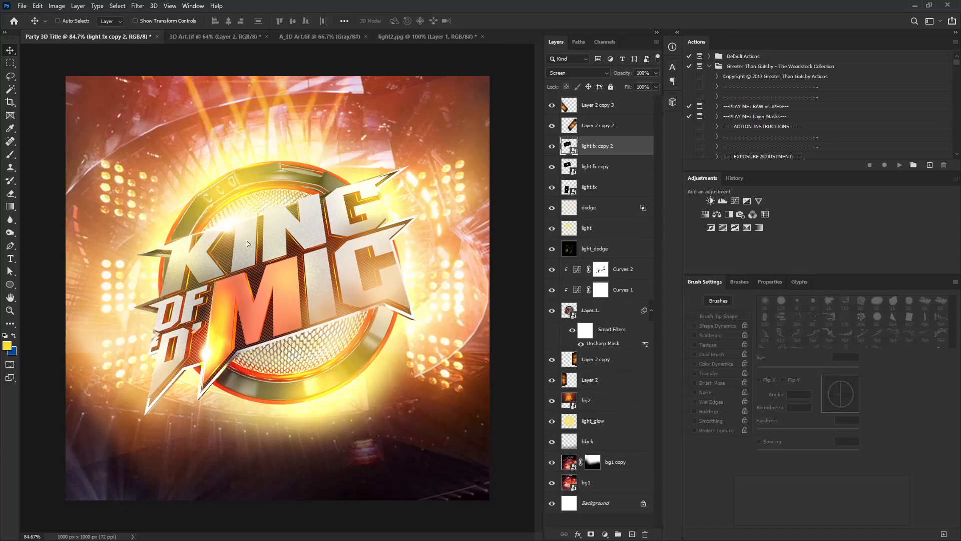
{"action": "left_click_drag", "start_coordinate": [233, 226], "coordinate": [391, 301]}
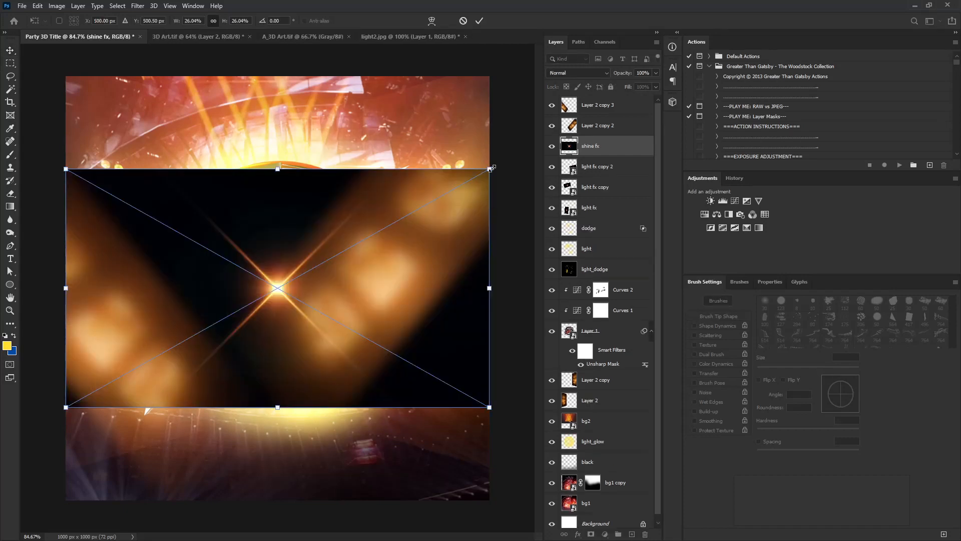
Scale the shine fx image to 13.88%, set its blend mode to Screen and position it on the ring's lower edge.
{"action": "left_click_drag", "start_coordinate": [490, 168], "coordinate": [339, 220], "text": "alt"}
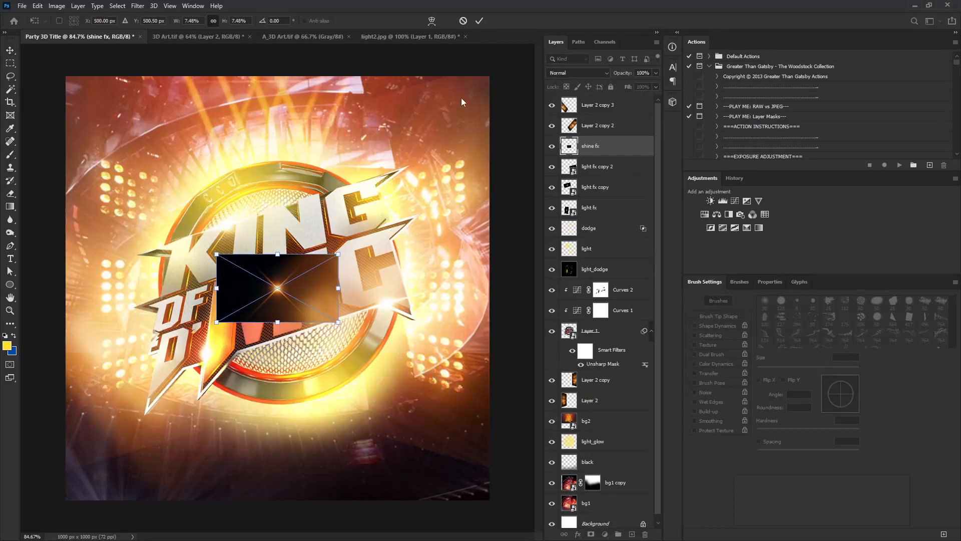
{"action": "left_click", "coordinate": [579, 73]}
{"action": "left_click", "coordinate": [571, 159]}
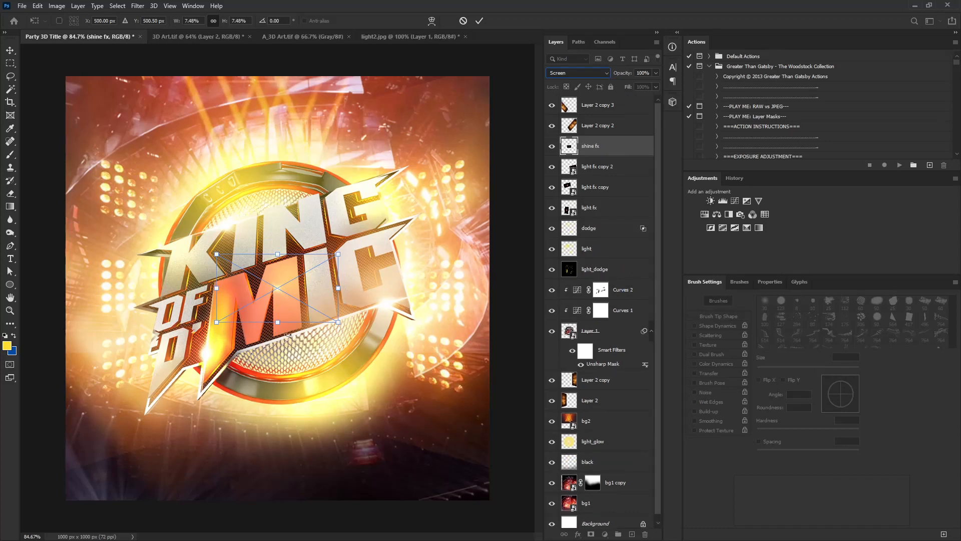
{"action": "left_click_drag", "start_coordinate": [307, 323], "coordinate": [305, 366]}
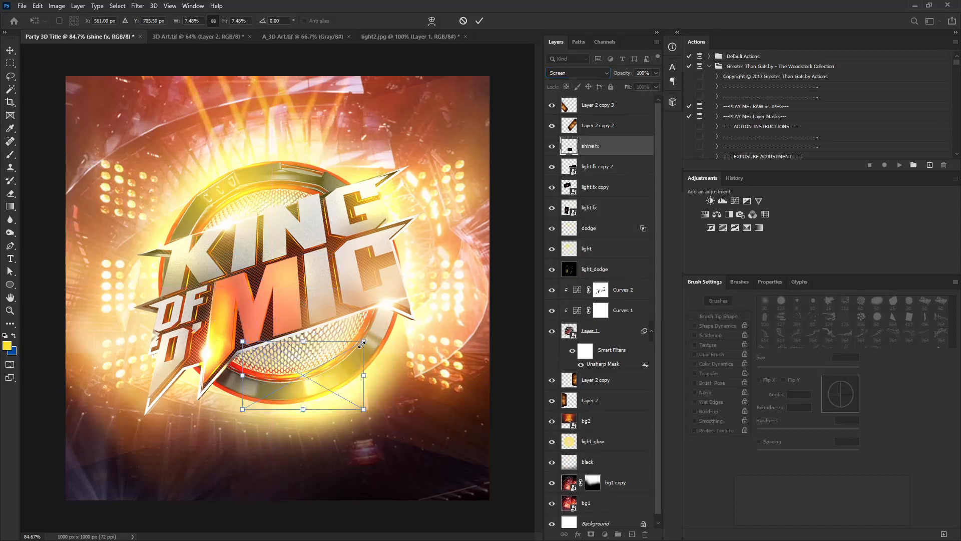
{"action": "left_click_drag", "start_coordinate": [364, 340], "coordinate": [411, 311], "text": "alt"}
{"action": "key", "text": "Return"}
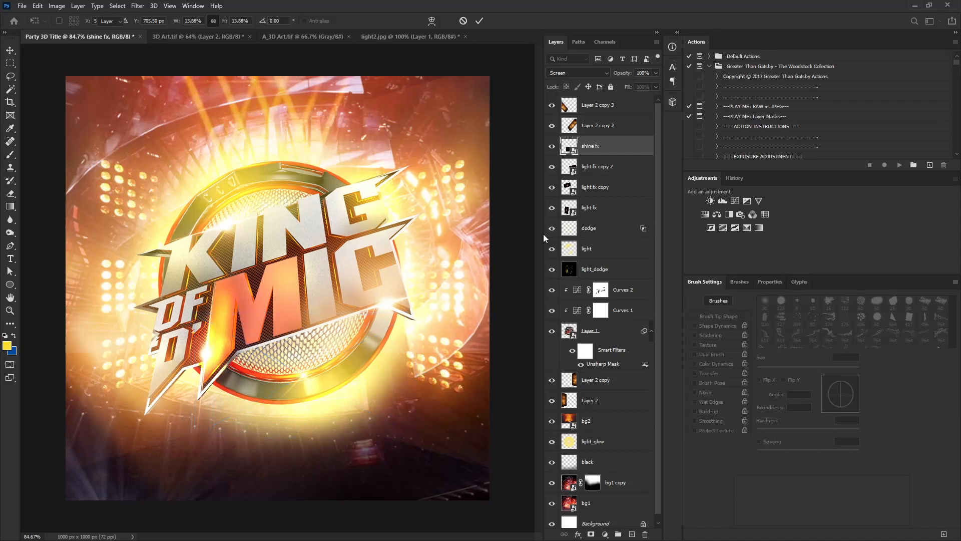
Duplicate the shine fx layer and move the copy to the upper left part of the logo.
{"action": "left_click_drag", "start_coordinate": [608, 149], "coordinate": [632, 534]}
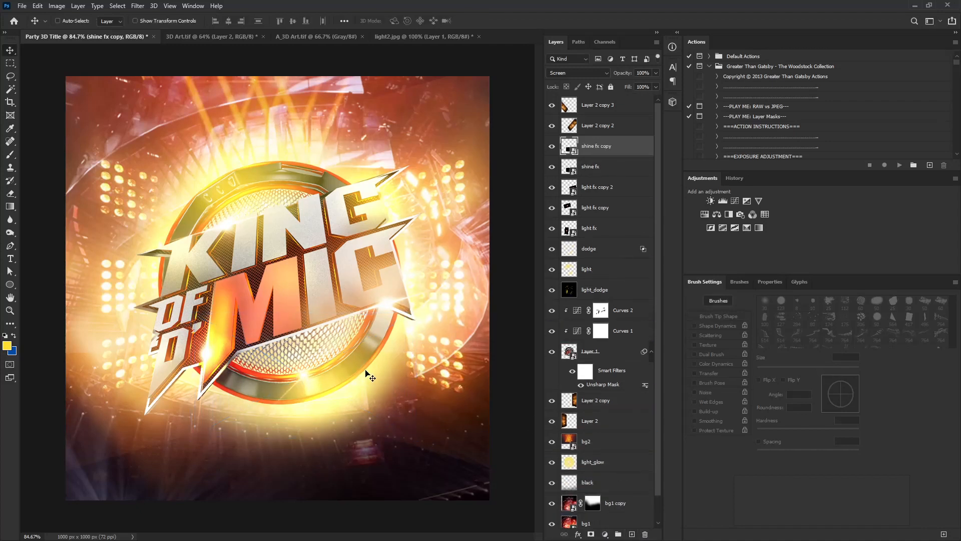
{"action": "left_click_drag", "start_coordinate": [357, 373], "coordinate": [244, 208]}
{"action": "scroll", "coordinate": [371, 253], "scroll_direction": "down", "scroll_amount": 2, "text": "alt"}
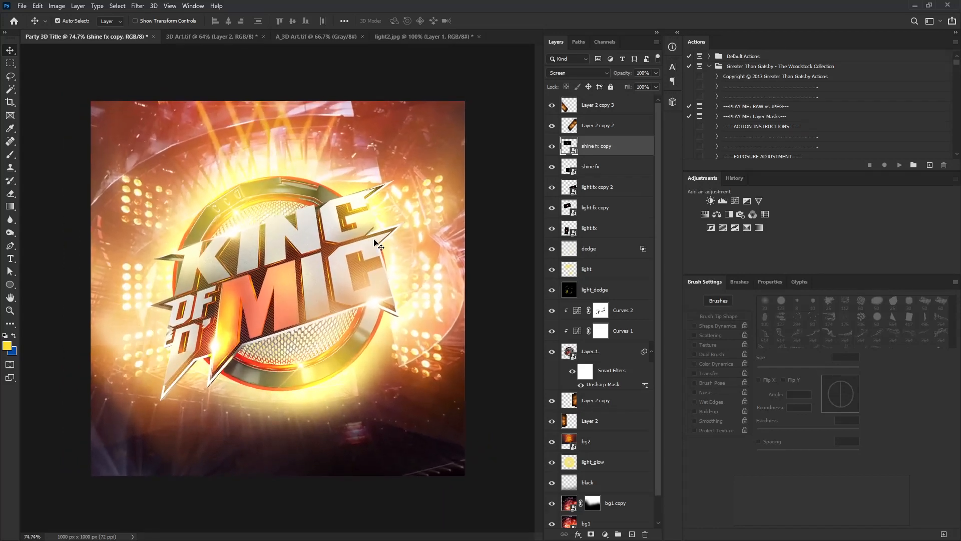
Add a Curves adjustment above all layers, darken it from input 163 to output 99, and invert its mask.
{"action": "left_click", "coordinate": [599, 115]}
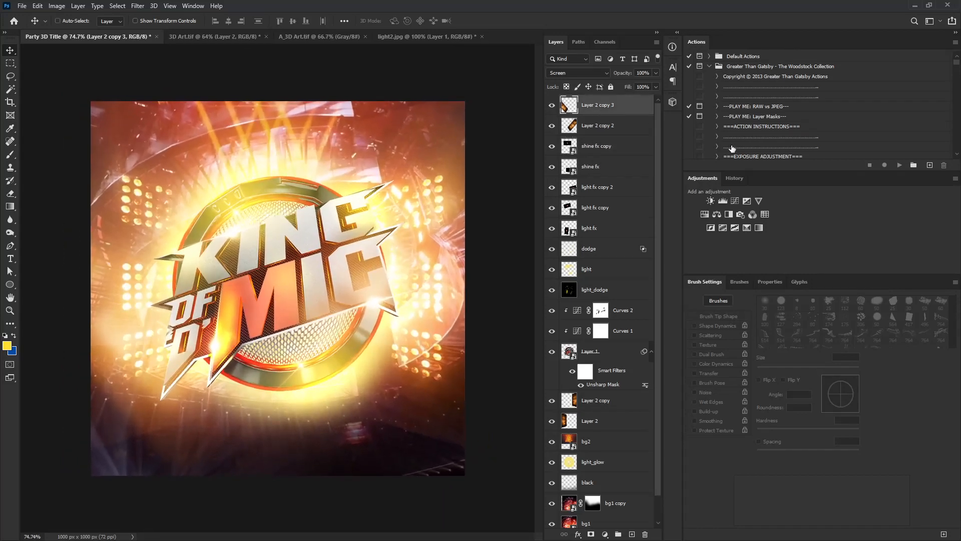
{"action": "left_click", "coordinate": [734, 201]}
{"action": "left_click_drag", "start_coordinate": [839, 410], "coordinate": [846, 417]}
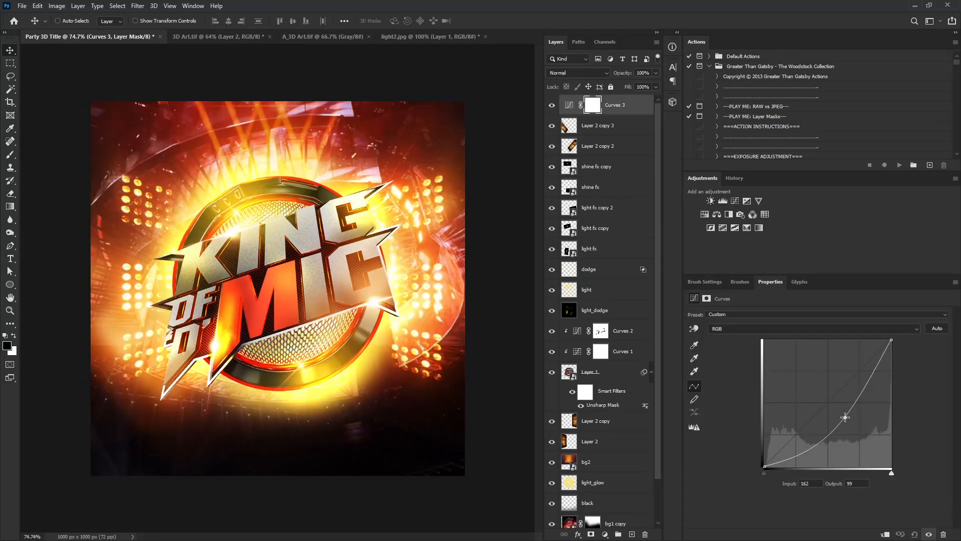
{"action": "key", "text": "ctrl+i"}
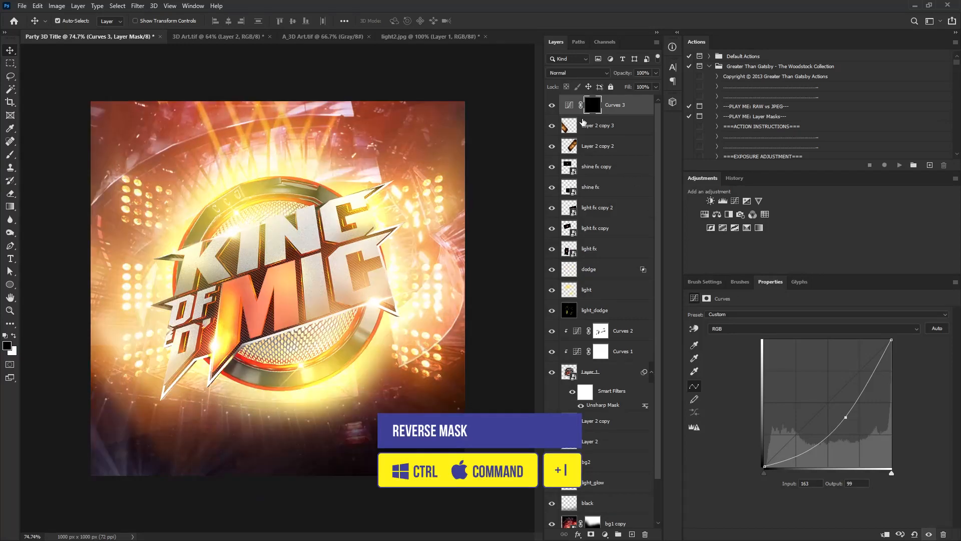
Paint white on the Curves 3 mask around the canvas edges with a 400 px soft brush to darken the borders.
{"action": "scroll", "coordinate": [408, 232], "scroll_direction": "down", "scroll_amount": 3, "text": "alt"}
{"action": "scroll", "coordinate": [408, 232], "scroll_direction": "up", "scroll_amount": 3, "text": "alt"}
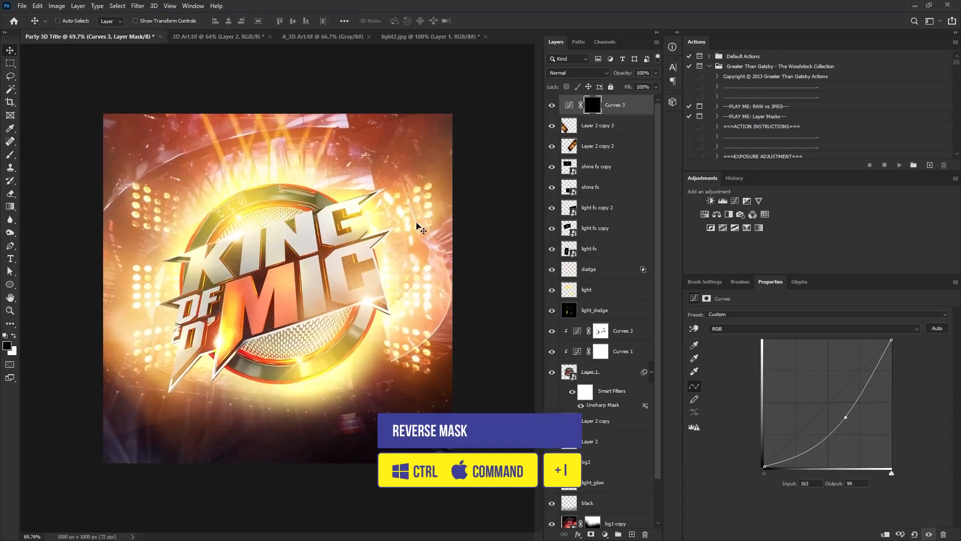
{"action": "key", "text": "b"}
{"action": "key", "text": "bracketright"}
{"action": "key", "text": "bracketright"}
{"action": "key", "text": "bracketright"}
{"action": "key", "text": "bracketright"}
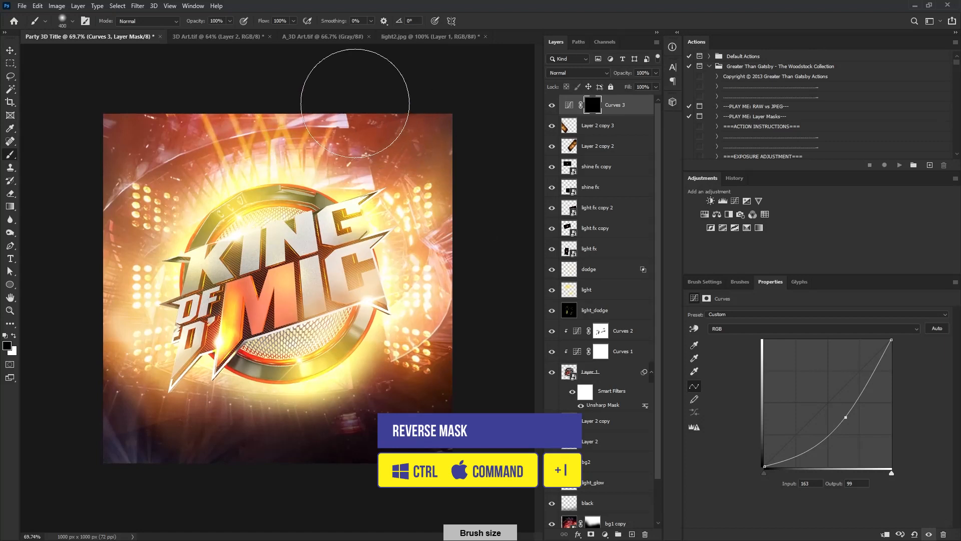
{"action": "left_click", "coordinate": [15, 338]}
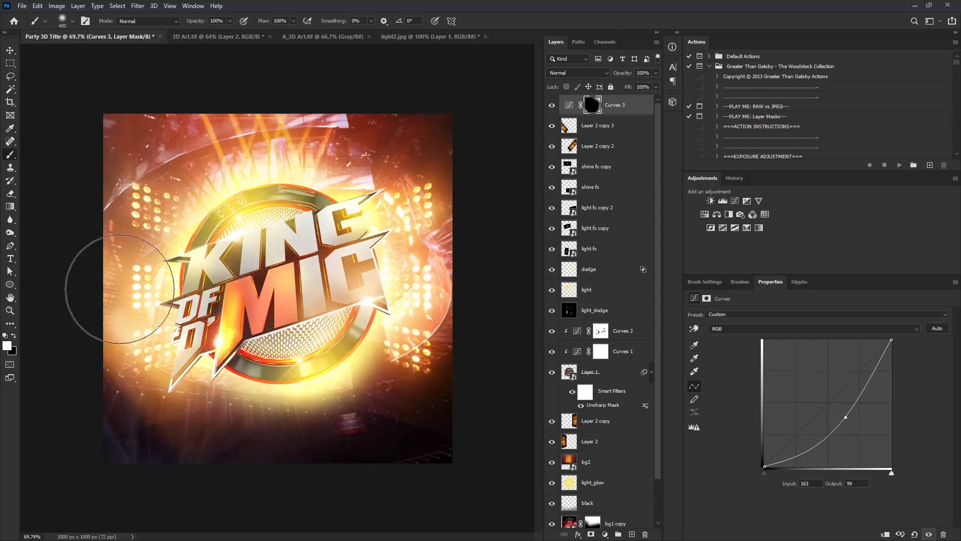
{"action": "mouse_move", "coordinate": [141, 94]}
{"action": "left_mouse_down"}
{"action": "mouse_move", "coordinate": [74, 267]}
{"action": "mouse_move", "coordinate": [100, 440]}
{"action": "left_mouse_up"}
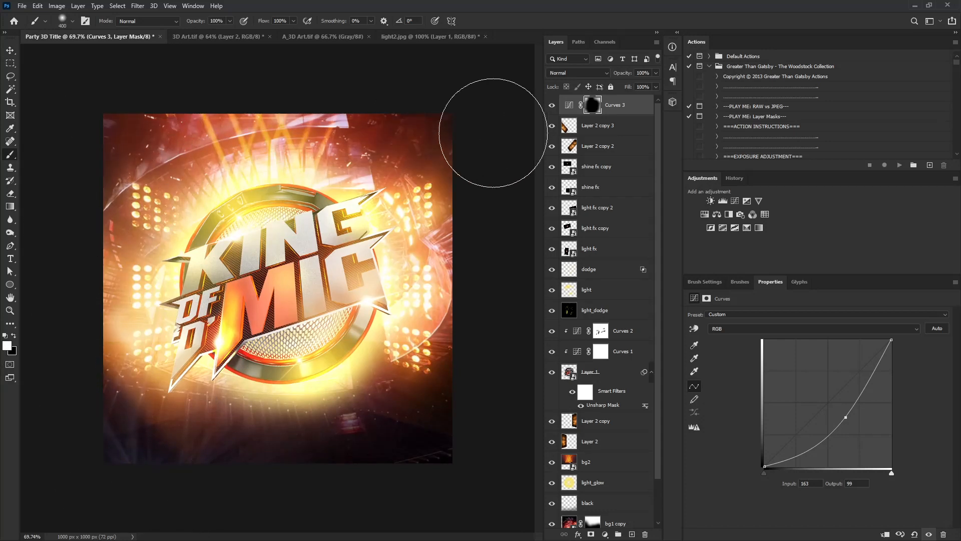
{"action": "left_click_drag", "start_coordinate": [493, 134], "coordinate": [320, 107]}
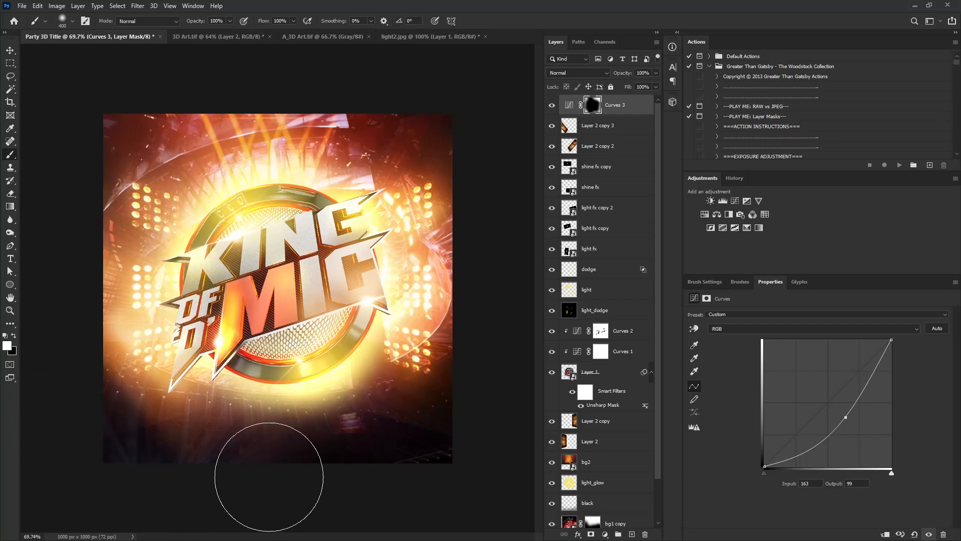
Add a new layer on top and set the foreground color to red-orange ff4622.
{"action": "left_click", "coordinate": [631, 534]}
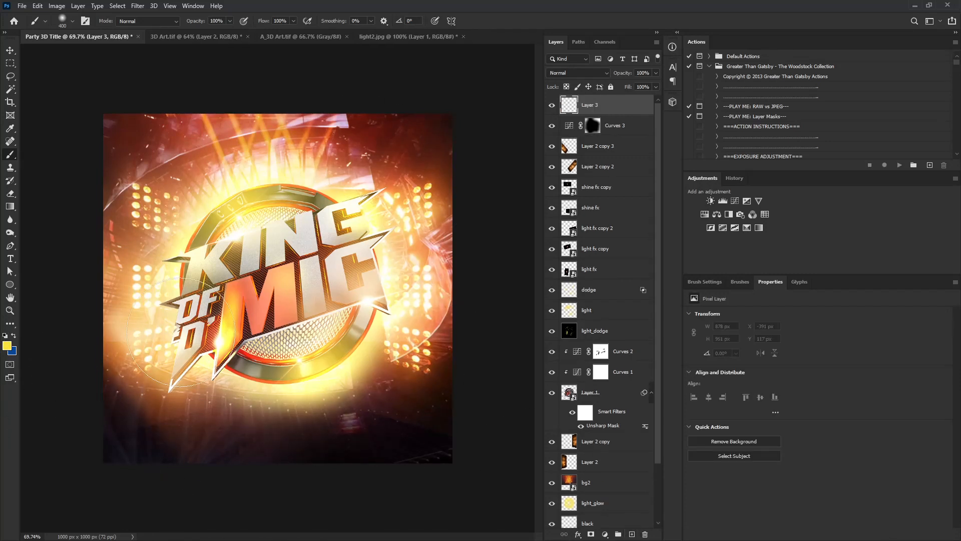
{"action": "left_click", "coordinate": [7, 345]}
{"action": "left_click", "coordinate": [223, 347]}
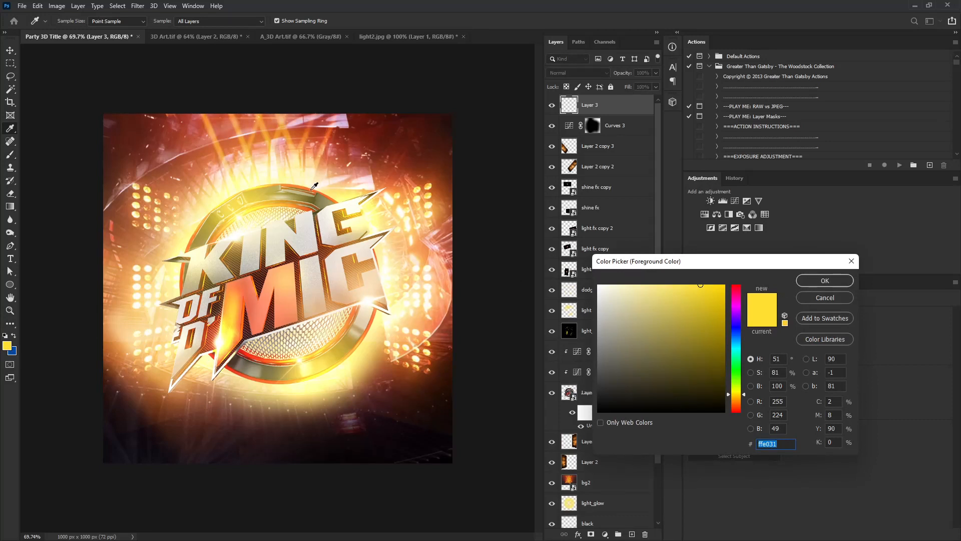
{"action": "left_click", "coordinate": [357, 192]}
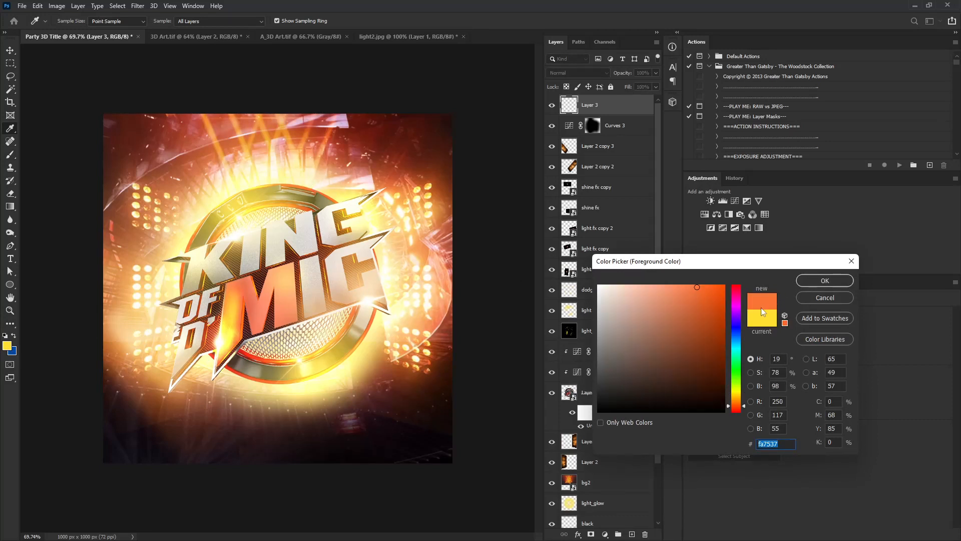
{"action": "type", "text": "fa5737"}
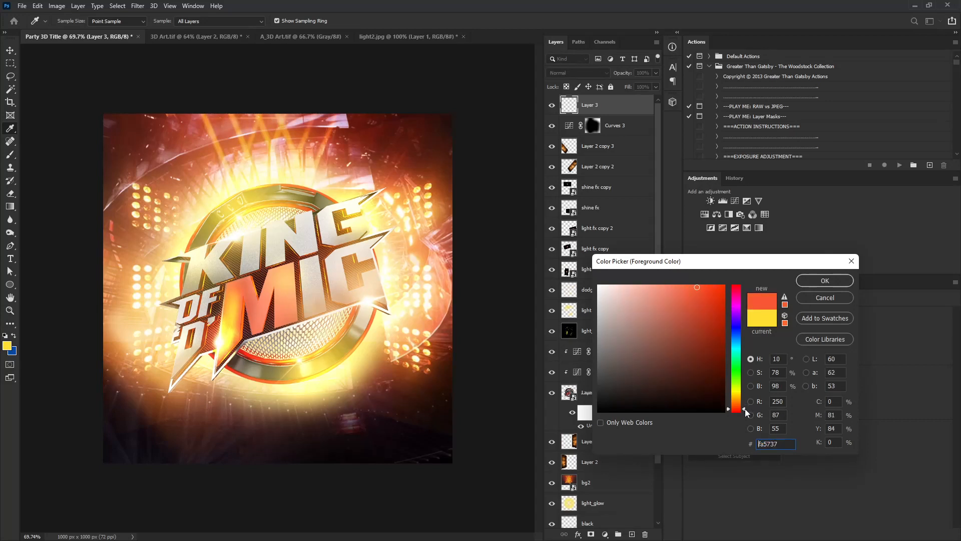
{"action": "left_click_drag", "start_coordinate": [705, 292], "coordinate": [706, 275]}
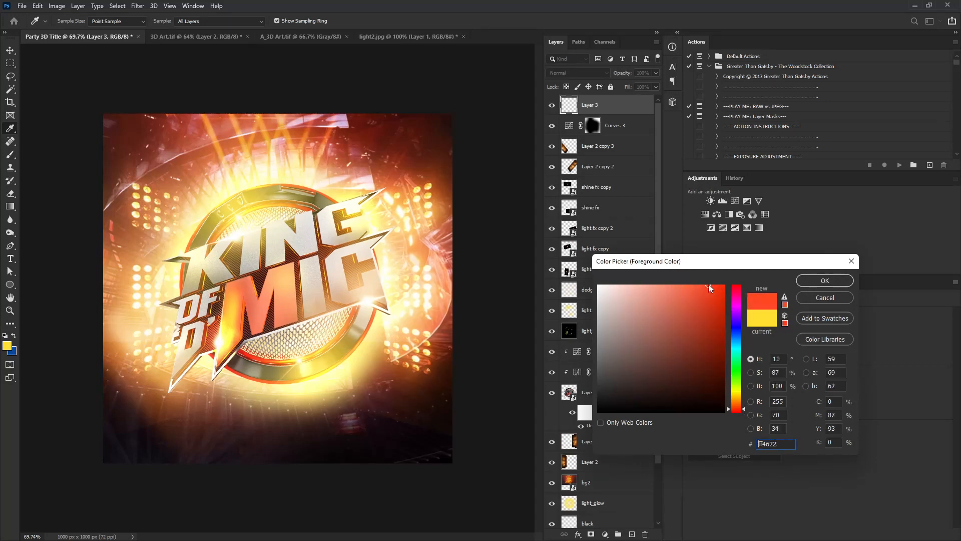
{"action": "left_click", "coordinate": [825, 280]}
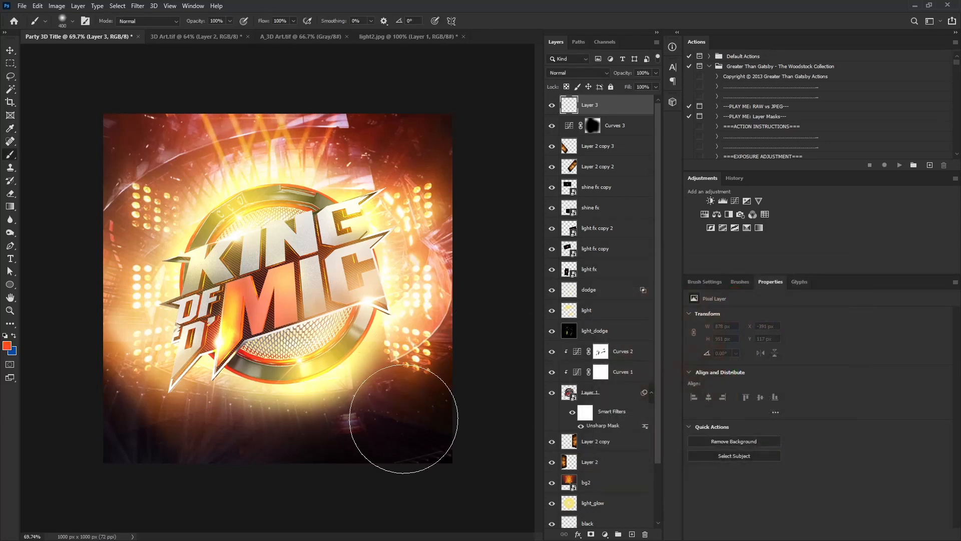
Paint soft red-orange glows on Layer 3 over the dark lower background, varying the brush size between about 250 and 400 px.
{"action": "left_click_drag", "start_coordinate": [412, 388], "coordinate": [349, 421]}
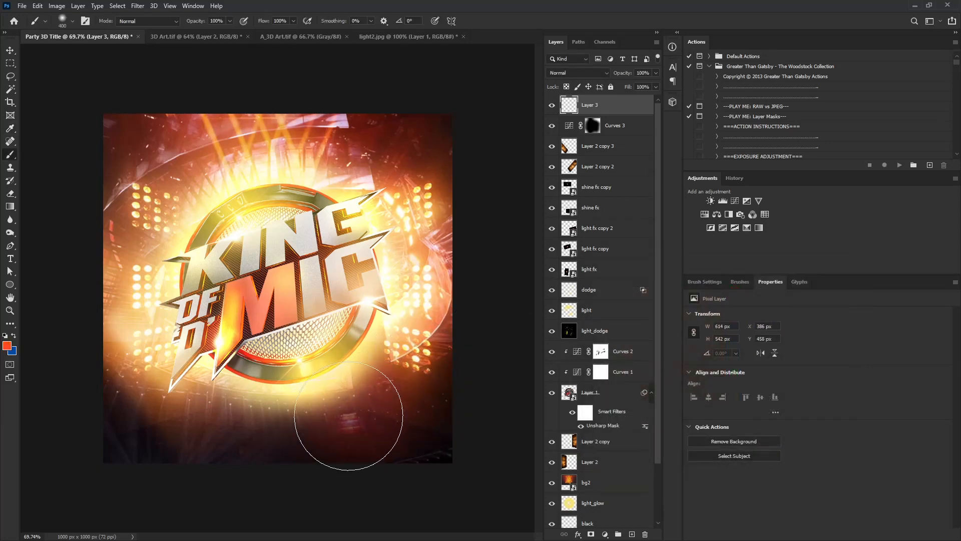
{"action": "key", "text": "bracketleft"}
{"action": "key", "text": "bracketleft"}
{"action": "key", "text": "bracketleft"}
{"action": "key", "text": "bracketleft"}
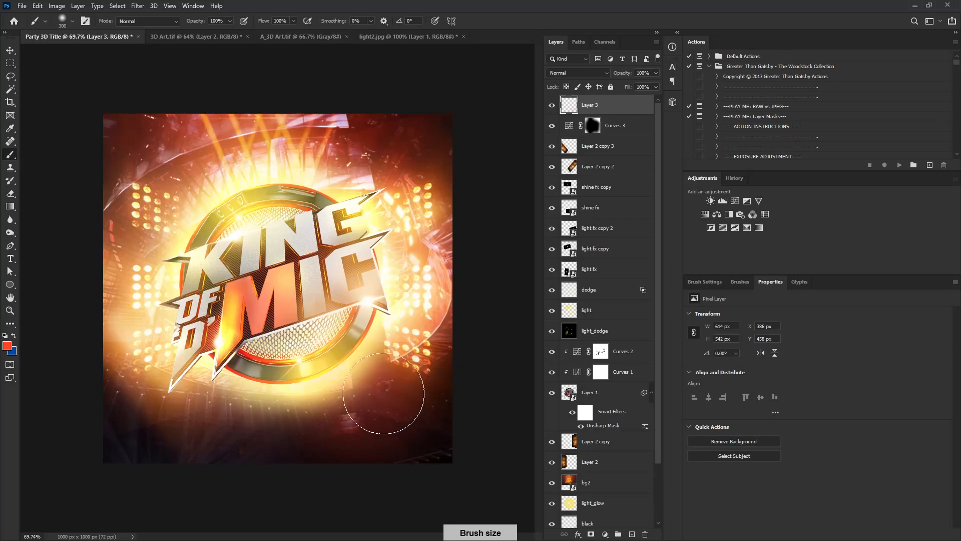
{"action": "key", "text": "bracketright"}
{"action": "key", "text": "bracketright"}
{"action": "key", "text": "bracketright"}
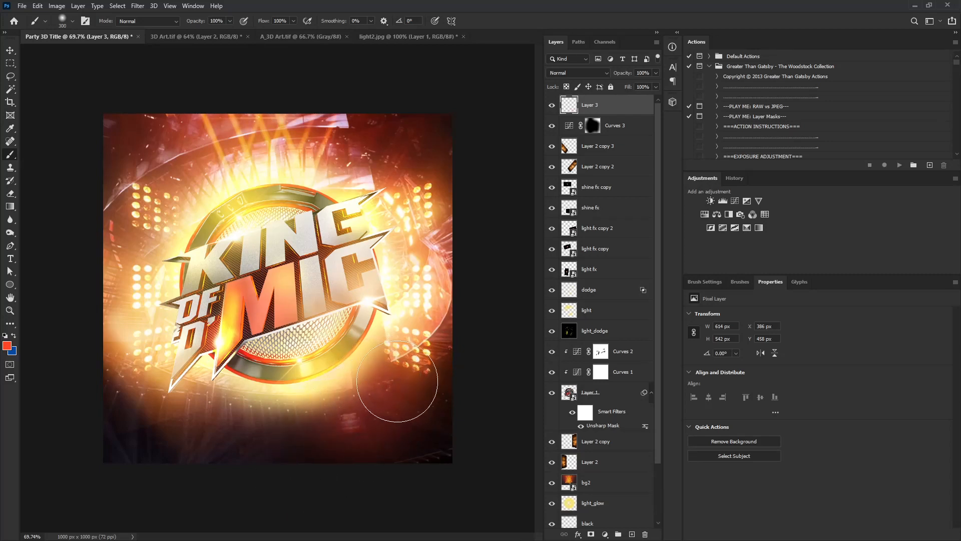
{"action": "left_click", "coordinate": [353, 435]}
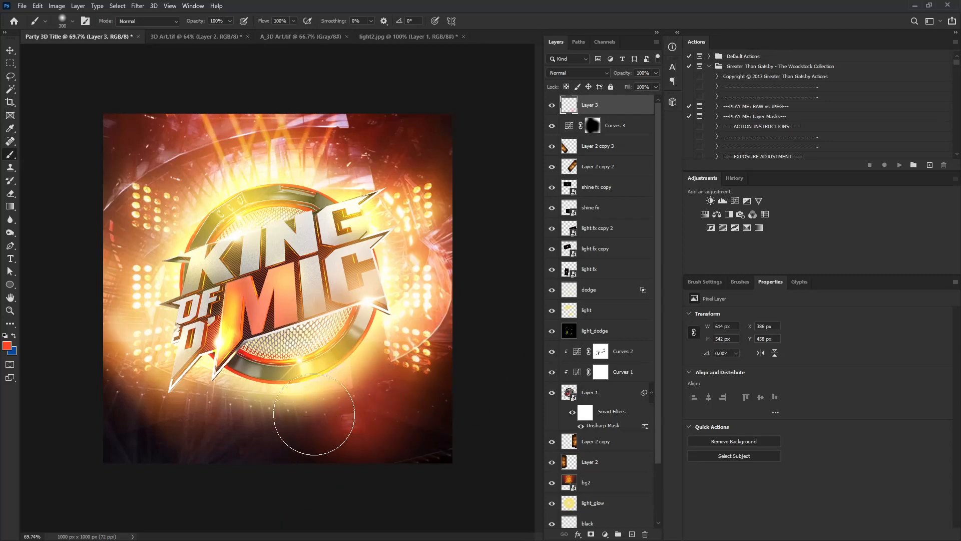
{"action": "key", "text": "bracketleft"}
{"action": "left_click", "coordinate": [186, 426]}
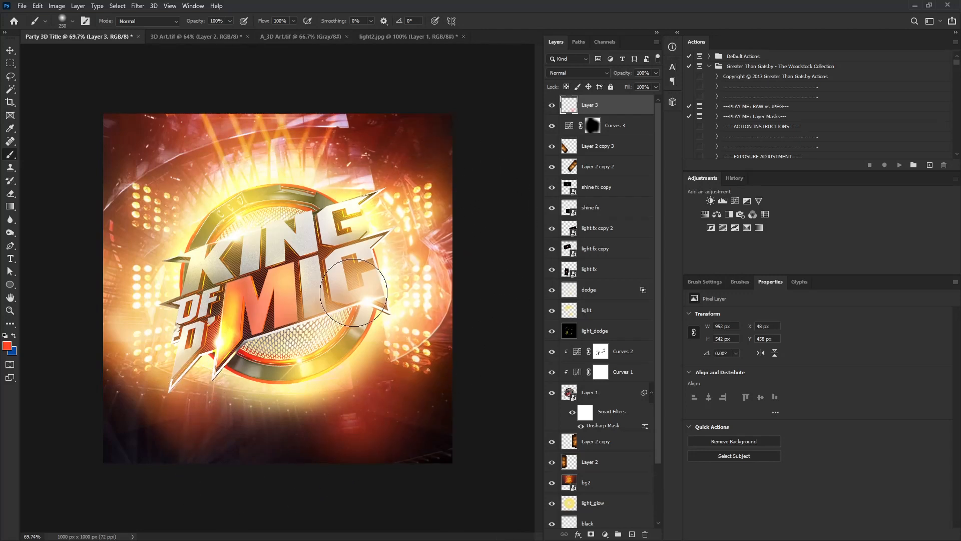
{"action": "scroll", "coordinate": [345, 165], "scroll_direction": "down", "scroll_amount": 2, "text": "alt"}
{"action": "scroll", "coordinate": [360, 168], "scroll_direction": "up", "scroll_amount": 3, "text": "alt"}
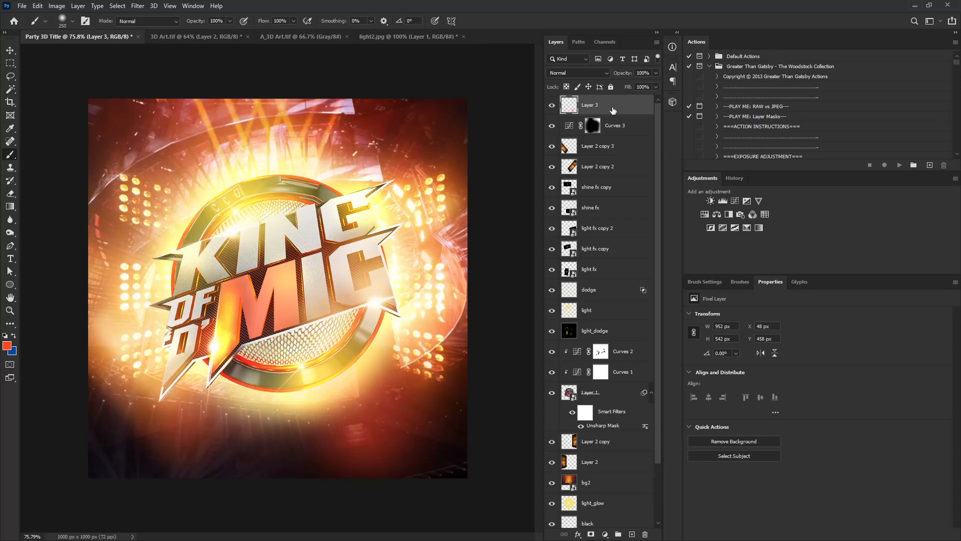
Stamp all visible layers into a new top layer and convert it to a smart object.
{"action": "key", "text": "ctrl+alt+shift+e"}
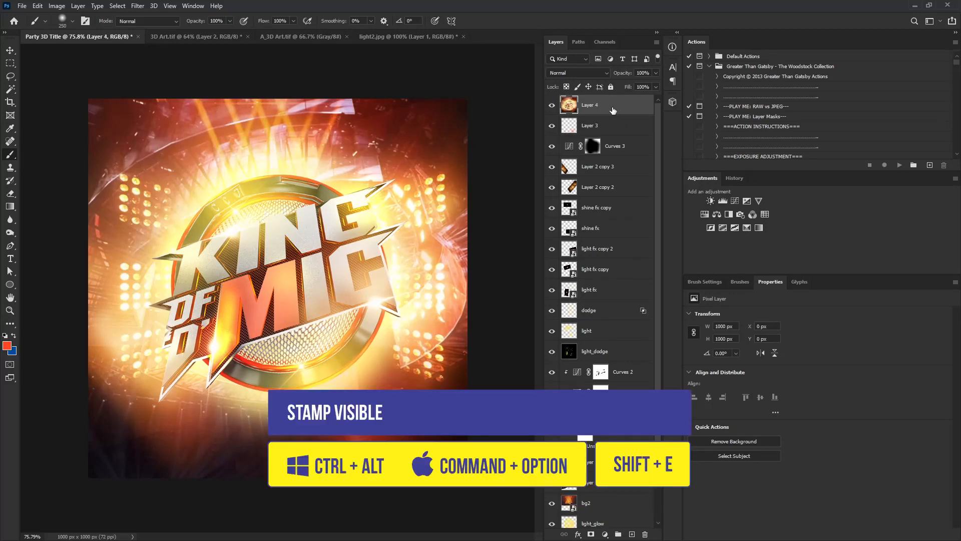
{"action": "right_click", "coordinate": [611, 106]}
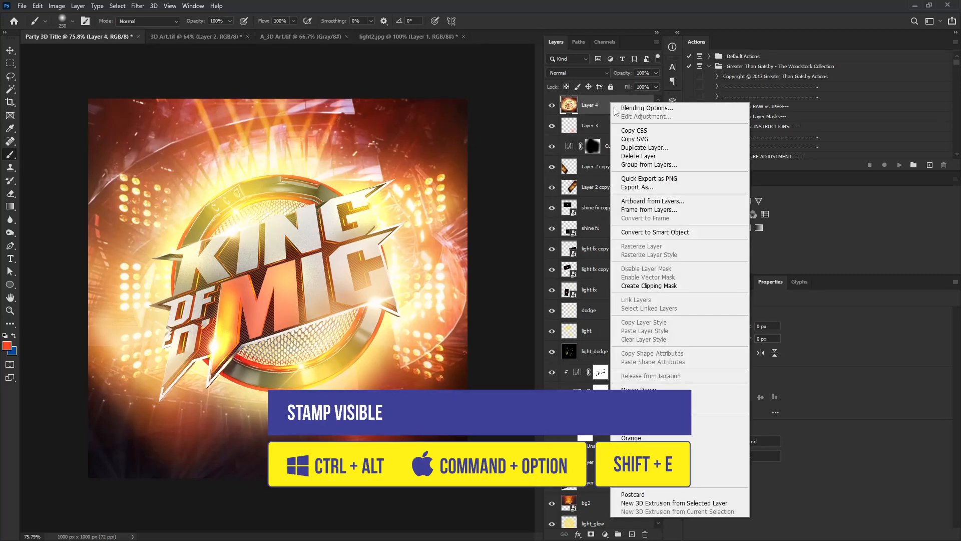
{"action": "left_click", "coordinate": [664, 232]}
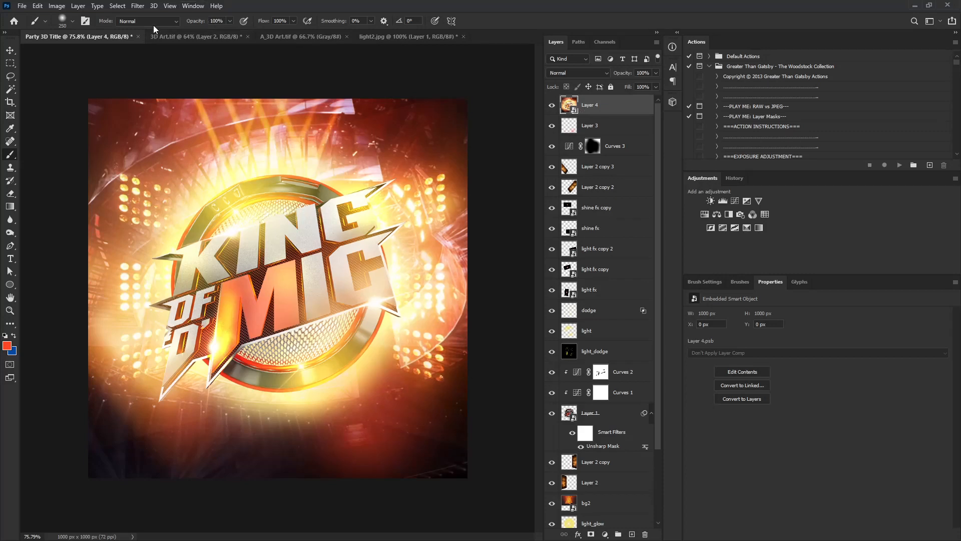
Open the Camera Raw filter on Layer 4 and set Temperature +2, Exposure -0.10, Contrast +19, Highlights -31, Shadows -14, Whites -3, Blacks -26.
{"action": "left_click", "coordinate": [137, 6]}
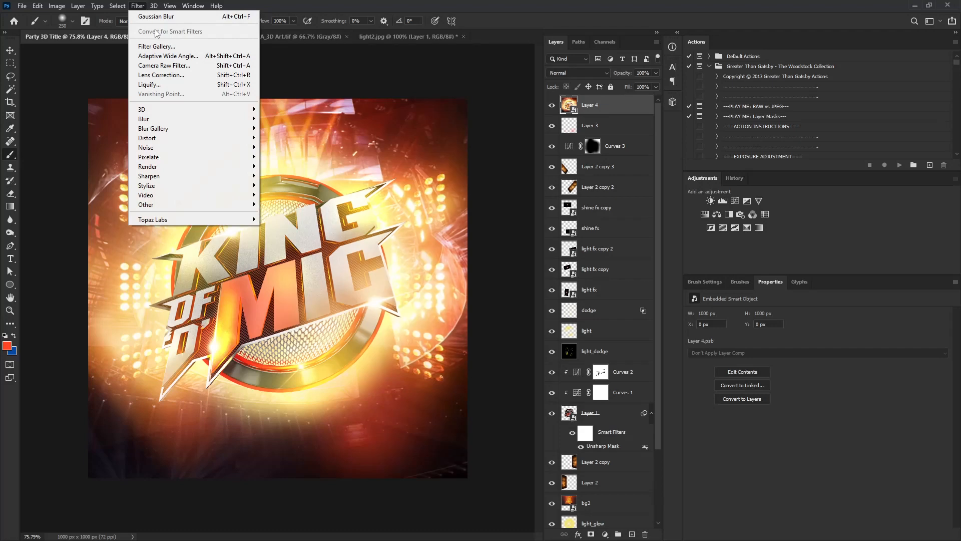
{"action": "left_click", "coordinate": [165, 65]}
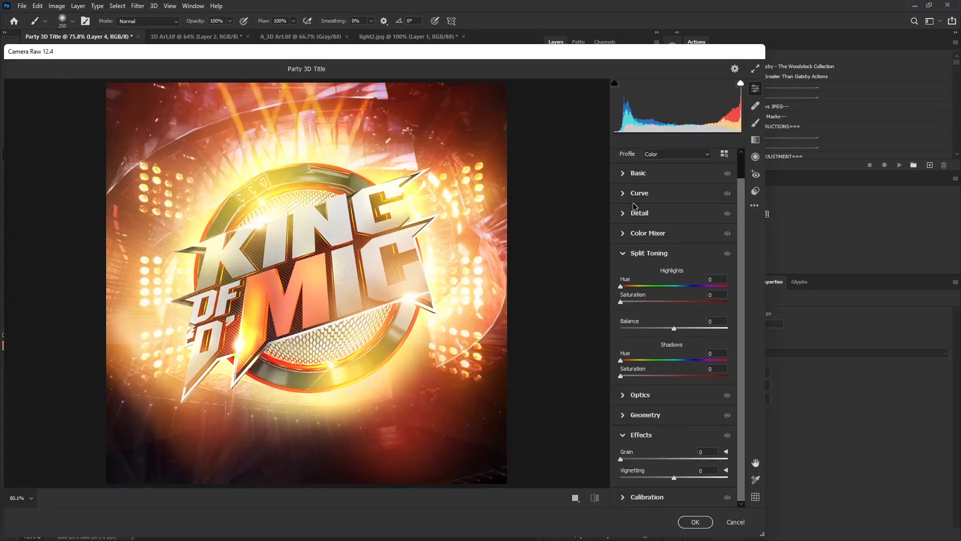
{"action": "left_click", "coordinate": [624, 254]}
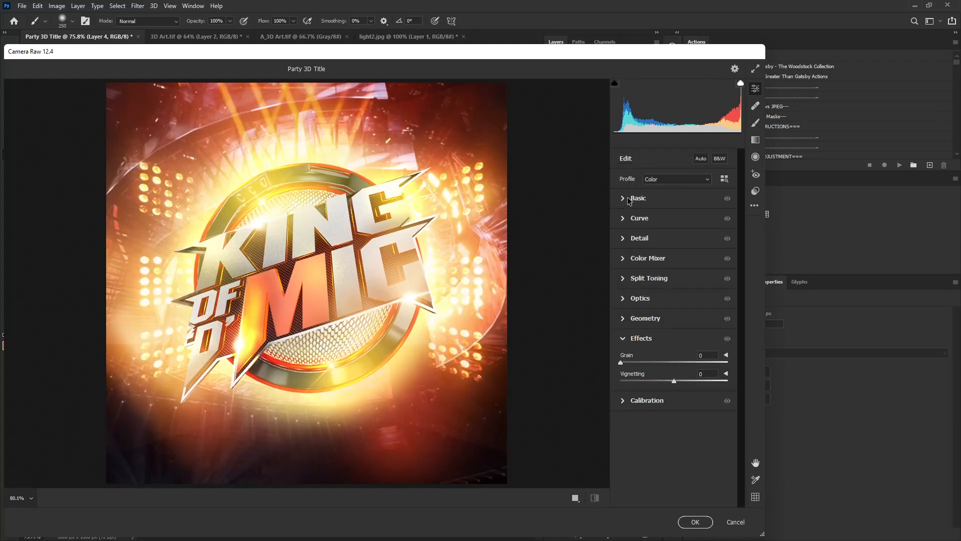
{"action": "left_click", "coordinate": [627, 198]}
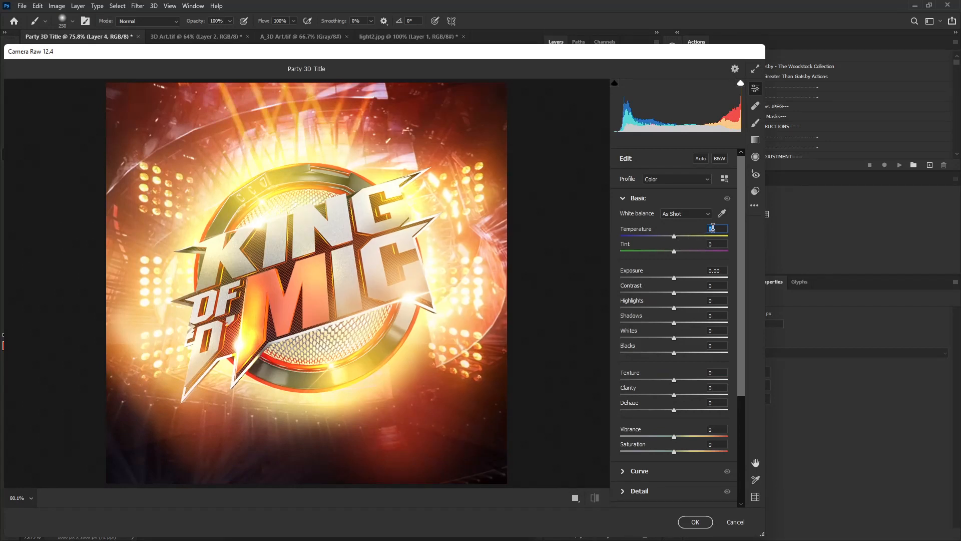
{"action": "type", "text": "2"}
{"action": "left_click", "coordinate": [675, 278]}
{"action": "key", "text": "Down"}
{"action": "left_click_drag", "start_coordinate": [674, 294], "coordinate": [666, 323]}
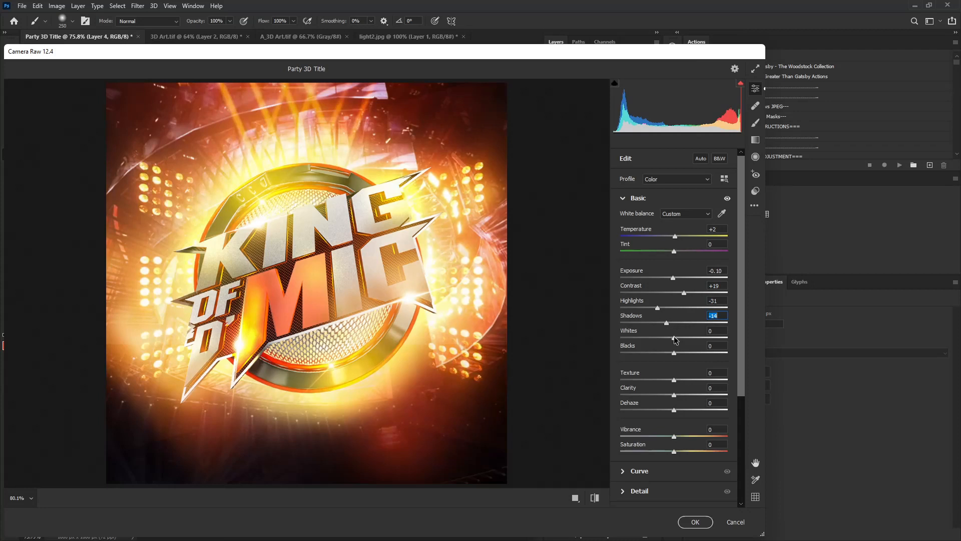
{"action": "left_click_drag", "start_coordinate": [674, 340], "coordinate": [657, 353]}
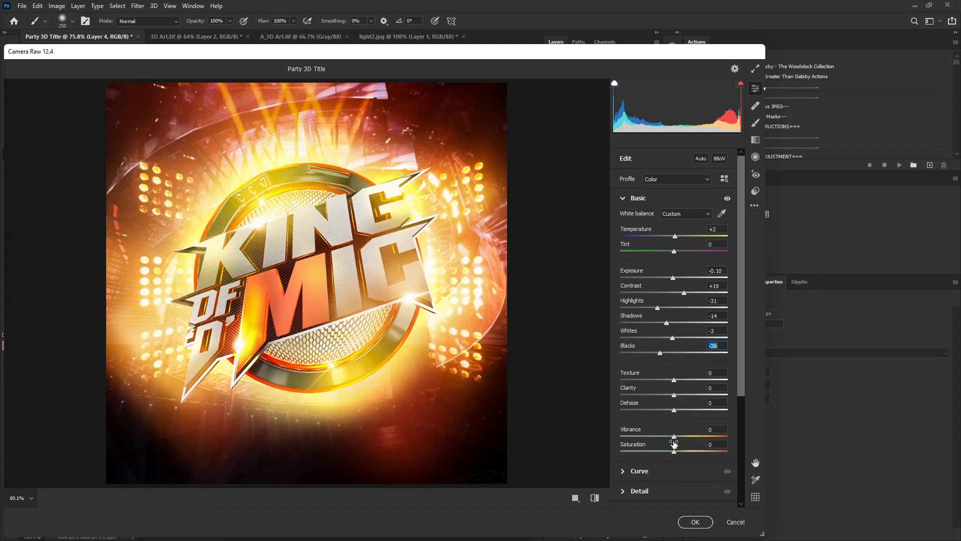
Raise the vibrance slightly and shape the parametric tone curve with Darks -19 and Lights +3.
{"action": "left_click_drag", "start_coordinate": [674, 436], "coordinate": [681, 439]}
{"action": "left_click", "coordinate": [622, 200]}
{"action": "left_click", "coordinate": [629, 218]}
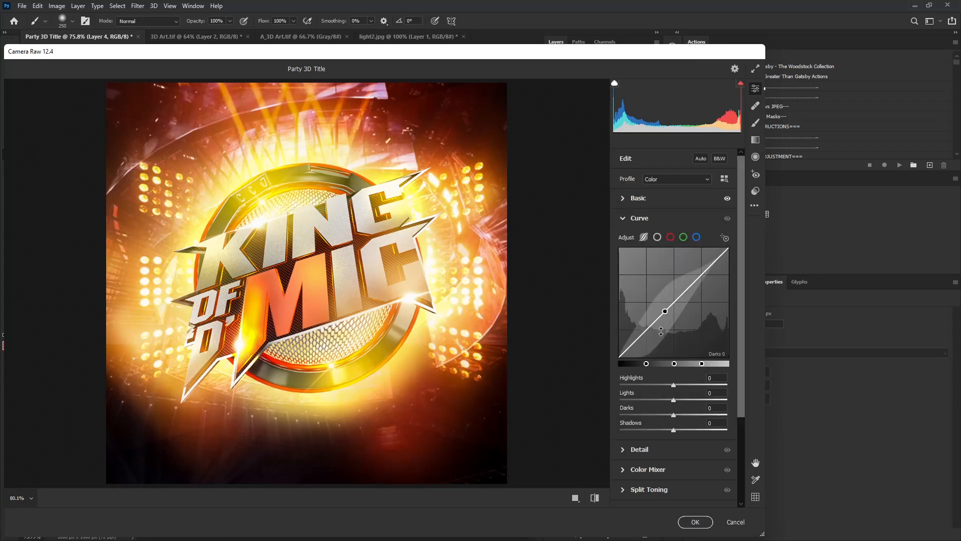
{"action": "left_click_drag", "start_coordinate": [661, 330], "coordinate": [661, 341]}
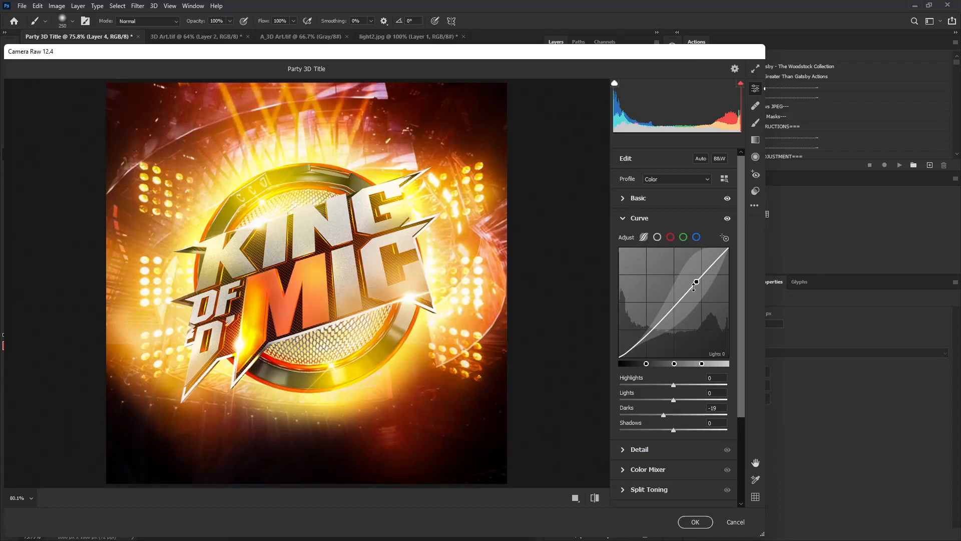
{"action": "left_click_drag", "start_coordinate": [694, 289], "coordinate": [692, 286]}
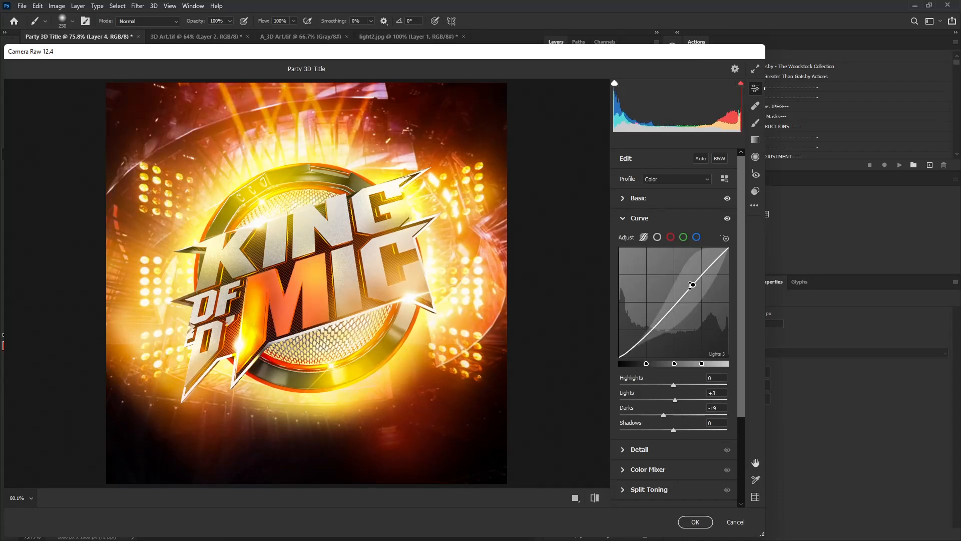
{"action": "left_click", "coordinate": [627, 222]}
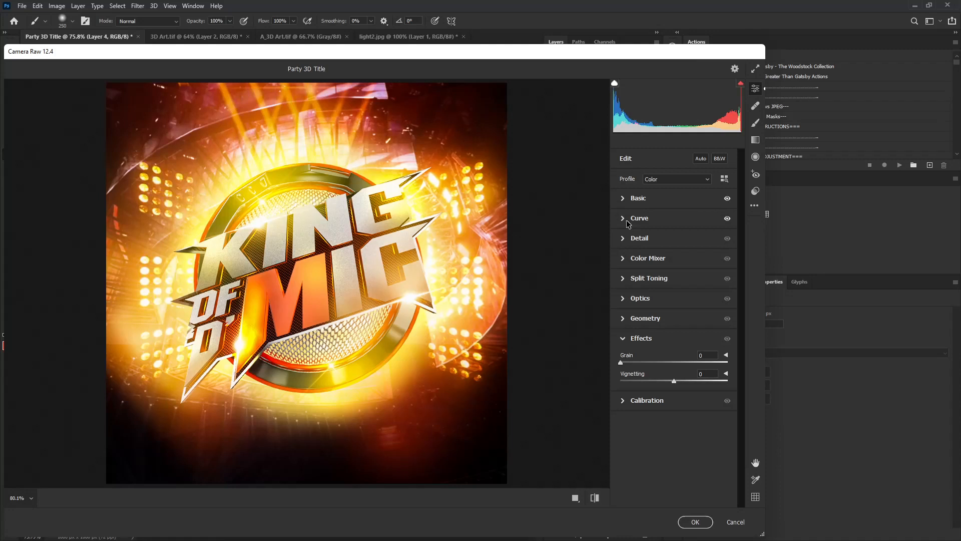
Slightly raise the Oranges saturation in the Color Mixer and the Shadows saturation in Split Toning.
{"action": "left_click", "coordinate": [624, 259]}
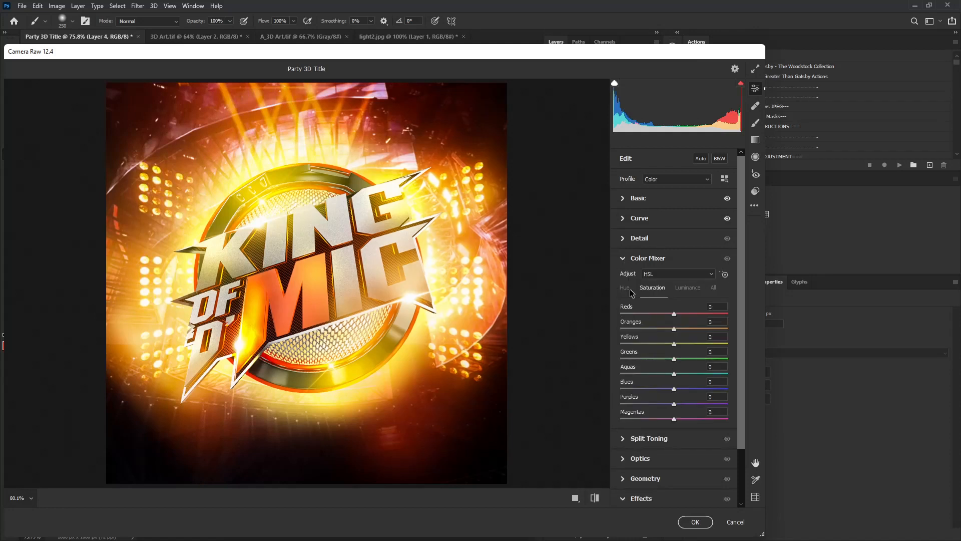
{"action": "left_click_drag", "start_coordinate": [674, 329], "coordinate": [679, 328]}
{"action": "left_click", "coordinate": [623, 260]}
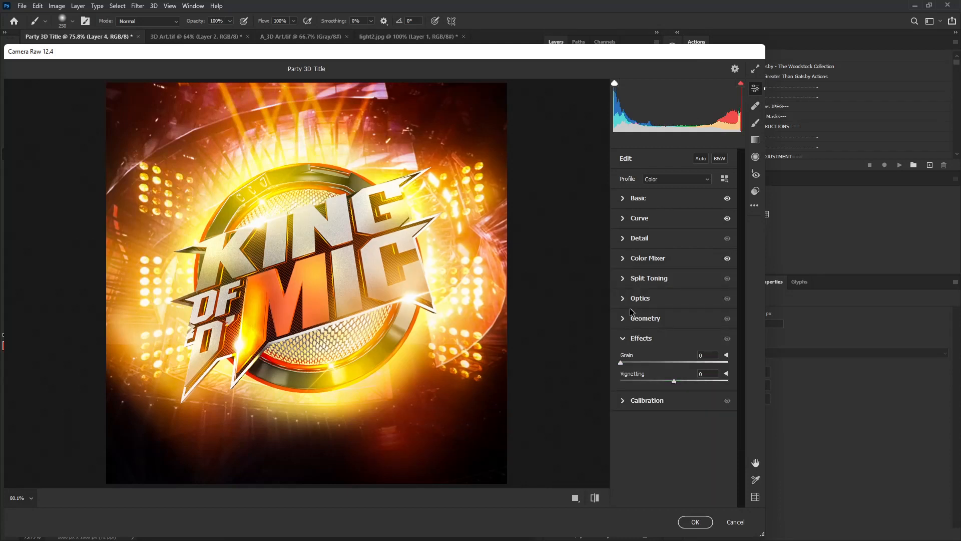
{"action": "left_click", "coordinate": [629, 281]}
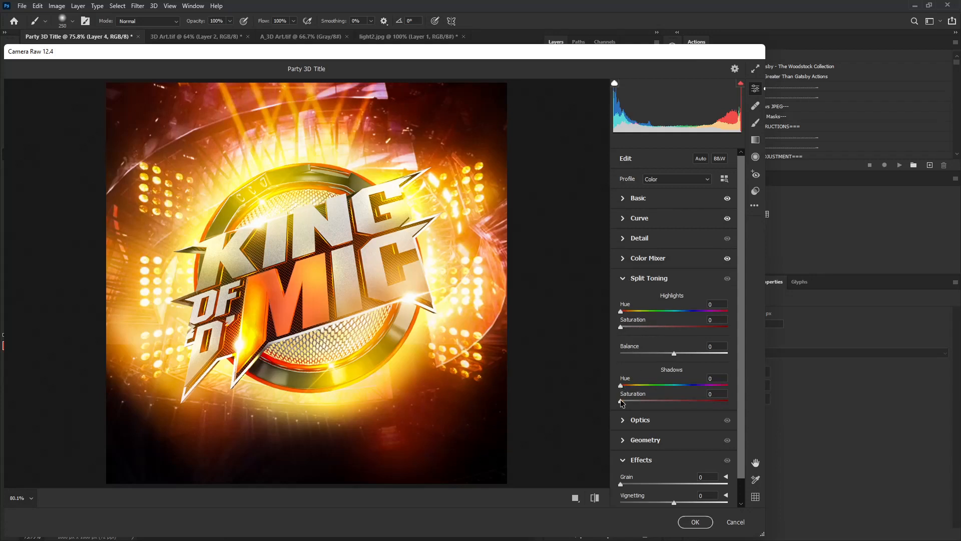
{"action": "left_click_drag", "start_coordinate": [621, 402], "coordinate": [631, 401]}
{"action": "left_click", "coordinate": [633, 280]}
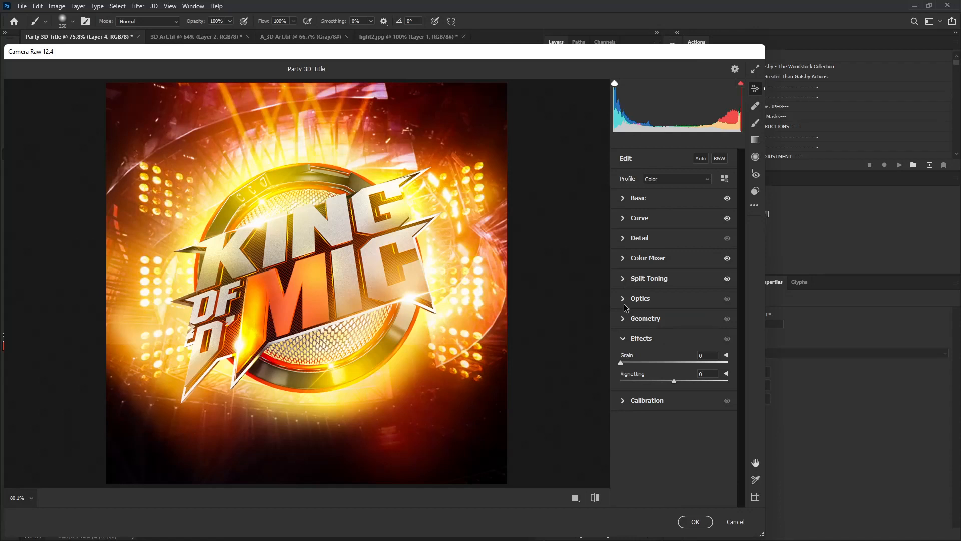
Add slight grain and sharpening, apply the Camera Raw filter, and compare the artwork with Layer 4 hidden and shown.
{"action": "left_click_drag", "start_coordinate": [621, 361], "coordinate": [632, 361]}
{"action": "left_click", "coordinate": [625, 239]}
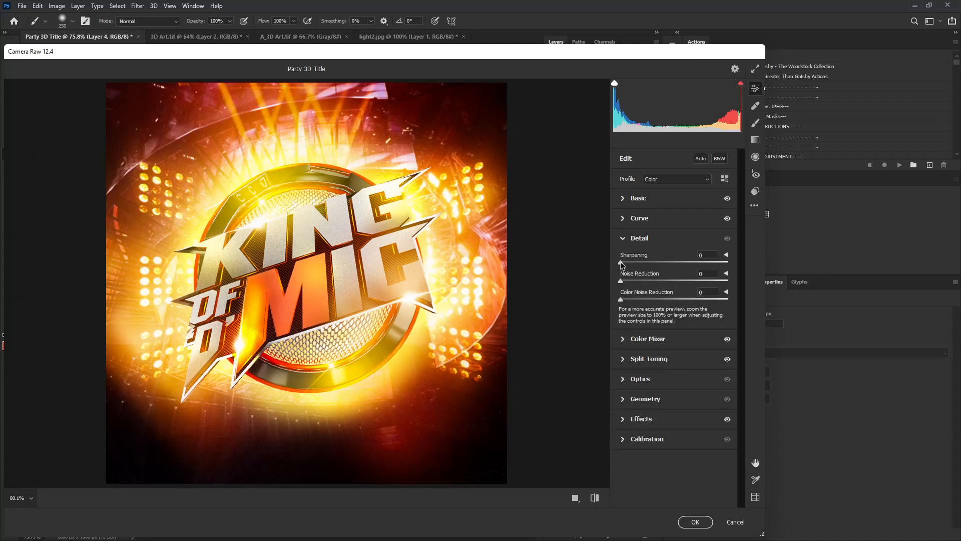
{"action": "left_click_drag", "start_coordinate": [621, 261], "coordinate": [637, 262]}
{"action": "left_click", "coordinate": [695, 521]}
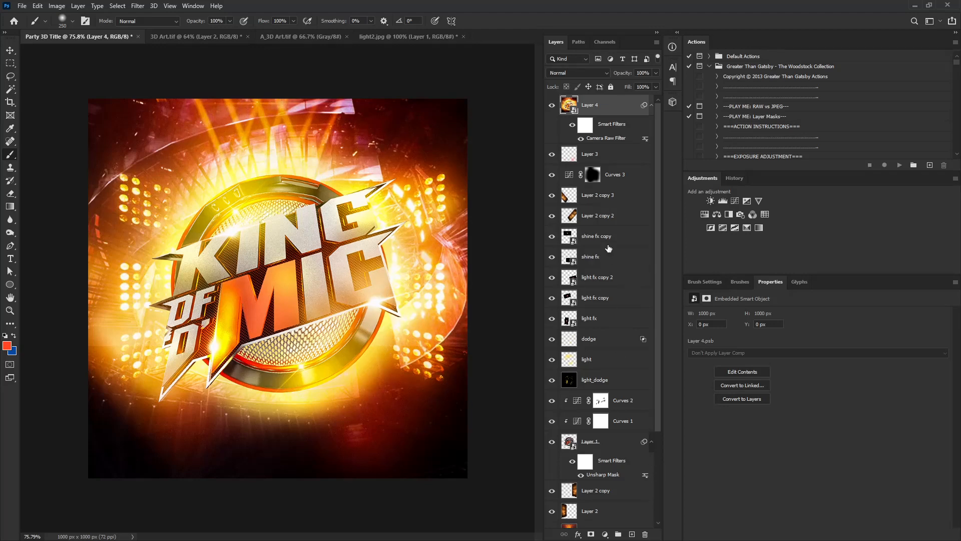
{"action": "left_click", "coordinate": [552, 106]}
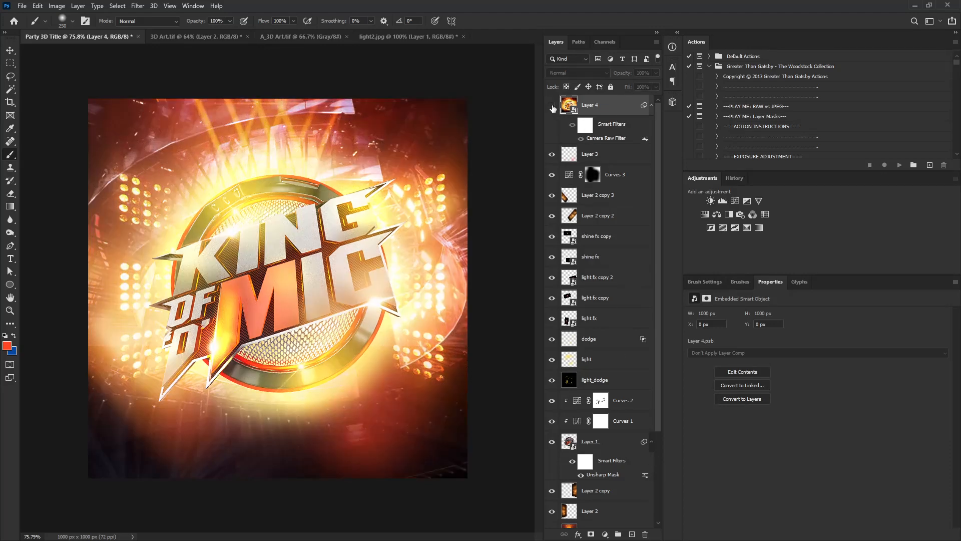
{"action": "left_click", "coordinate": [552, 106]}
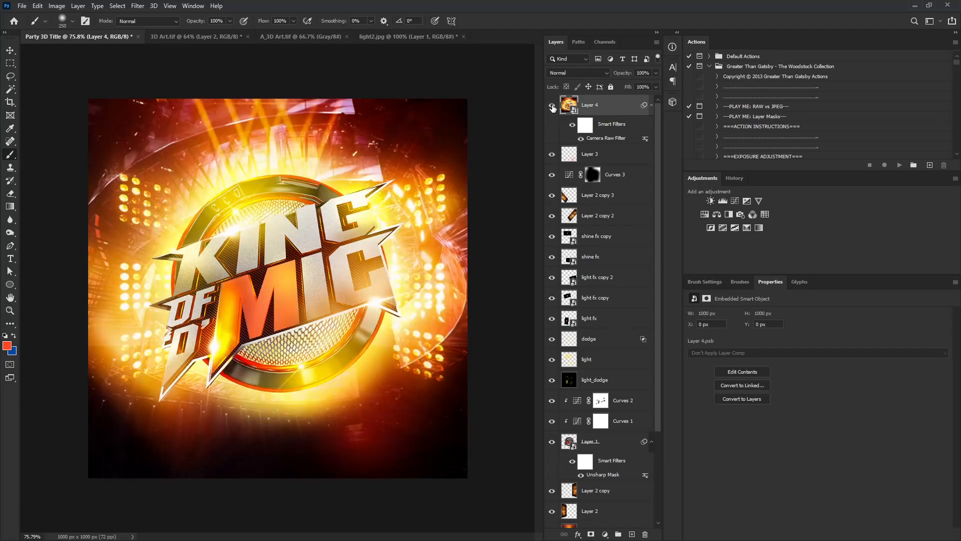